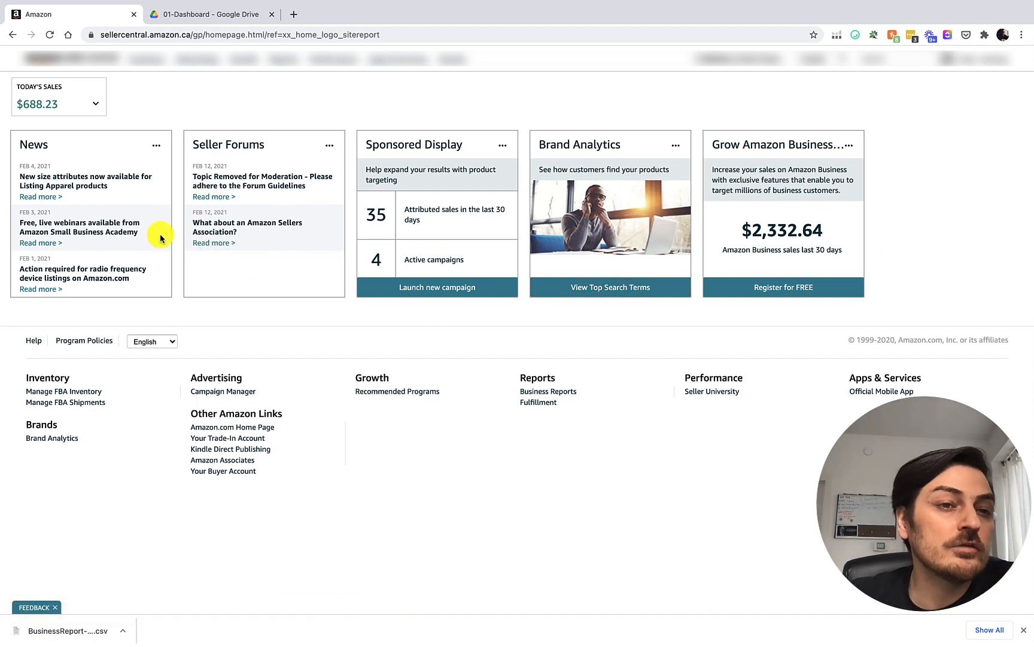
# Step: Open the Sales and Traffic business report by date
pyautogui.moveTo(281, 61)
pyautogui.click(314, 88)
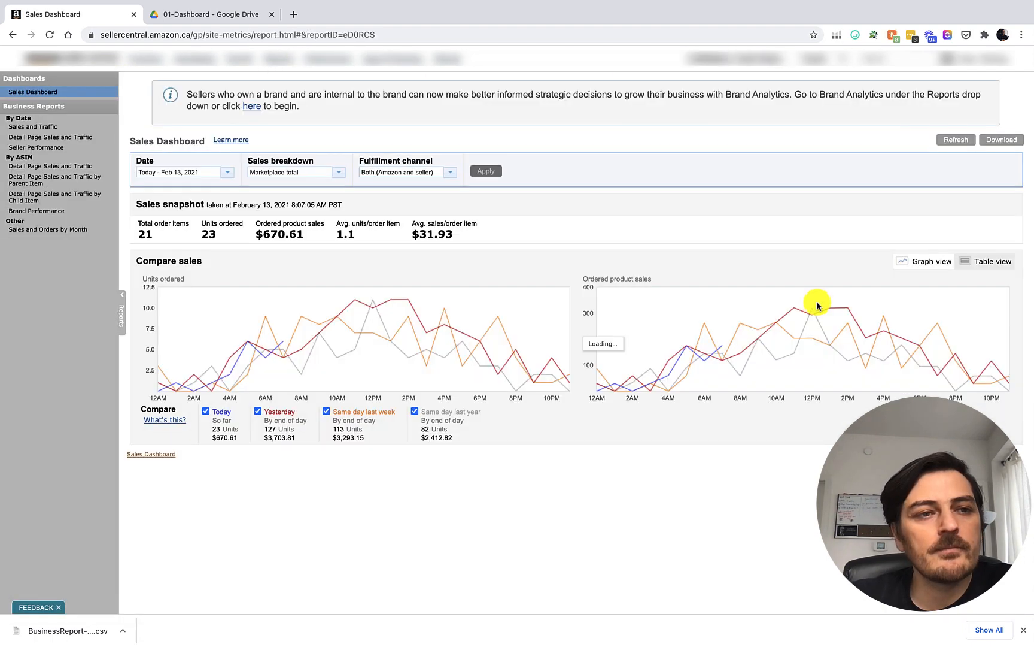
pyautogui.click(45, 127)
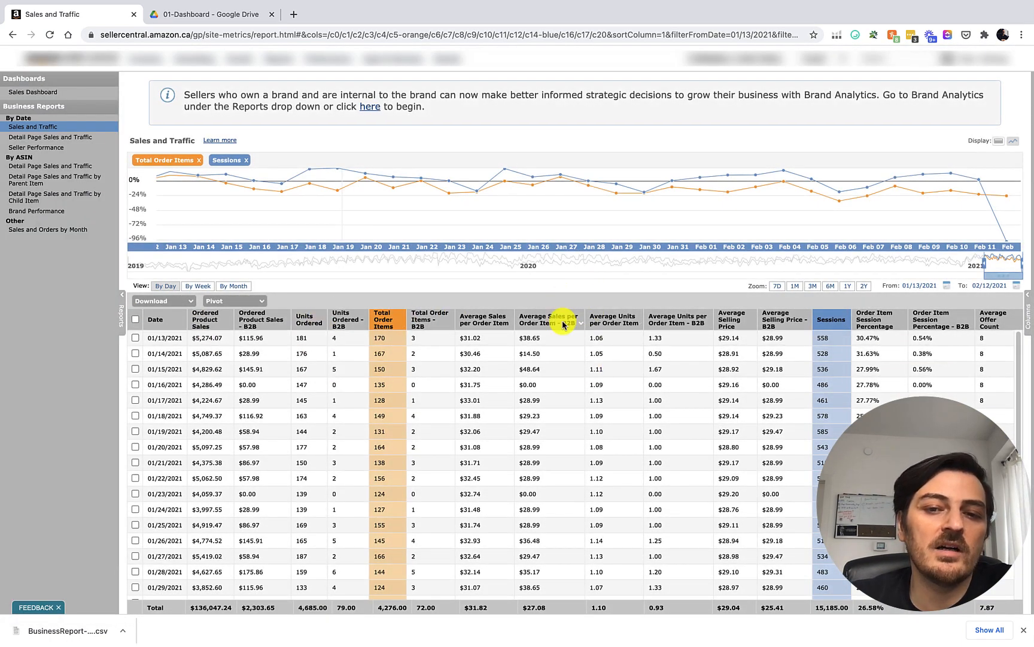
# Step: Show the hidden report columns too, including Page Views, Buy Box Percentage, Unit Session Percentage, Unit Session Percentage - B2B and Average Parent Items
pyautogui.click(1029, 322)
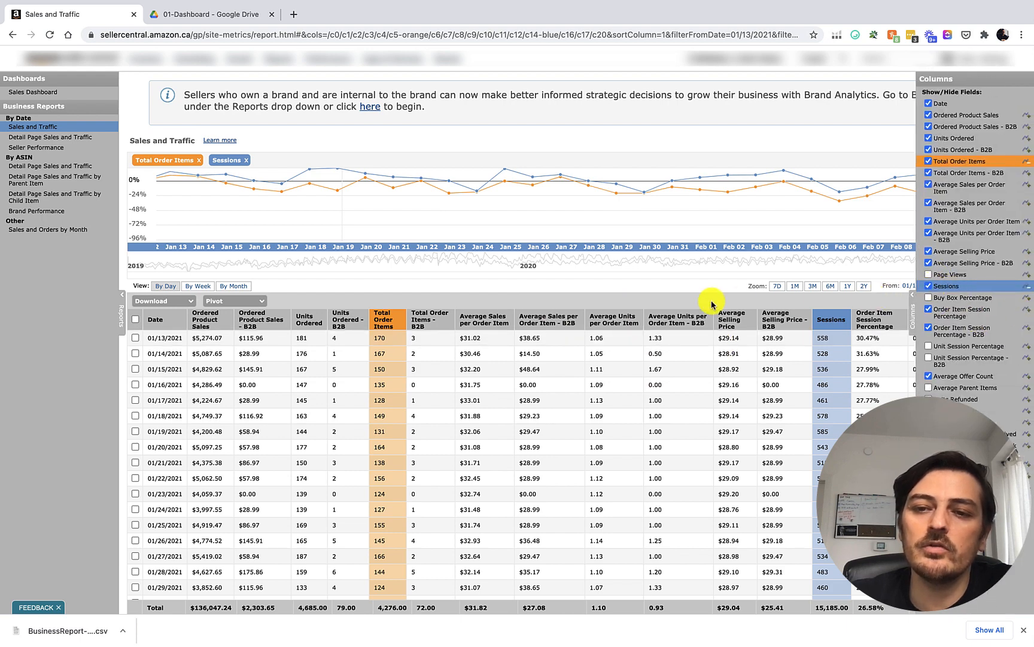
pyautogui.click(929, 274)
pyautogui.click(929, 298)
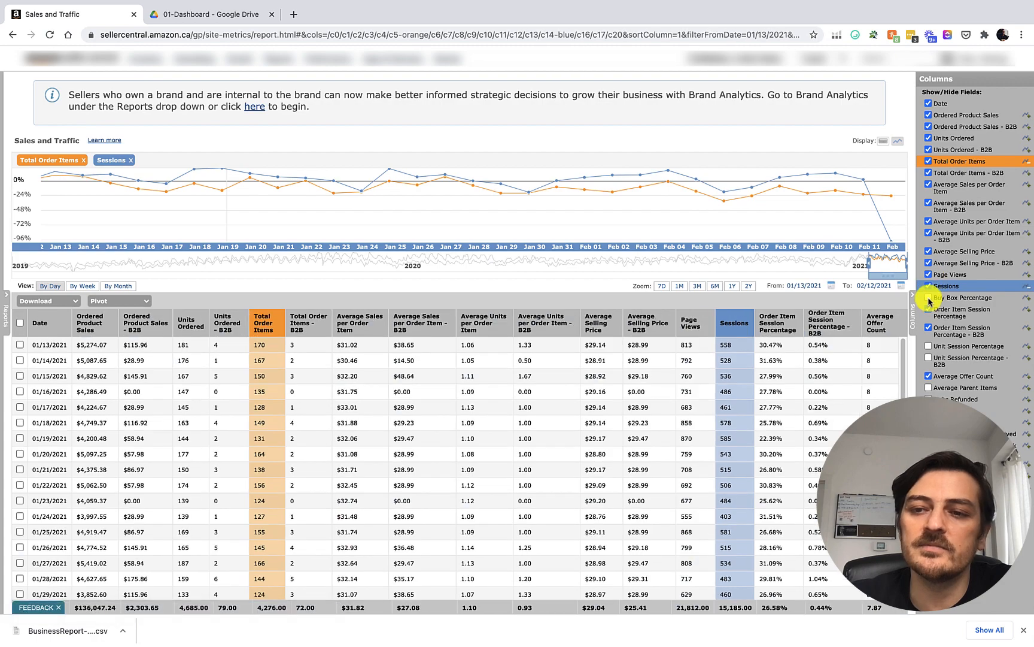
pyautogui.click(929, 346)
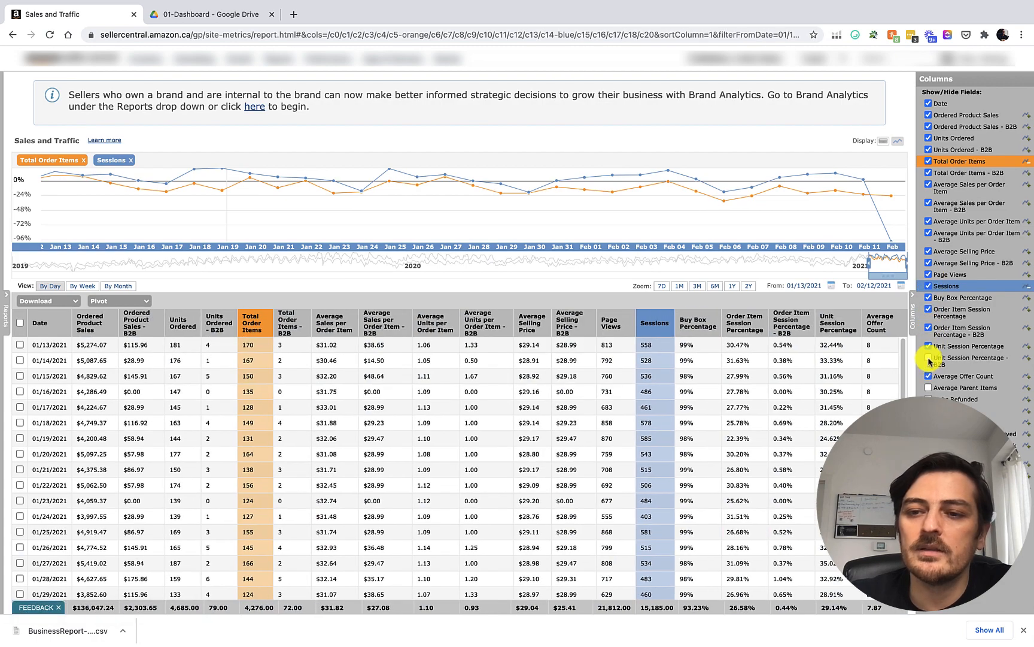
pyautogui.click(929, 359)
pyautogui.click(928, 388)
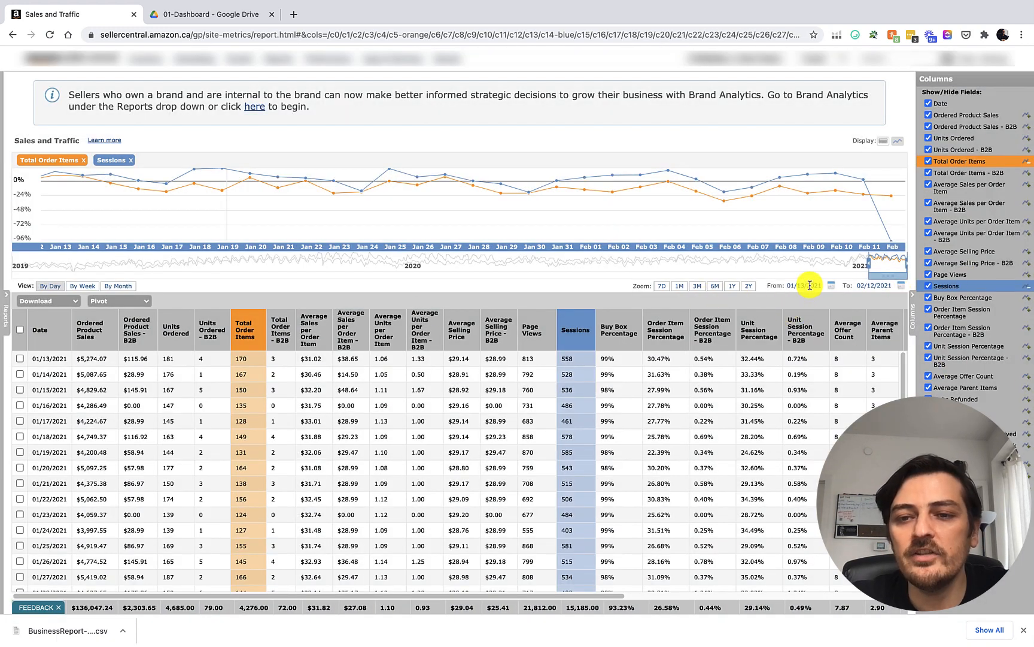
# Step: Set the start date of the Sales and Traffic report to 01/01/2020
pyautogui.click(810, 286)
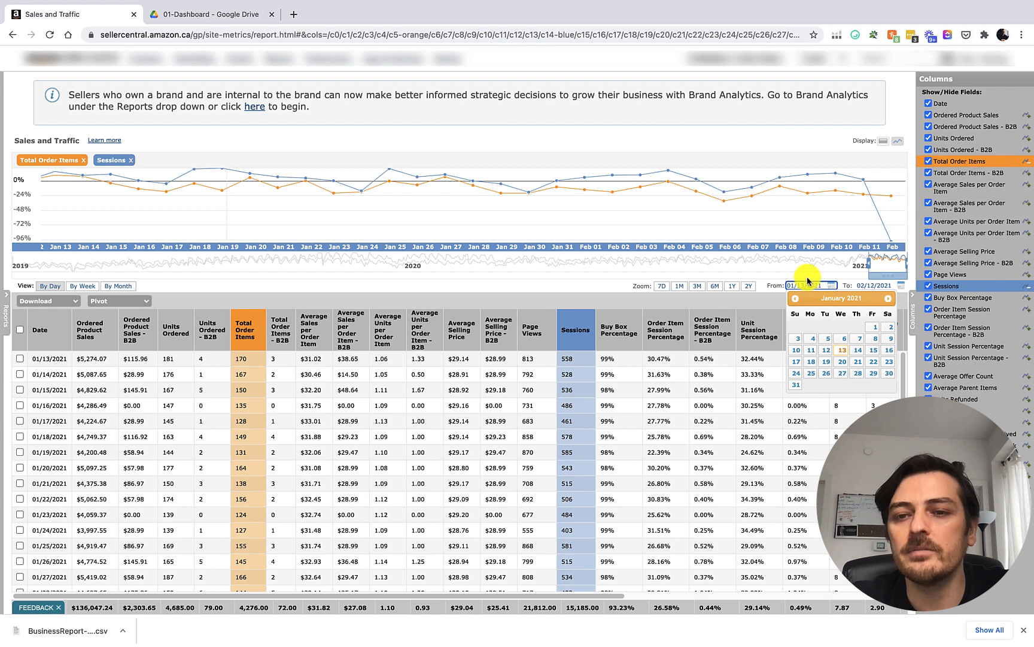
pyautogui.click(799, 299)
pyautogui.click(798, 299)
pyautogui.click(798, 299)
pyautogui.click(799, 300)
pyautogui.click(798, 300)
pyautogui.click(799, 300)
pyautogui.click(799, 300)
pyautogui.click(799, 300)
pyautogui.click(798, 300)
pyautogui.click(798, 300)
pyautogui.click(799, 299)
pyautogui.click(798, 300)
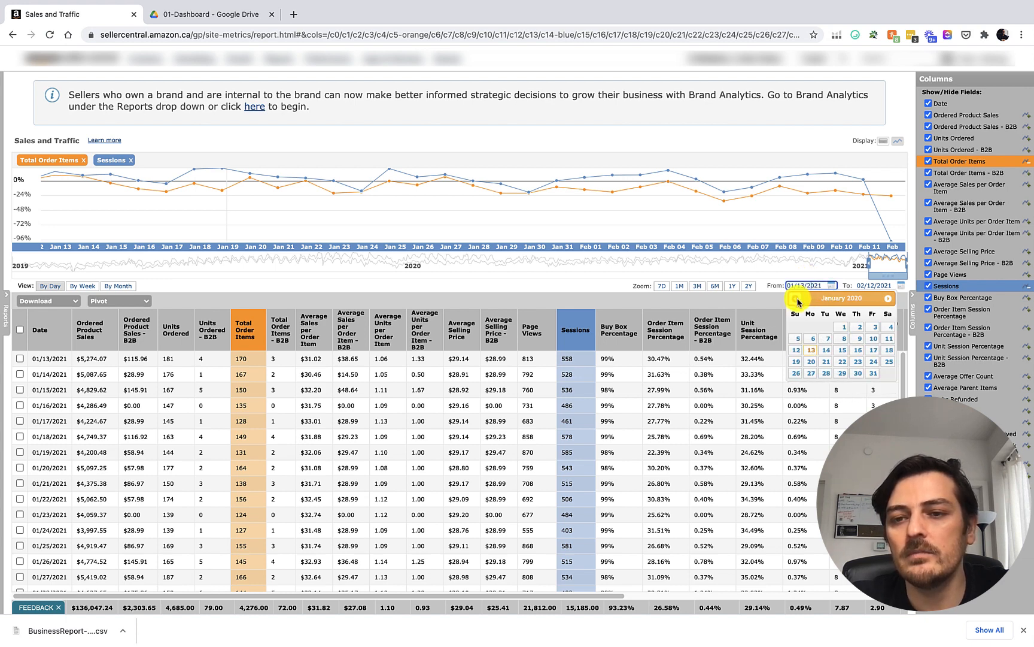
pyautogui.click(842, 328)
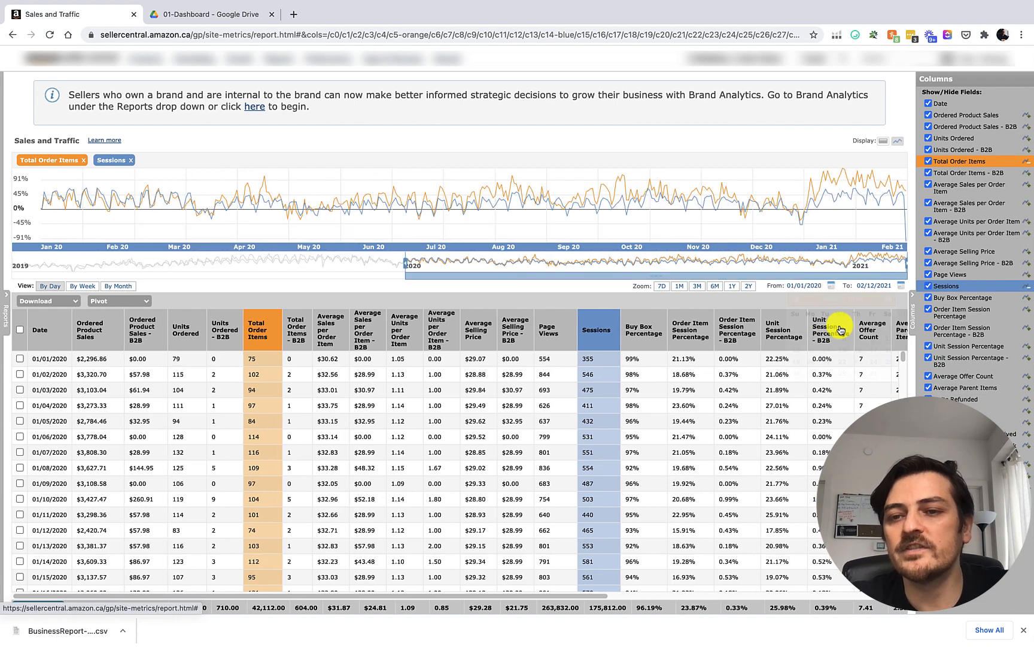
# Step: Set the report's end date to 01/31/2021 and download the report as a CSV file
pyautogui.click(901, 286)
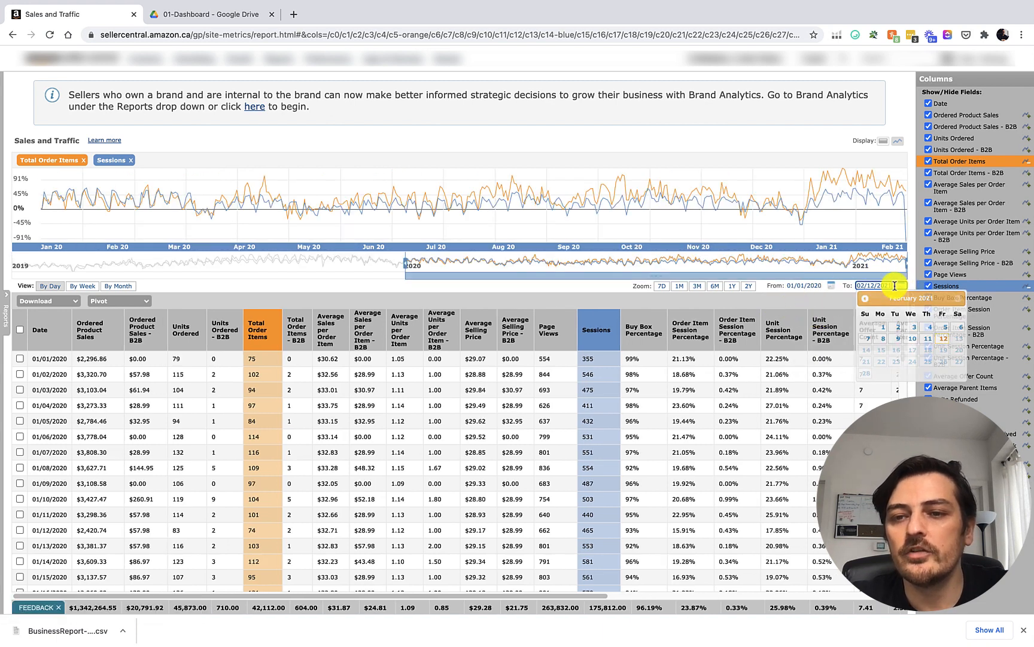
pyautogui.click(864, 299)
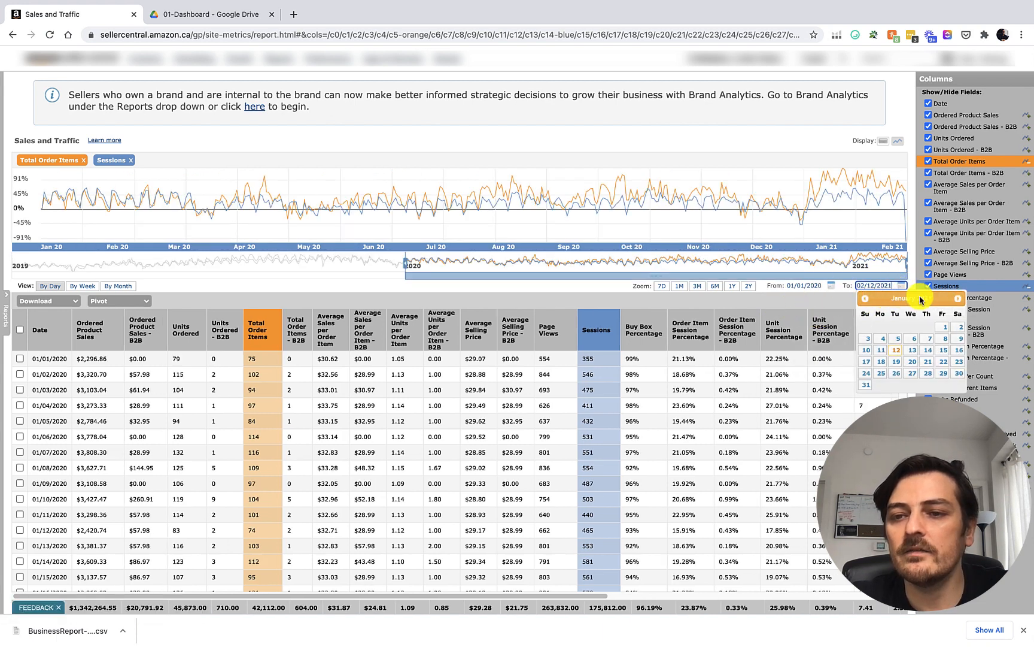
pyautogui.click(866, 385)
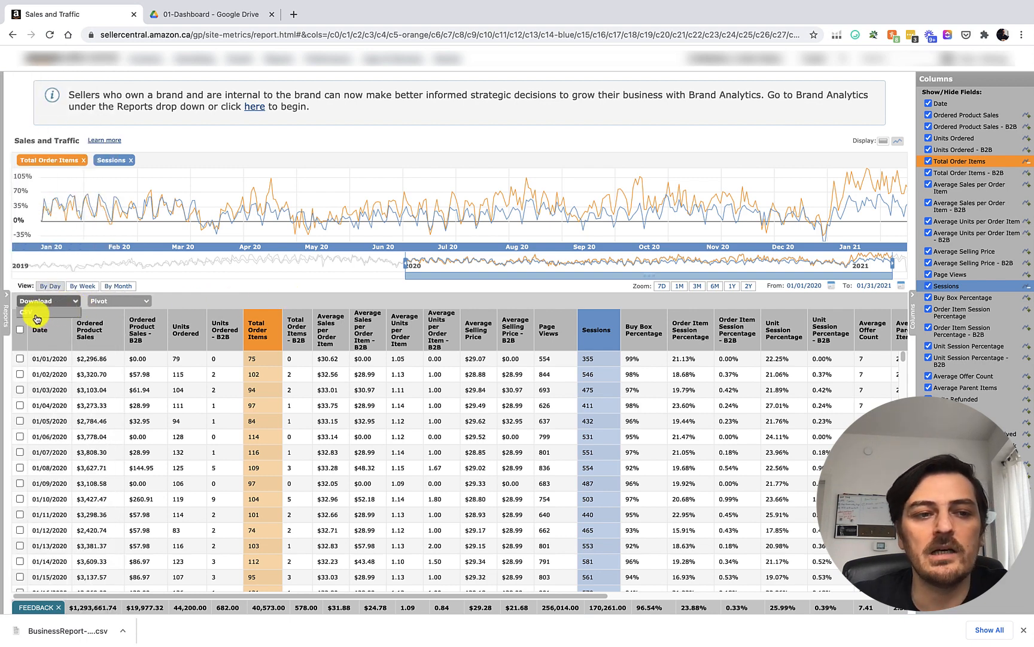
pyautogui.click(35, 315)
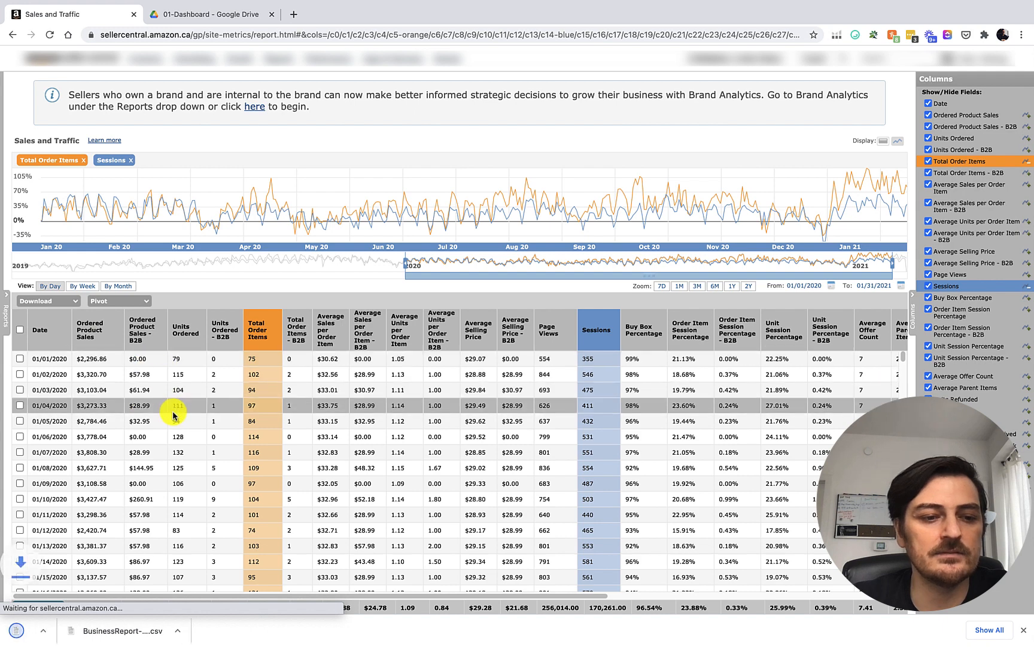
# Step: Switch to Google Drive and create a folder named 01-Reports inside the 01-Dashboard folder
pyautogui.click(203, 18)
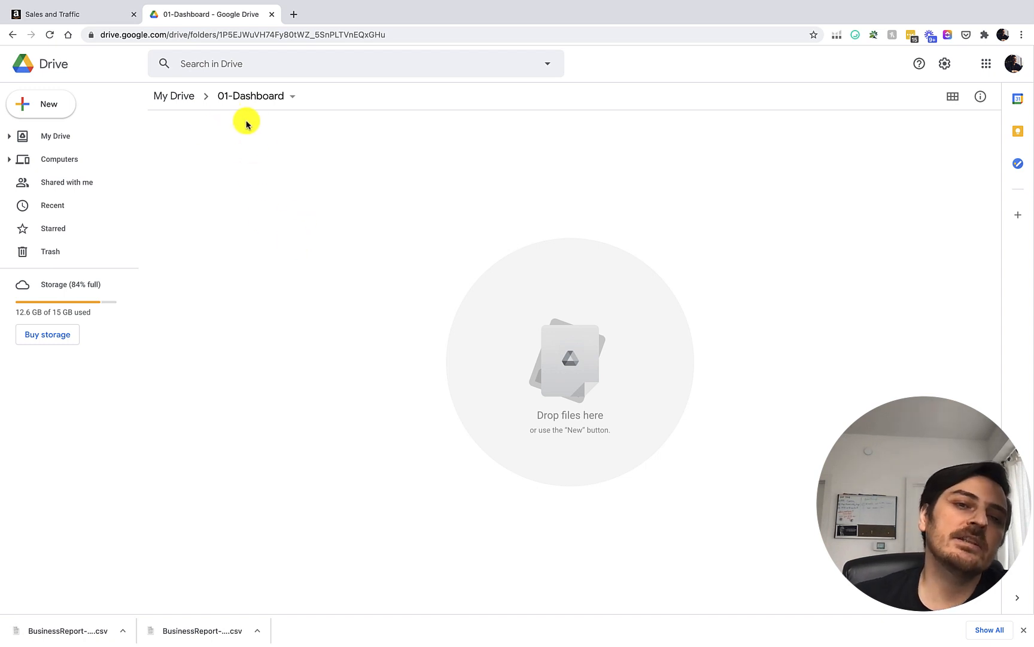
pyautogui.rightClick(229, 175)
pyautogui.click(258, 193)
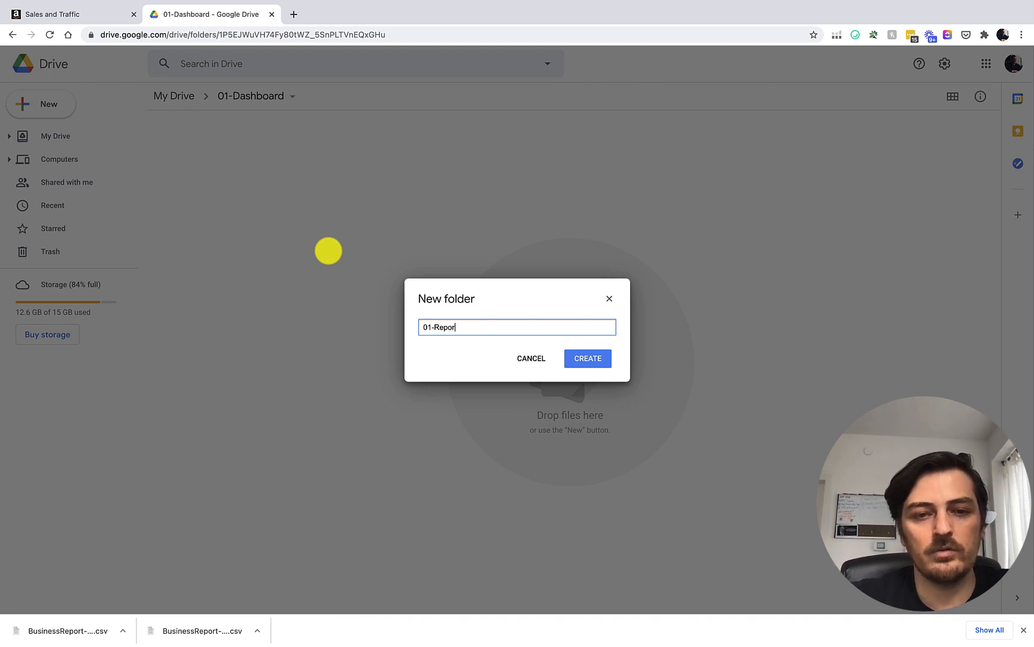
pyautogui.click(585, 368)
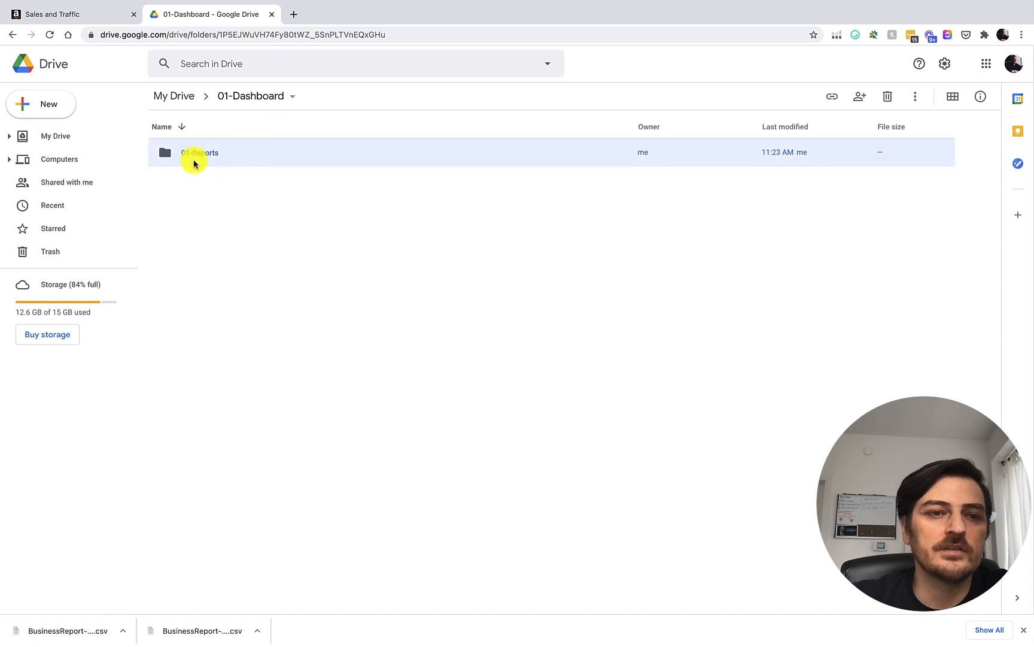
# Step: Upload the newly downloaded BusinessReport-2-13-21 (1).csv file into the 01-Reports folder
pyautogui.doubleClick(211, 155)
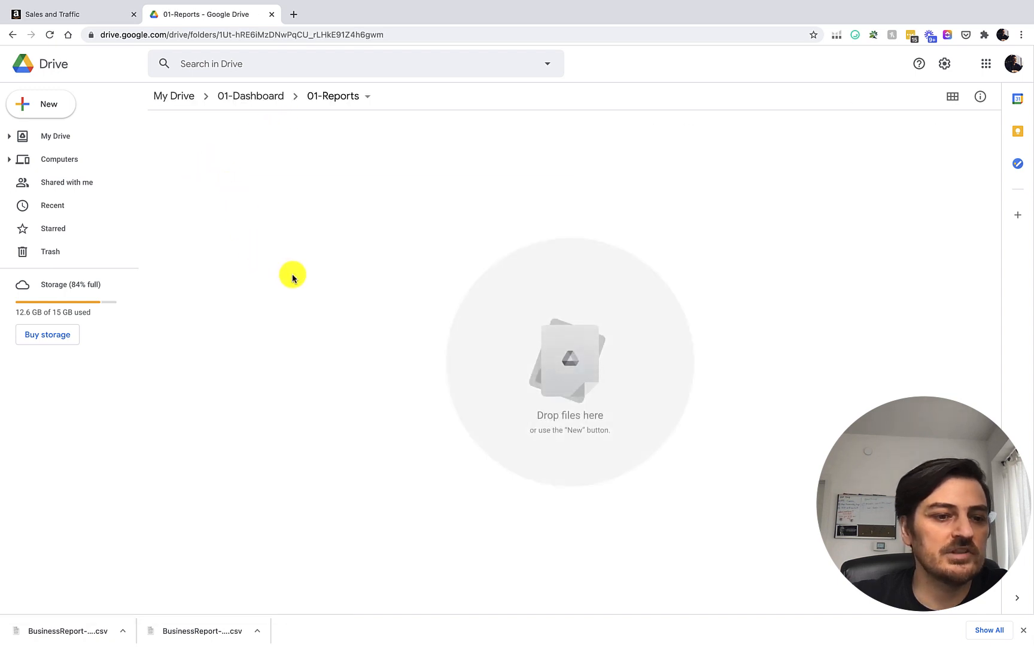
pyautogui.moveTo(57, 626); pyautogui.dragTo(259, 215)
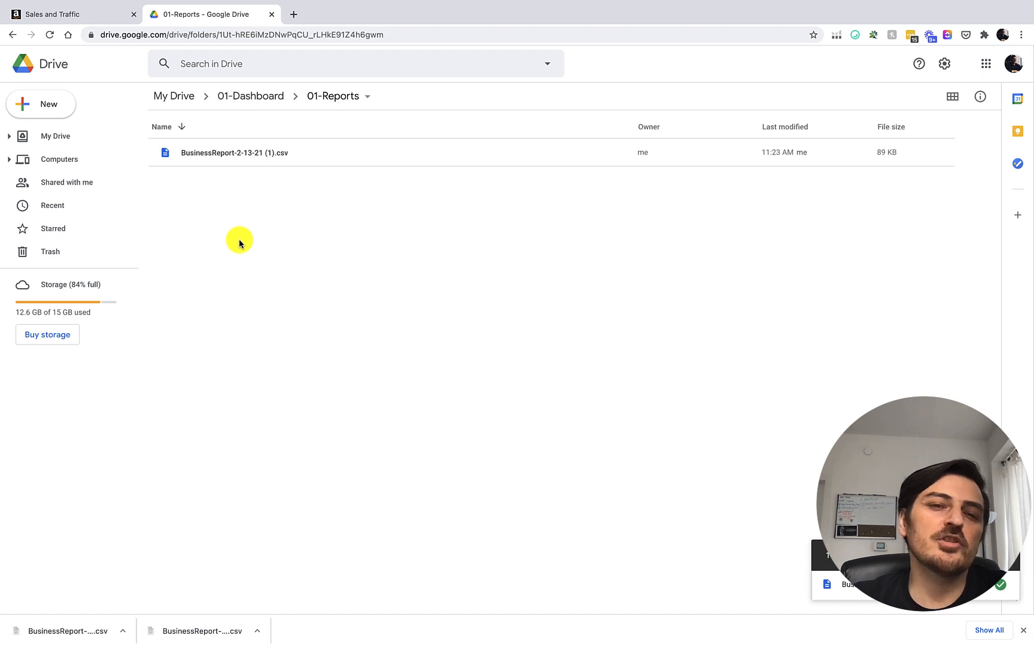
# Step: Open the uploaded CSV report with Google Sheets and return to the 01-Reports folder in Google Drive
pyautogui.doubleClick(254, 154)
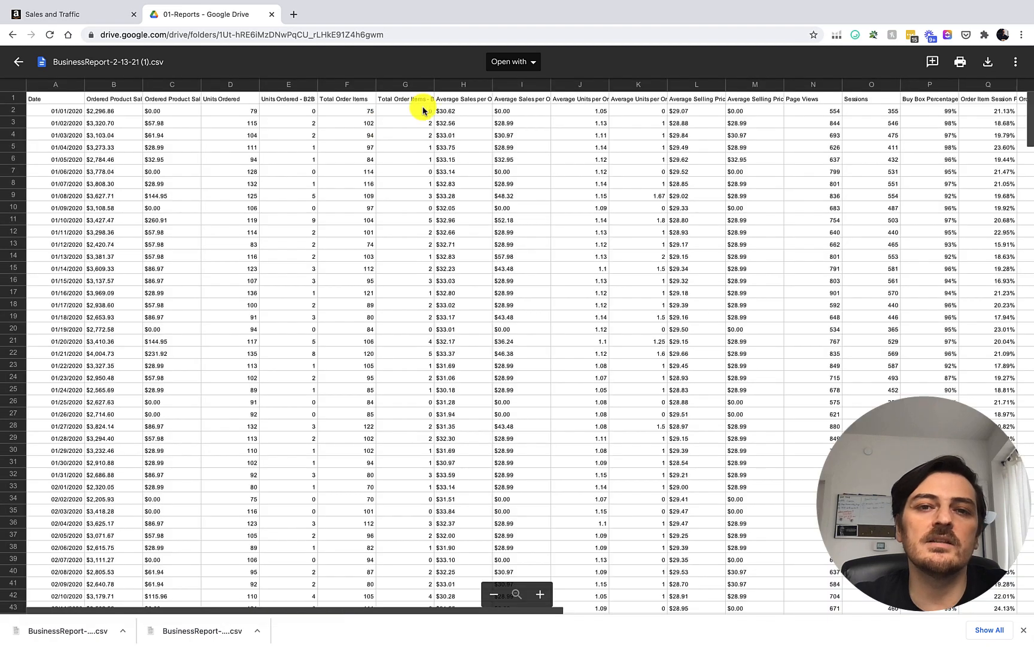
pyautogui.click(528, 65)
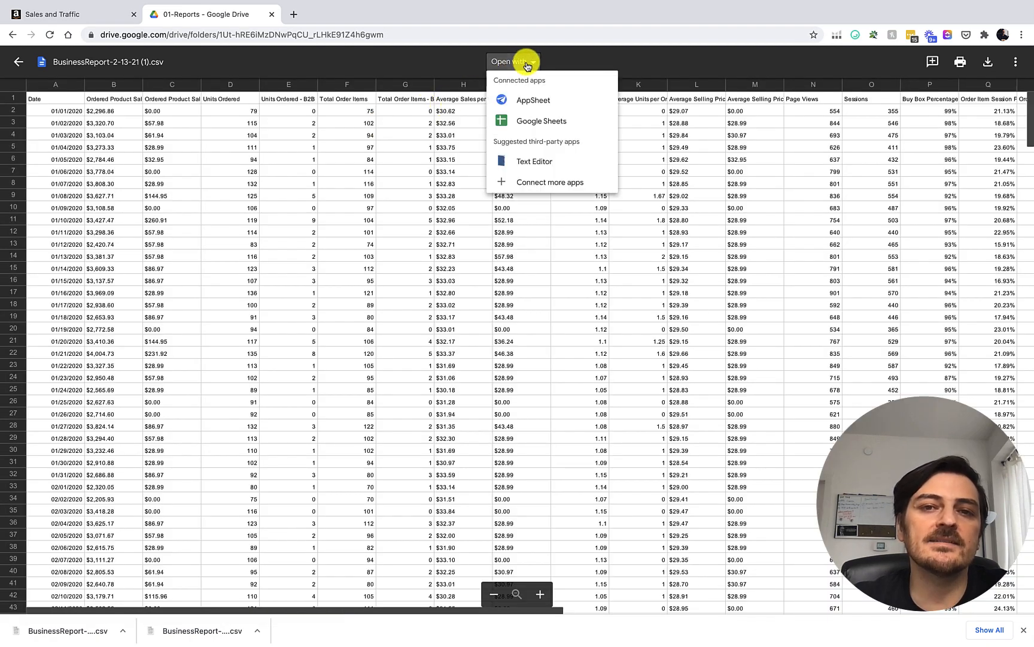
pyautogui.click(537, 123)
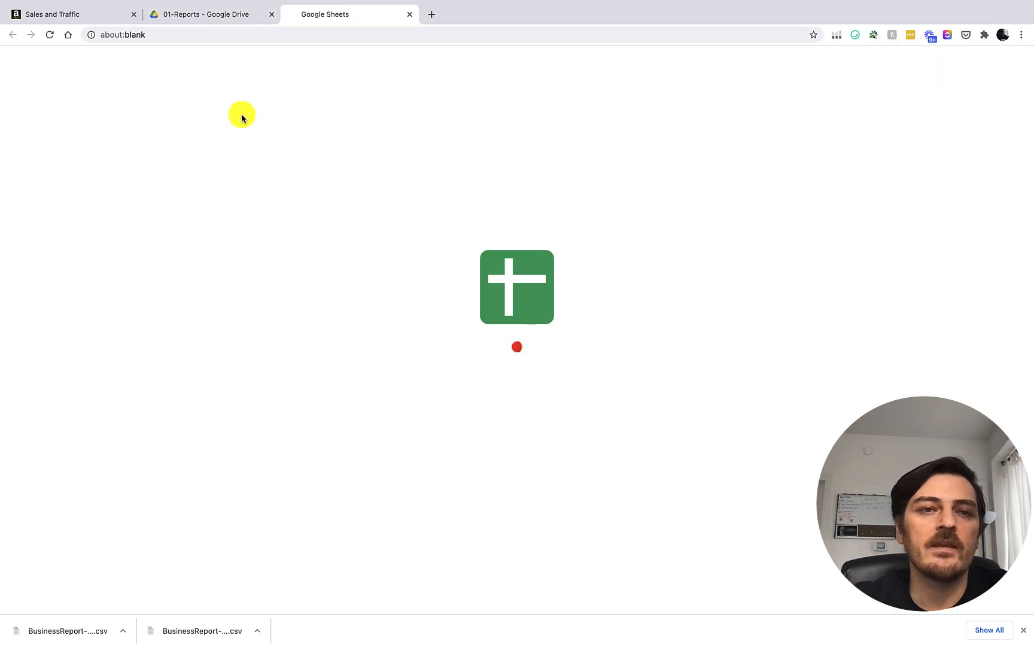
pyautogui.click(228, 15)
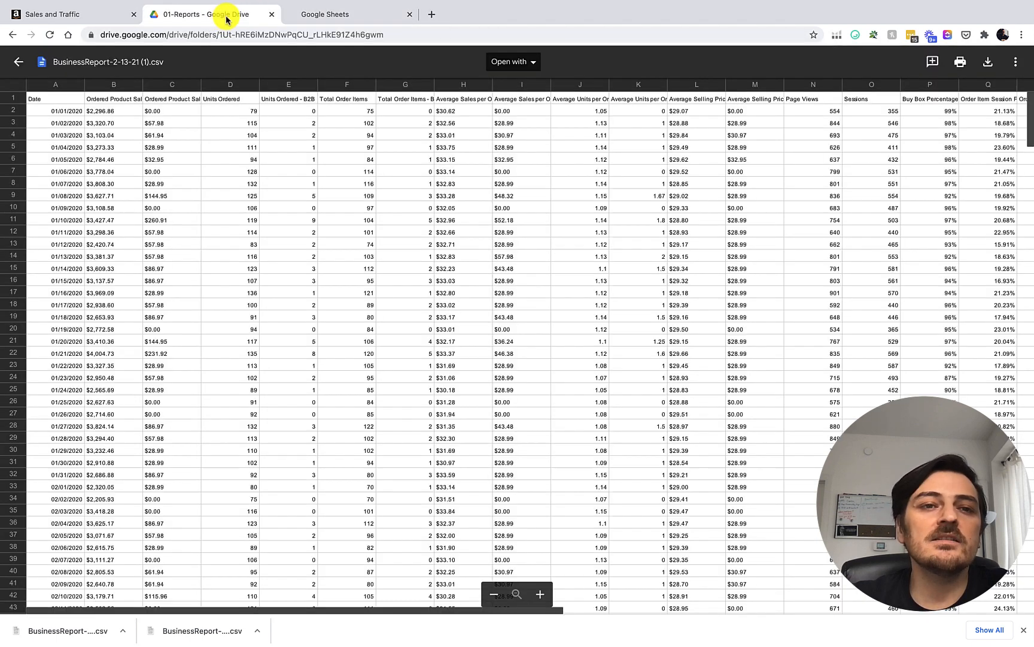
pyautogui.click(14, 63)
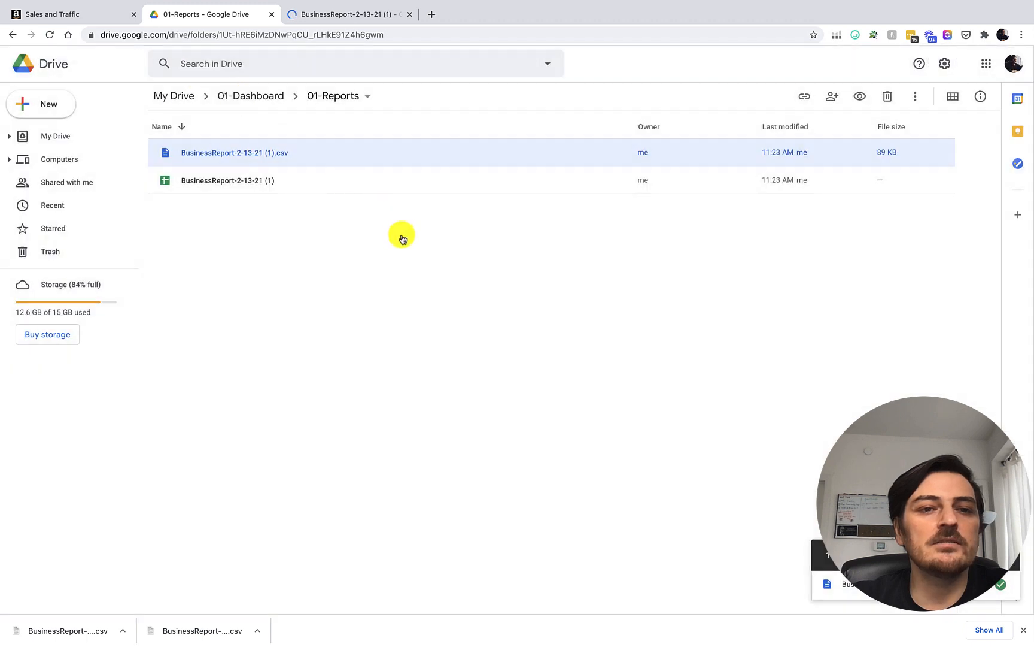
pyautogui.rightClick(270, 247)
pyautogui.click(332, 357)
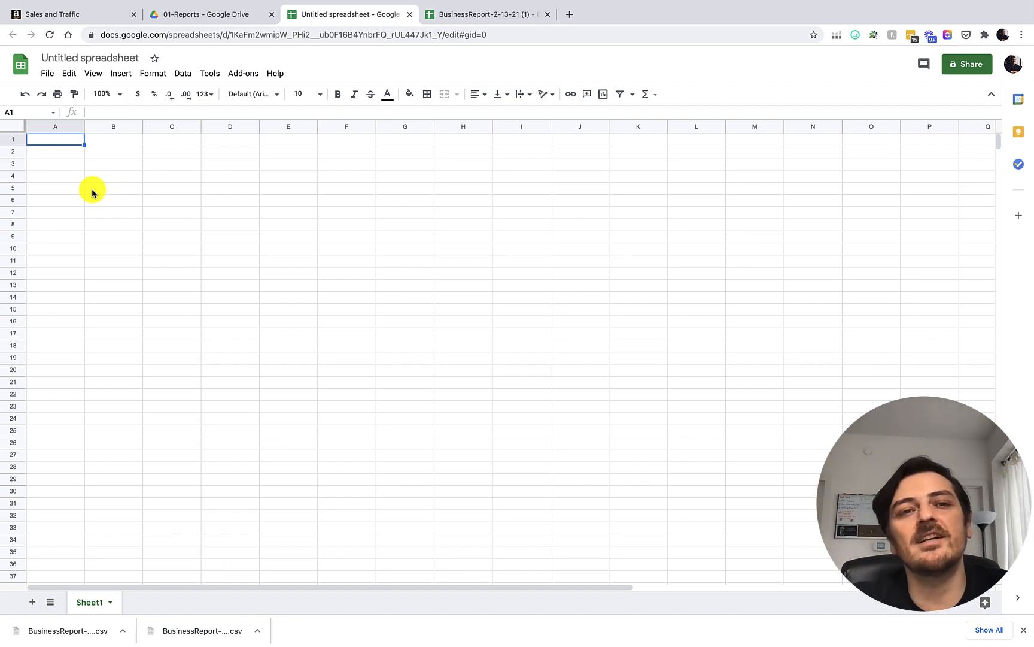
pyautogui.click(410, 14)
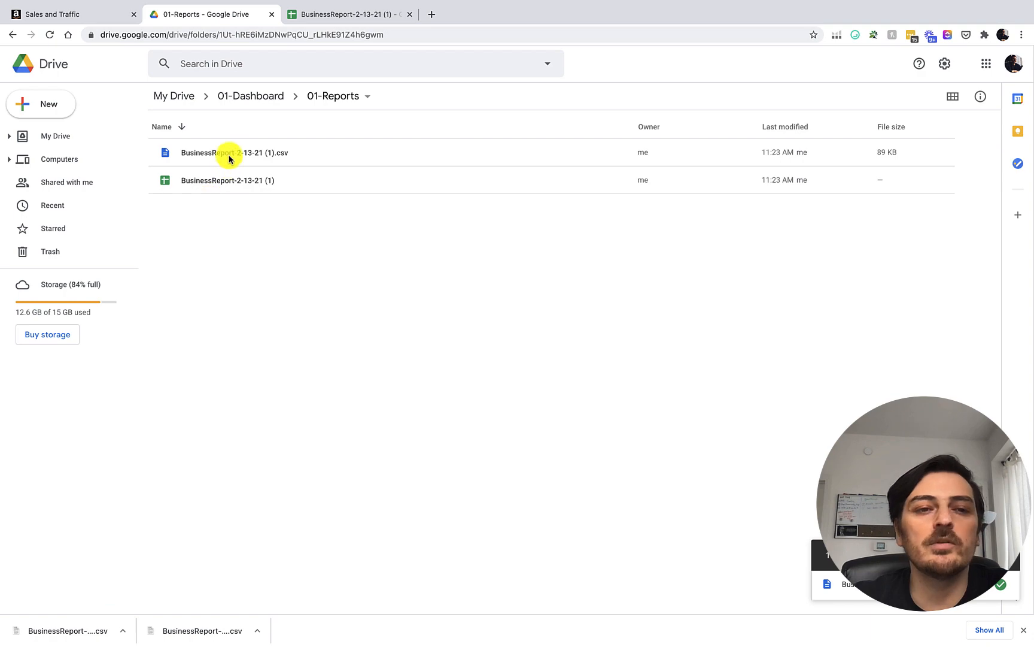
# Step: Switch to the converted report in Google Sheets and rename the spreadsheet as Sales & Traffic-Business Report
pyautogui.click(341, 14)
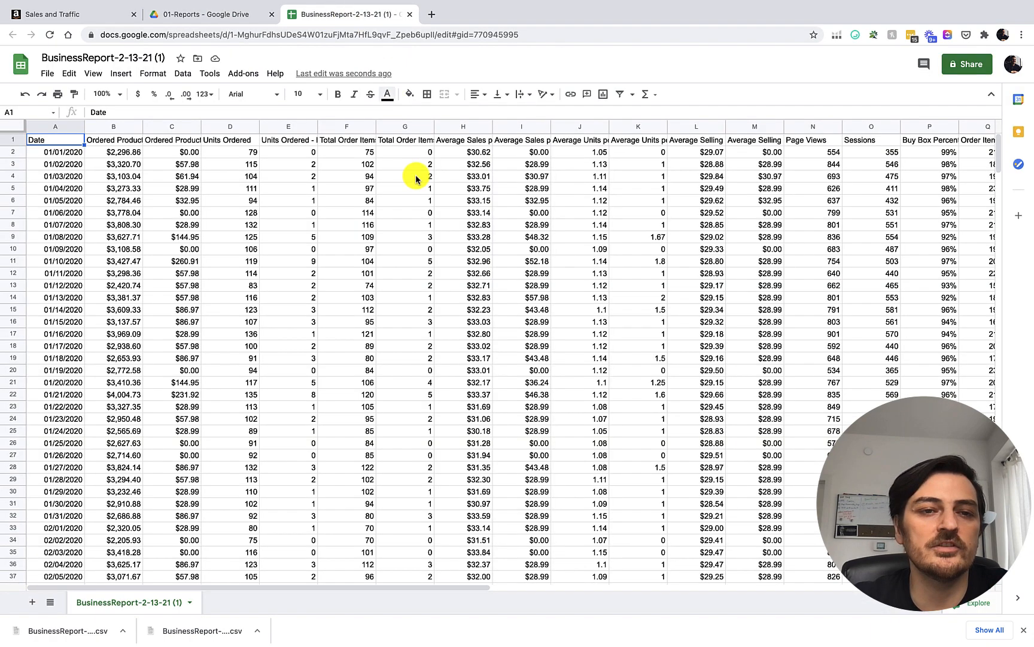
pyautogui.click(132, 57)
pyautogui.write('Sales & Traffic-Business')
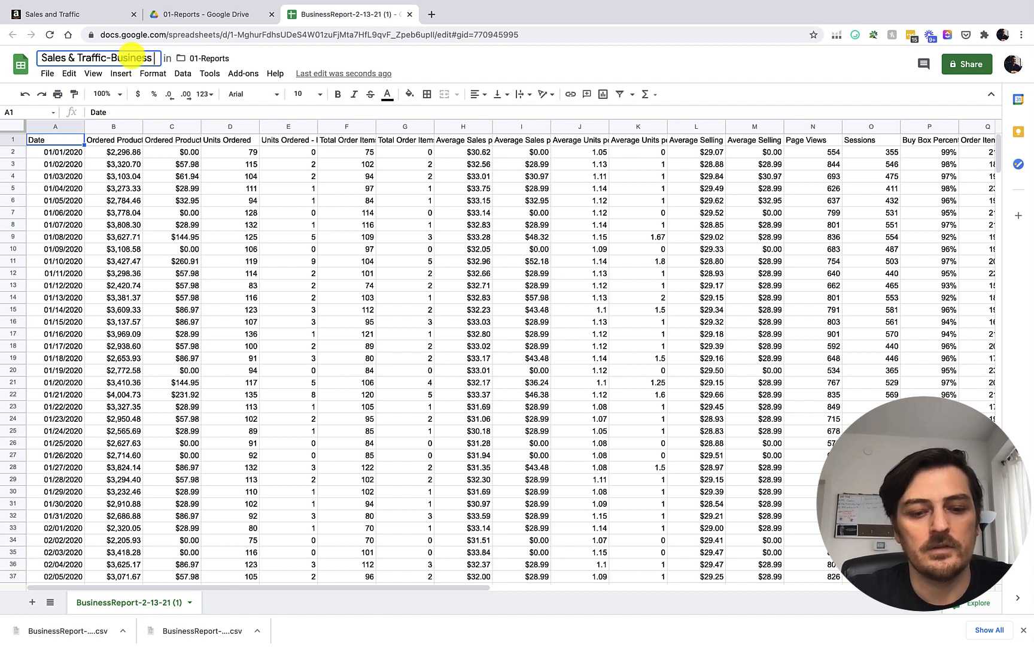
pyautogui.write('Report')
pyautogui.press('Return')
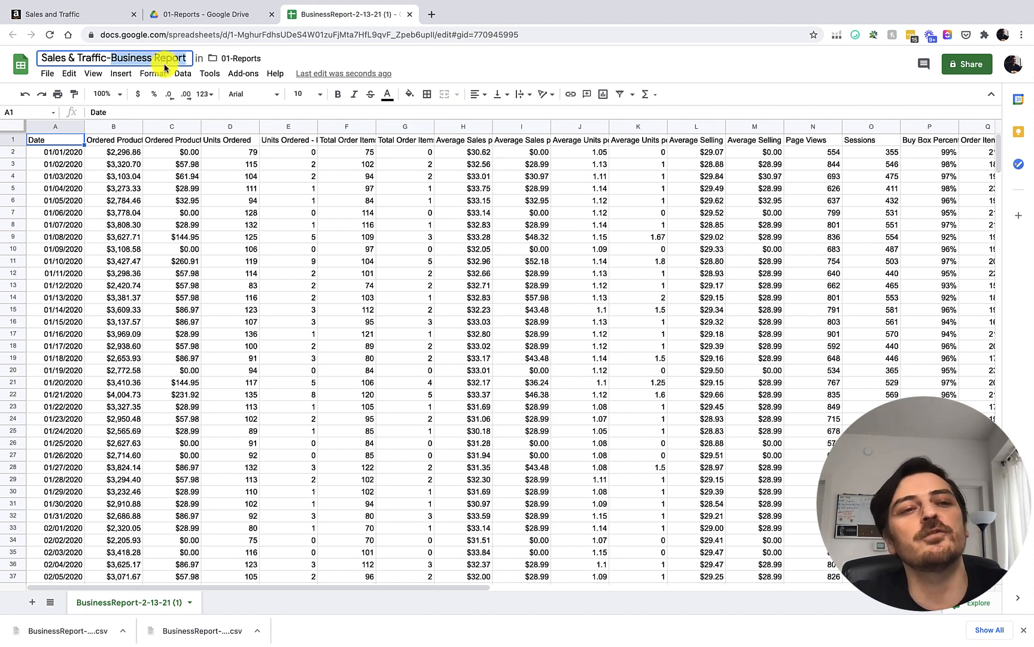
# Step: Rename the spreadsheet's only sheet as Sales & Traffic, reusing that part of the file title
pyautogui.moveTo(165, 67); pyautogui.dragTo(27, 58)
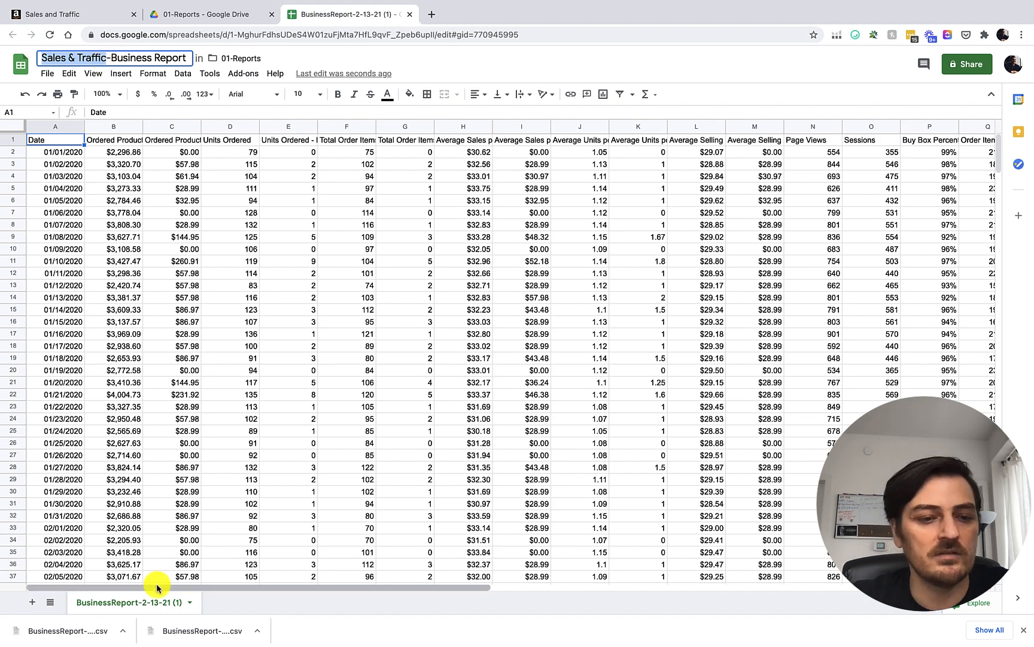
pyautogui.doubleClick(139, 603)
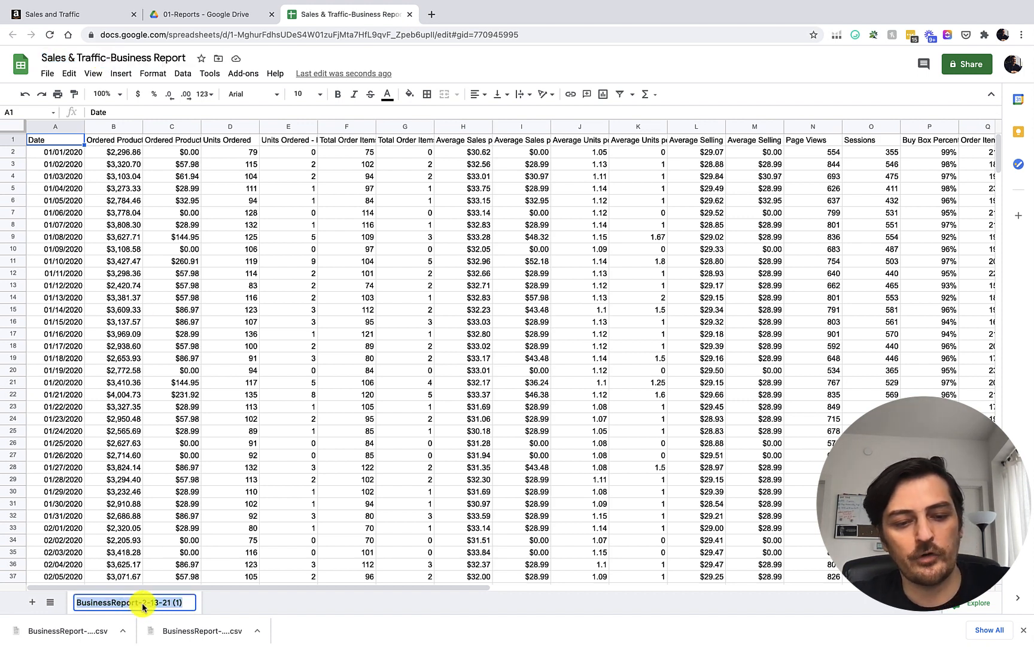
pyautogui.write('Sales & Traffic')
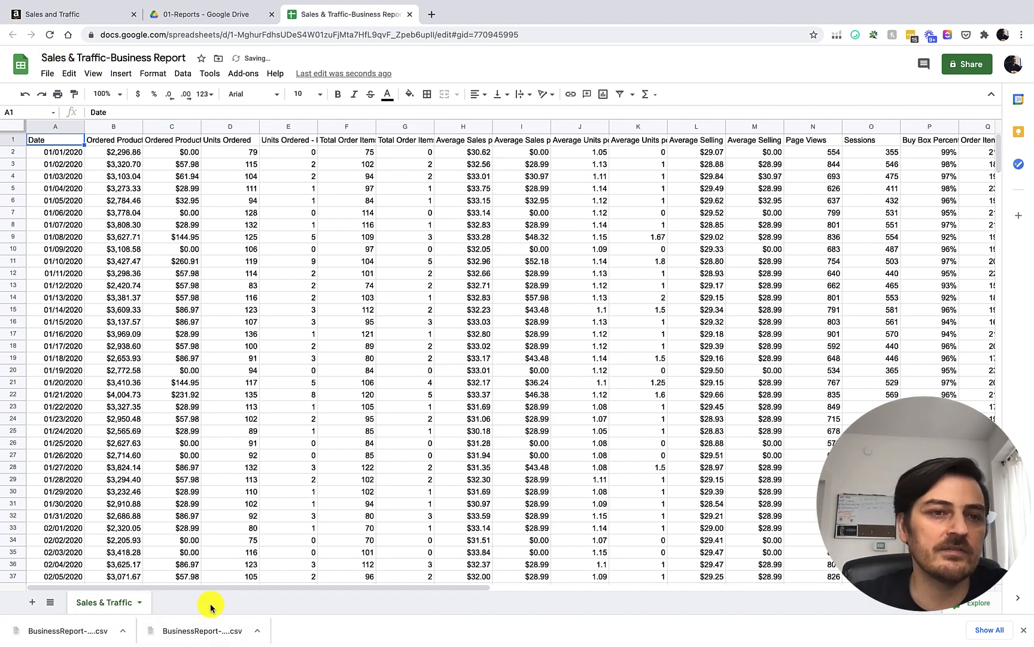
# Step: Switch to Google Drive and remove the original BusinessReport-2-13-21 (1).csv file from the 01-Reports folder
pyautogui.click(239, 18)
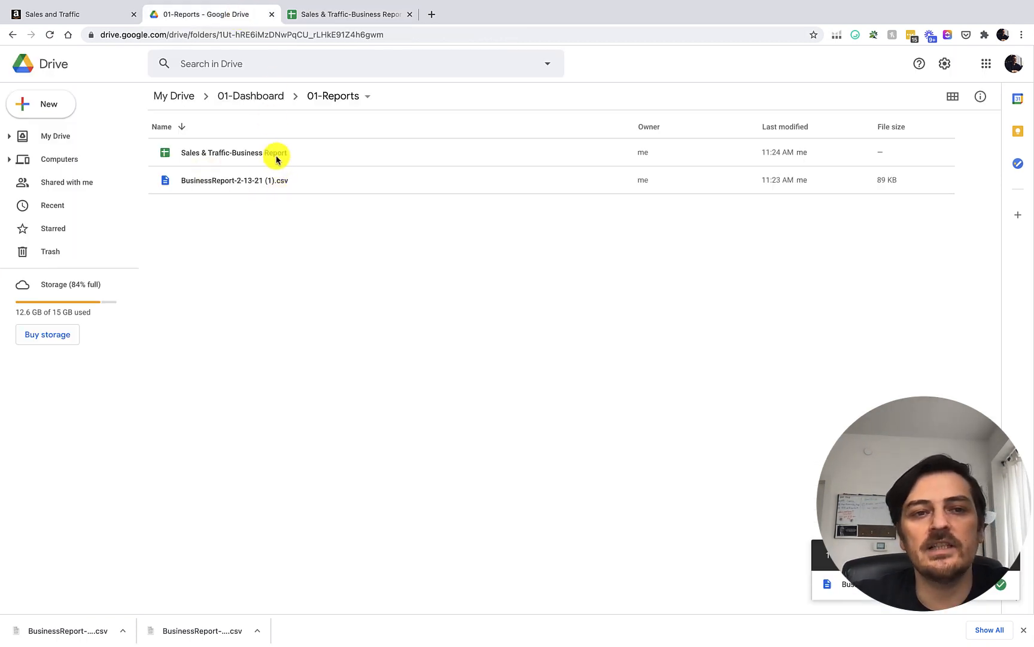
pyautogui.rightClick(233, 179)
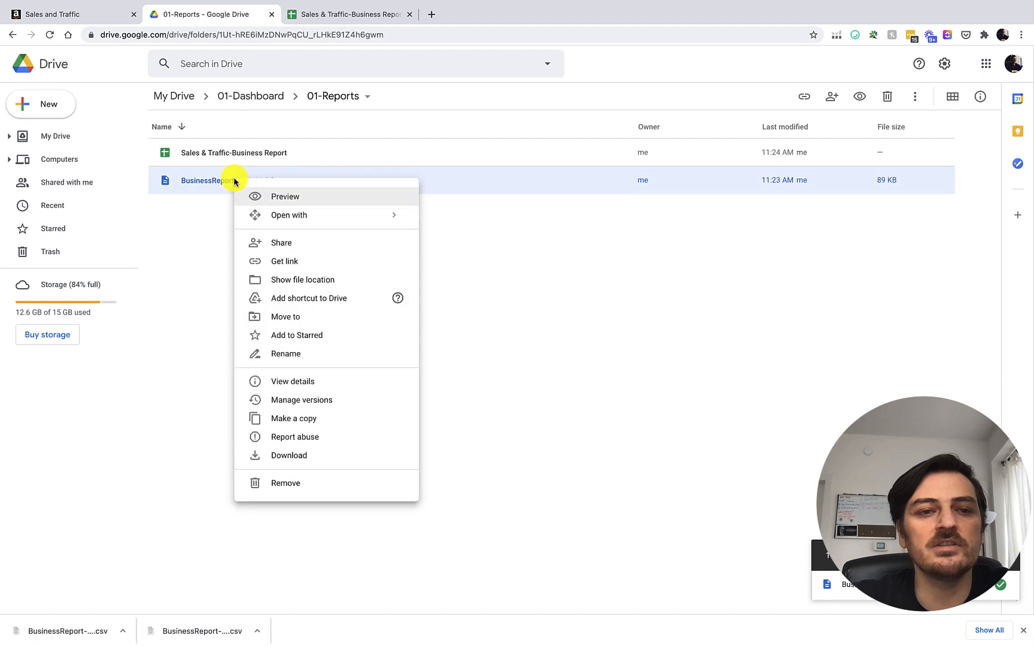
pyautogui.click(282, 489)
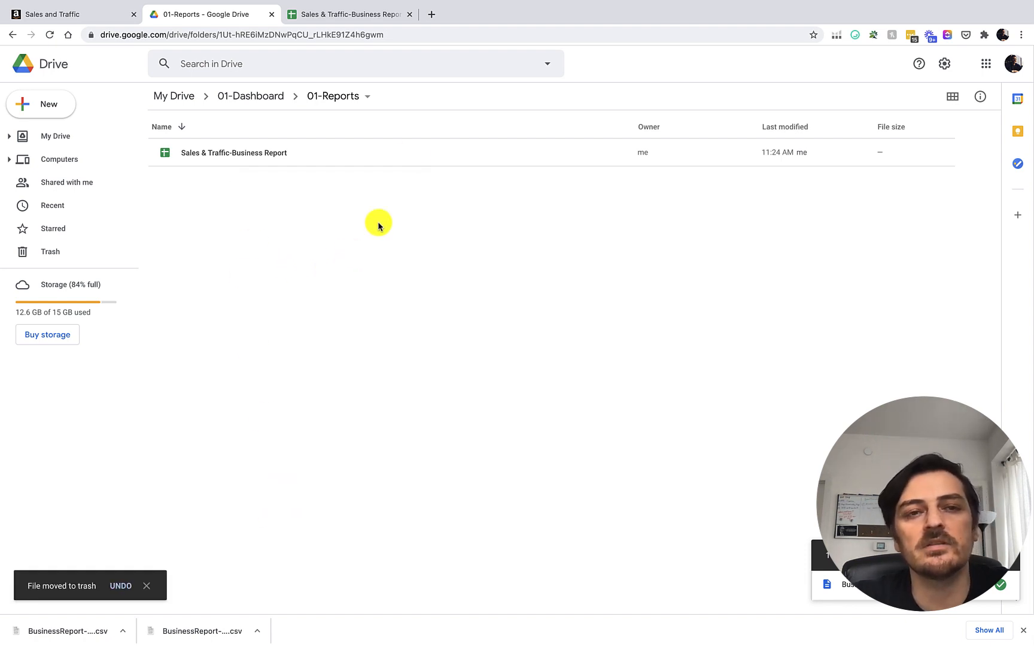
# Step: Search the web for google data studio in a new browser tab and open Google Data Studio
pyautogui.click(432, 14)
pyautogui.write('go')
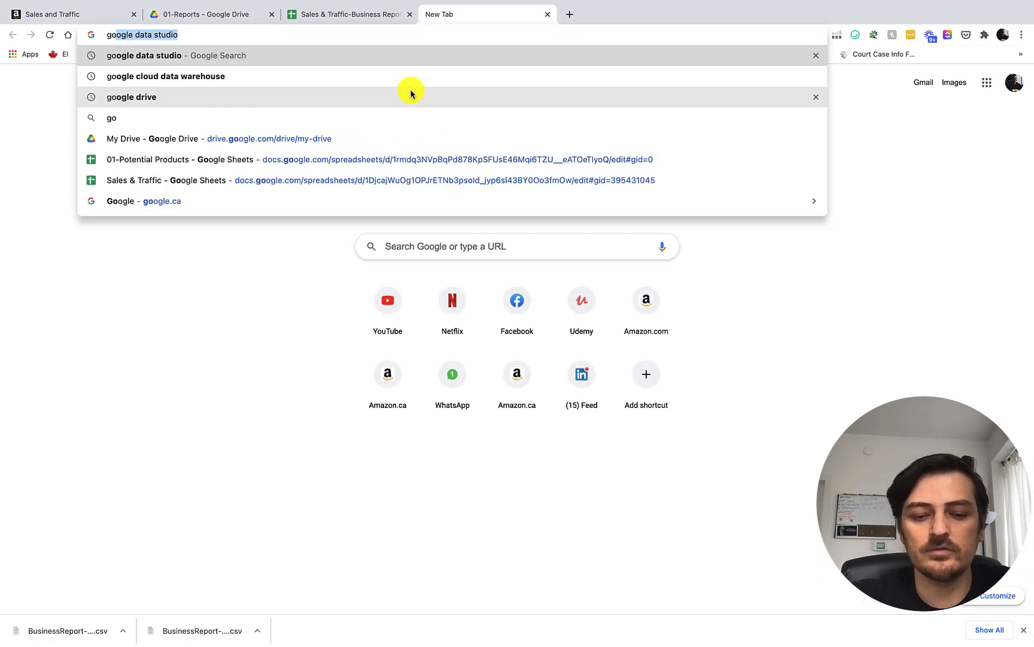
pyautogui.write('ogle data studi')
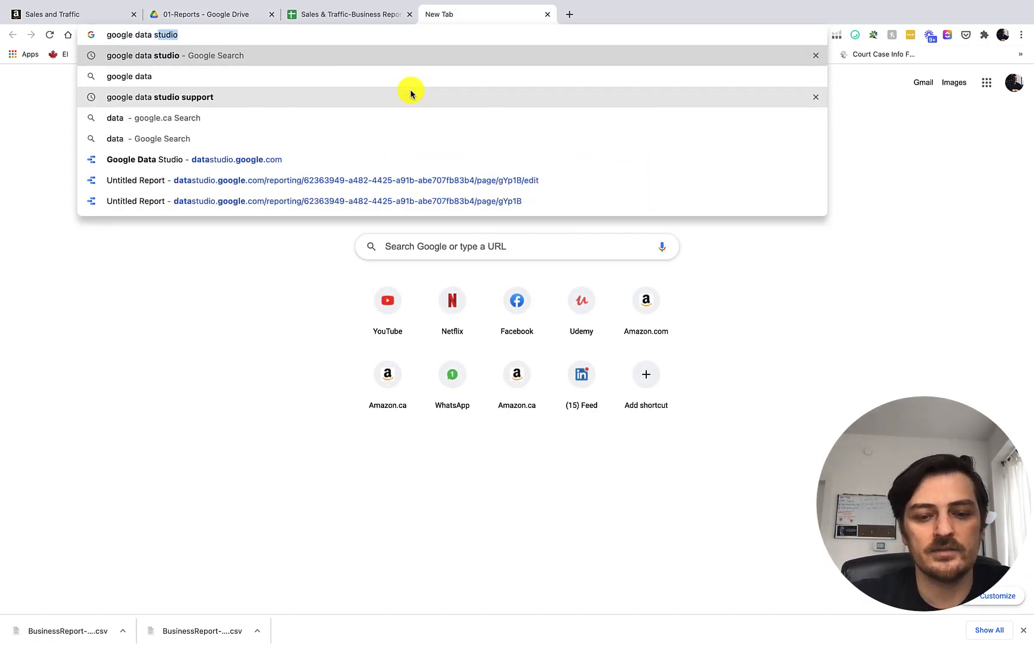
pyautogui.write('o')
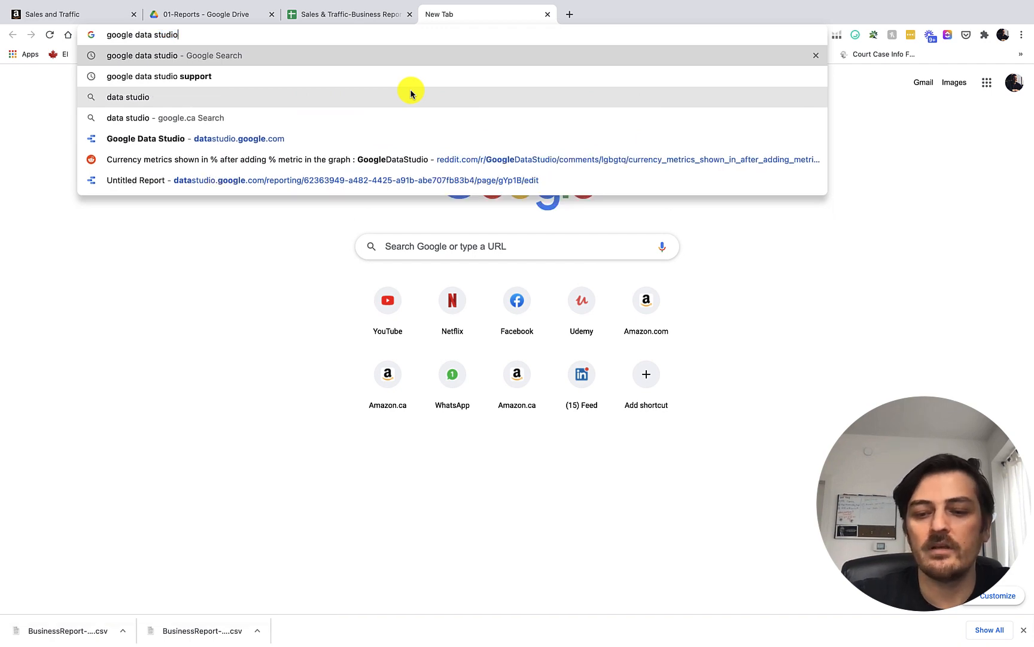
pyautogui.press('Return')
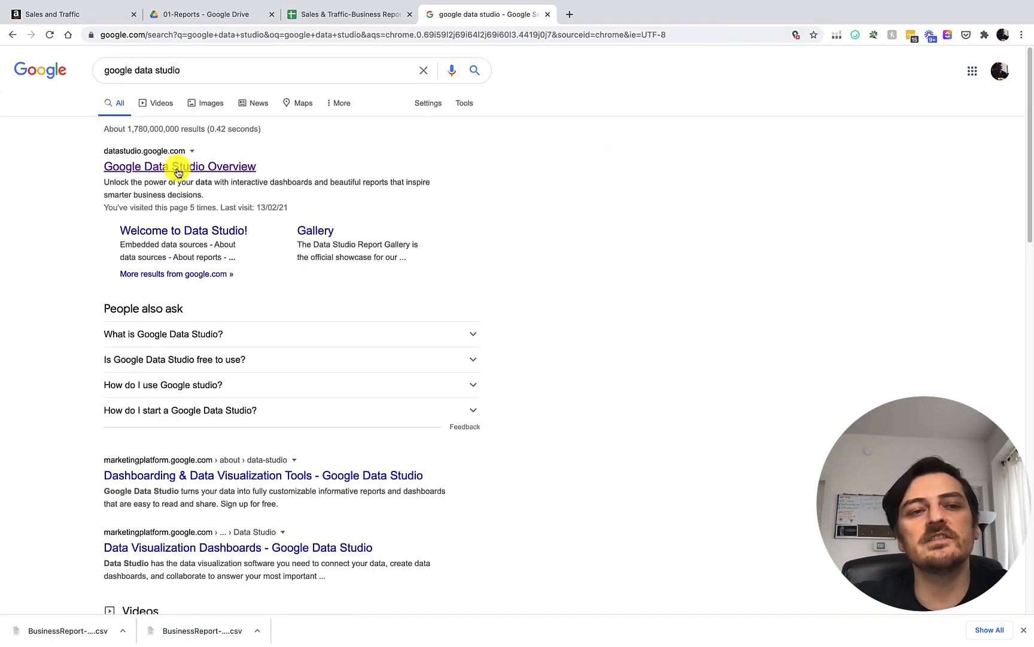
pyautogui.click(167, 166)
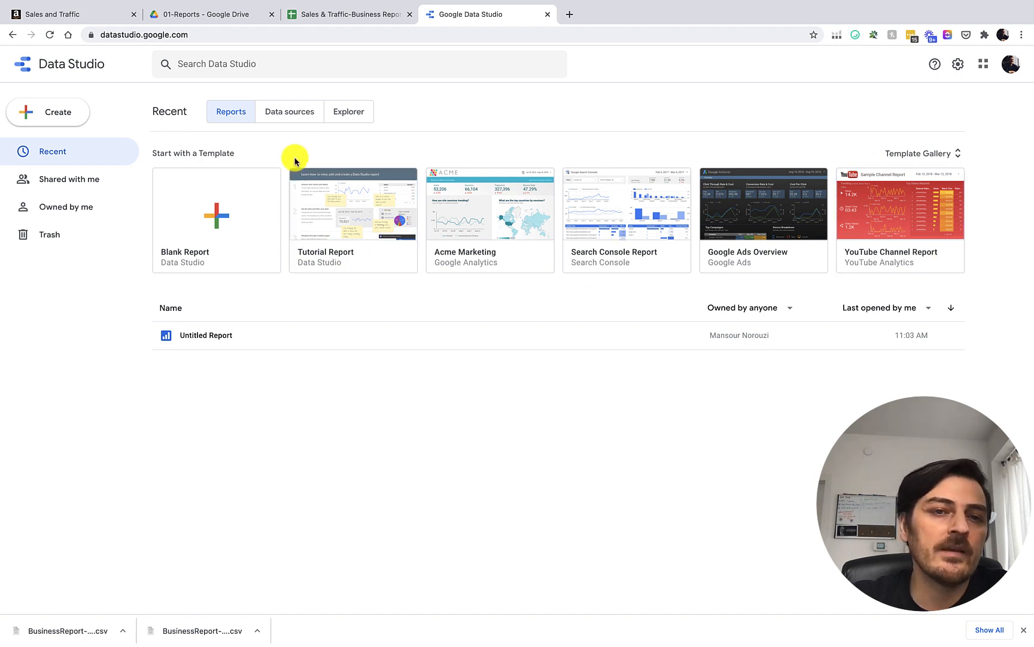
# Step: Look at the list of data sources, return to the reports and create a blank report
pyautogui.click(291, 115)
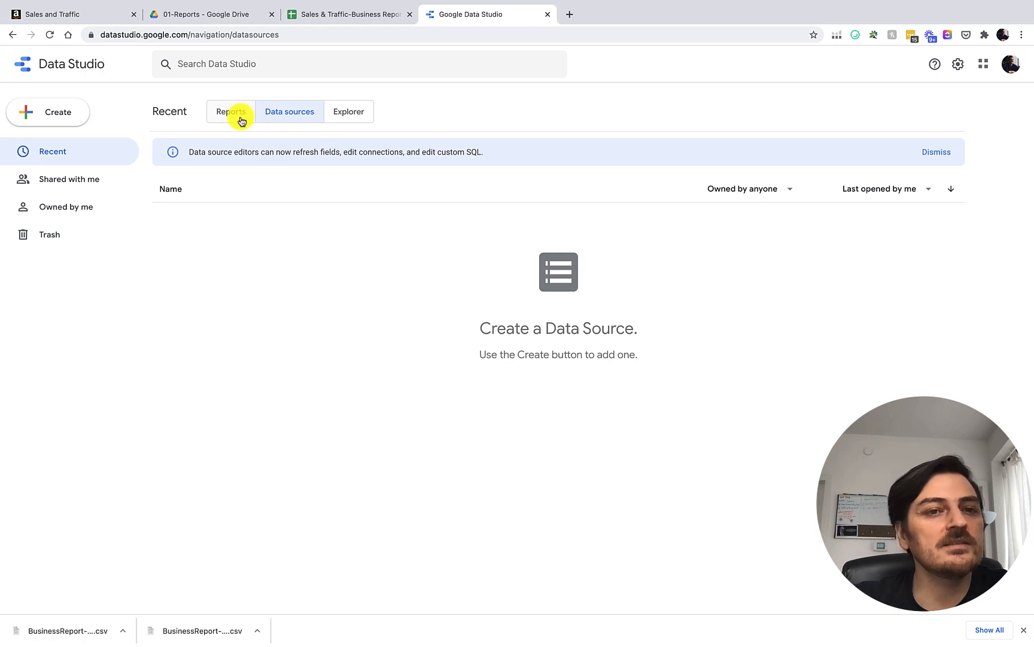
pyautogui.click(243, 121)
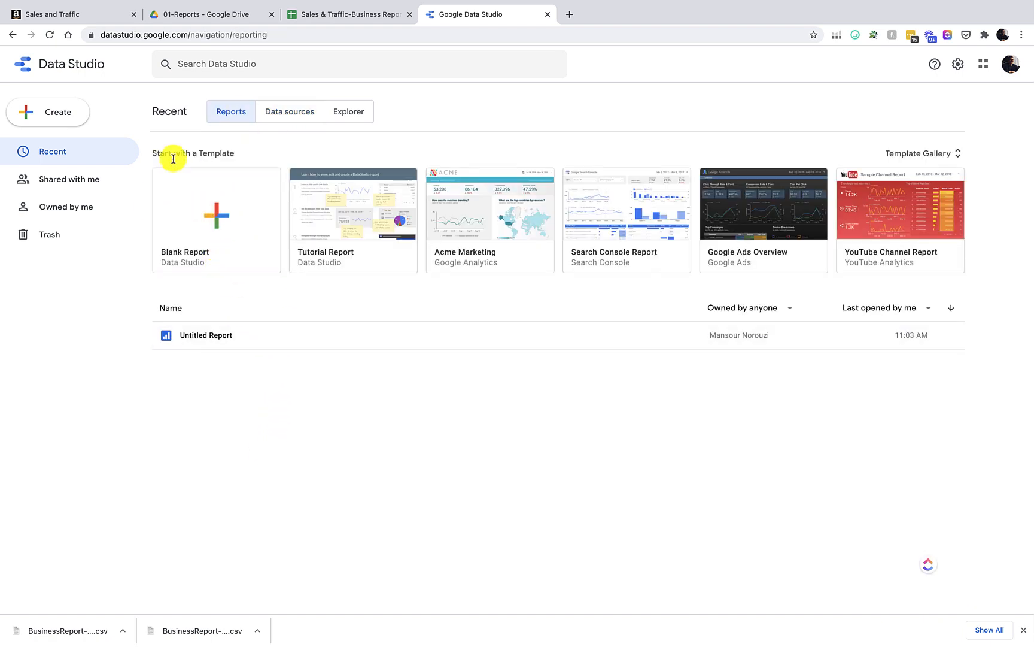
pyautogui.click(217, 220)
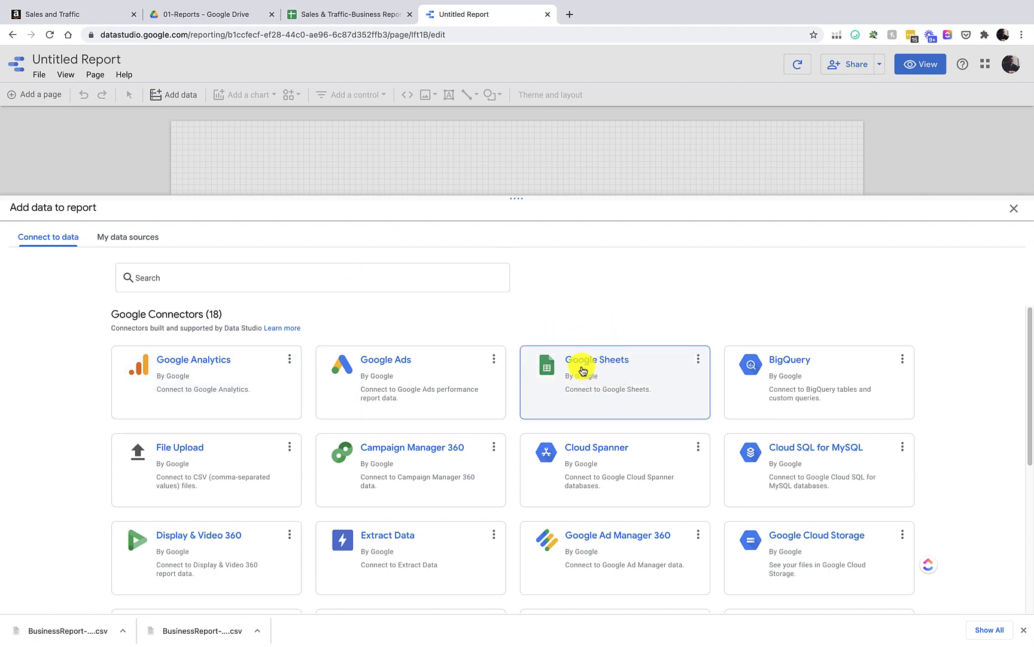
# Step: Look through the available data connectors for the new report and choose Google Sheets
pyautogui.scroll(-3, 492, 534)
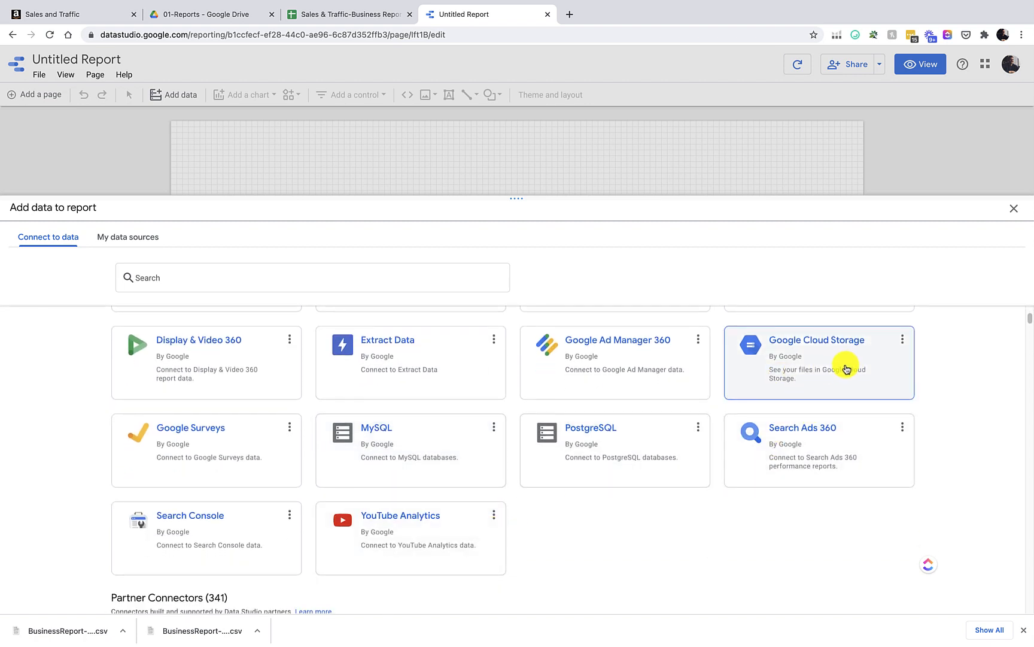
pyautogui.scroll(2, 841, 388)
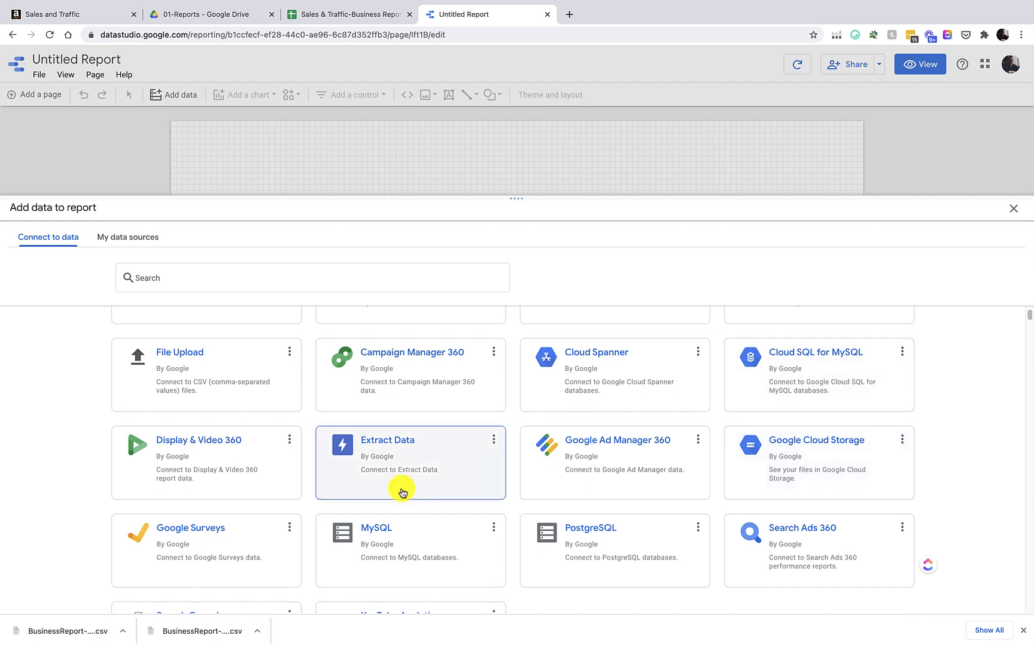
pyautogui.scroll(-5, 403, 492)
pyautogui.scroll(3, 403, 492)
pyautogui.scroll(4, 403, 492)
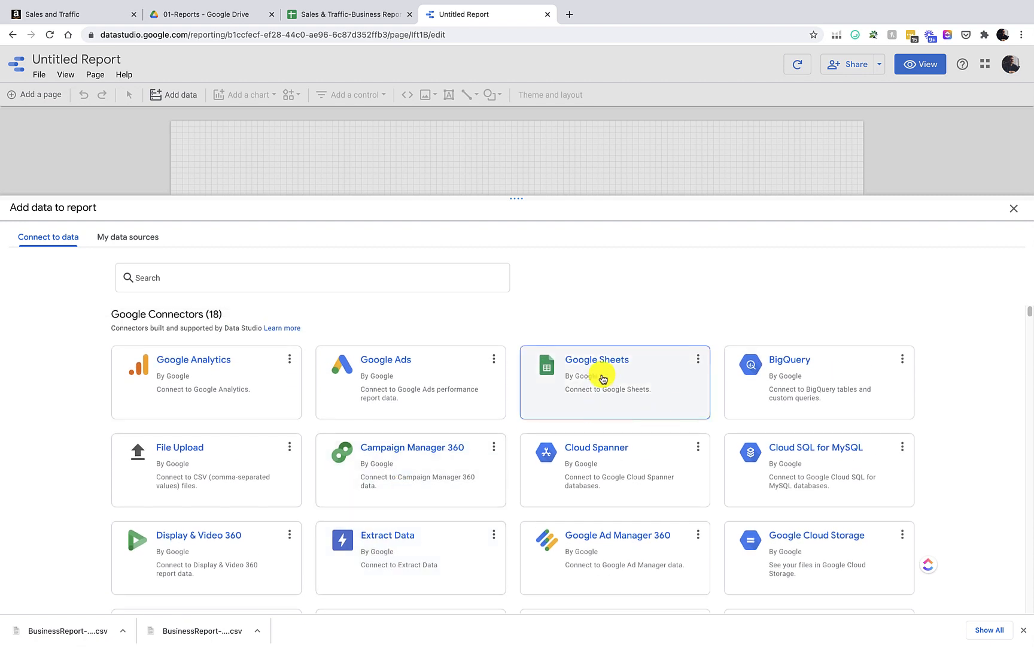
pyautogui.scroll(-3, 613, 392)
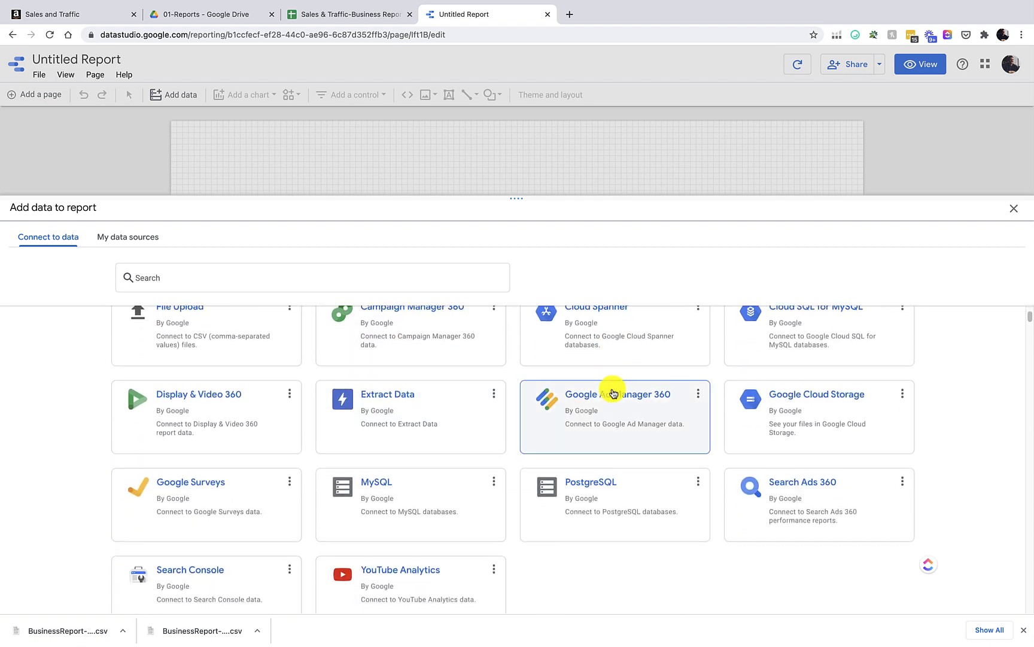
pyautogui.scroll(1, 792, 416)
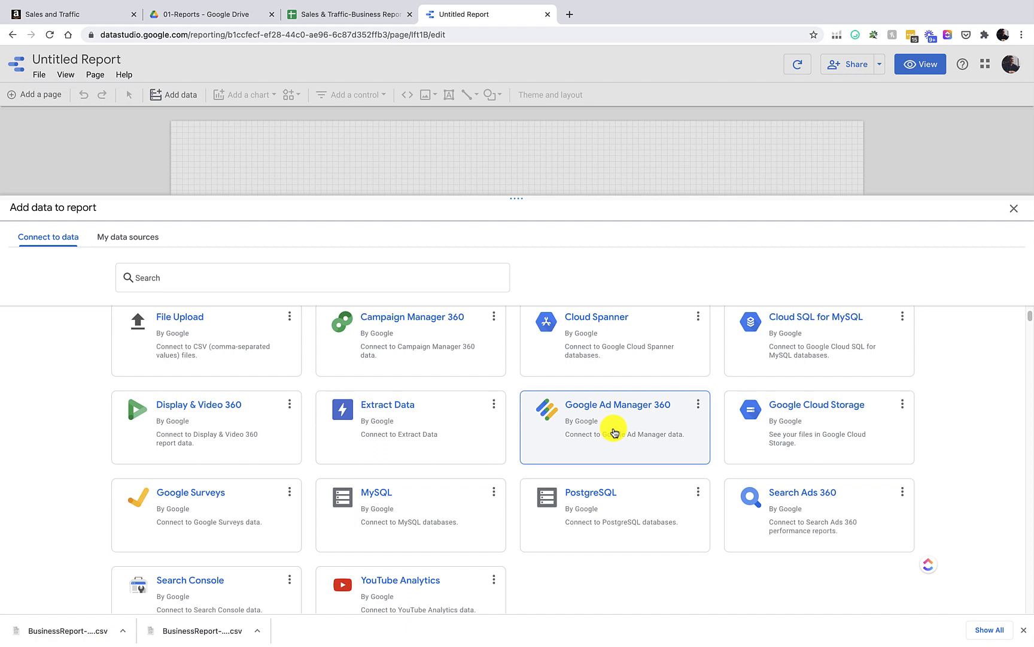
pyautogui.scroll(5, 613, 432)
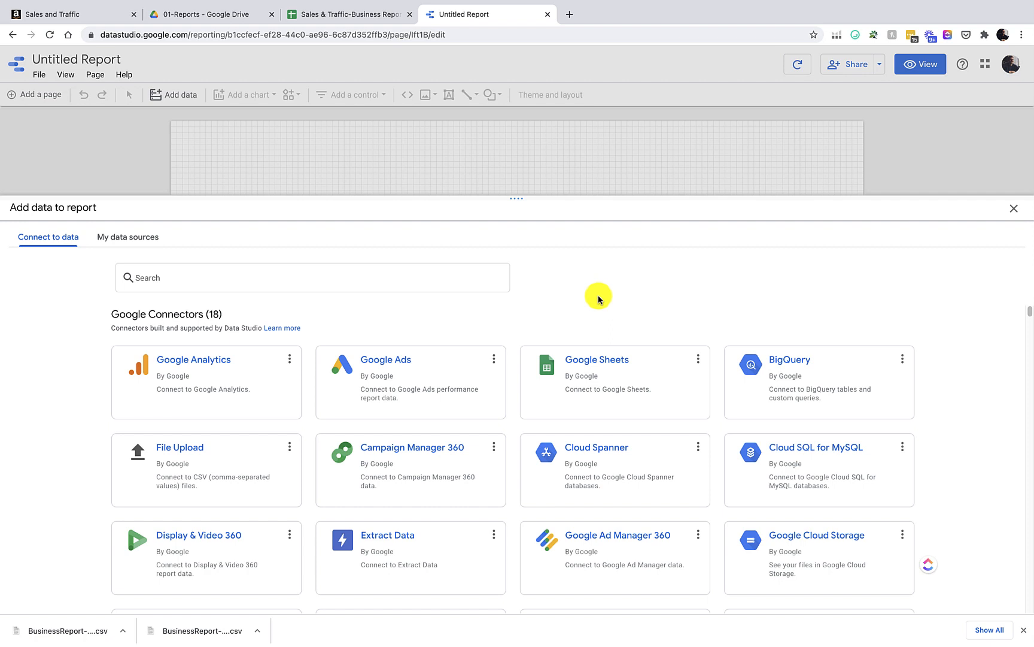
pyautogui.click(597, 383)
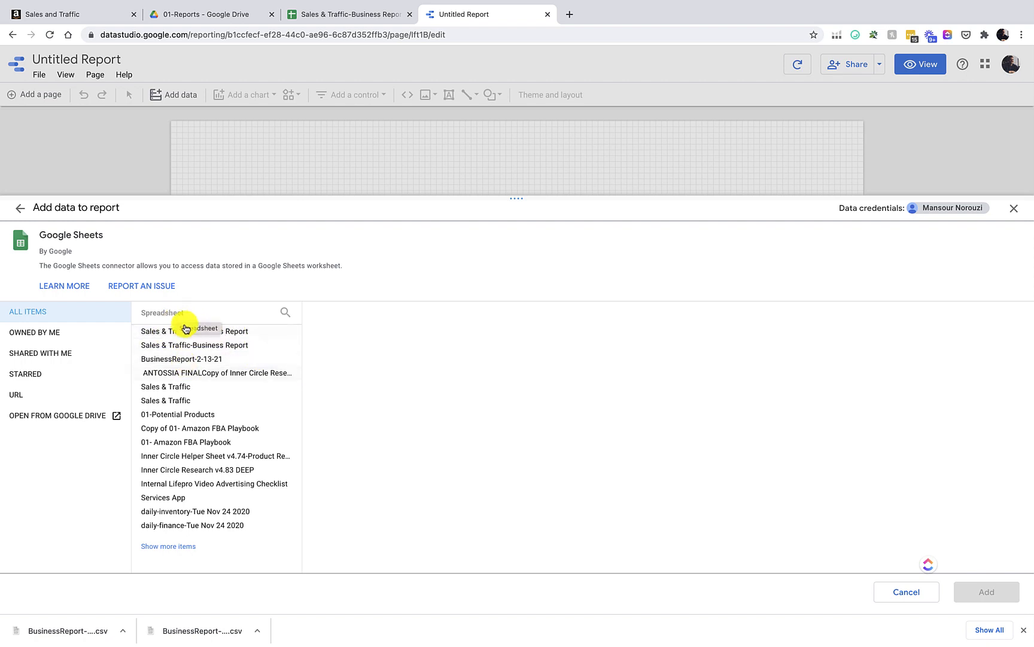
pyautogui.click(285, 311)
pyautogui.click(61, 453)
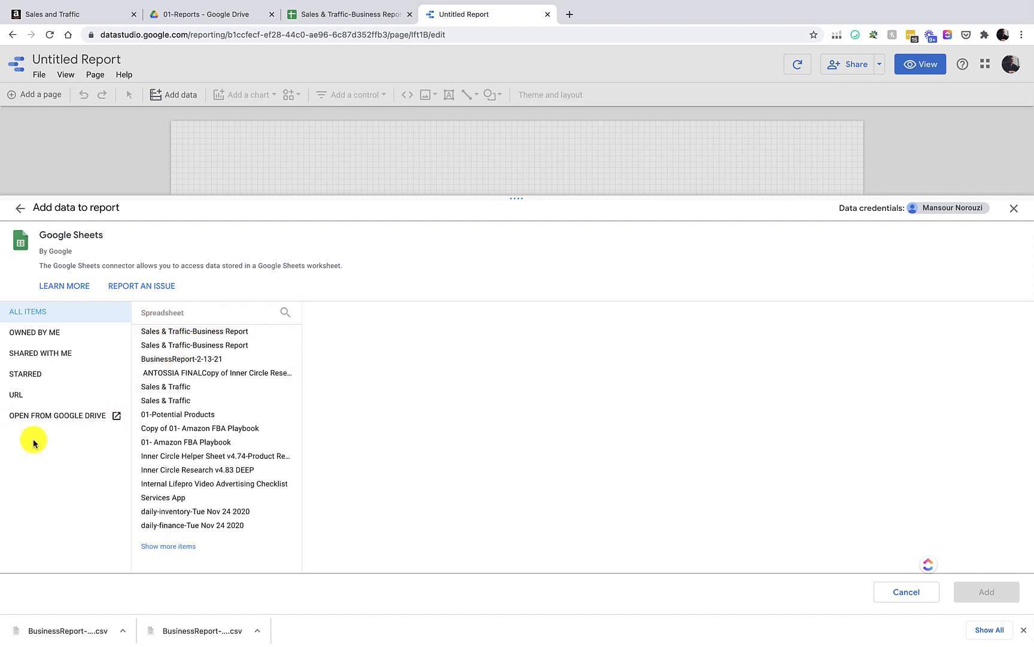
pyautogui.click(78, 419)
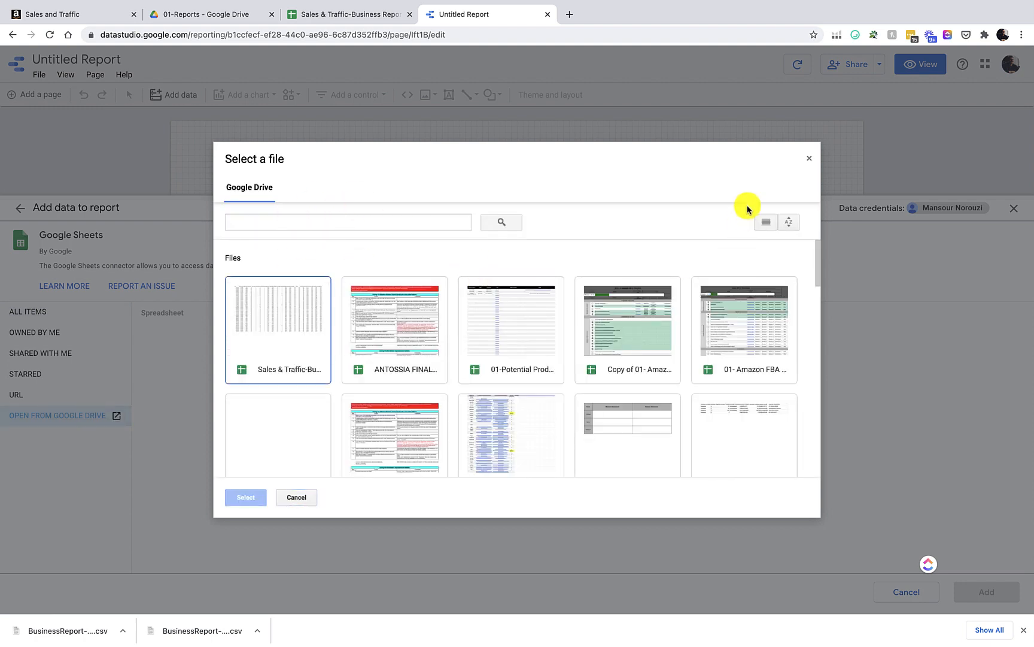
pyautogui.click(810, 162)
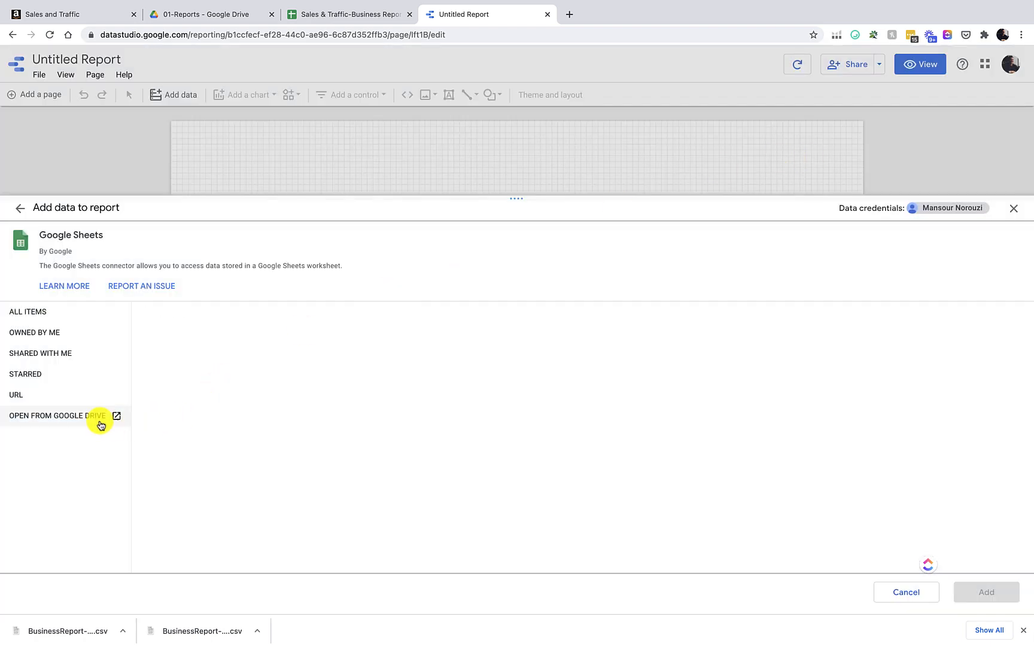
pyautogui.click(62, 310)
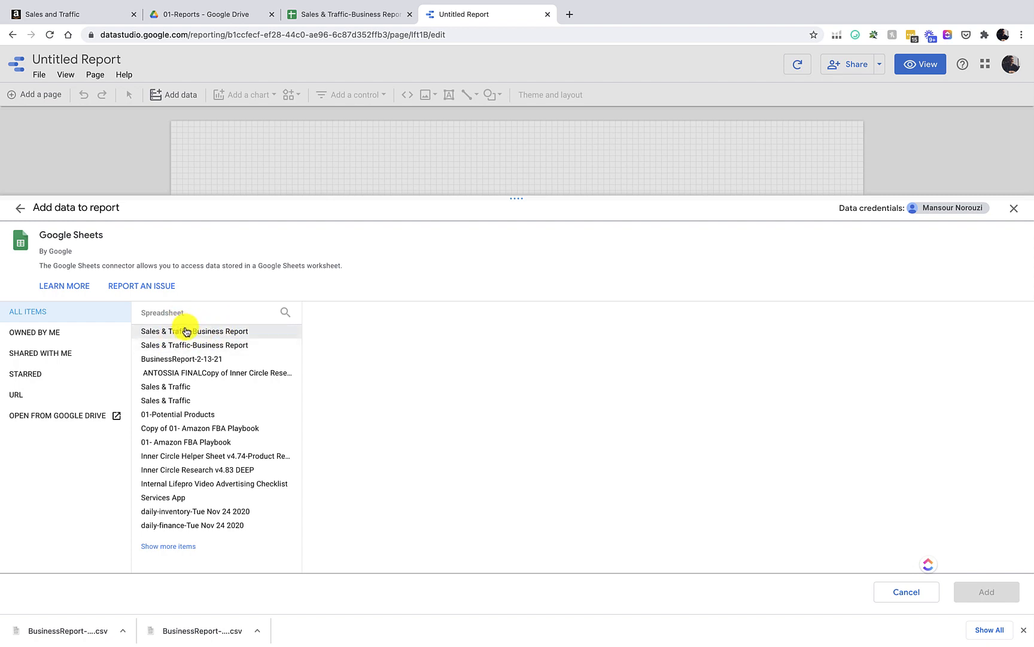
# Step: Select the Sales & Traffic-Business Report spreadsheet, check its sheet name in Google Sheets, and add its Sales & Traffic worksheet to the report
pyautogui.click(185, 333)
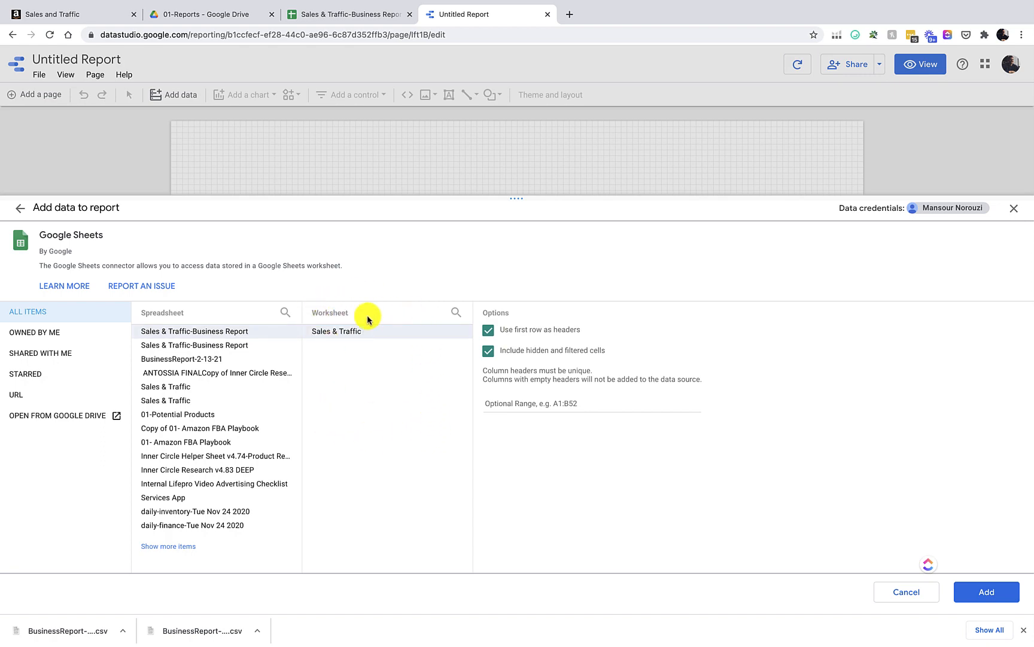
pyautogui.click(369, 14)
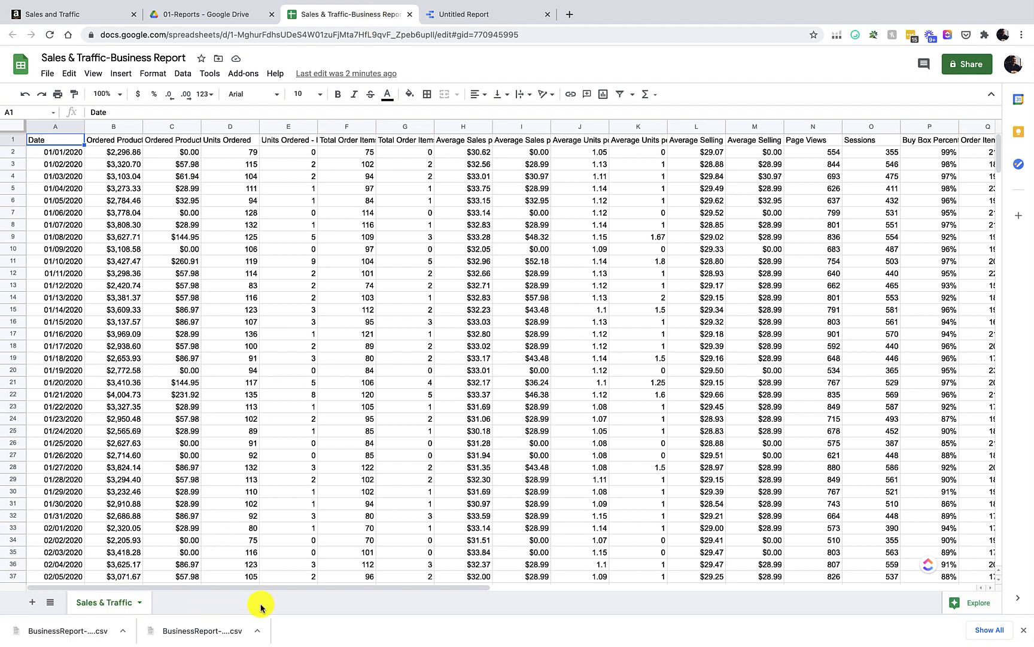
pyautogui.click(482, 13)
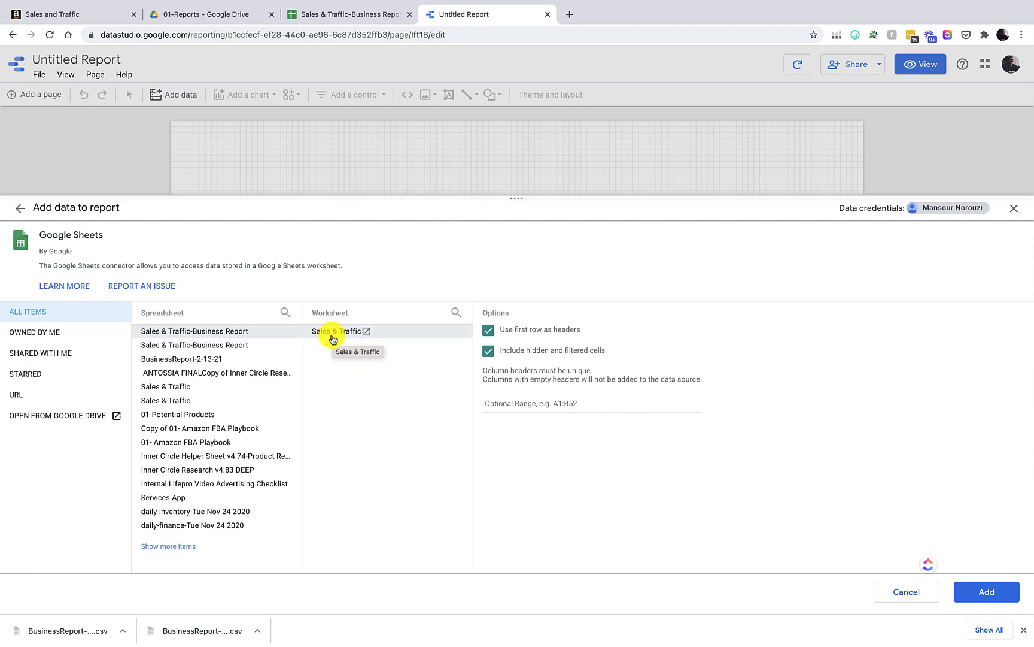
pyautogui.click(1001, 593)
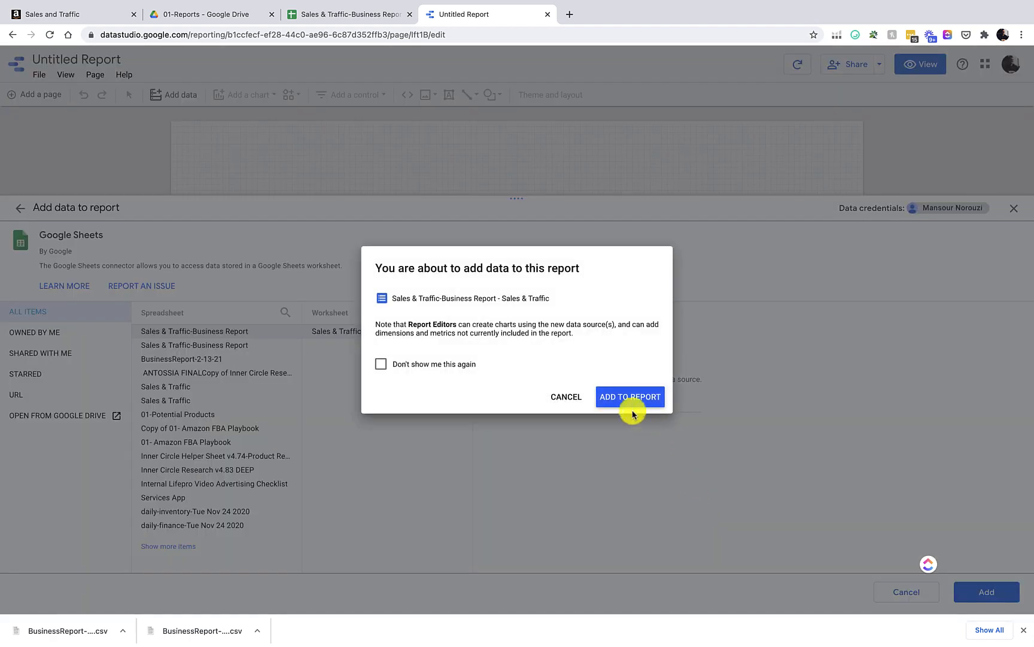
pyautogui.click(630, 398)
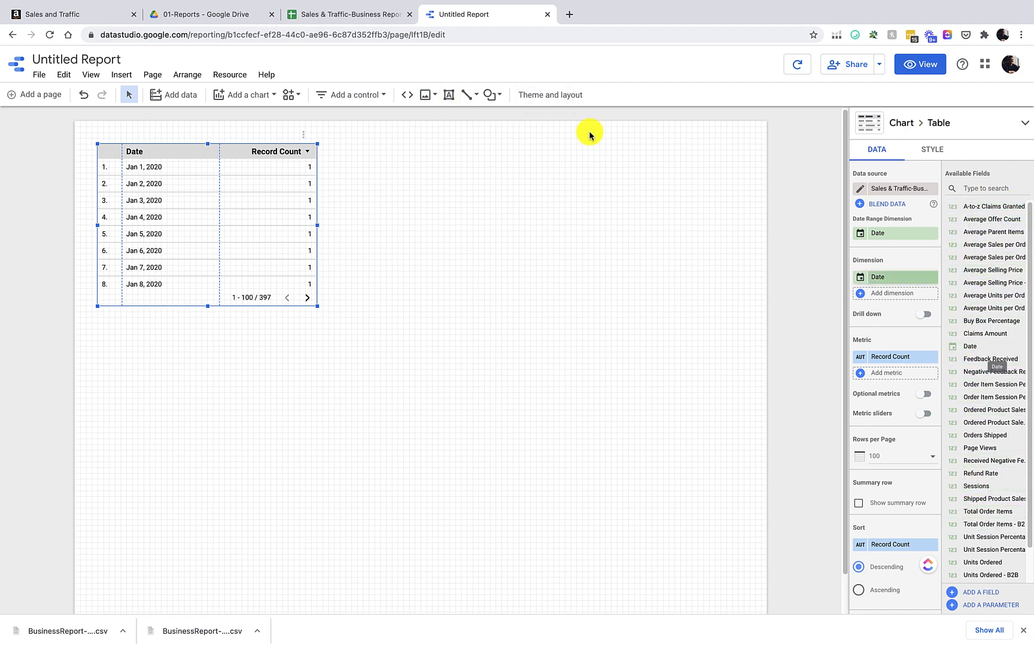
# Step: Compare the new table with the source spreadsheet and open the report's Sales & Traffic data source for editing
pyautogui.click(372, 15)
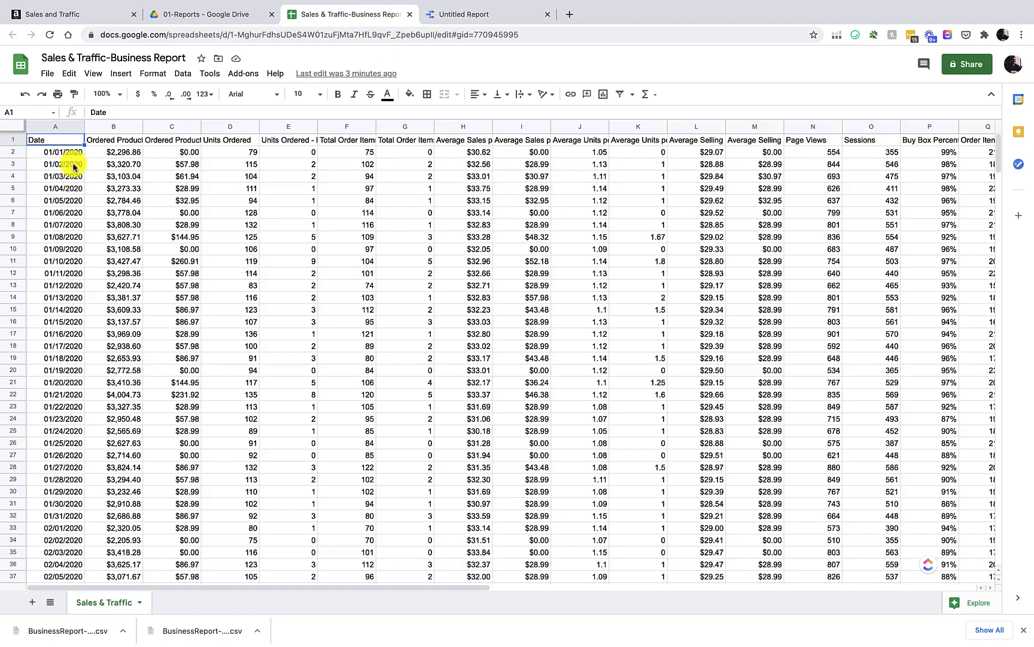
pyautogui.click(493, 14)
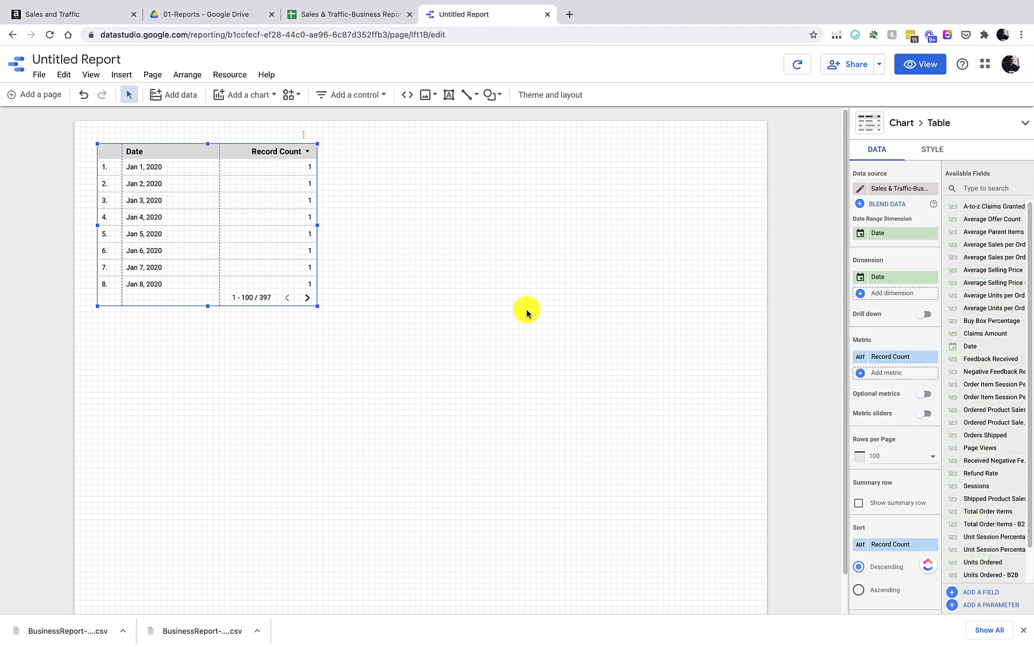
pyautogui.click(223, 80)
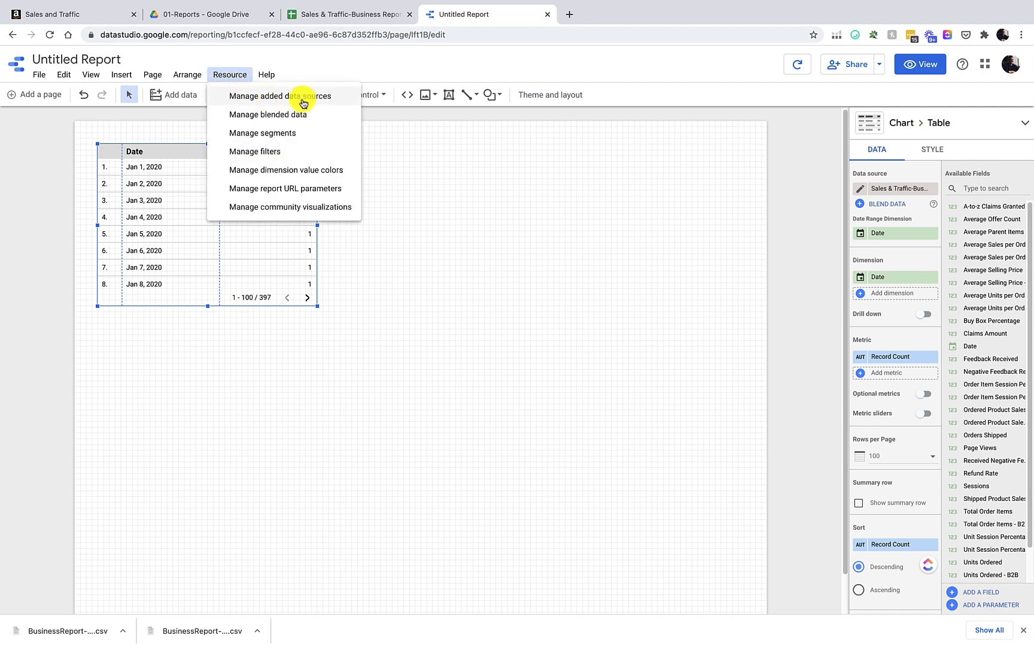
pyautogui.click(304, 102)
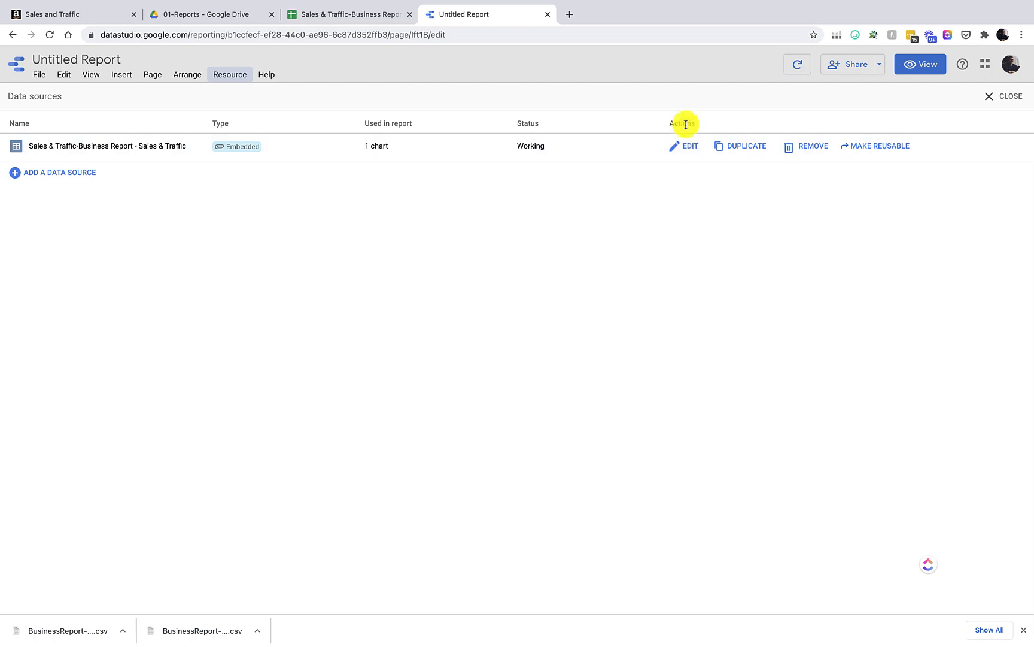
pyautogui.click(686, 150)
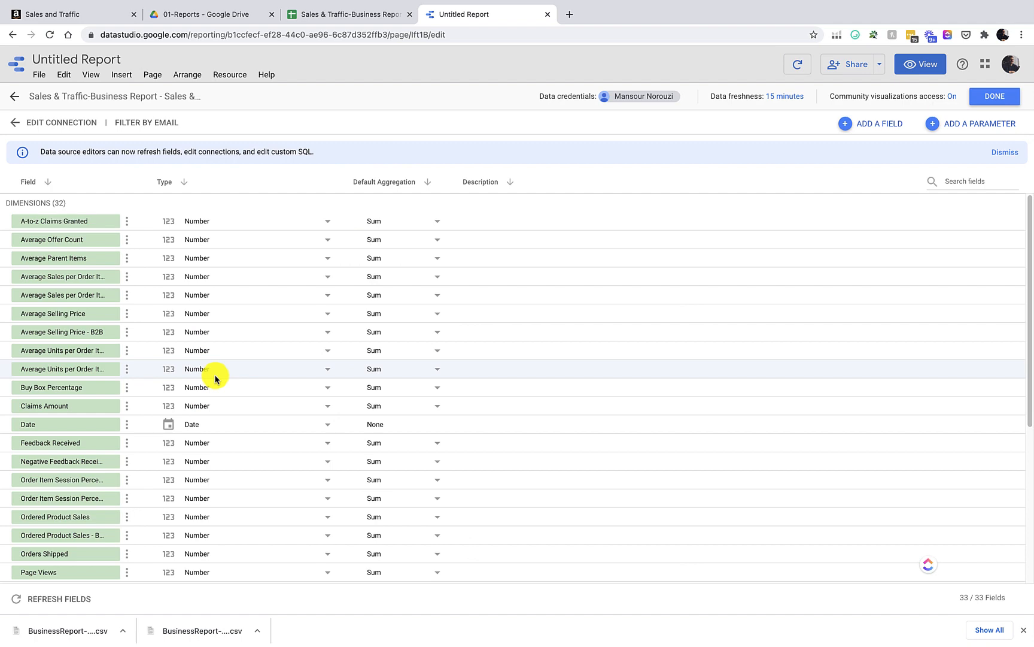
# Step: Review the data source's field types and set both Order Item Session Percentage fields, including the B2B one, to Percent
pyautogui.scroll(-1, 214, 377)
pyautogui.scroll(1, 213, 380)
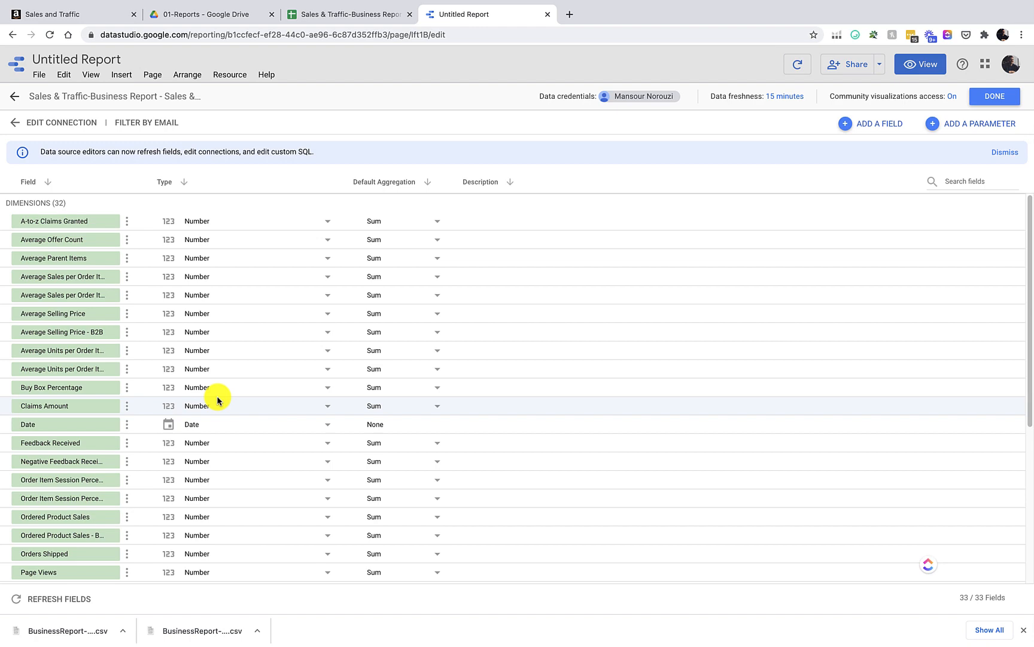
pyautogui.scroll(-5, 217, 400)
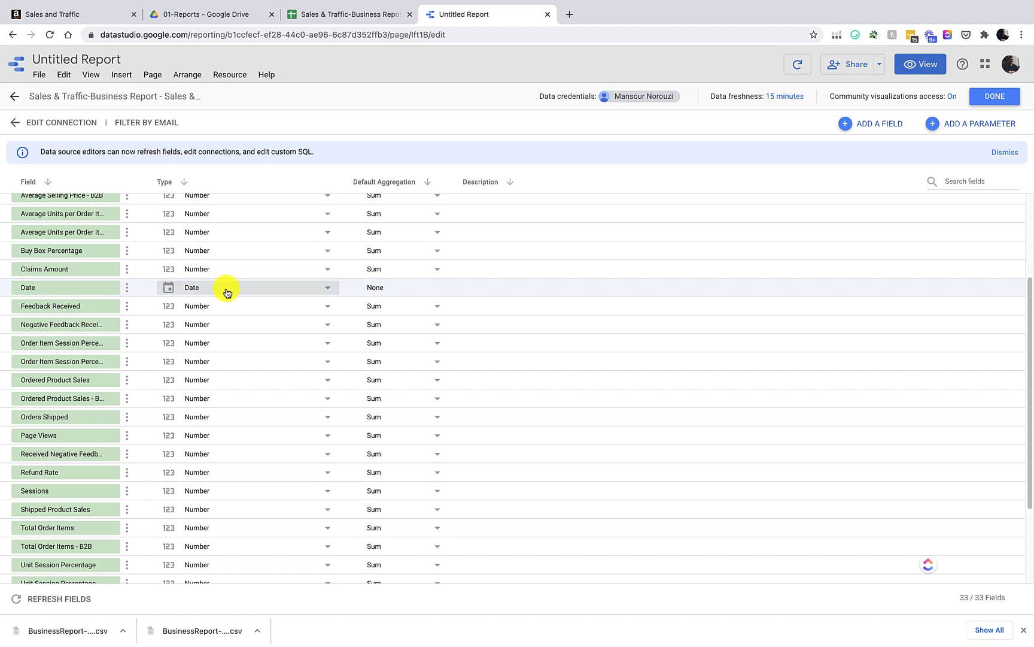
pyautogui.scroll(-3, 225, 295)
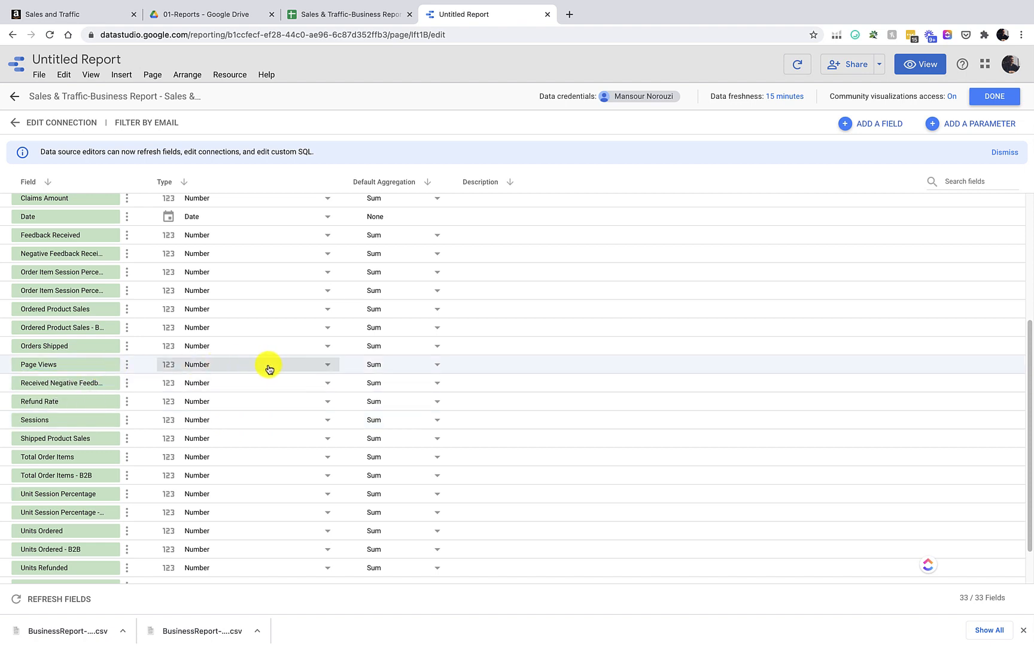
pyautogui.scroll(-2, 272, 368)
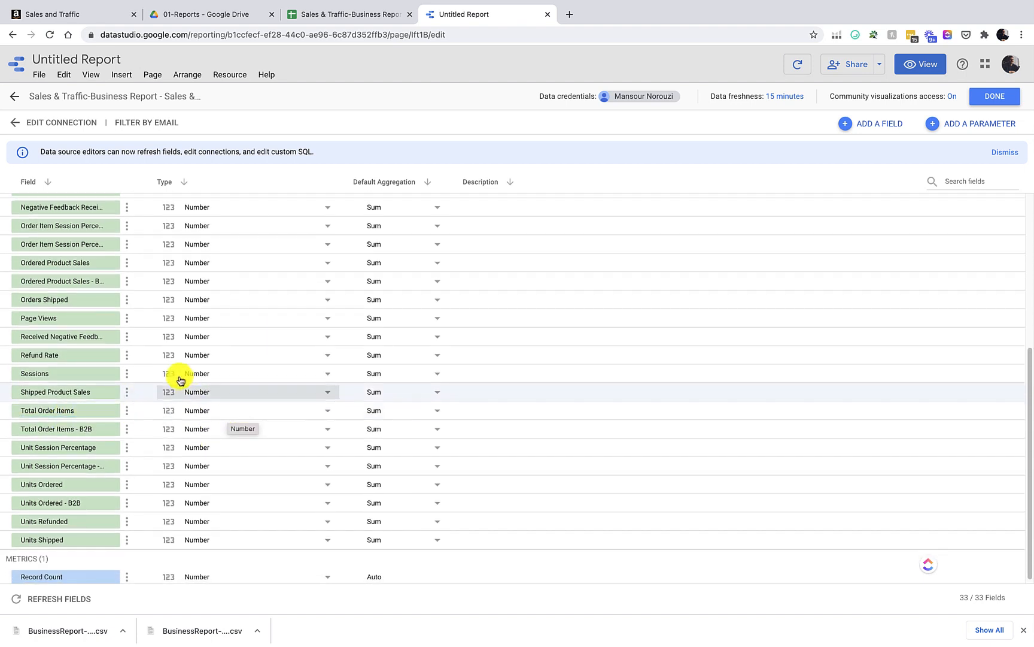
pyautogui.scroll(3, 98, 300)
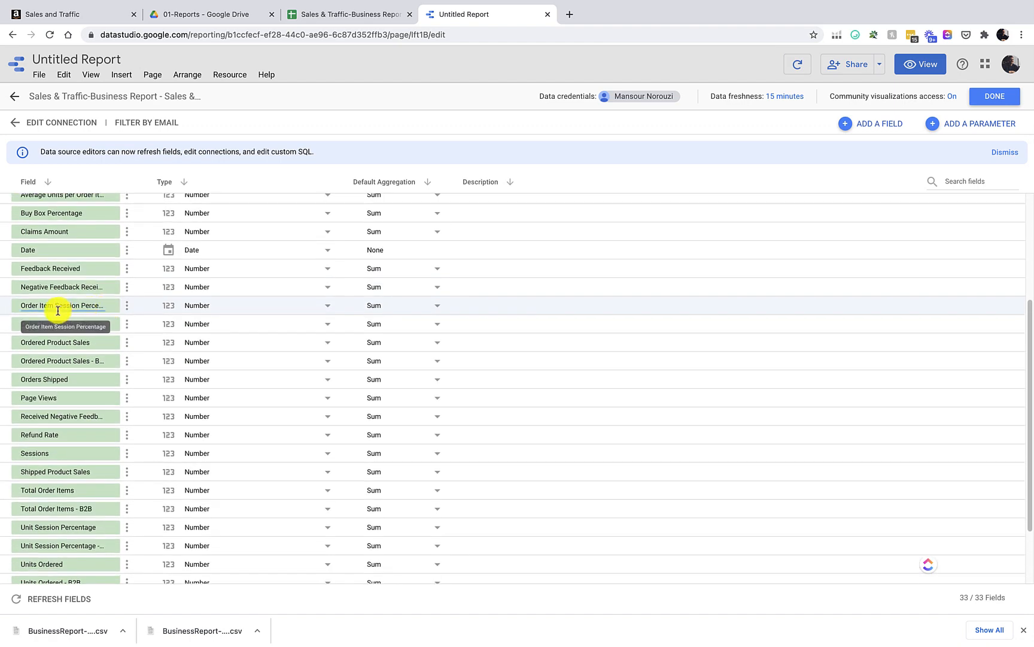
pyautogui.click(239, 313)
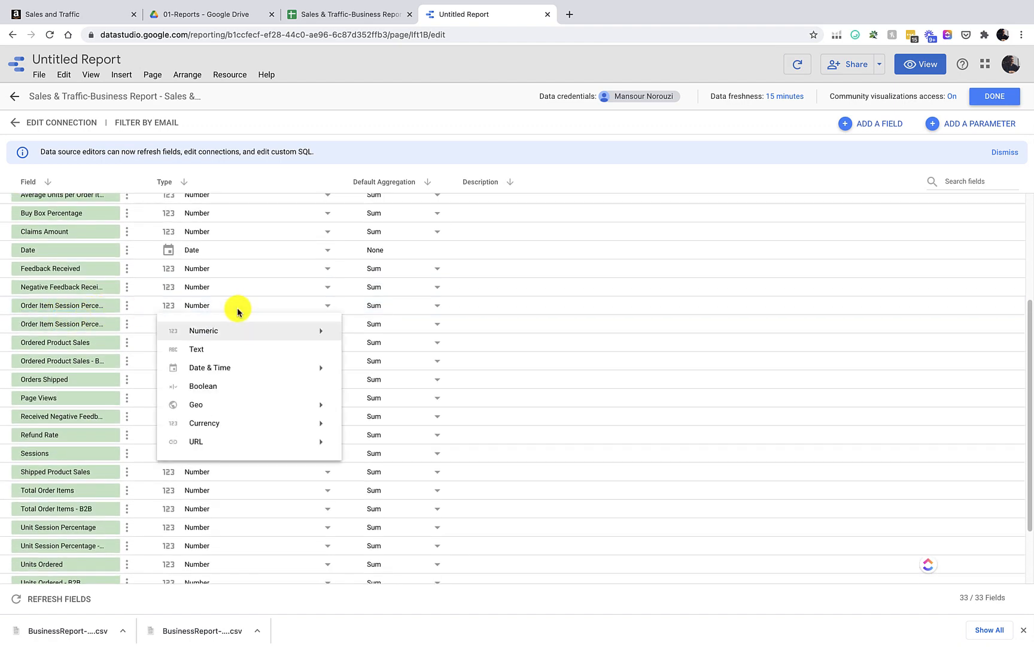
pyautogui.moveTo(310, 332)
pyautogui.click(383, 350)
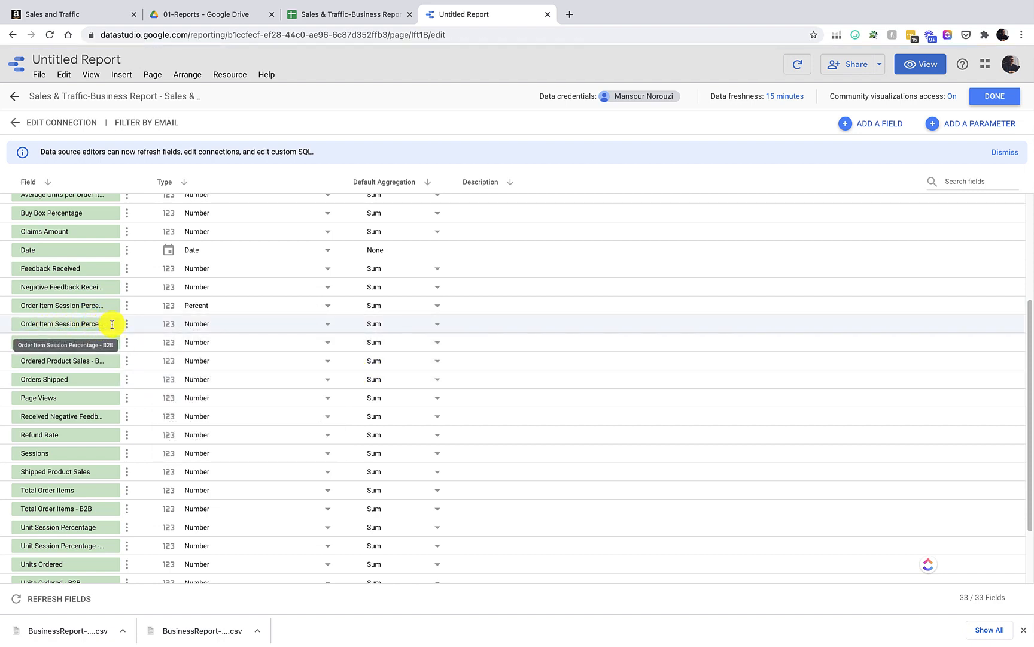
pyautogui.click(248, 331)
pyautogui.moveTo(254, 349)
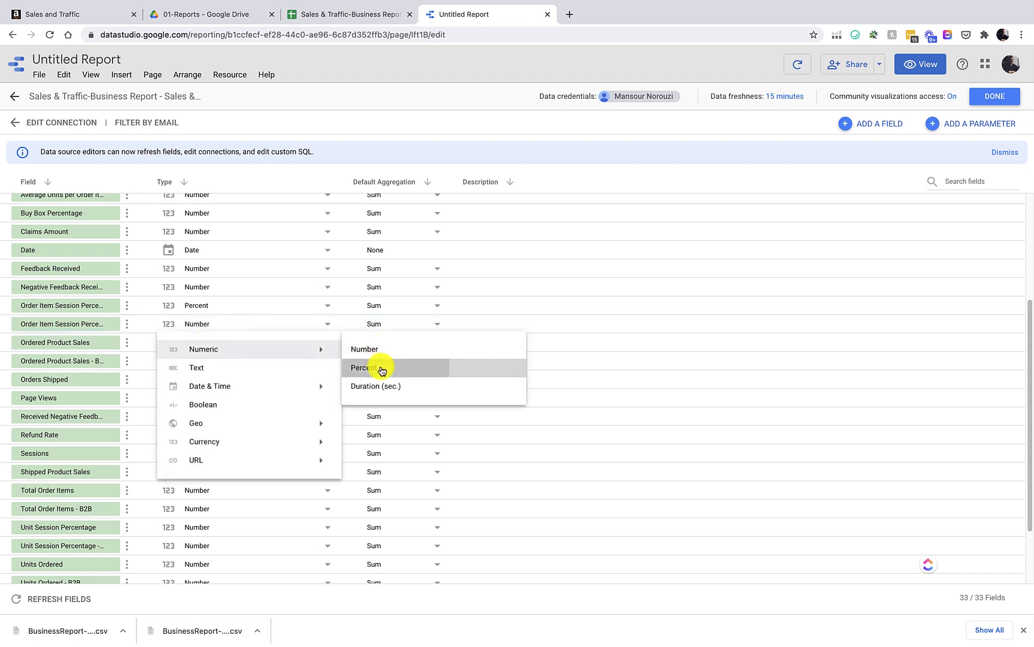
pyautogui.click(381, 370)
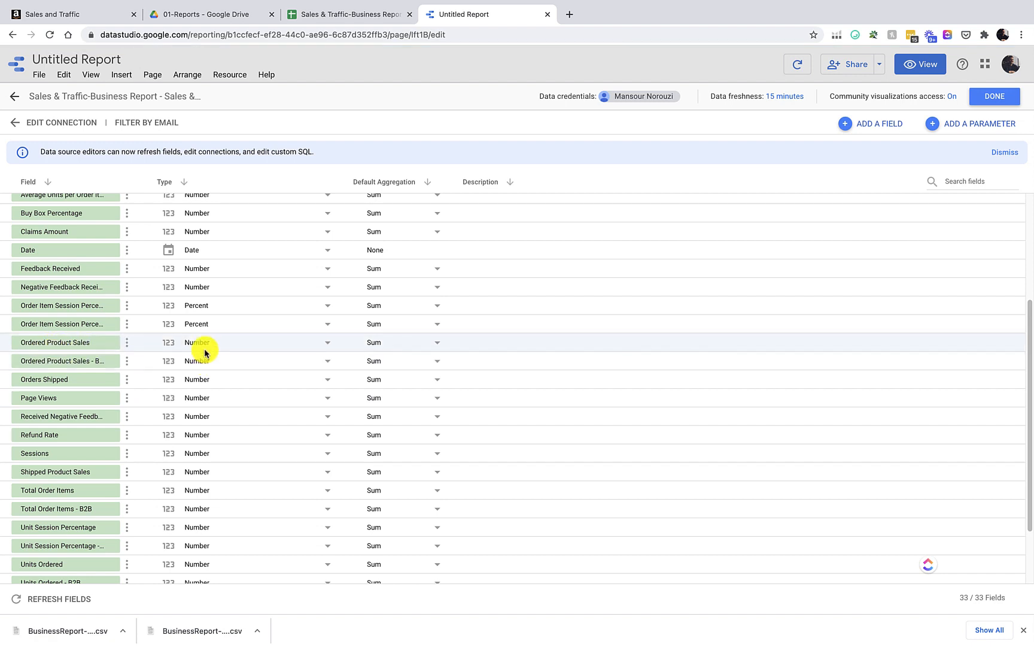
# Step: Set the Ordered Product Sales and Ordered Product Sales - B2B fields to the currency type USD - US Dollar ($)
pyautogui.click(227, 347)
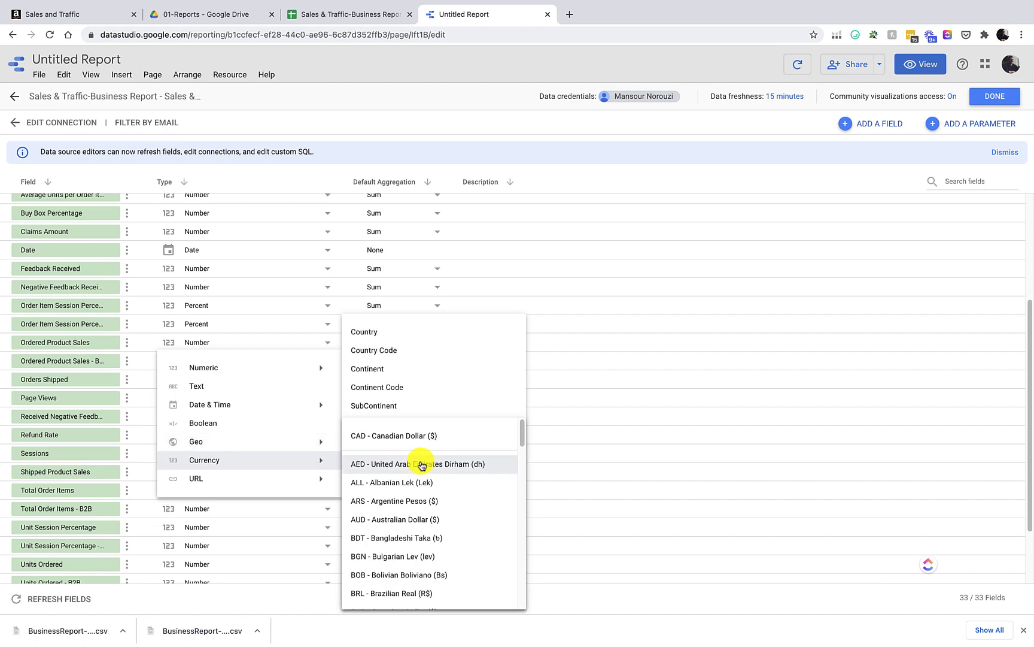
pyautogui.scroll(-20, 419, 521)
pyautogui.click(397, 497)
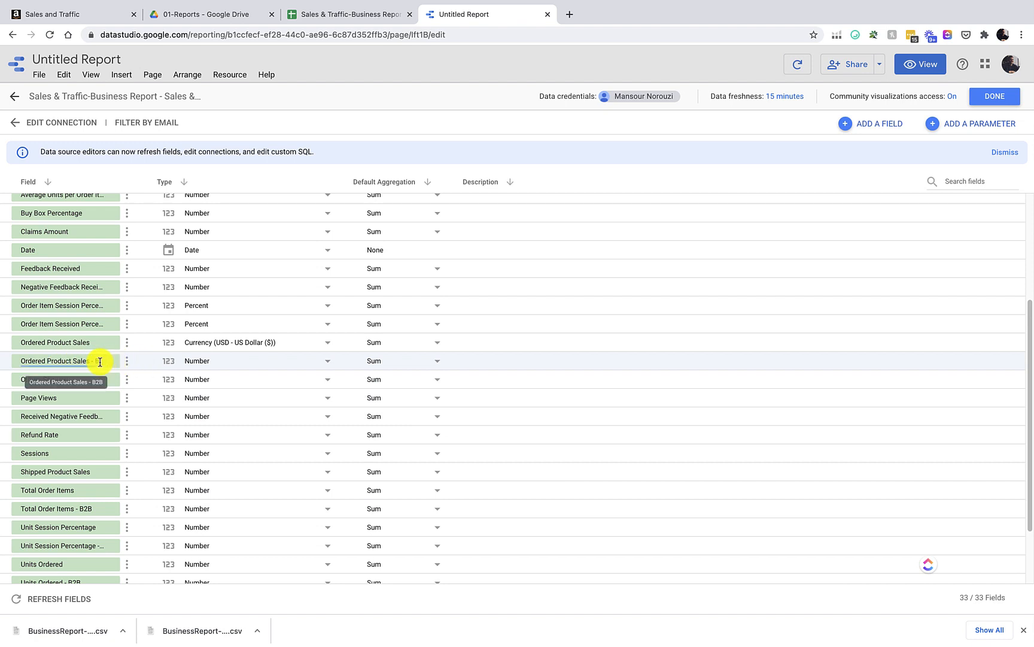
pyautogui.click(262, 362)
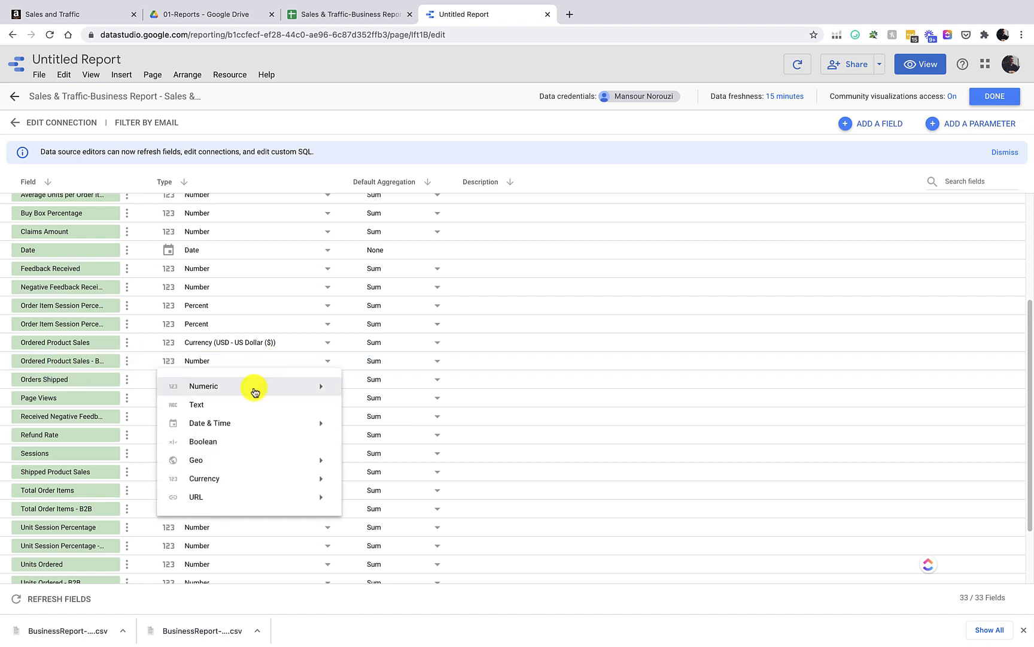
pyautogui.moveTo(243, 479)
pyautogui.scroll(-10, 449, 488)
pyautogui.scroll(15, 444, 496)
pyautogui.click(395, 458)
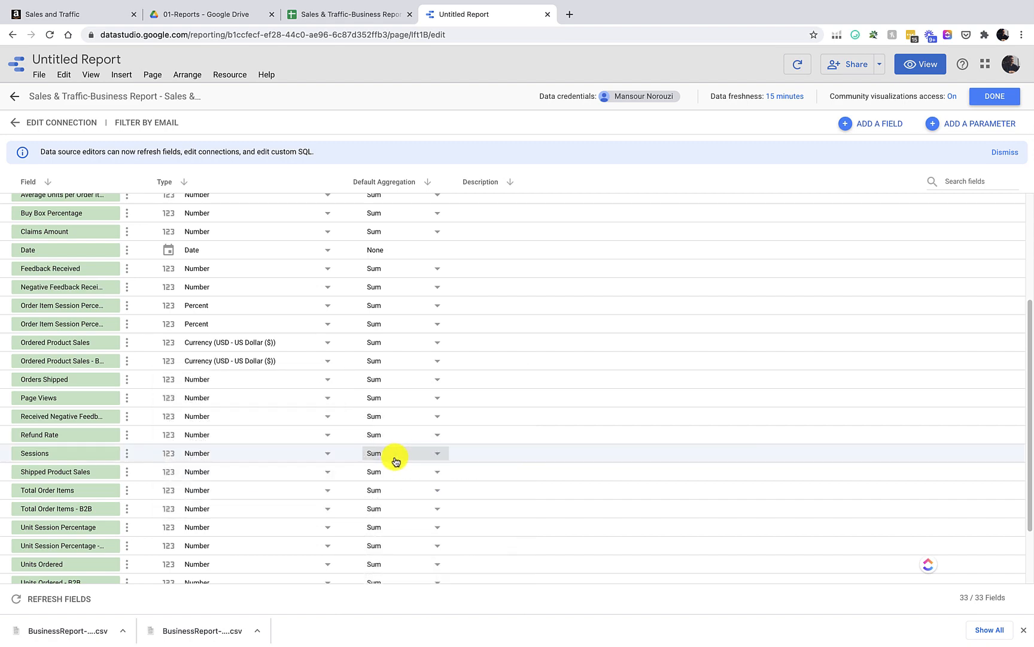
# Step: Finish editing the data source, return to the report page and delete the default table
pyautogui.scroll(-4, 254, 489)
pyautogui.scroll(5, 254, 497)
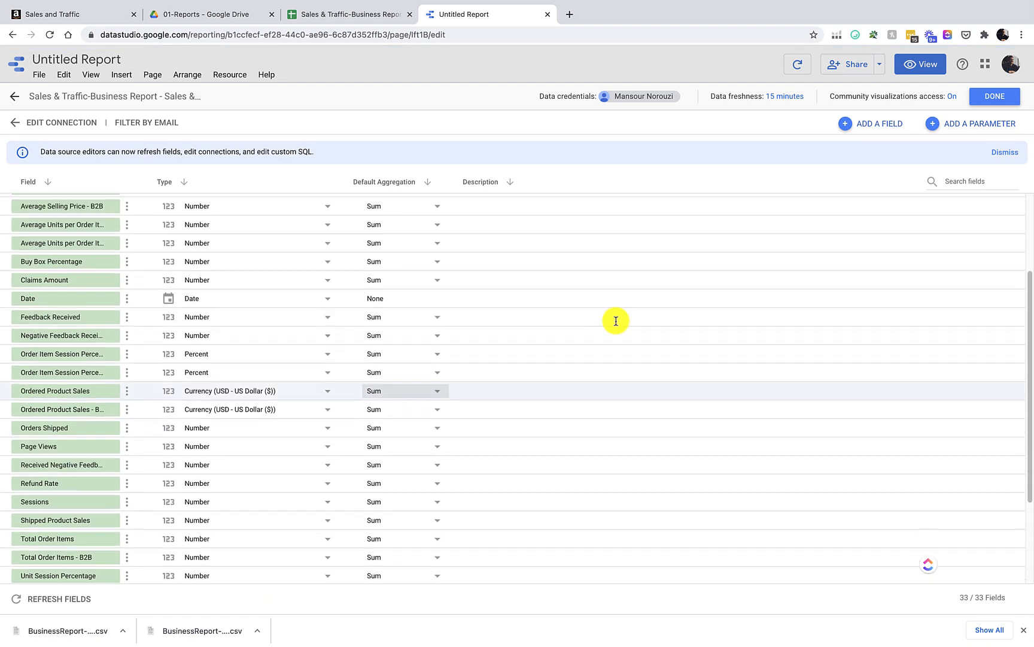
pyautogui.scroll(3, 548, 334)
pyautogui.click(991, 99)
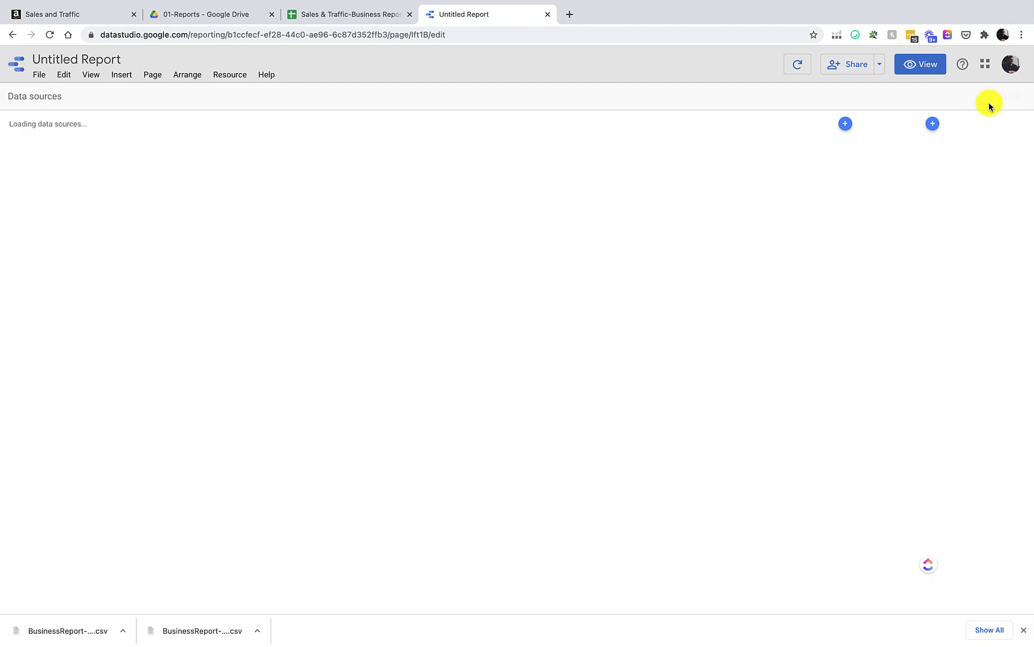
pyautogui.click(998, 98)
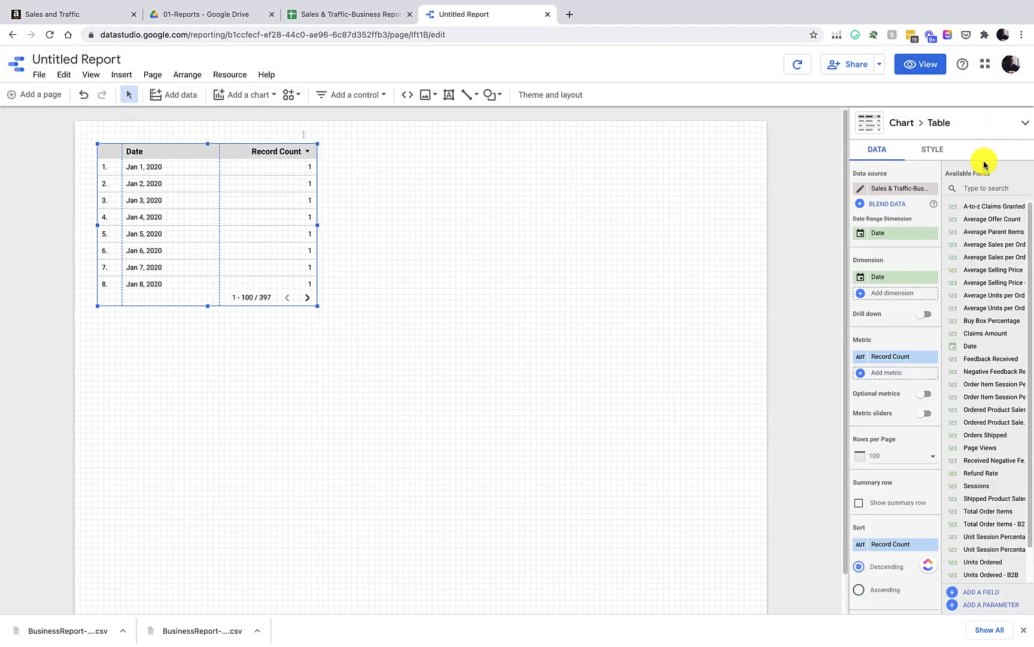
pyautogui.press('Delete')
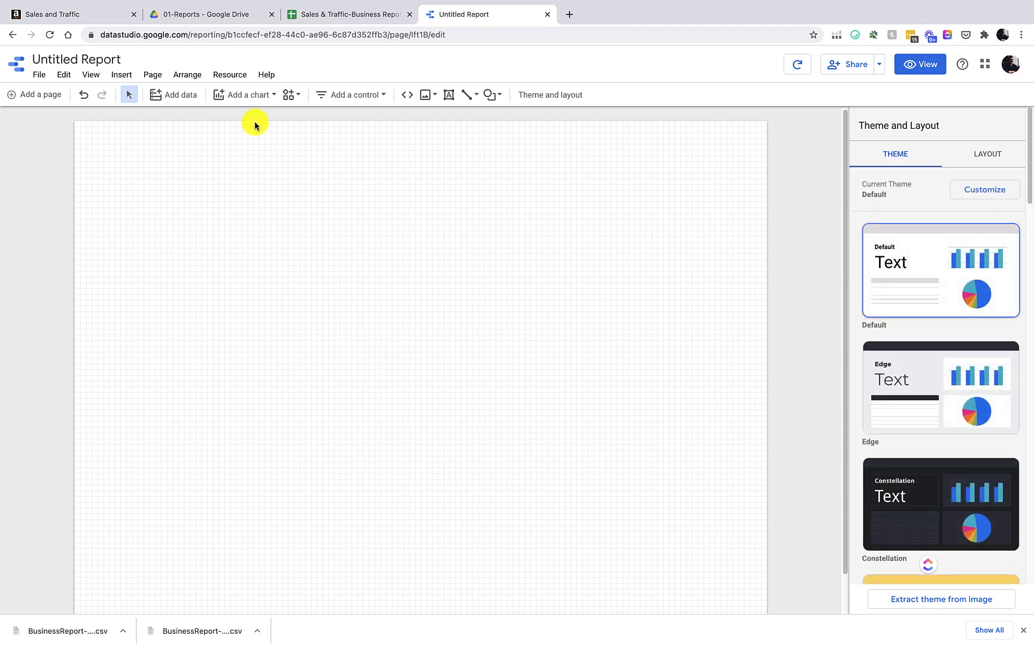
# Step: Look through the available chart types and place a new plain table in the upper-left area of the report page
pyautogui.click(268, 98)
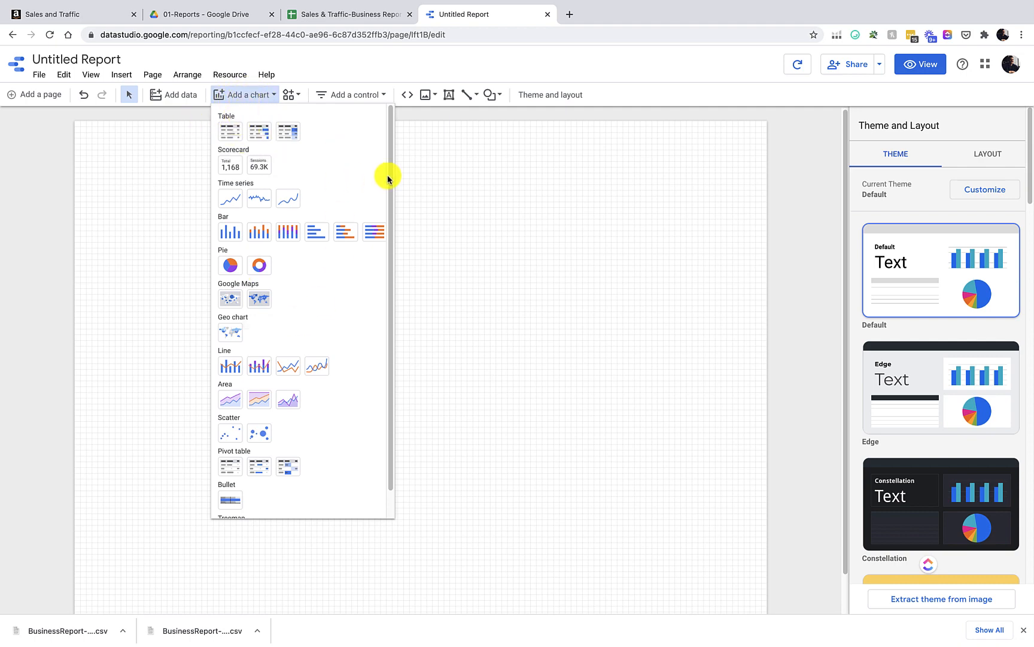
pyautogui.scroll(-1, 384, 240)
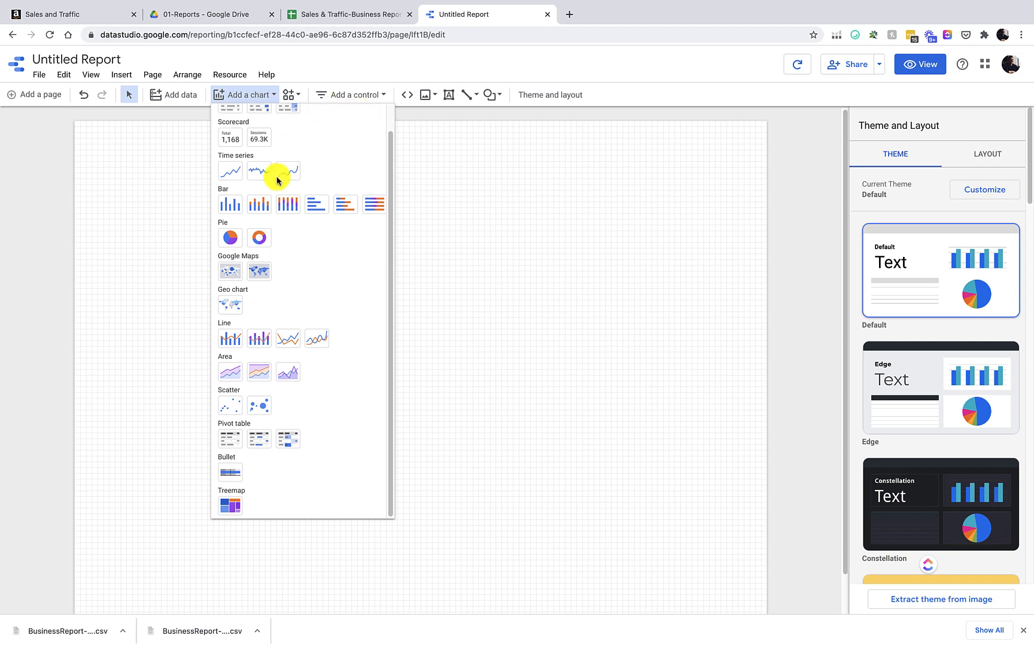
pyautogui.scroll(1, 392, 189)
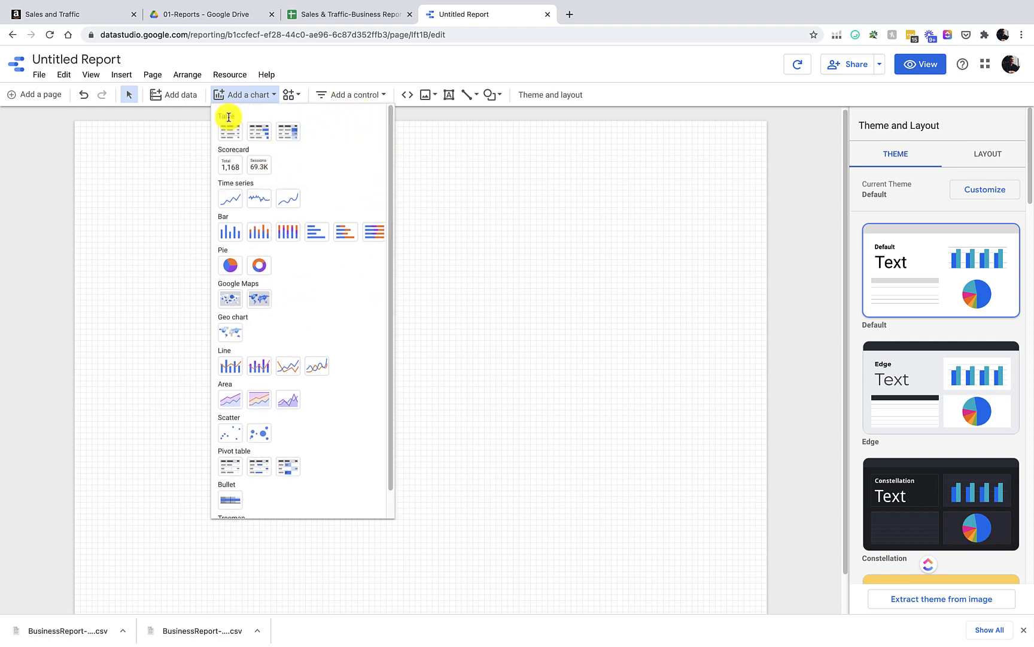
pyautogui.click(230, 137)
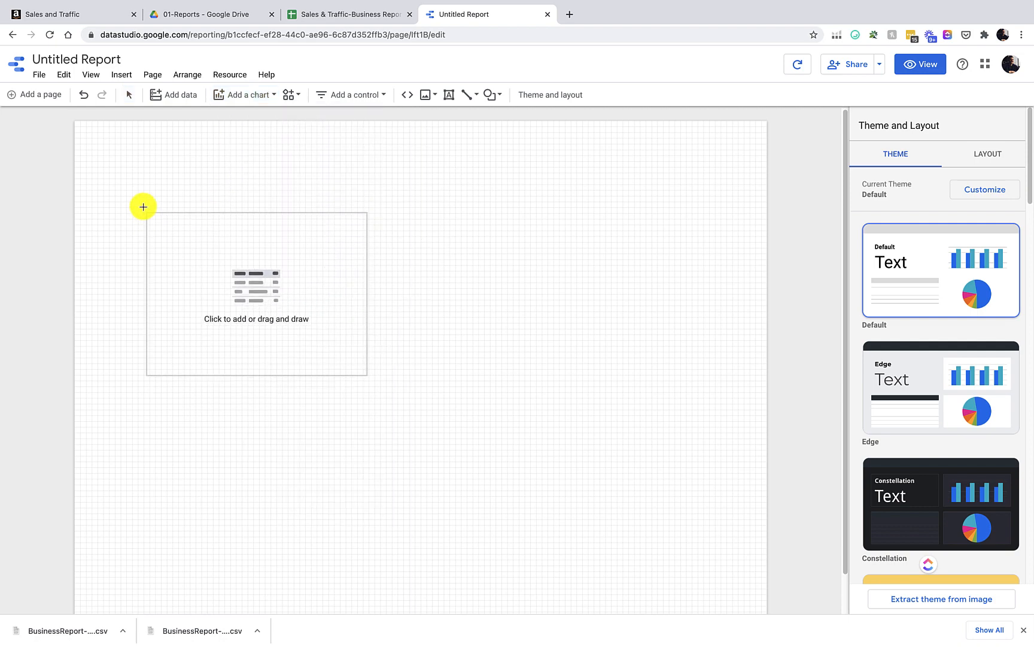
pyautogui.click(138, 173)
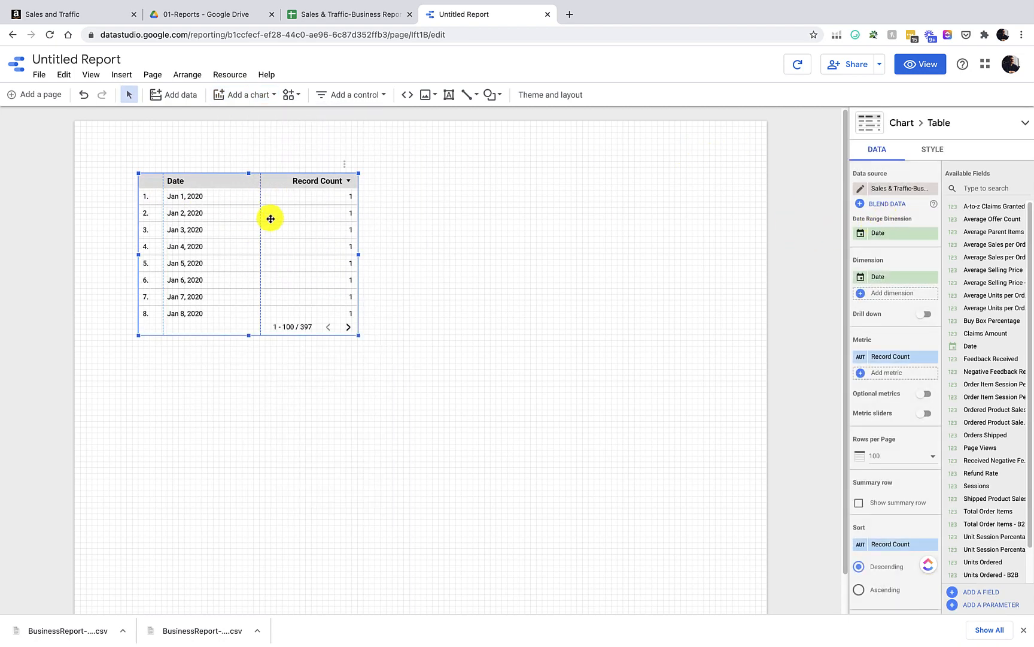
# Step: Select the new table and review its style settings, data settings and the data sources it can use
pyautogui.click(503, 198)
pyautogui.click(318, 211)
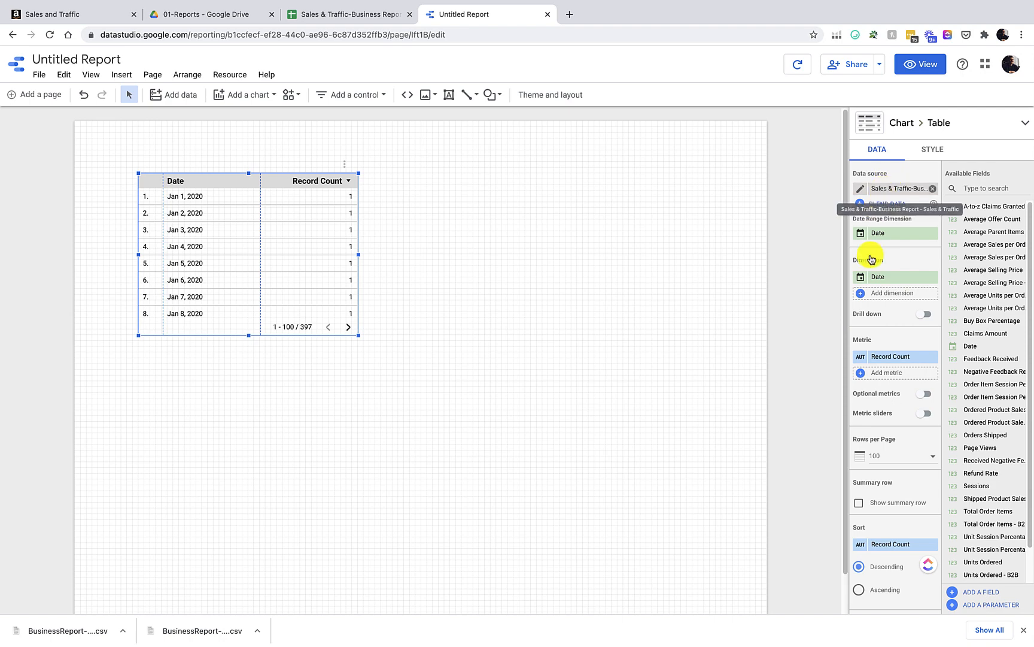
pyautogui.click(933, 151)
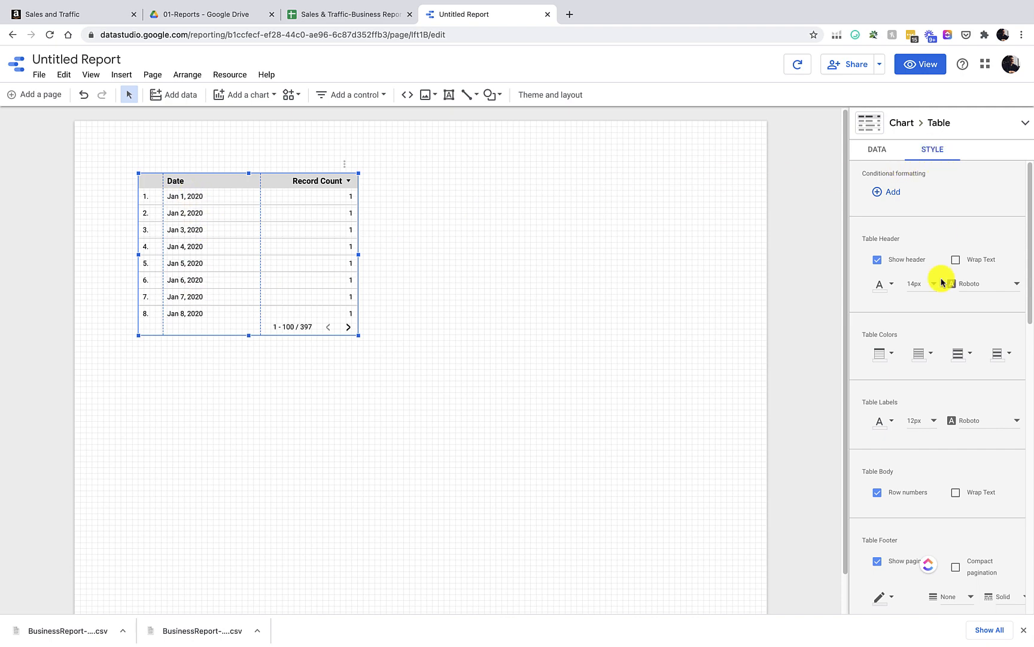
pyautogui.moveTo(1031, 273); pyautogui.dragTo(1016, 296)
pyautogui.click(878, 150)
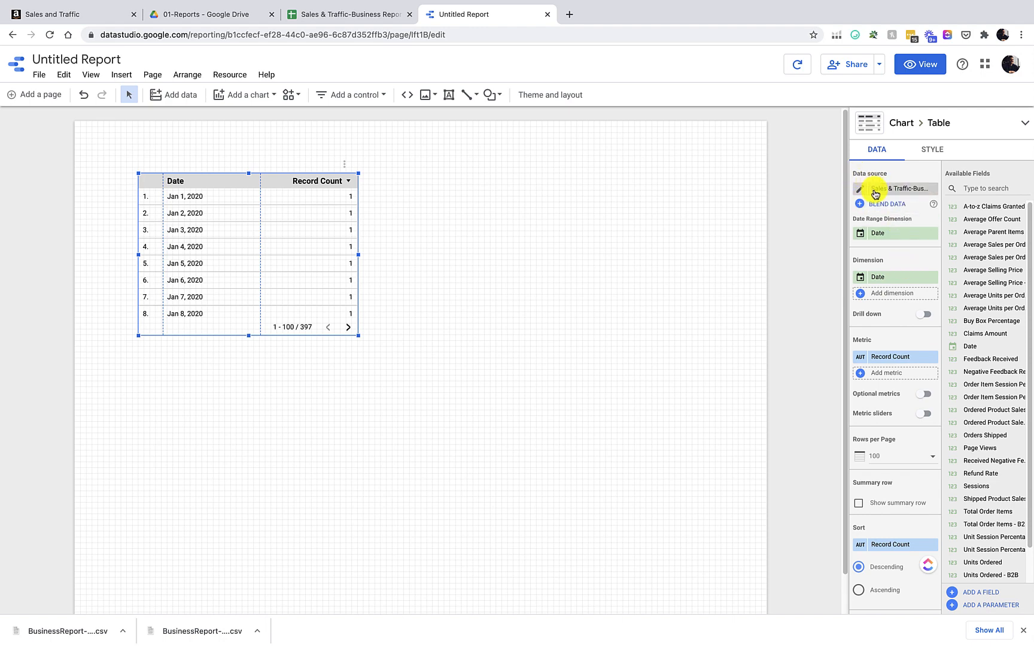
pyautogui.click(884, 189)
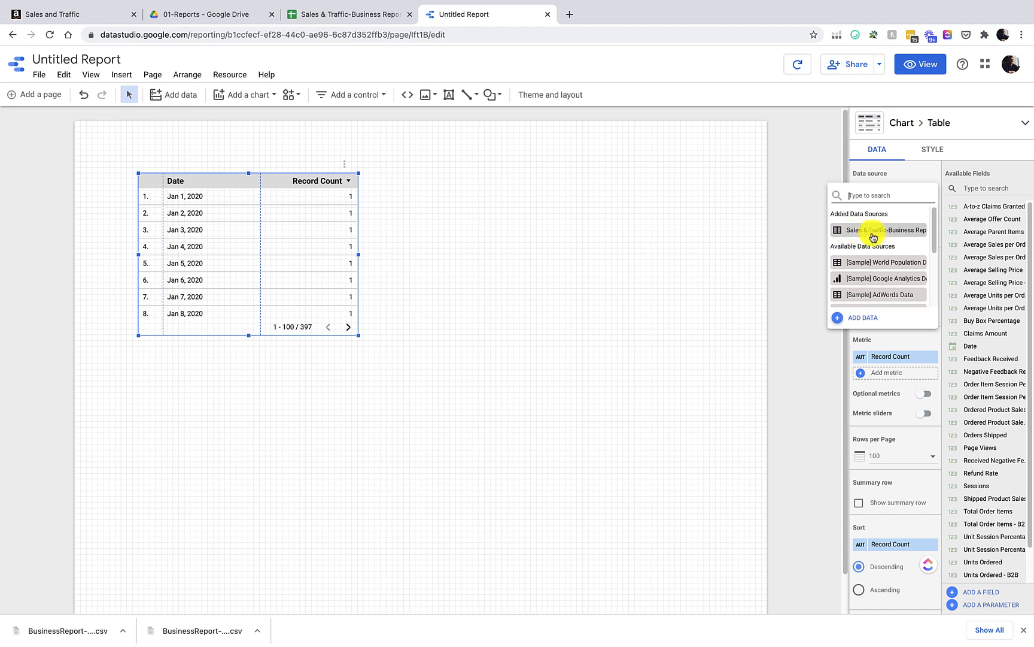
pyautogui.click(891, 233)
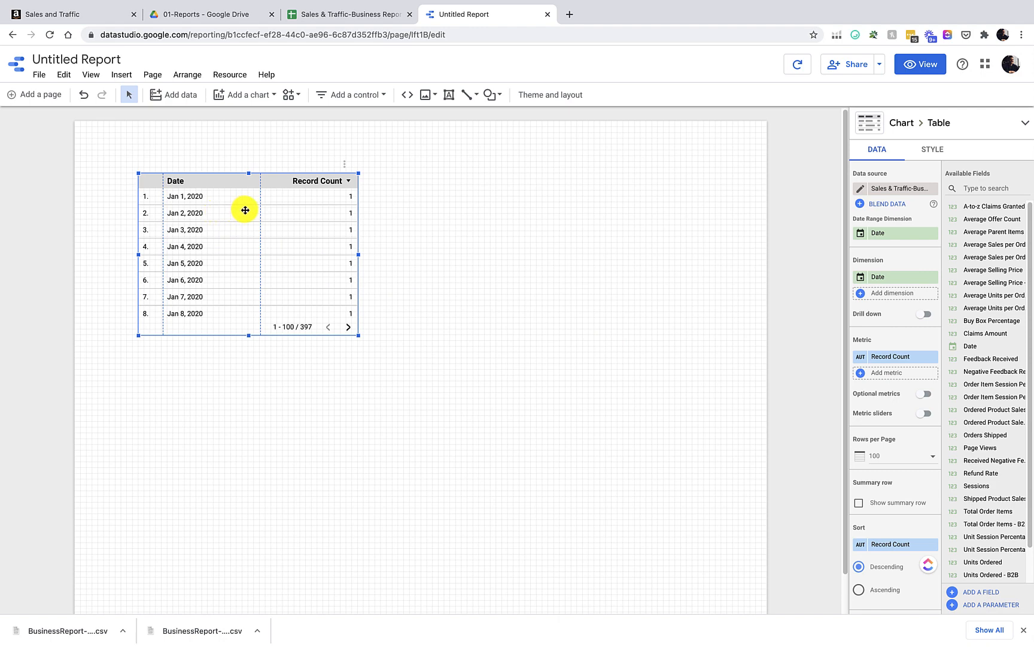
# Step: Replace the table's Record Count metric with Total Order Items
pyautogui.click(931, 358)
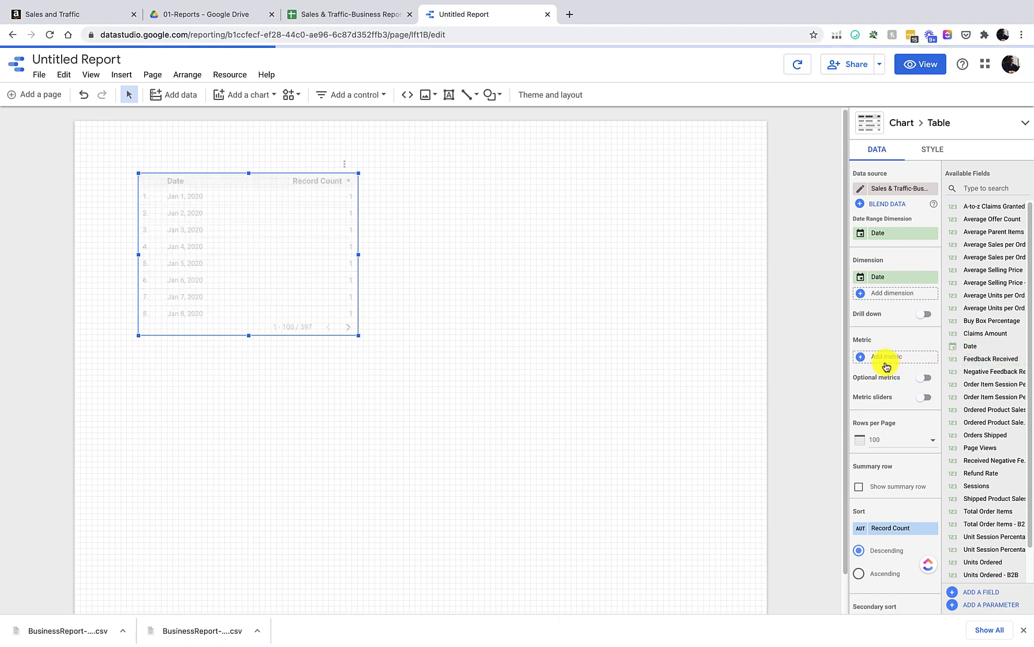
pyautogui.click(886, 357)
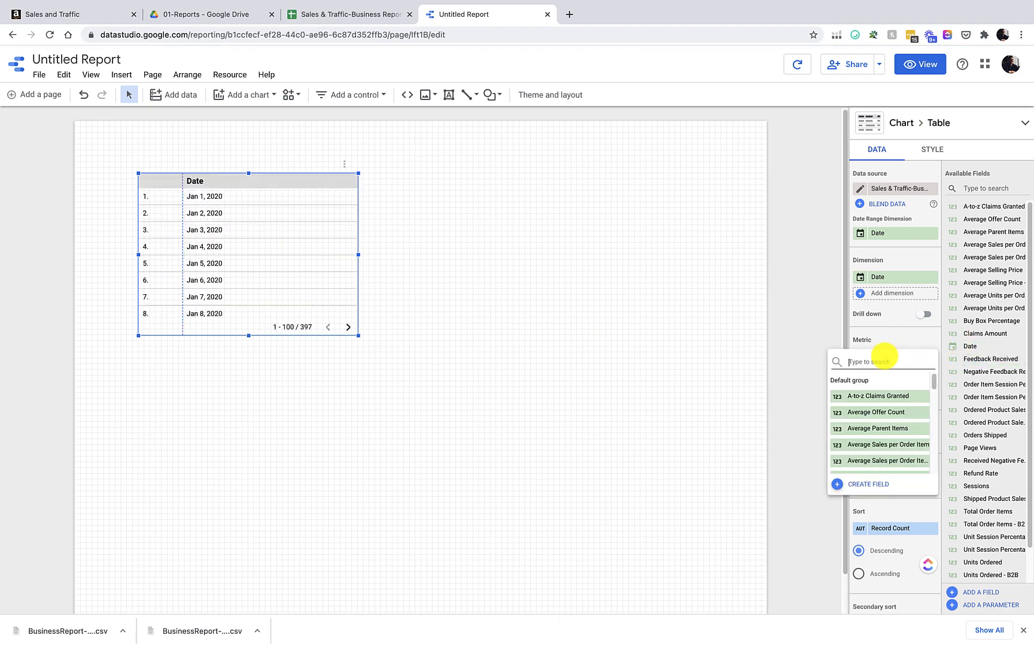
pyautogui.write('tota')
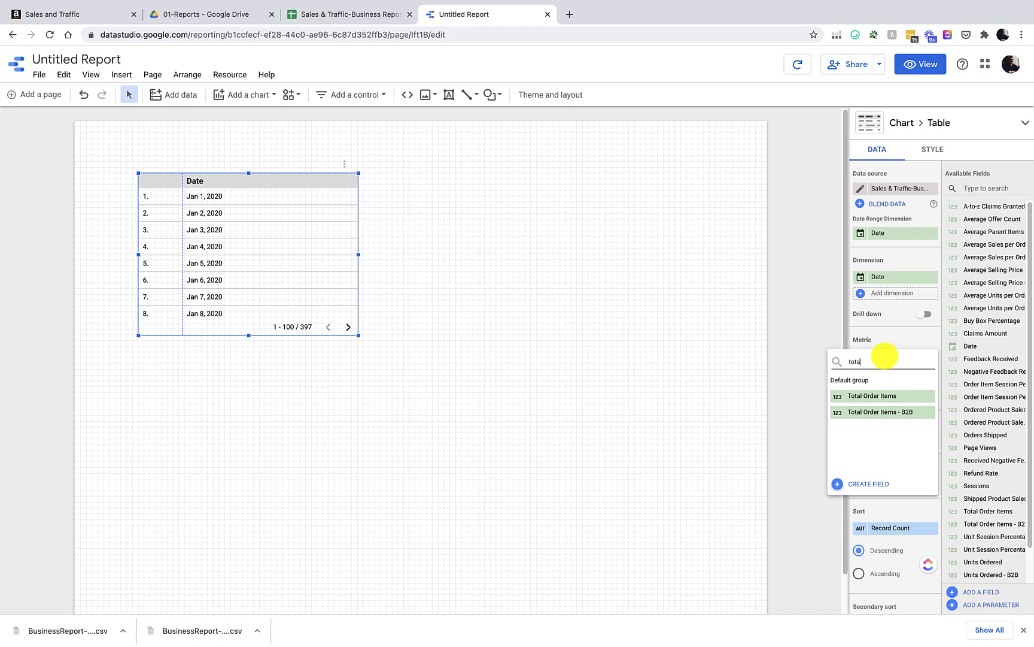
pyautogui.click(893, 396)
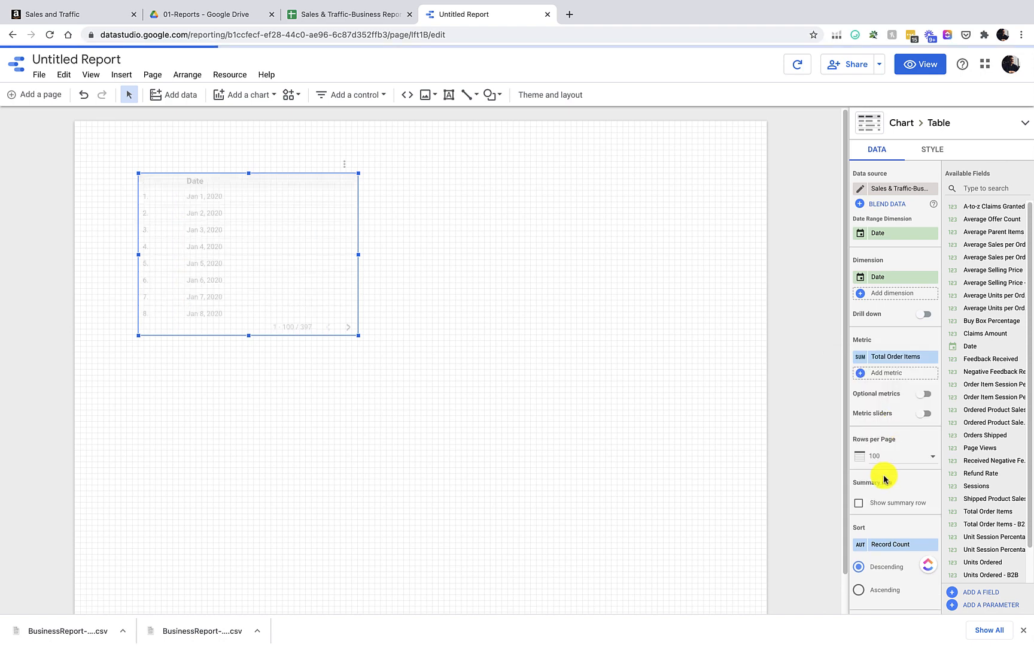
# Step: Add Ordered Product Sales as the table's second metric and widen the table across most of the page so the column headers fit
pyautogui.click(890, 374)
pyautogui.write('sal')
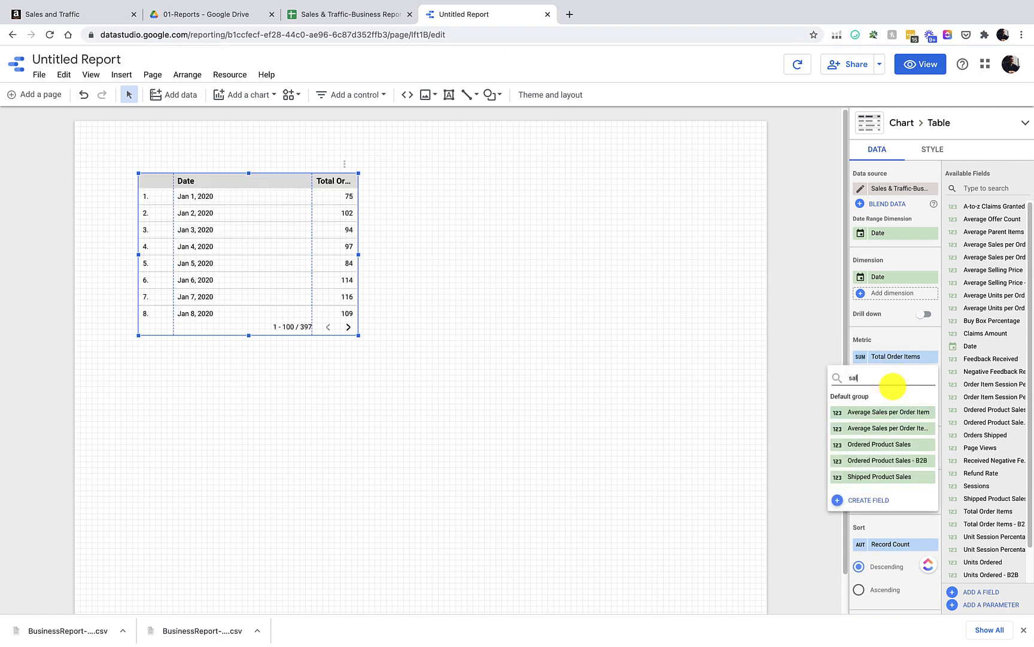
pyautogui.write('e')
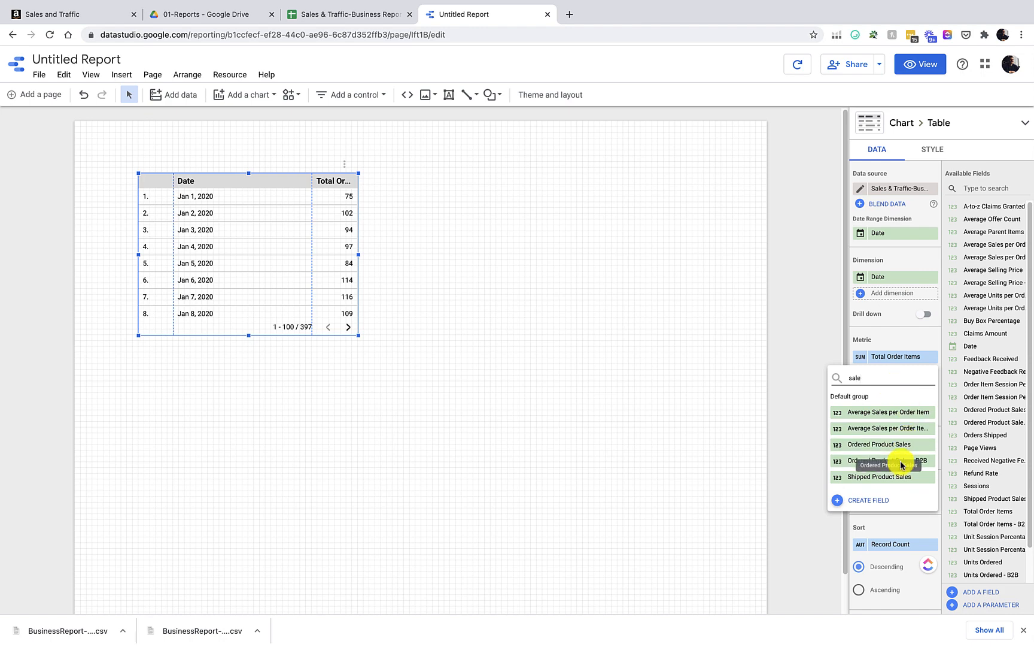
pyautogui.click(871, 445)
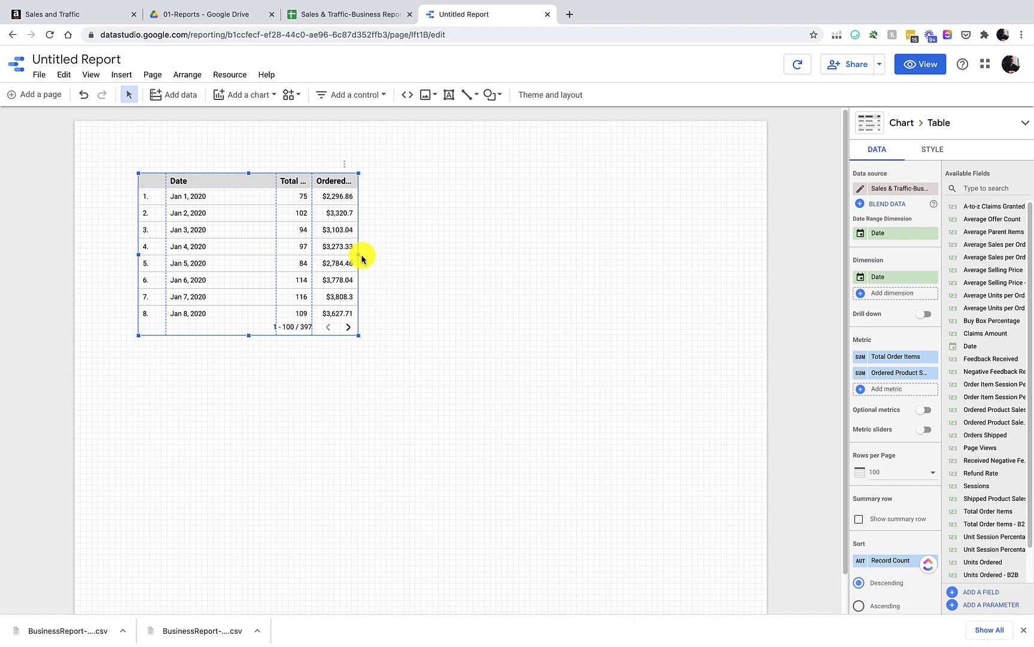
pyautogui.moveTo(358, 256); pyautogui.dragTo(618, 256)
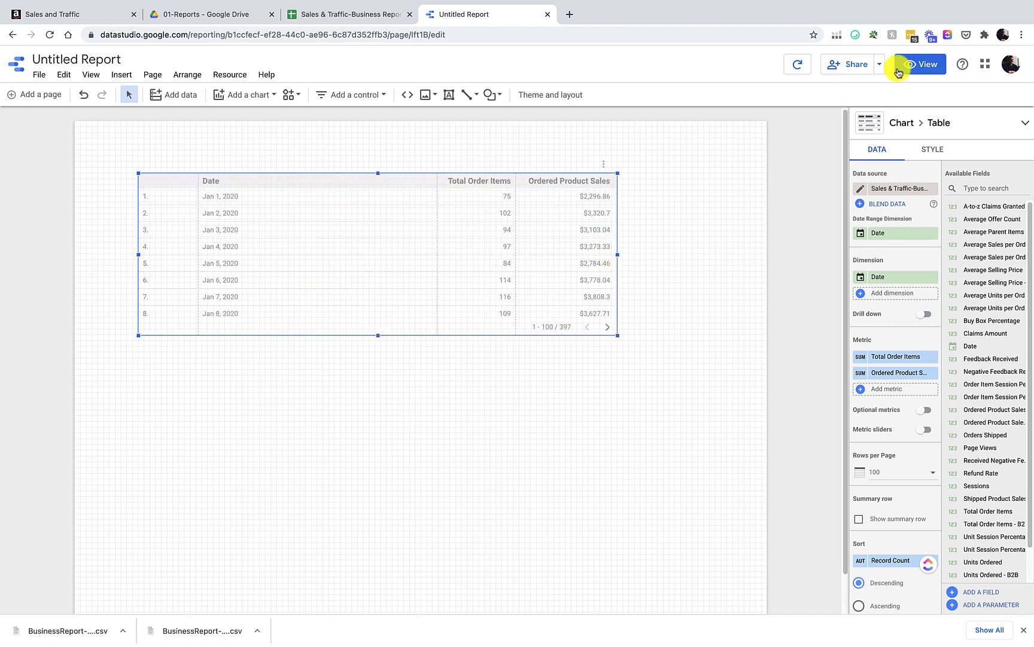
# Step: Preview the report, look through the table's rows onto its second page, and return to editing
pyautogui.click(934, 71)
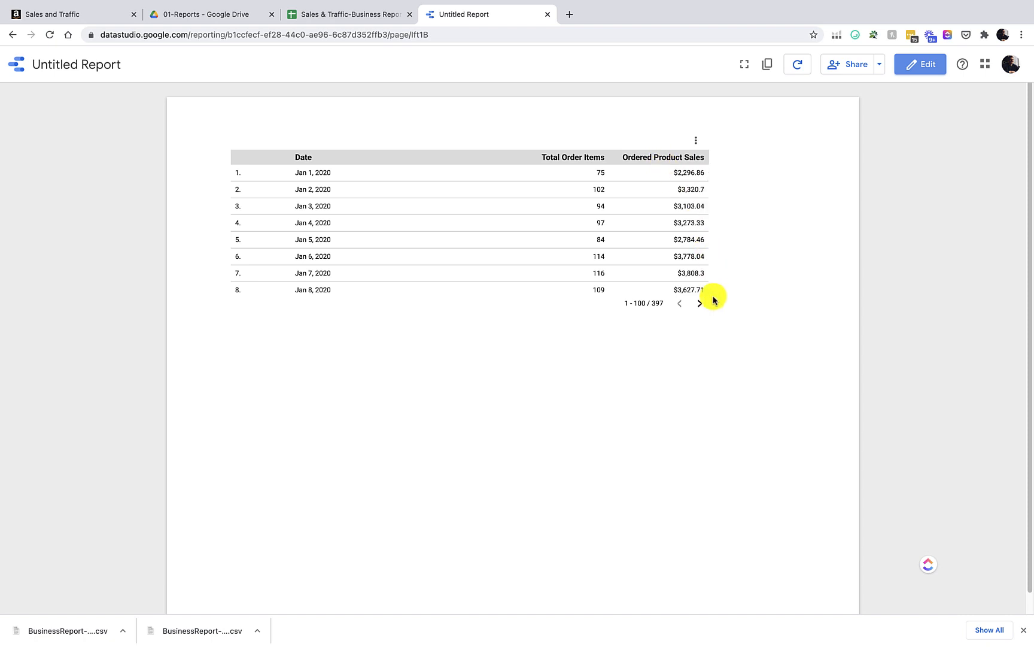
pyautogui.moveTo(705, 171); pyautogui.dragTo(695, 307)
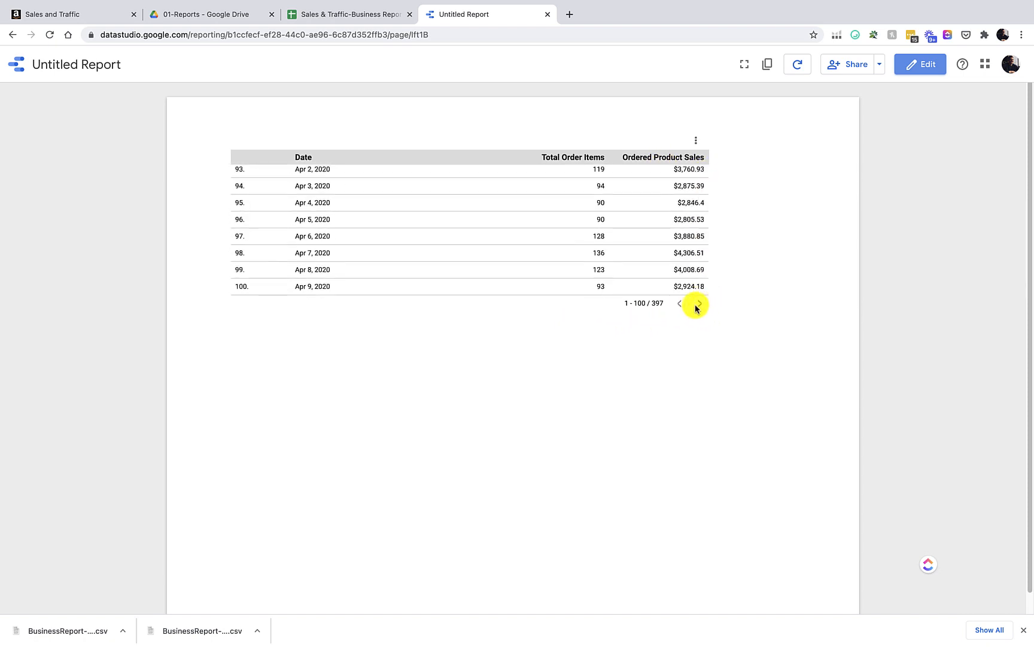
pyautogui.click(700, 304)
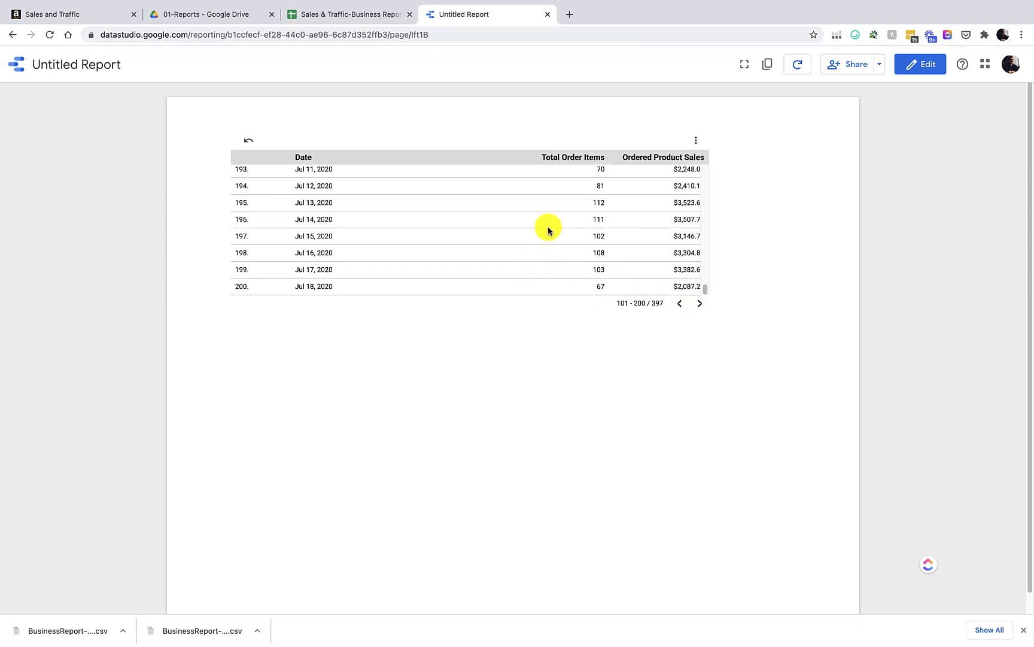
pyautogui.click(940, 67)
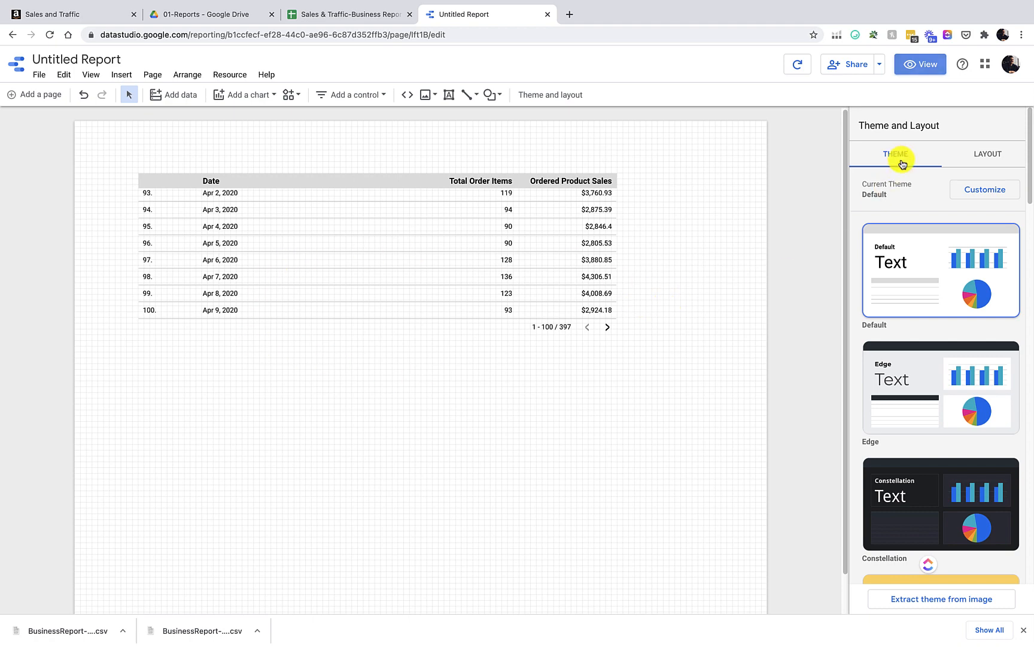
# Step: Delete the table and place a plain scorecard in the upper-left area of the report page
pyautogui.click(479, 236)
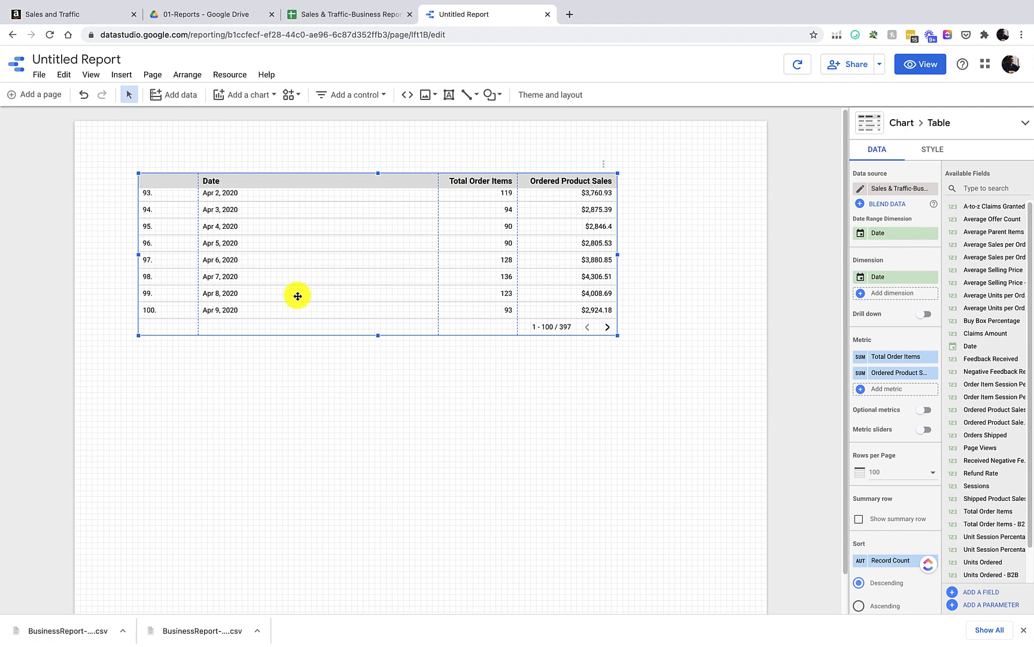
pyautogui.press('Delete')
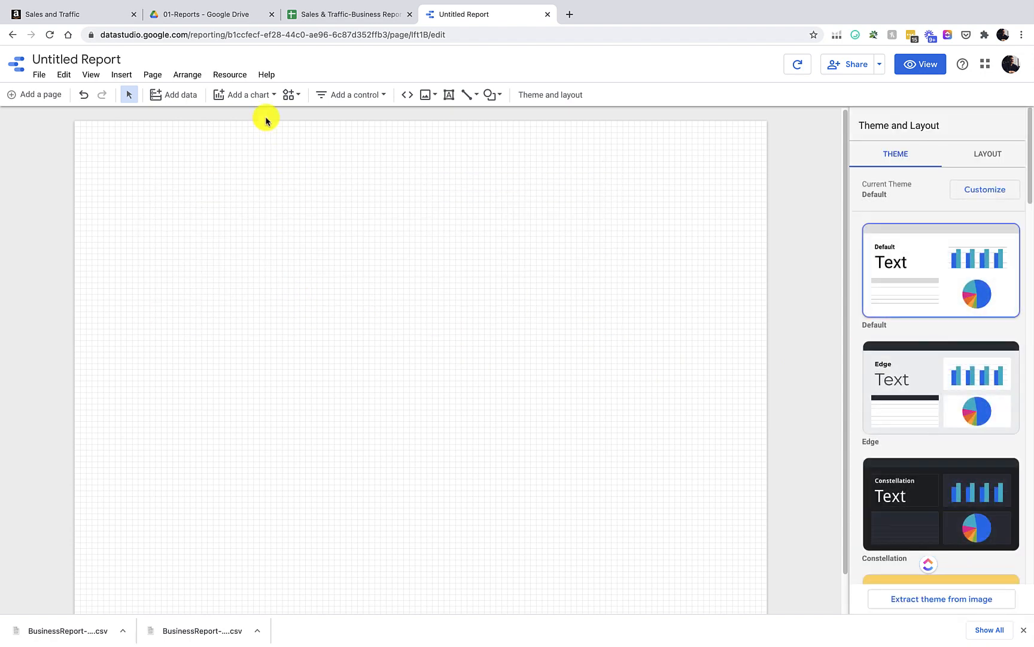
pyautogui.click(260, 98)
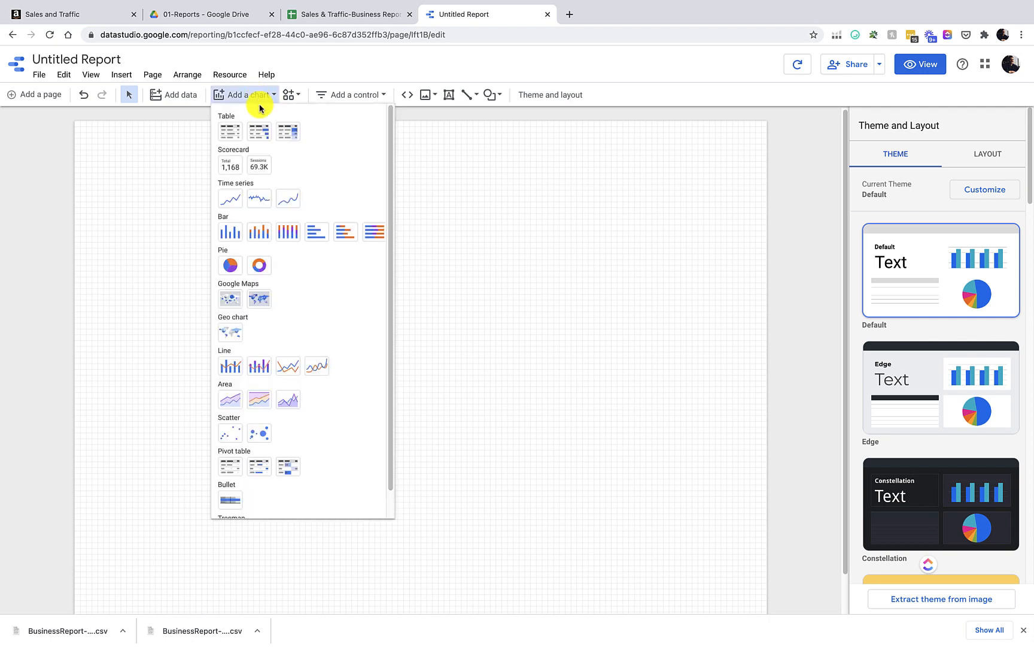
pyautogui.click(229, 165)
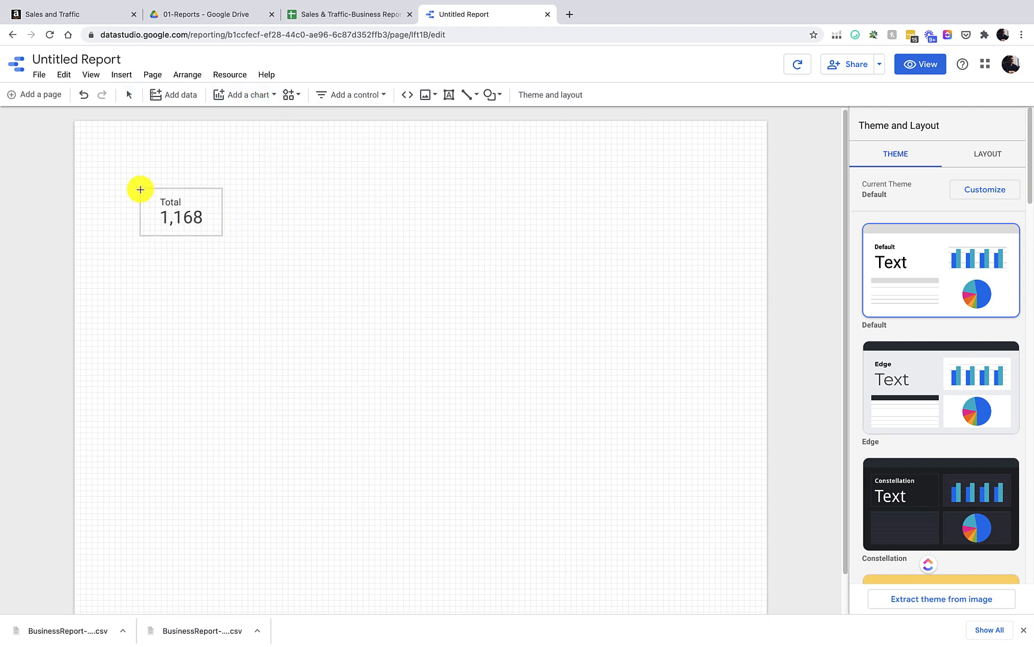
pyautogui.click(139, 189)
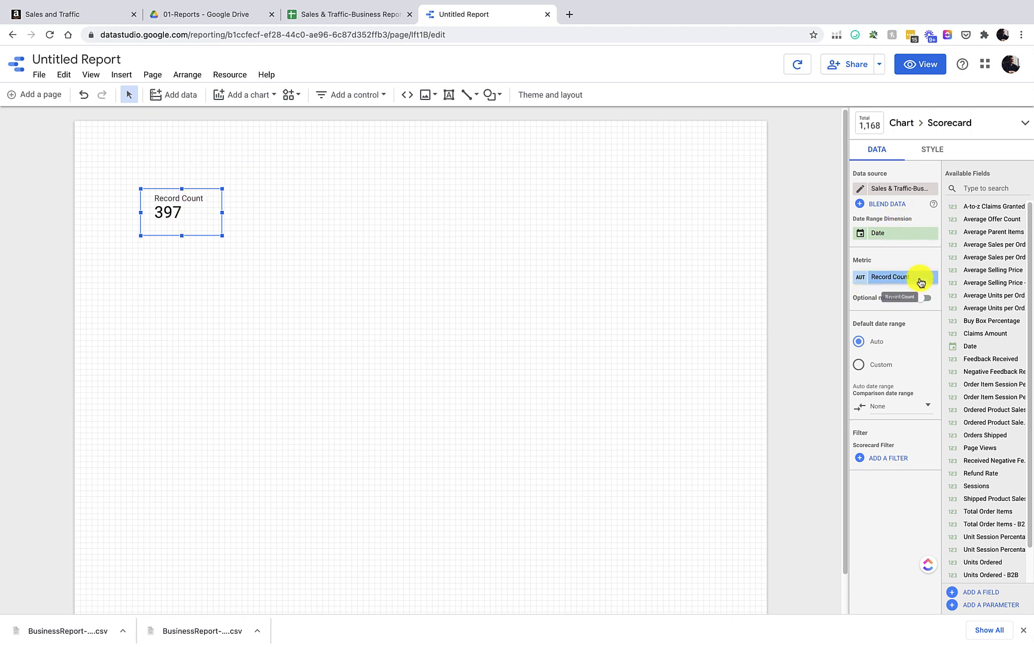
# Step: Replace the scorecard's Record Count metric with Ordered Product Sales and check it in the report preview
pyautogui.click(890, 277)
pyautogui.write('sale')
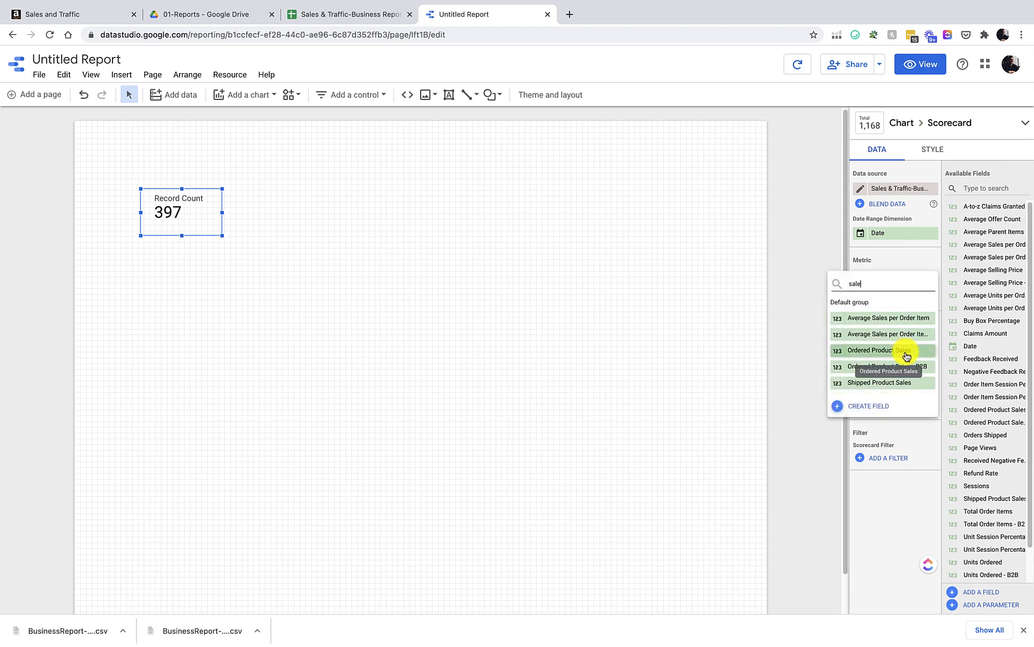
pyautogui.click(879, 350)
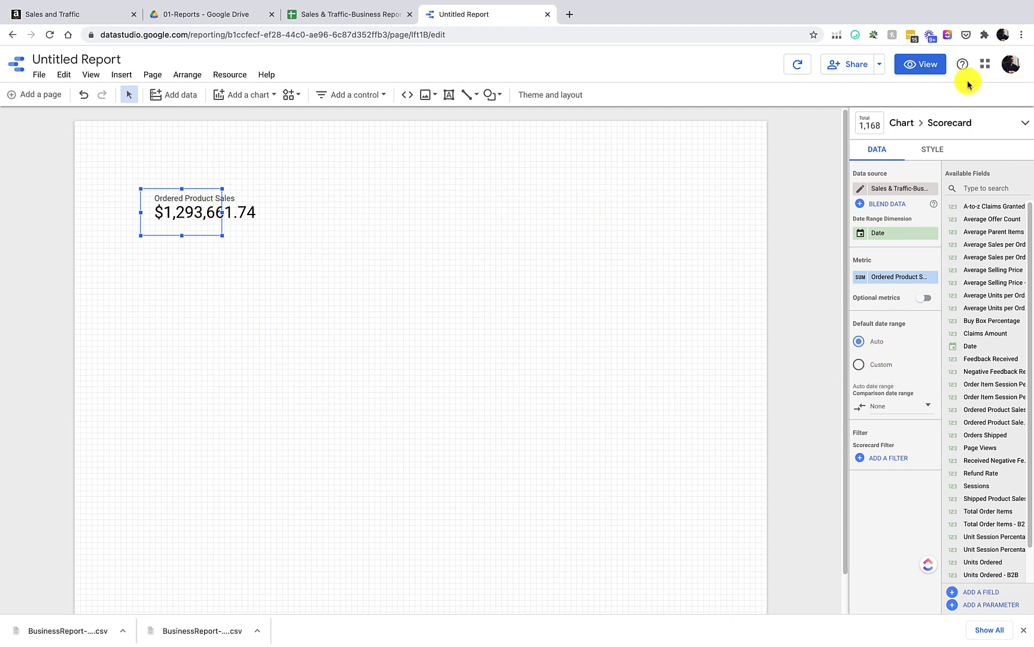
pyautogui.click(915, 65)
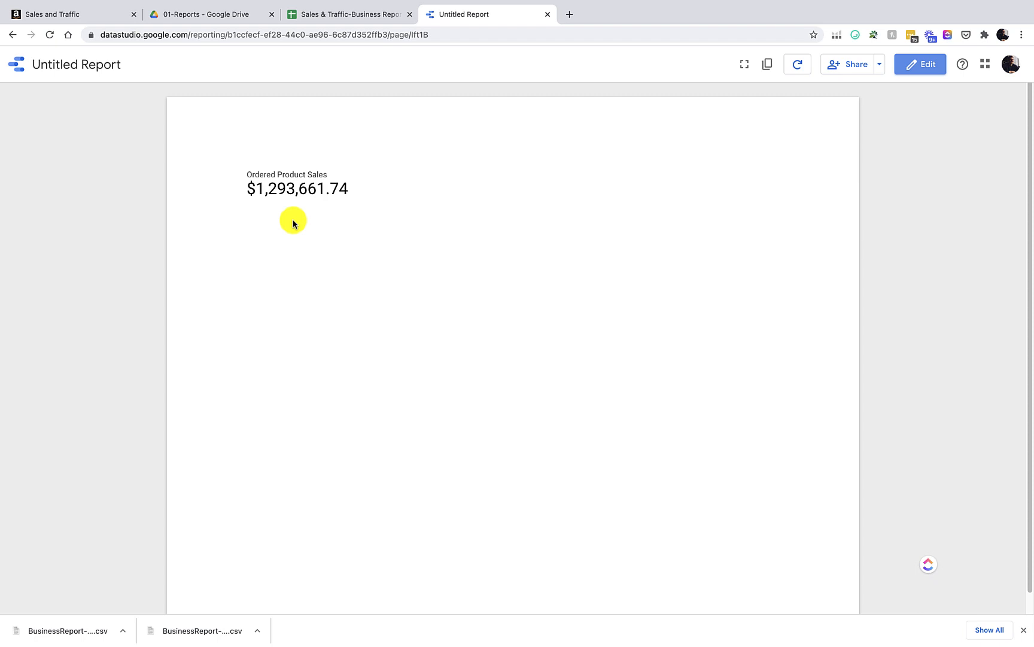
pyautogui.click(934, 70)
# Step: Turn on compact numbers for the scorecard's primary metric
pyautogui.click(202, 213)
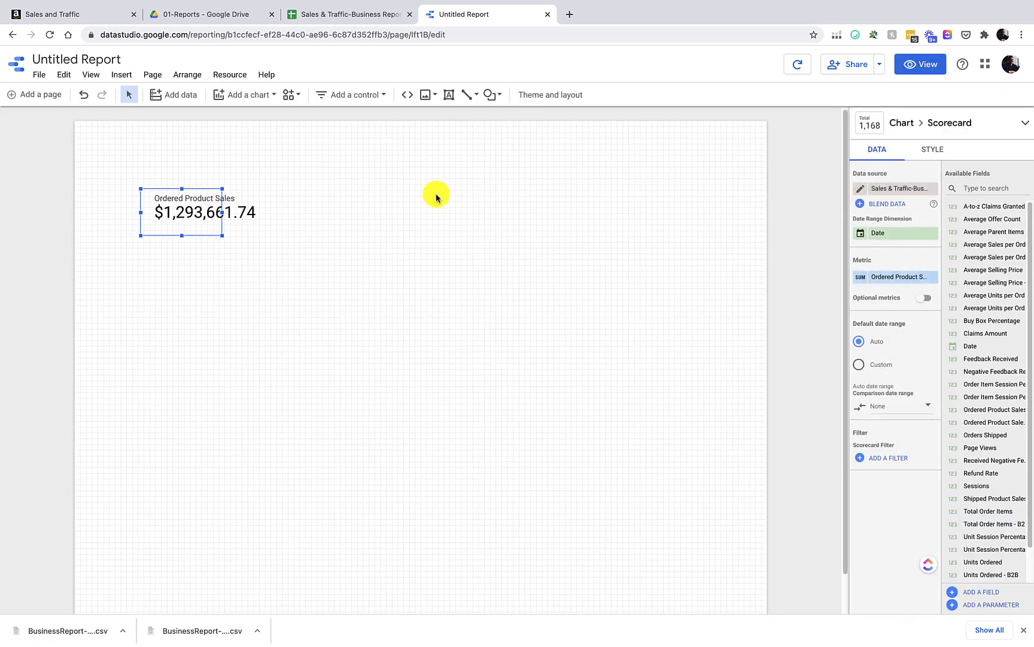
pyautogui.click(934, 151)
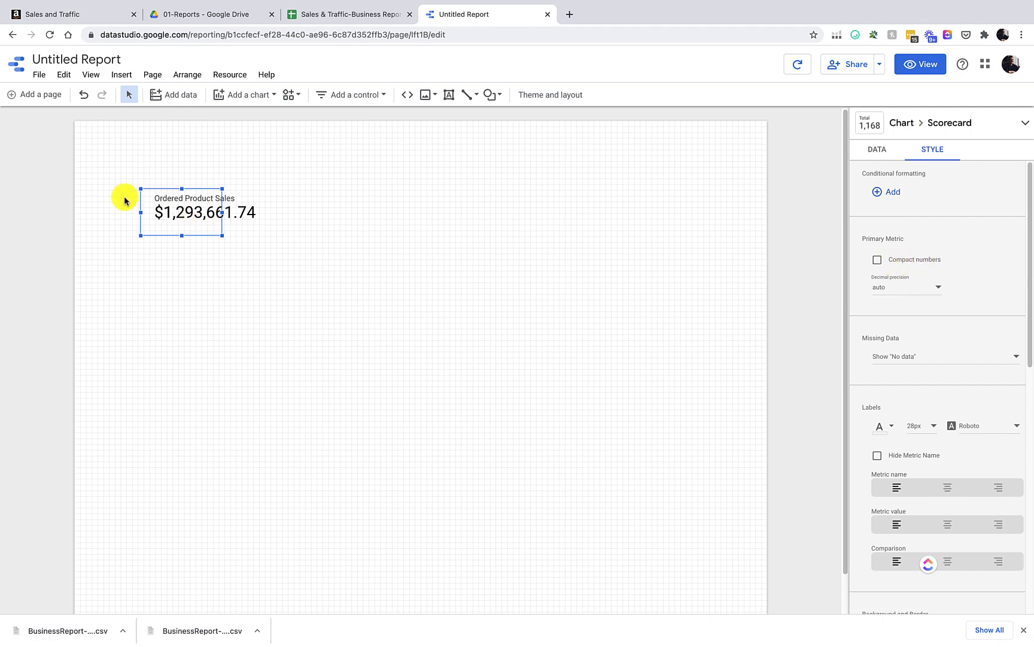
pyautogui.click(914, 261)
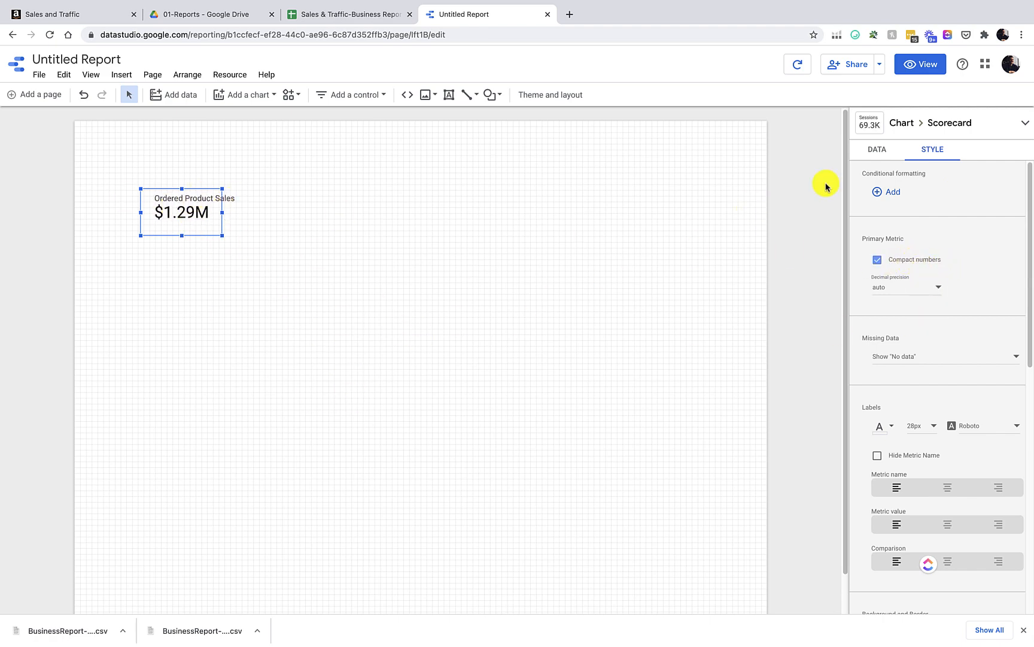
# Step: Center the scorecard's metric name, metric value and comparison labels, and look over its remaining style settings
pyautogui.click(878, 155)
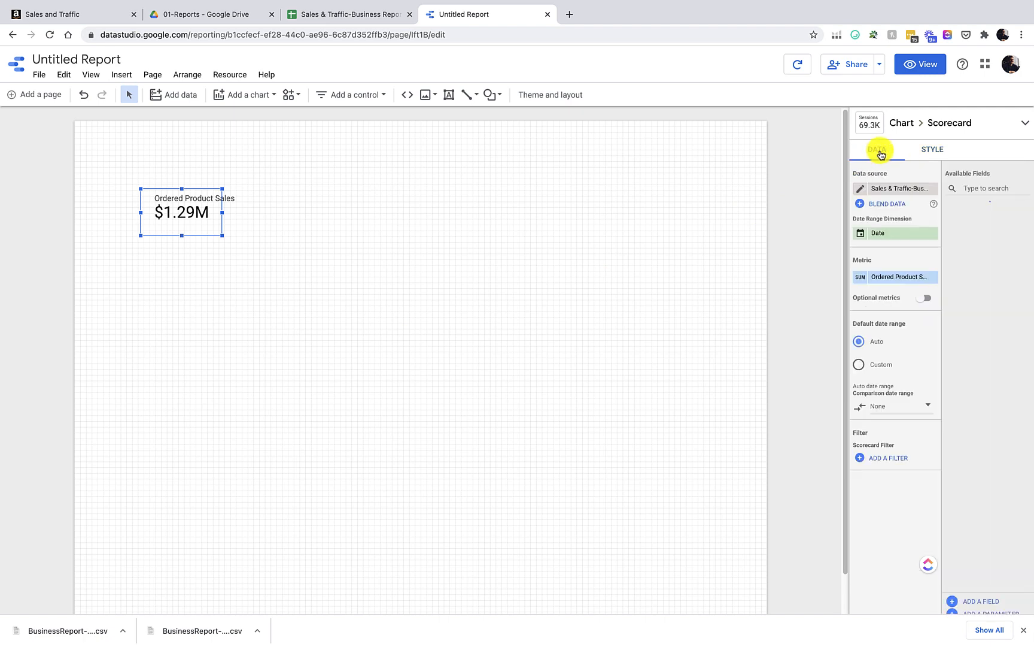
pyautogui.click(939, 150)
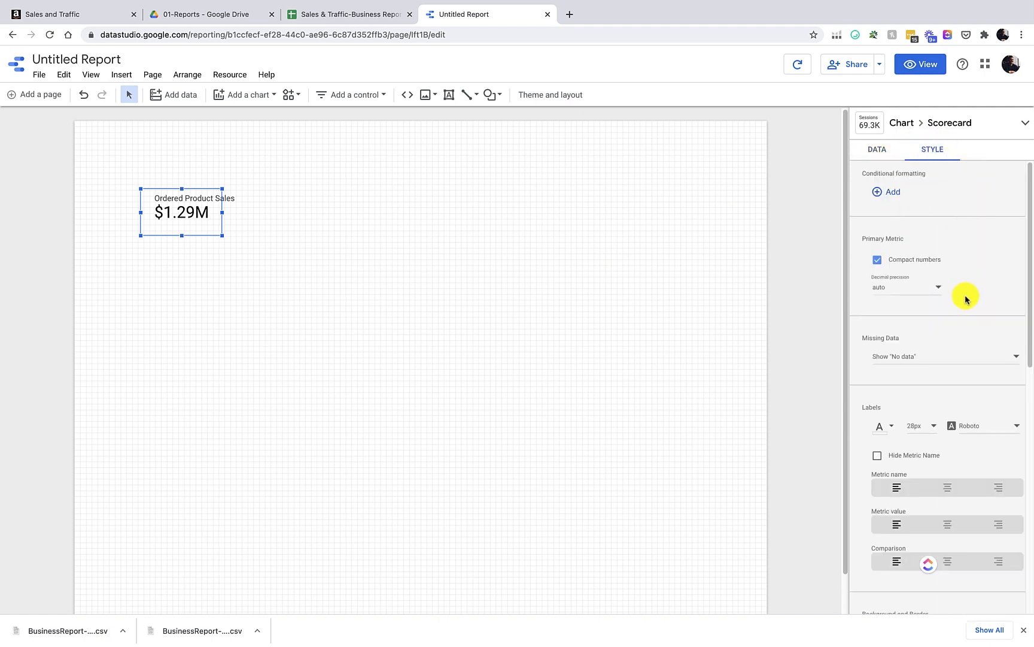
pyautogui.click(948, 488)
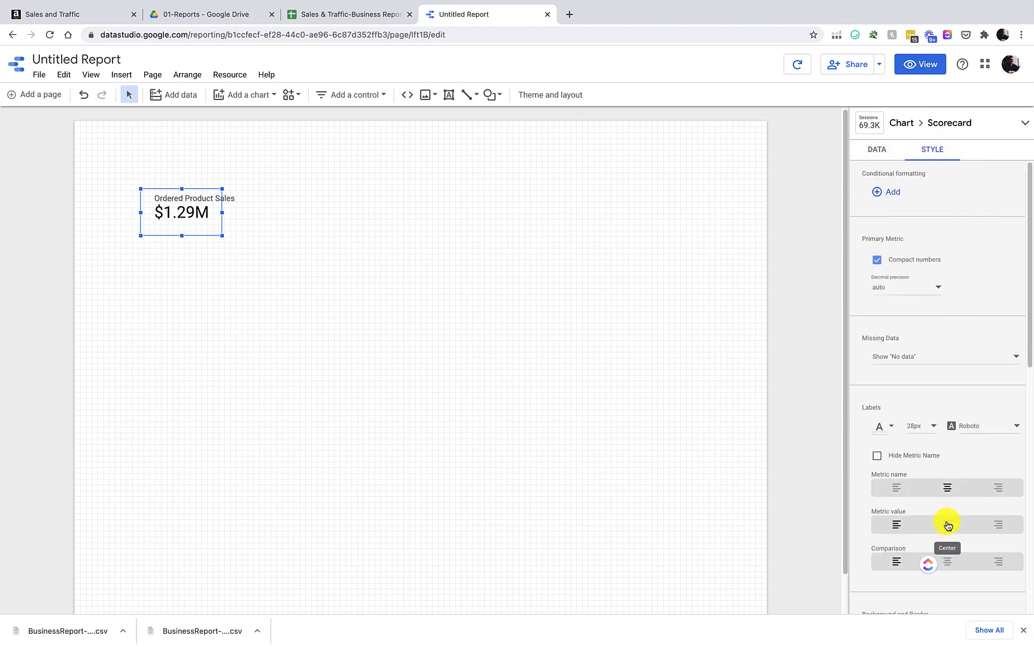
pyautogui.click(948, 564)
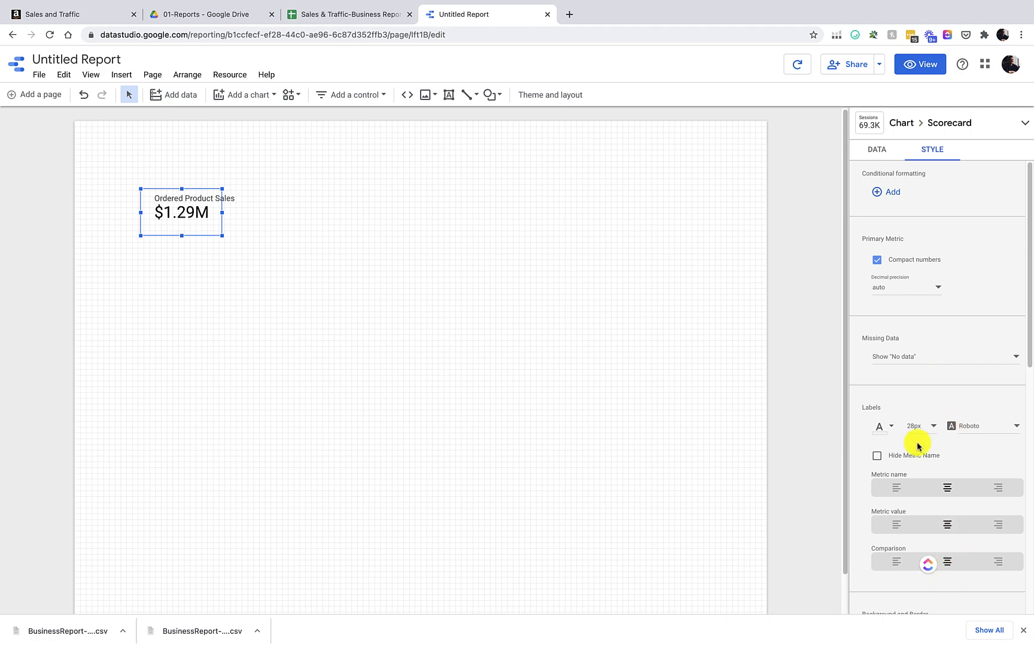
pyautogui.scroll(-5, 955, 362)
pyautogui.scroll(5, 956, 364)
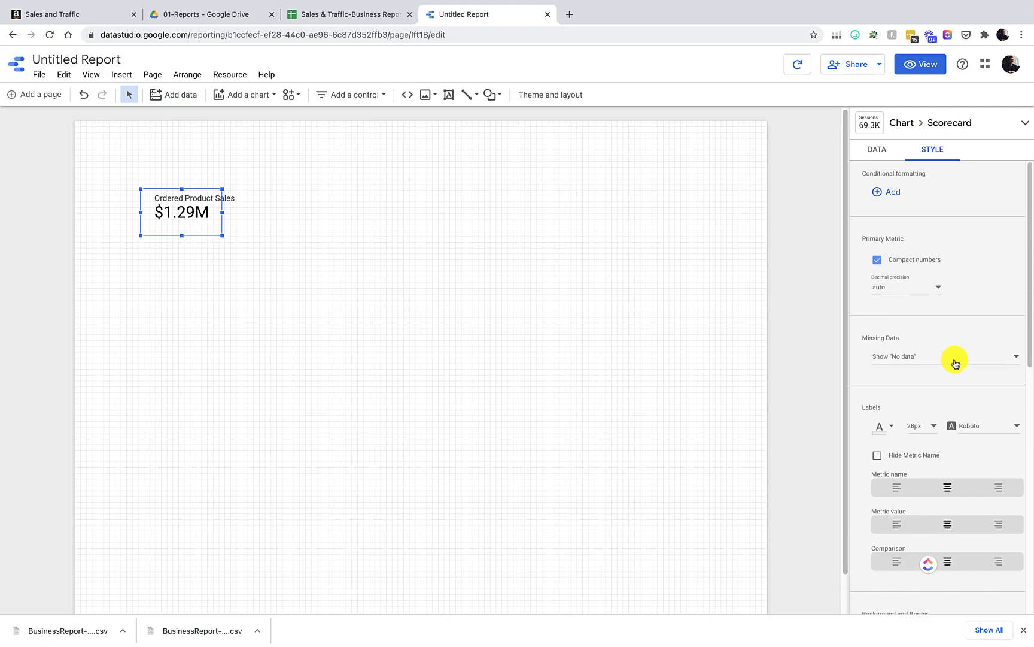
# Step: Rename the scorecard's metric to Revenue and move the scorecard slightly down and to the left on the page
pyautogui.click(880, 153)
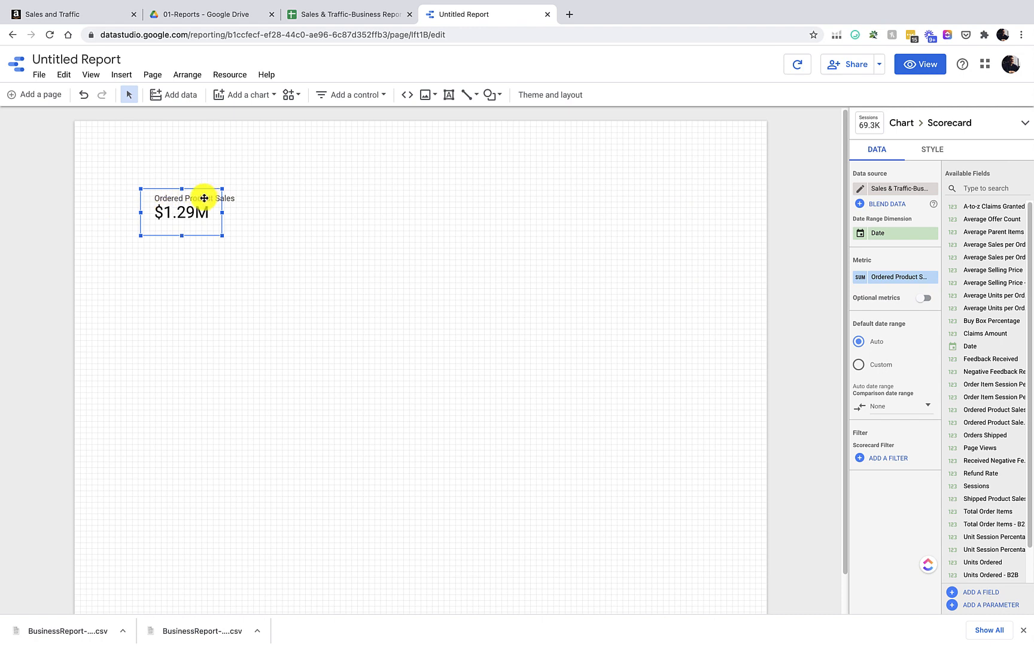
pyautogui.click(858, 279)
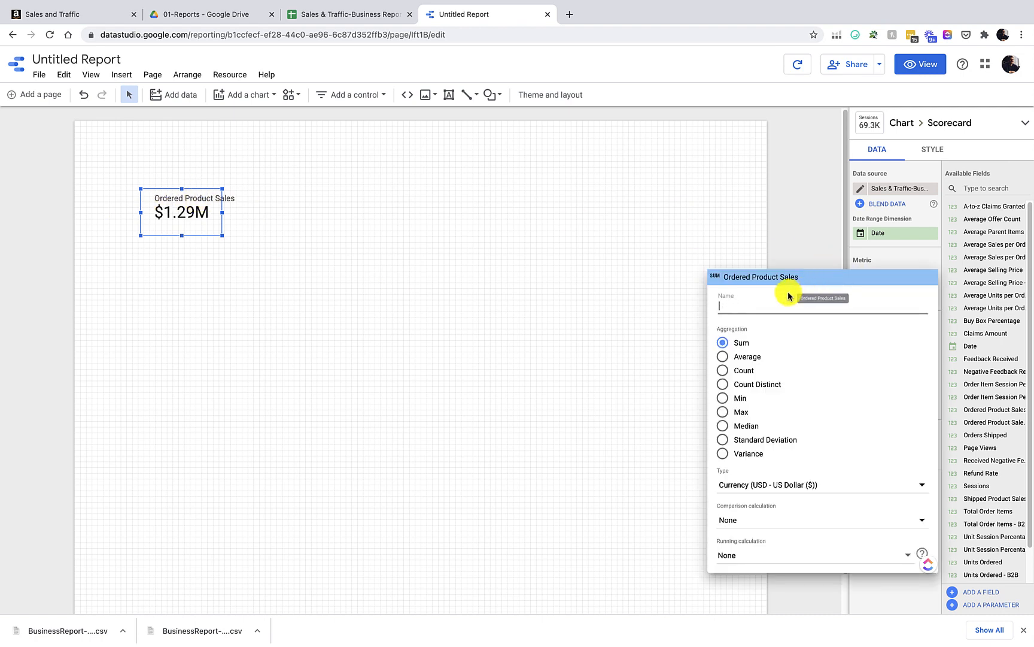
pyautogui.write('Revenue')
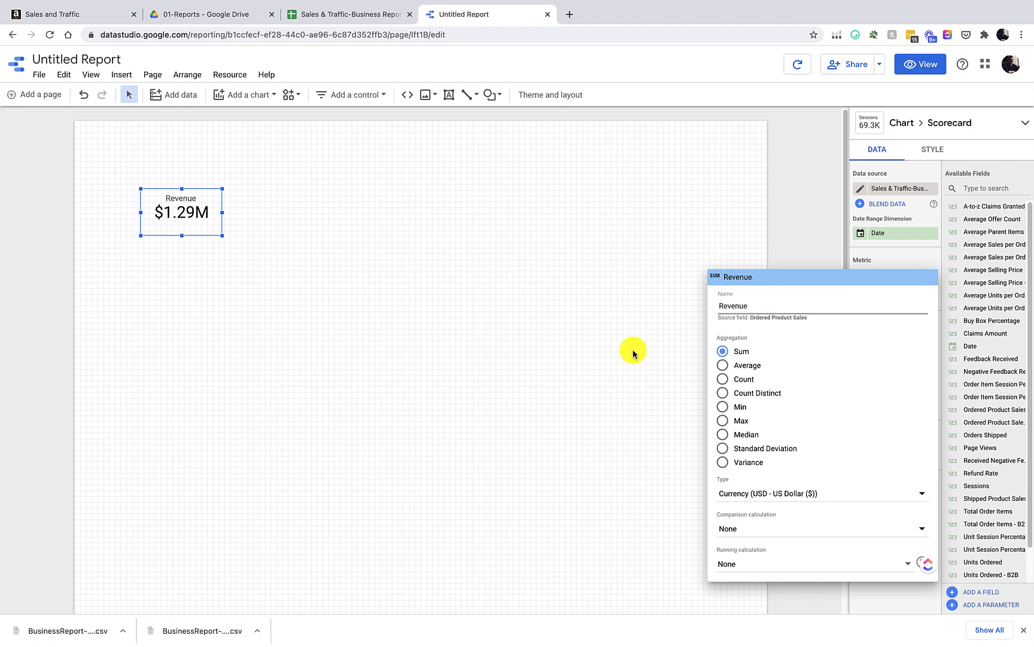
pyautogui.click(585, 459)
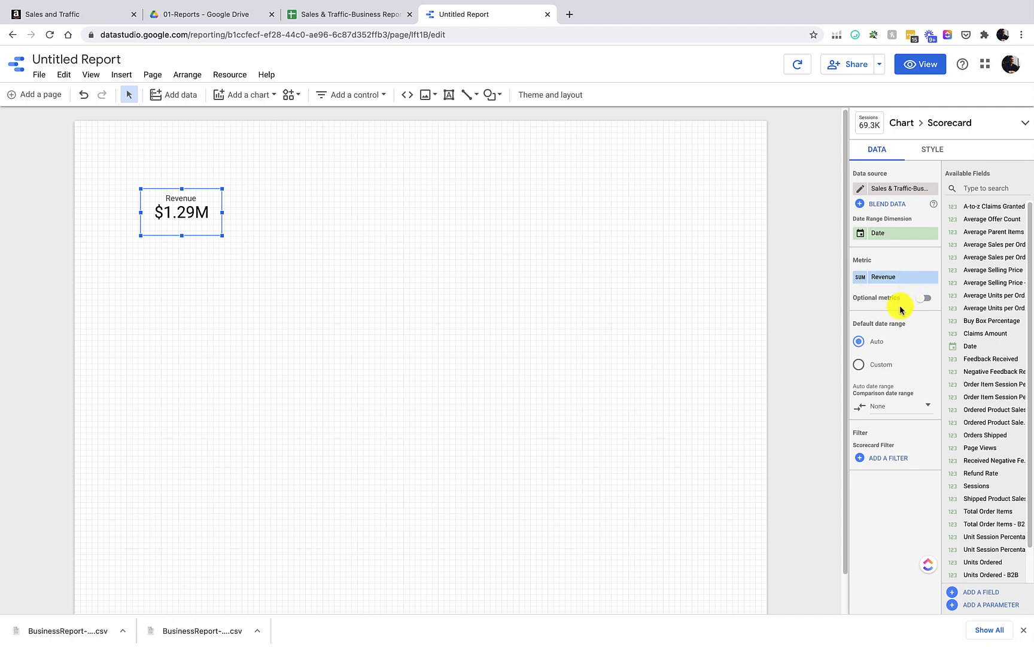
pyautogui.moveTo(185, 217); pyautogui.dragTo(170, 236)
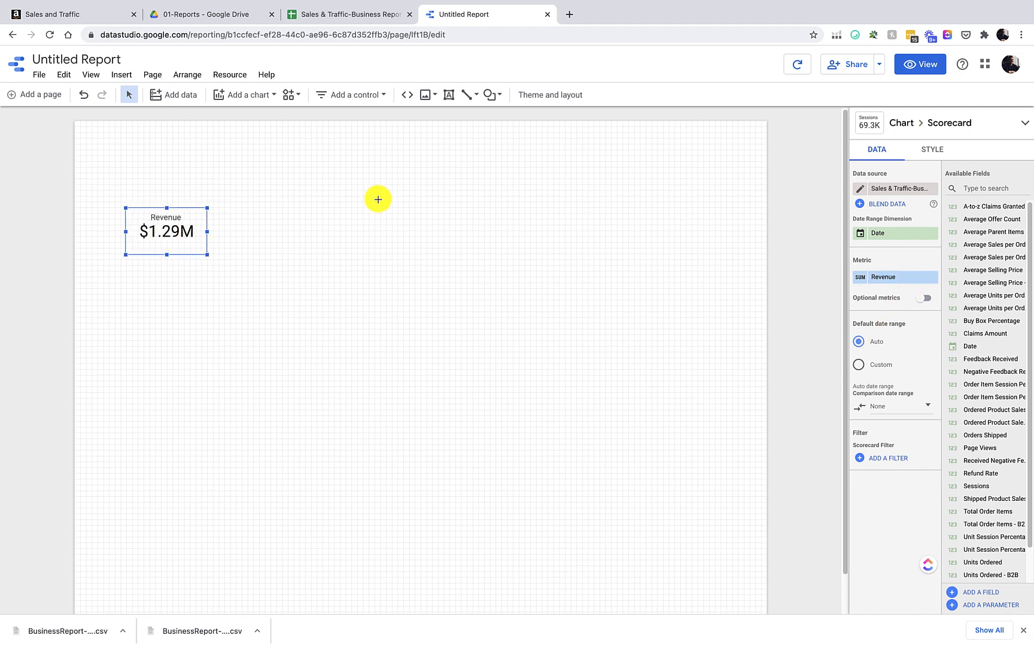
pyautogui.click(377, 199)
# Step: Add a date range control in the upper-right corner of the report page
pyautogui.click(327, 96)
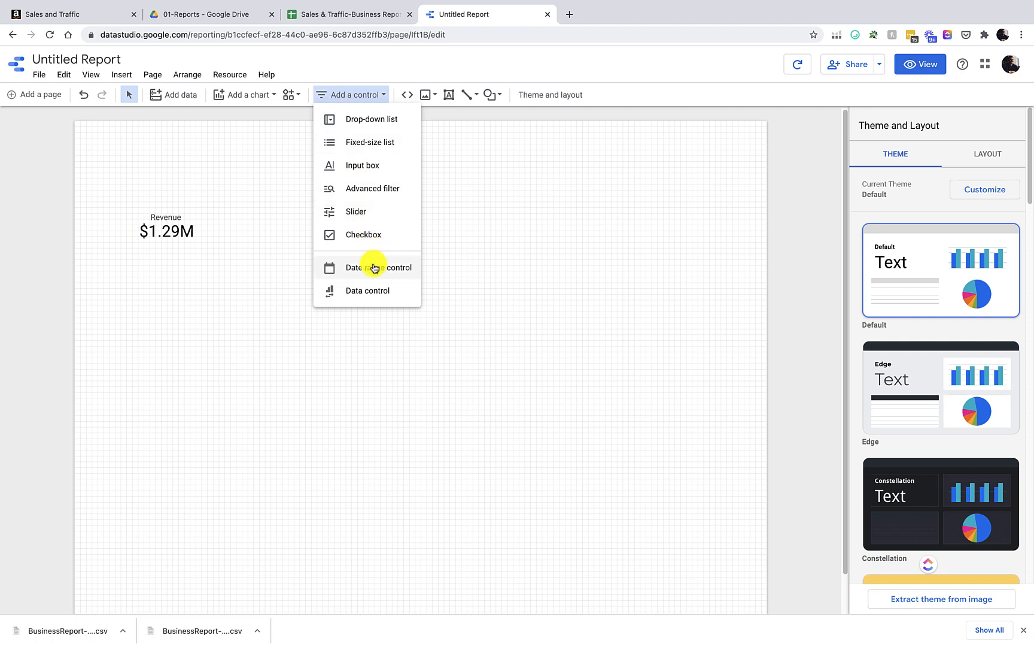
pyautogui.click(377, 268)
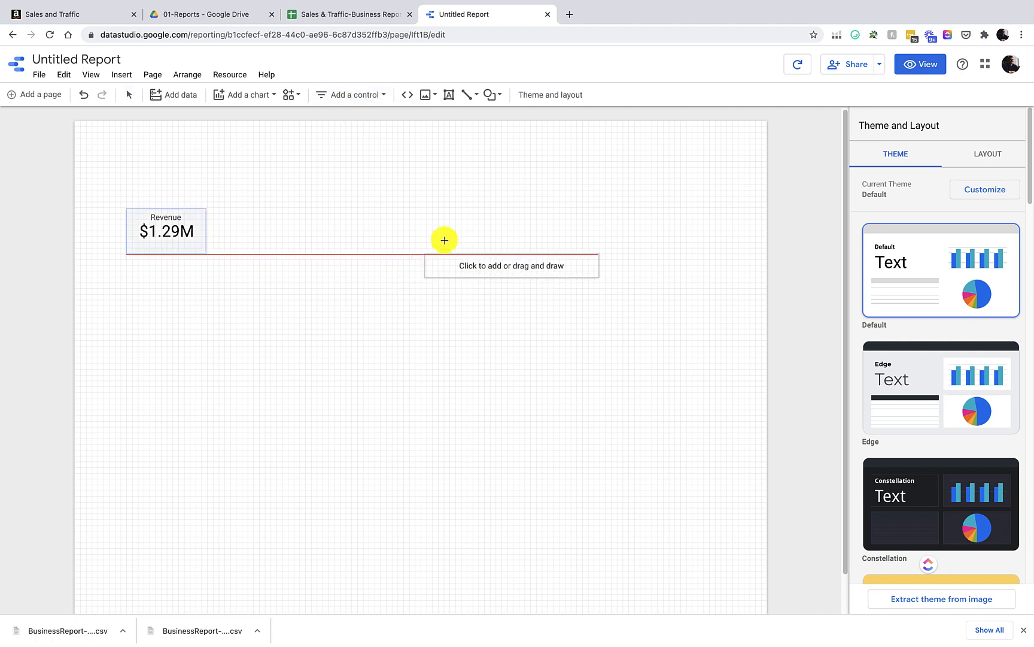
pyautogui.click(563, 136)
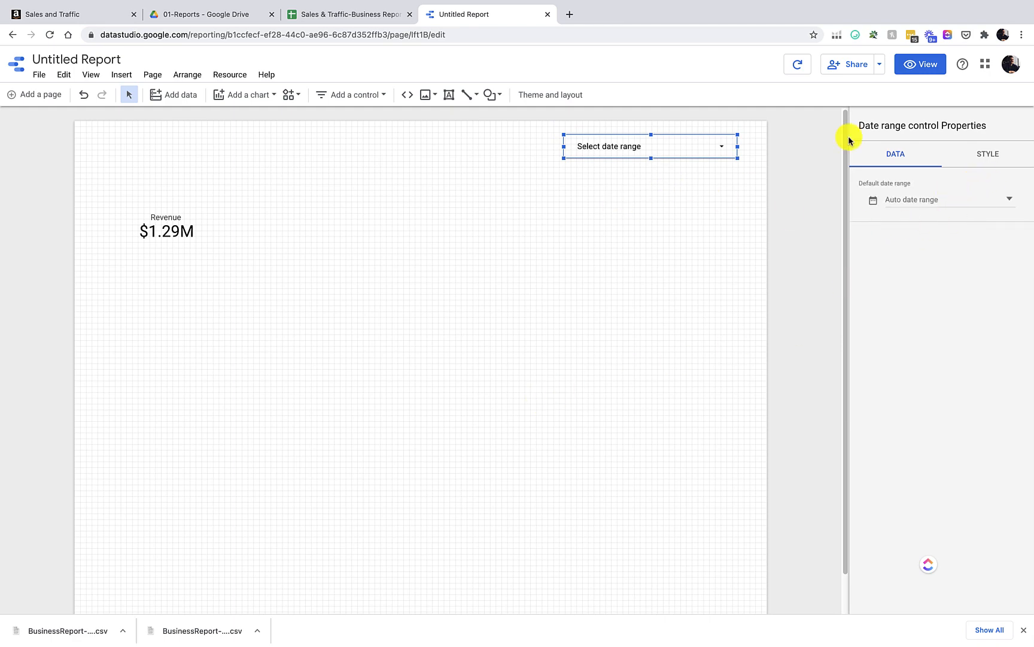
# Step: Preview the report and apply the Last 30 days range in the date range control
pyautogui.click(925, 68)
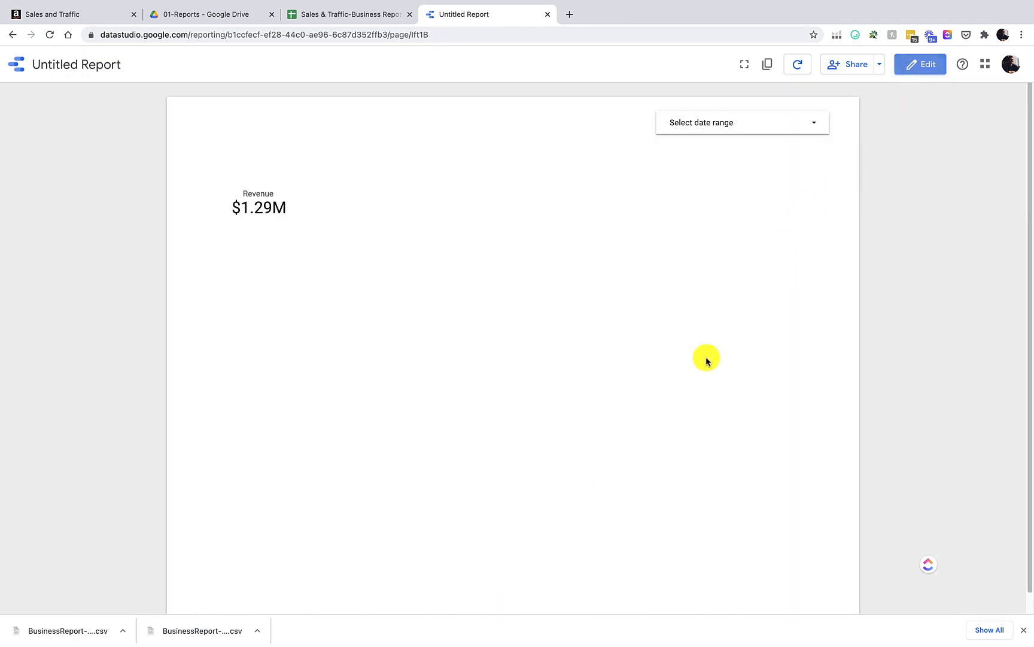
pyautogui.click(810, 128)
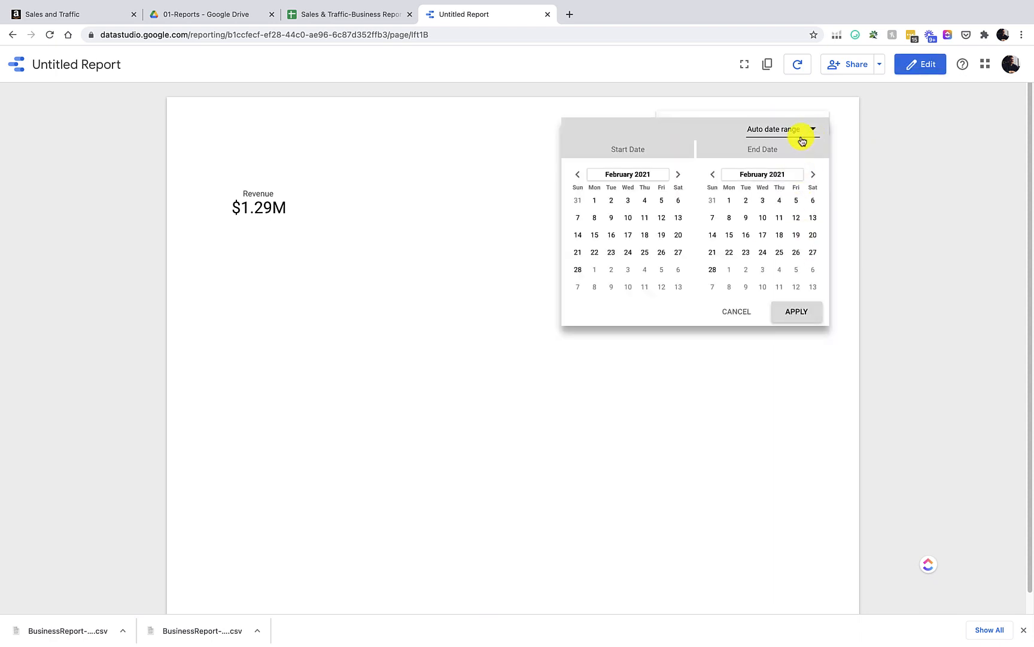
pyautogui.click(811, 130)
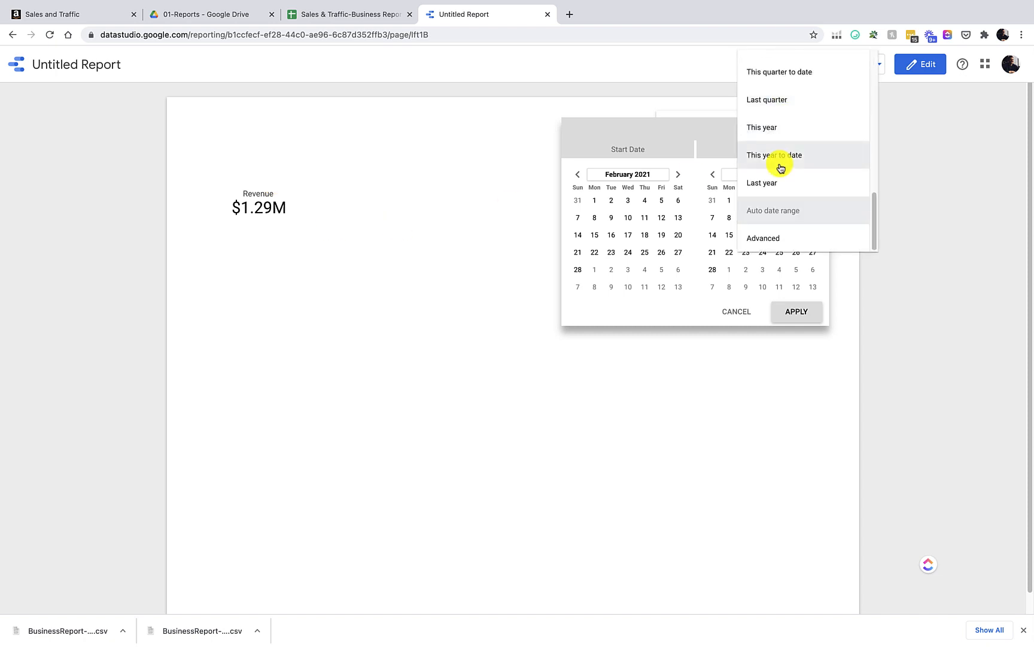
pyautogui.scroll(6, 781, 167)
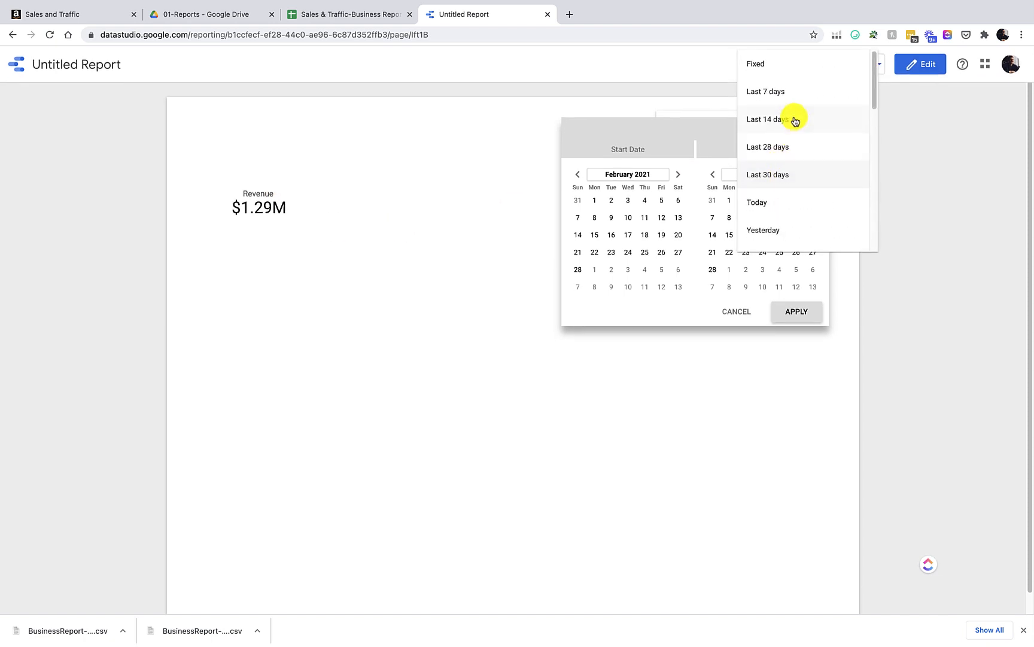
pyautogui.click(785, 179)
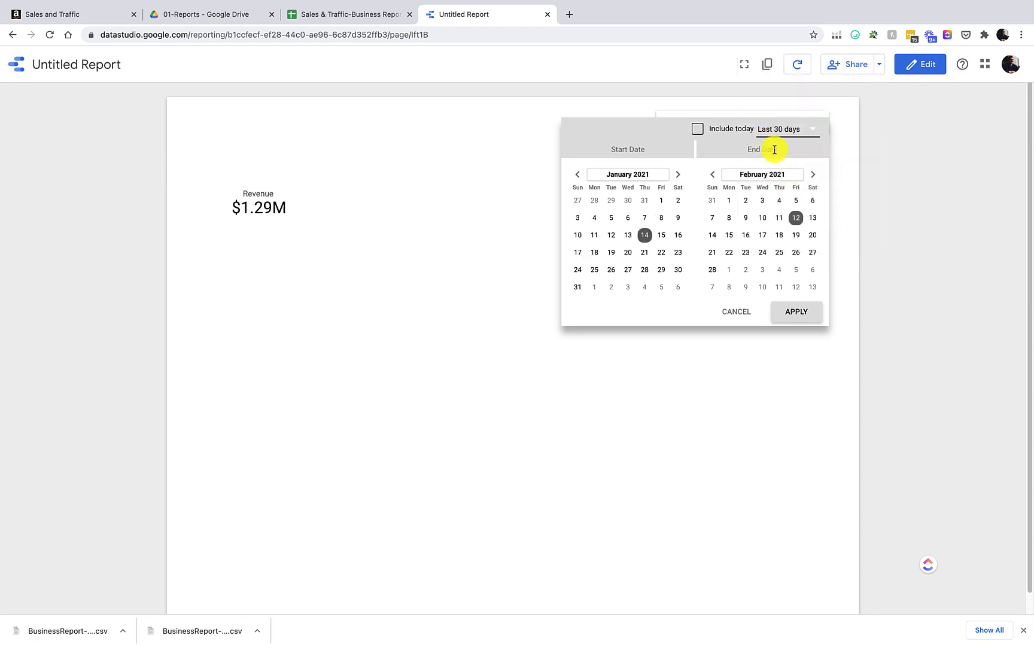
pyautogui.click(803, 319)
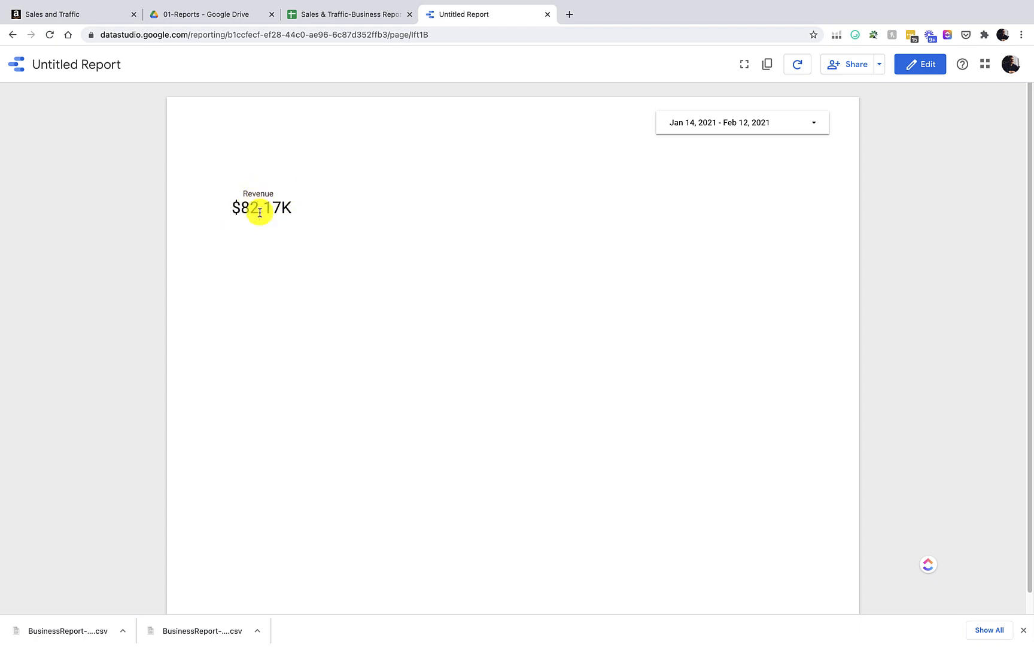
# Step: Set the date range control in the report preview to Jan 1, 2021 - Jan 31, 2021
pyautogui.click(800, 133)
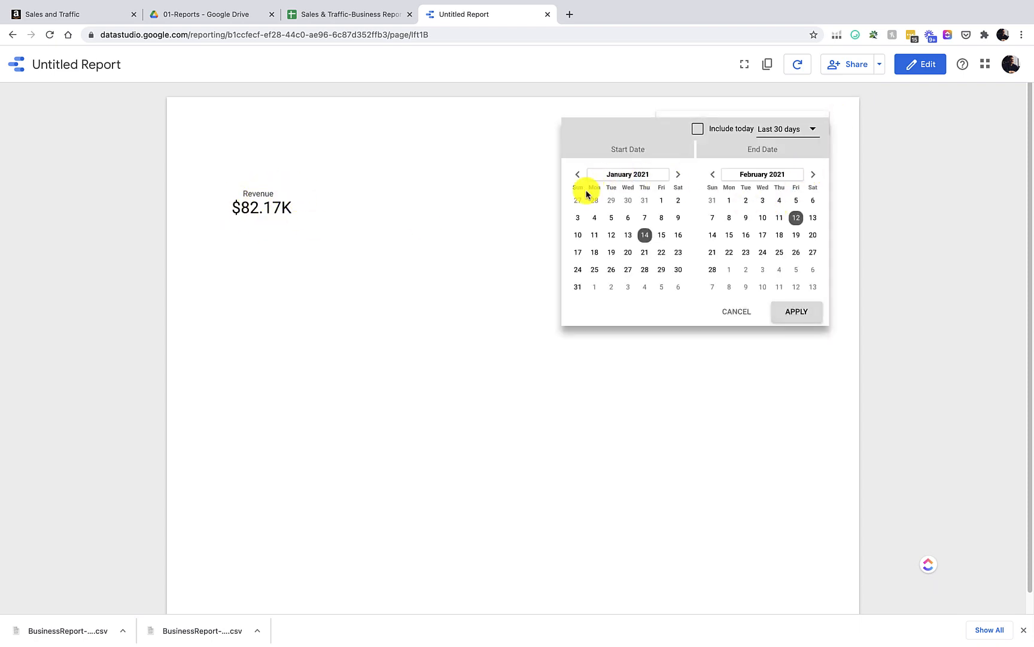
pyautogui.click(662, 202)
pyautogui.click(712, 174)
pyautogui.click(713, 288)
pyautogui.click(795, 312)
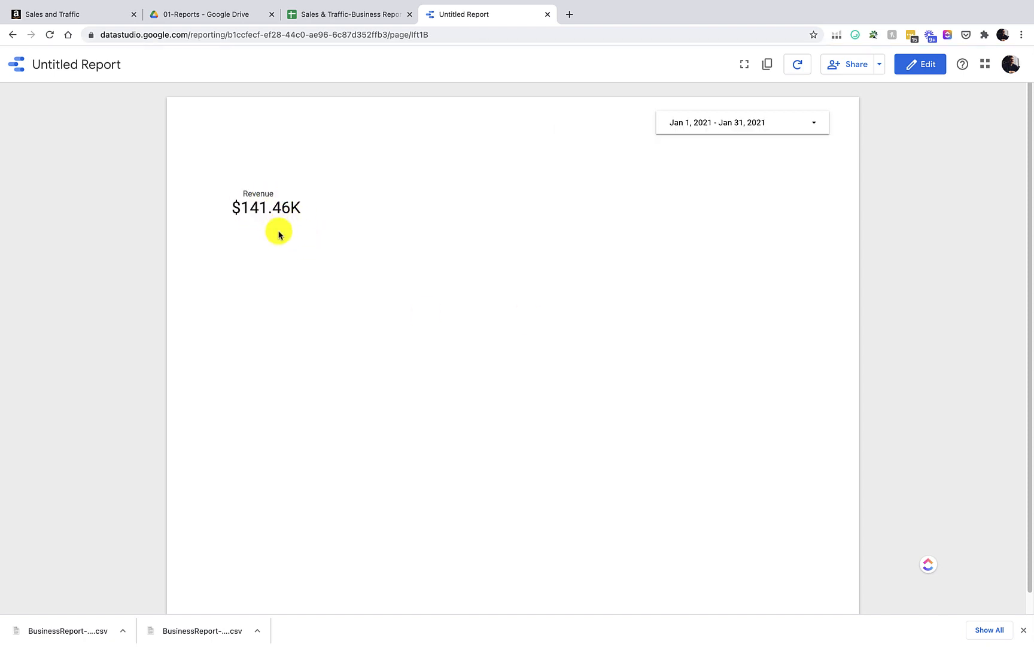
# Step: Return to editing and set the Revenue scorecard's comparison date range to Previous period
pyautogui.click(938, 75)
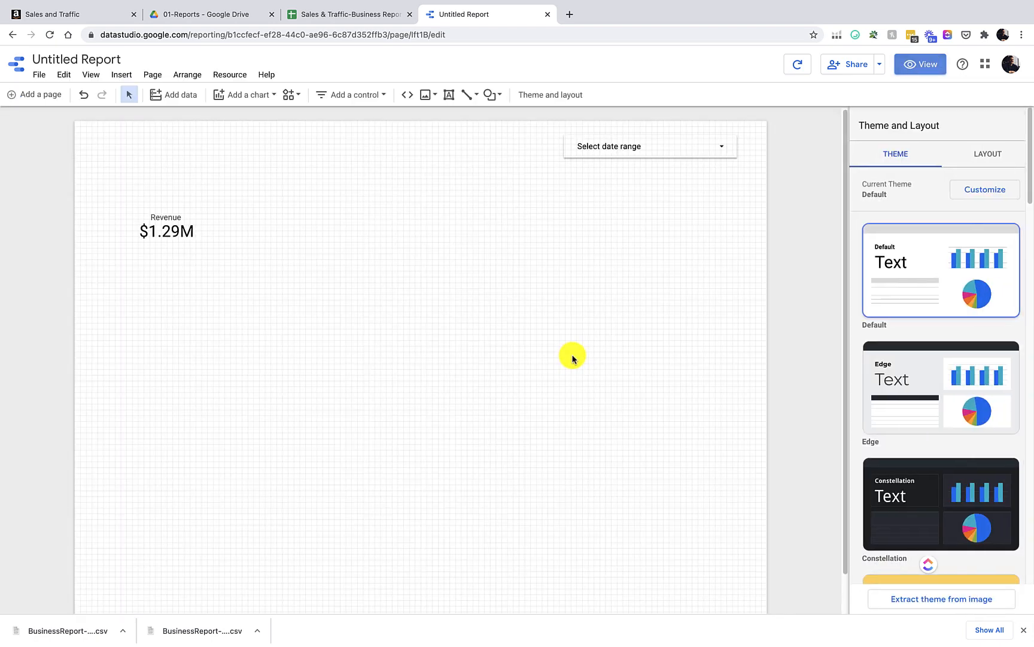
pyautogui.click(177, 241)
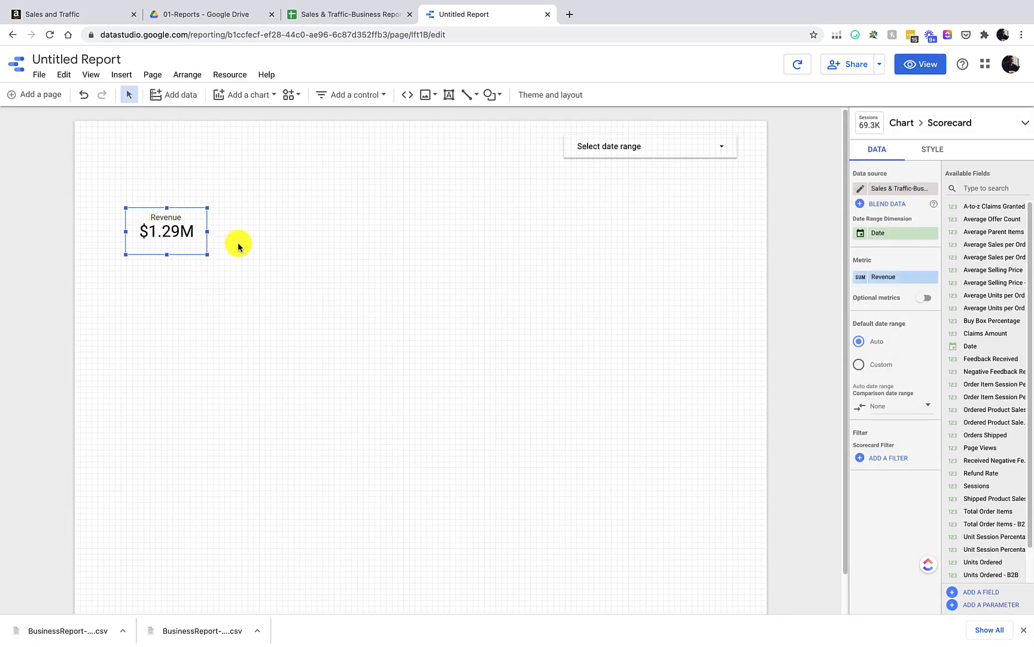
pyautogui.click(928, 408)
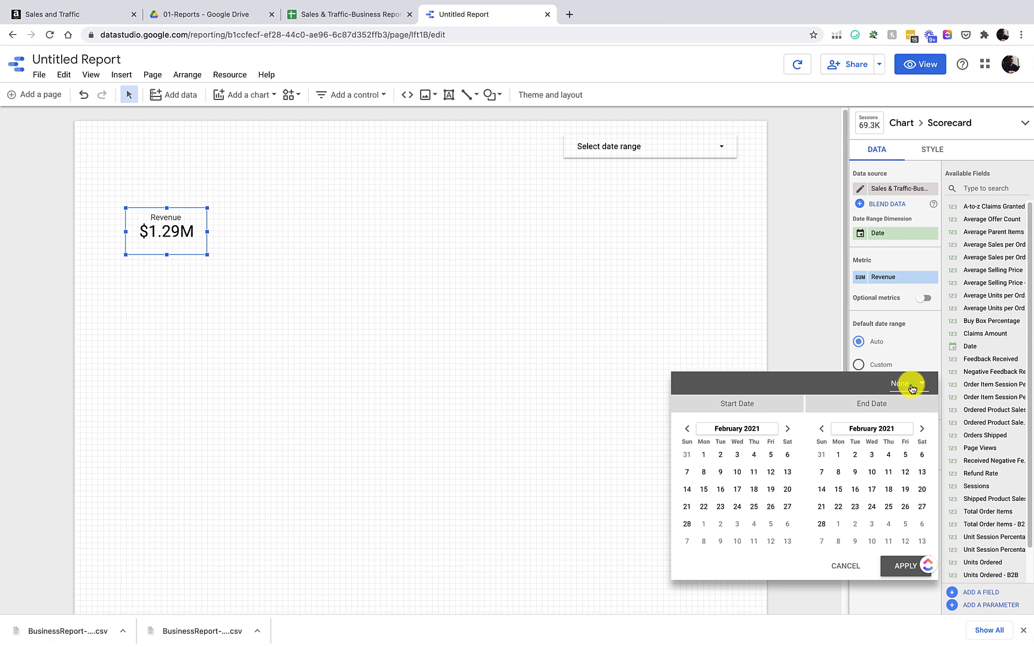
pyautogui.click(911, 388)
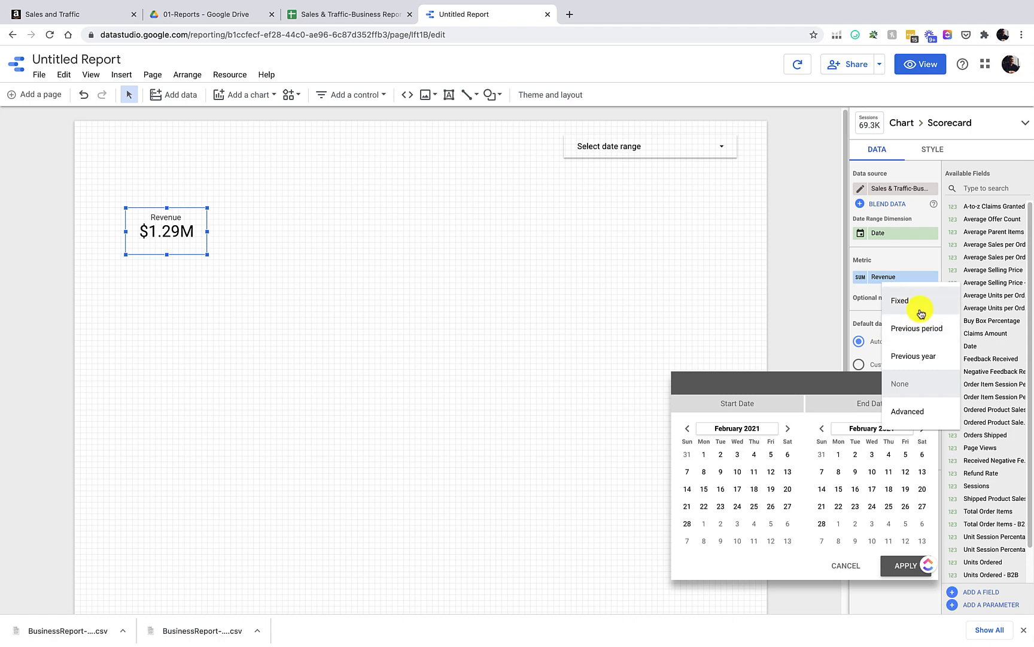
pyautogui.click(916, 335)
pyautogui.click(906, 568)
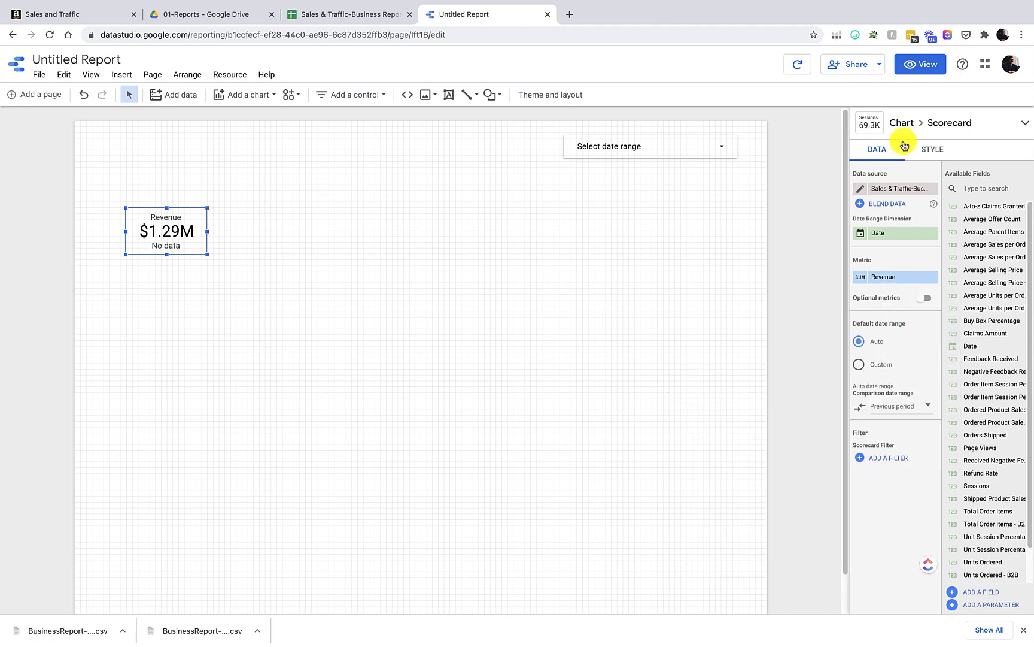
# Step: Preview the scorecard's comparison in the report by applying the range Jan 1, 2021 - Jan 31, 2021
pyautogui.click(922, 66)
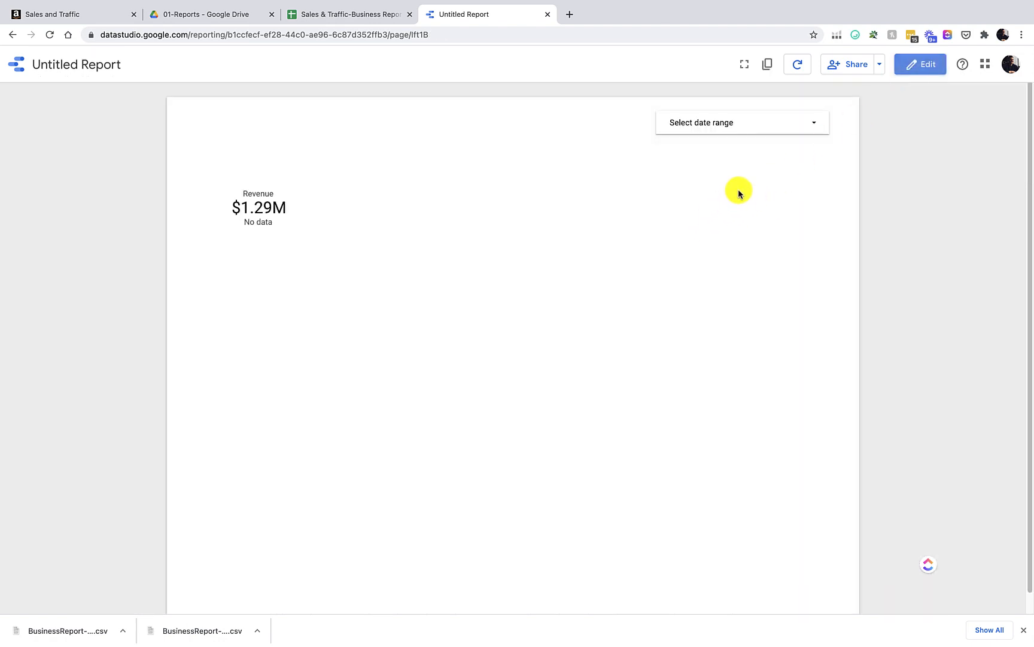
pyautogui.click(815, 129)
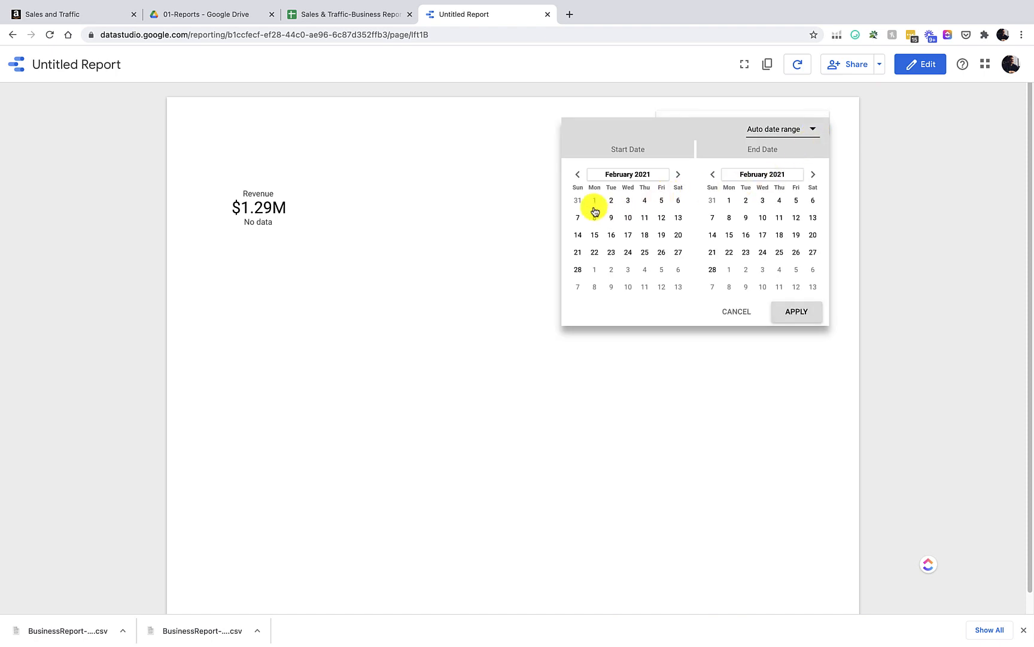
pyautogui.click(578, 175)
pyautogui.click(662, 201)
pyautogui.click(712, 174)
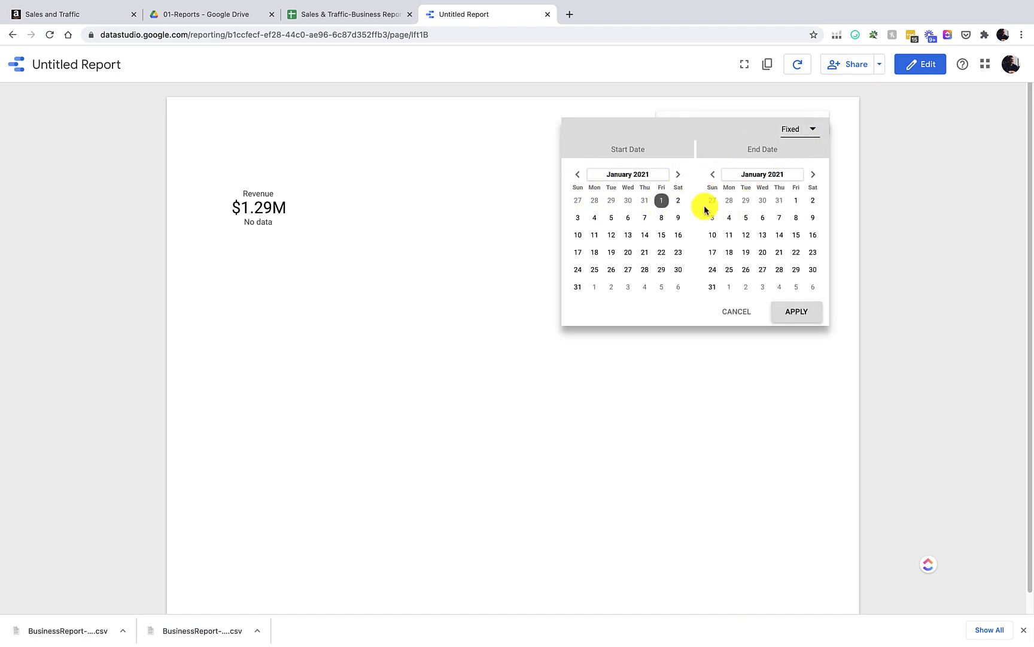
pyautogui.click(712, 287)
pyautogui.click(792, 312)
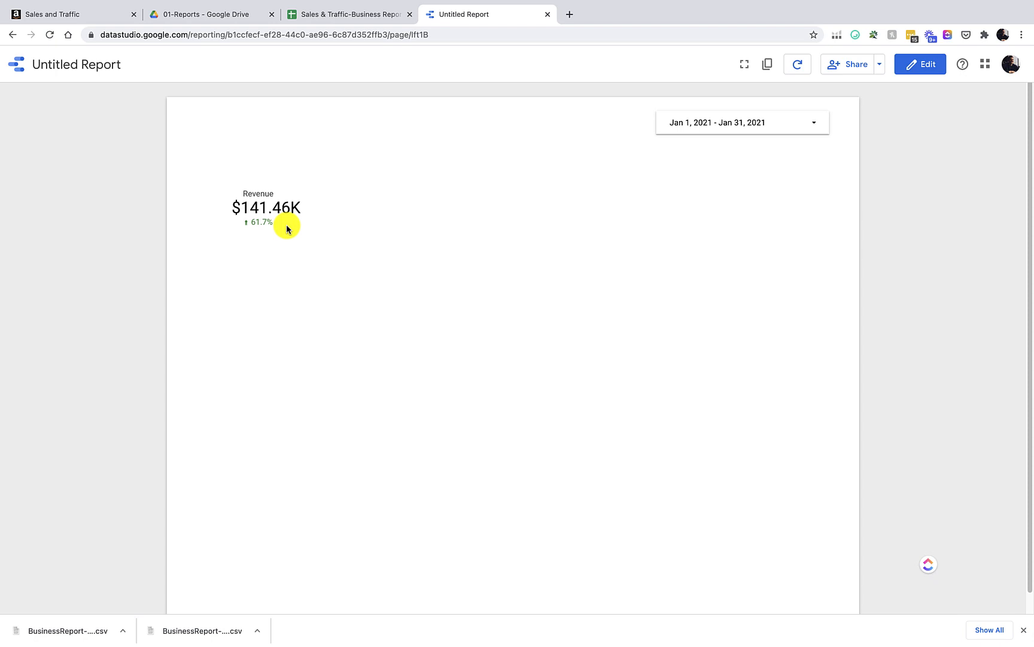
# Step: Back in edit mode, shift the Revenue scorecard slightly left and place a copy of it on its right
pyautogui.click(928, 68)
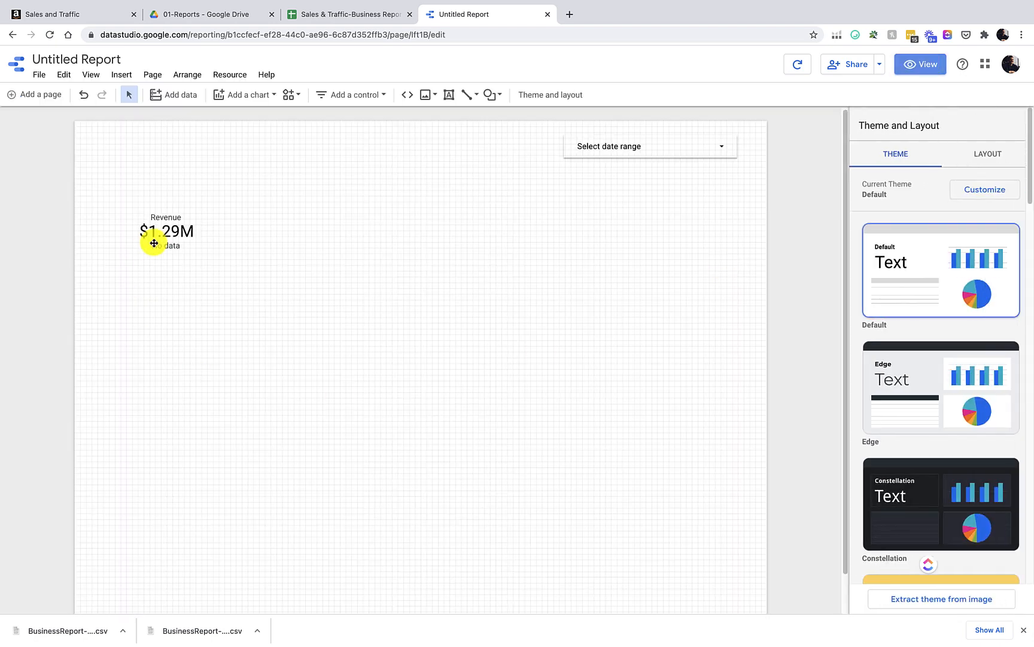
pyautogui.click(159, 232)
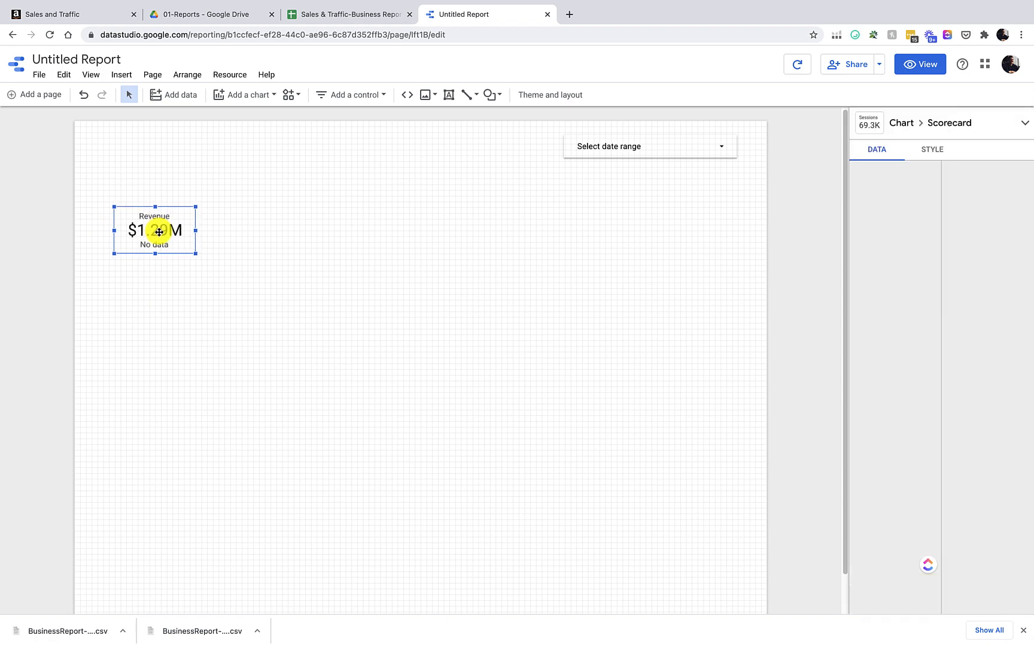
pyautogui.moveTo(157, 229); pyautogui.dragTo(260, 224)
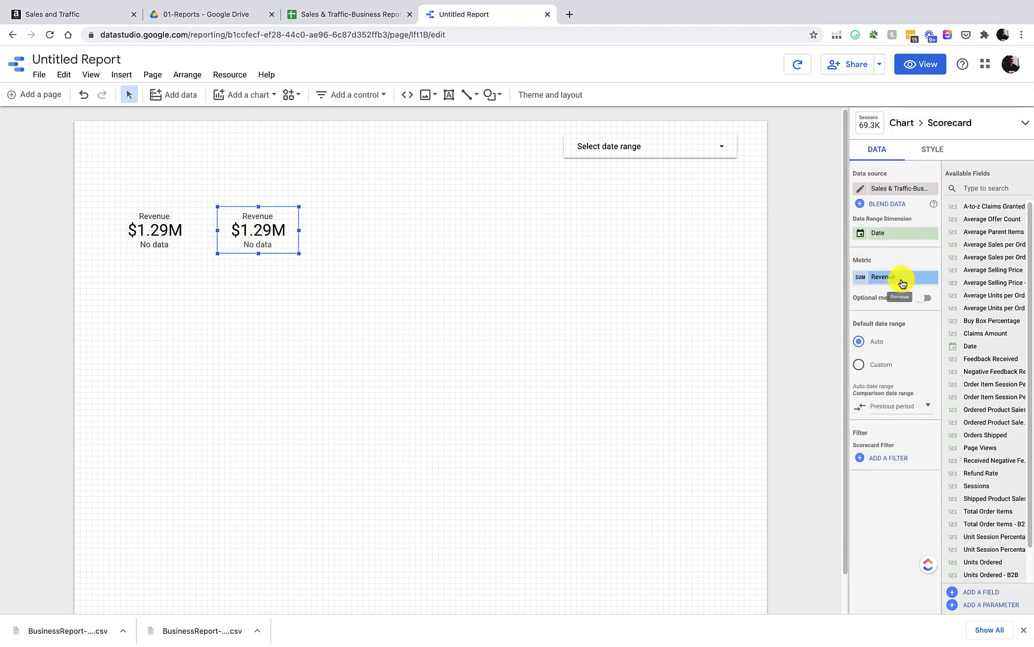
# Step: Set the copied scorecard's metric to Total Order Items and rename the metric to Orders
pyautogui.click(913, 278)
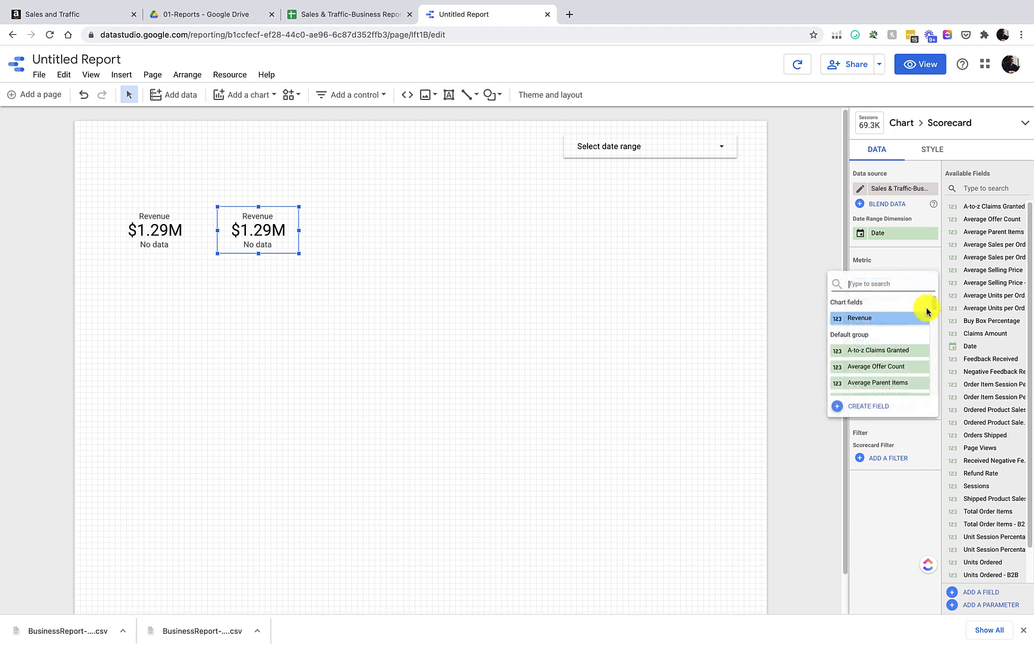
pyautogui.write('tot')
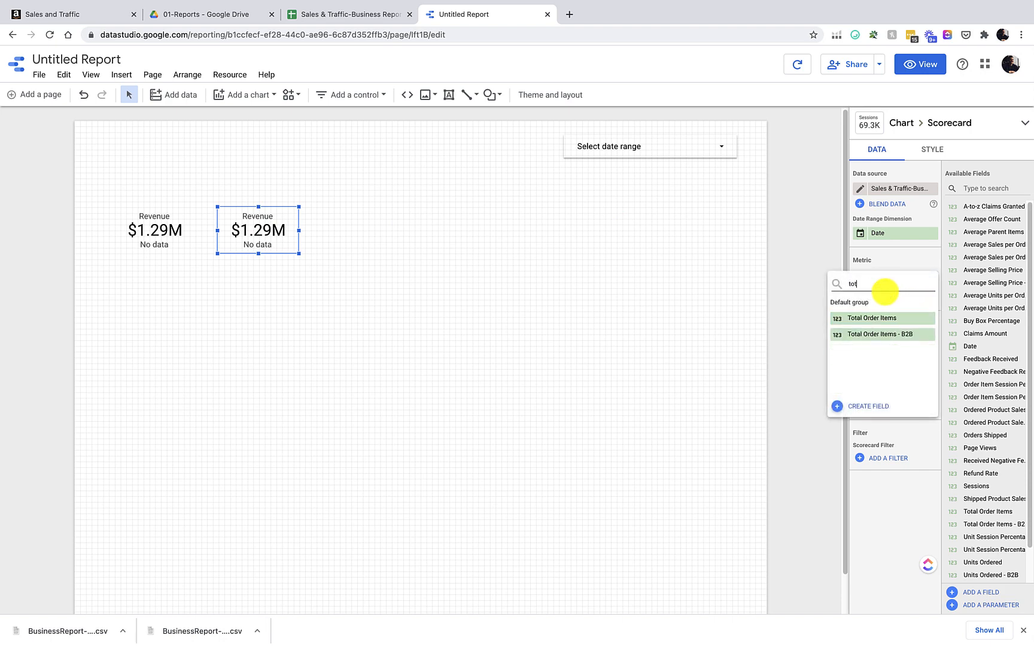
pyautogui.click(896, 319)
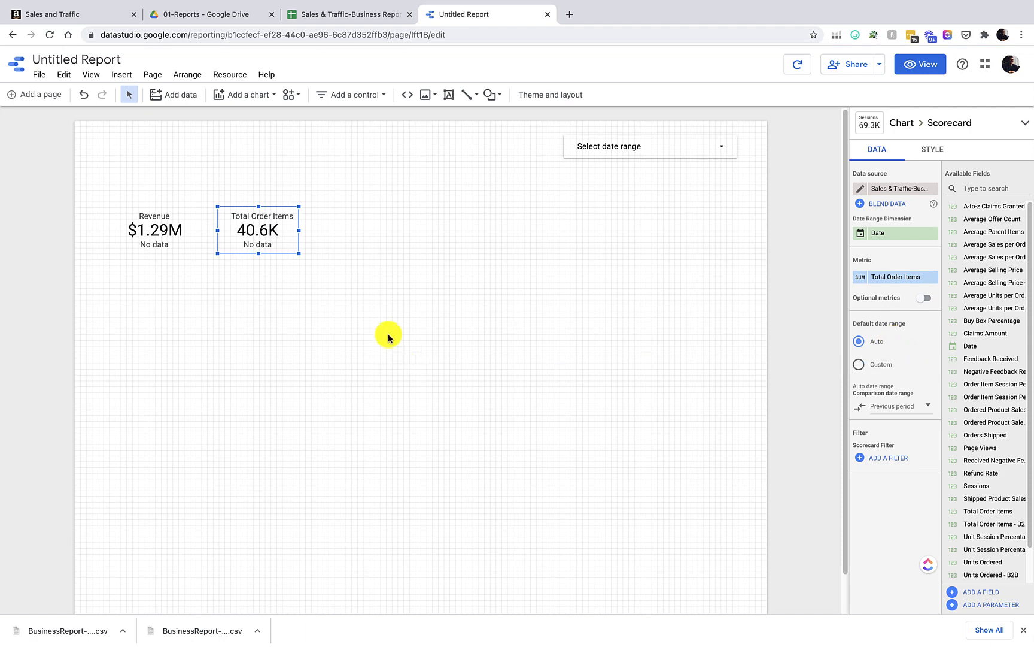
pyautogui.scroll(-1, 1015, 497)
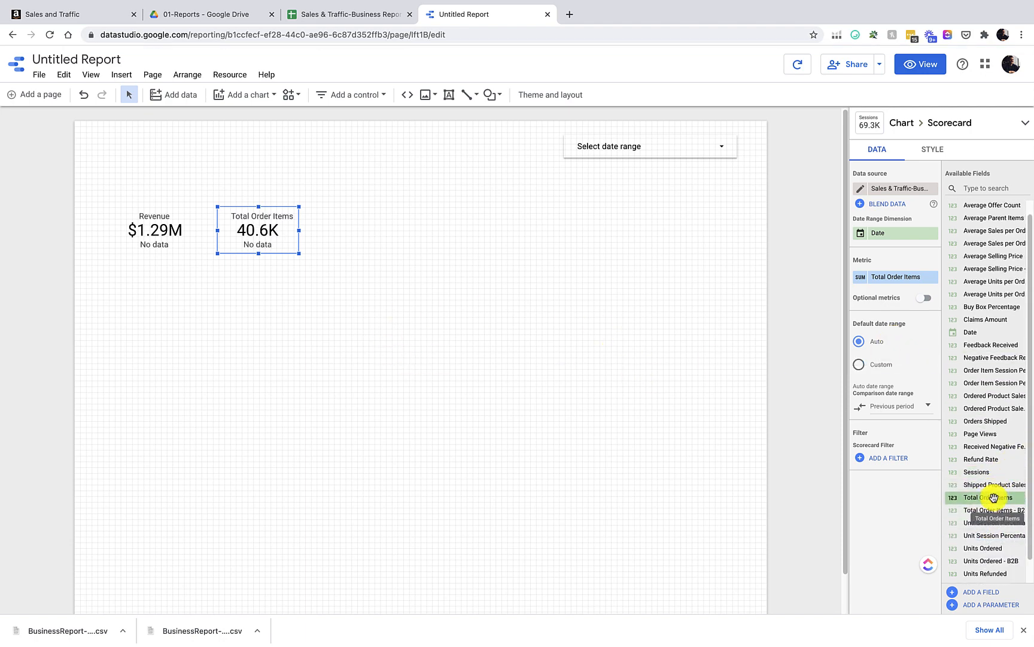
pyautogui.moveTo(985, 501); pyautogui.dragTo(896, 277)
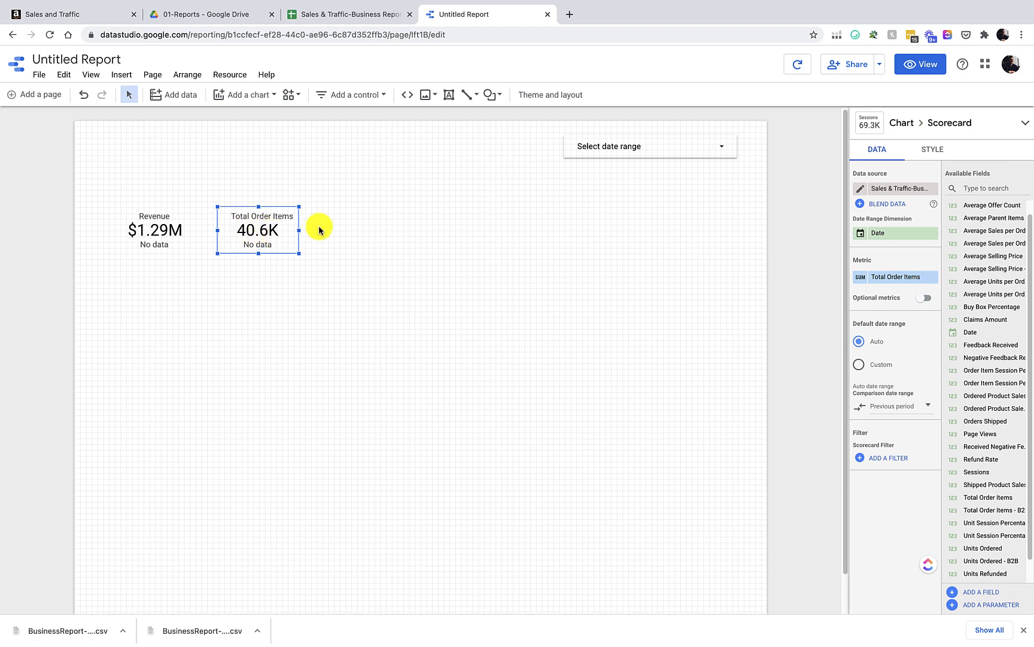
pyautogui.click(861, 276)
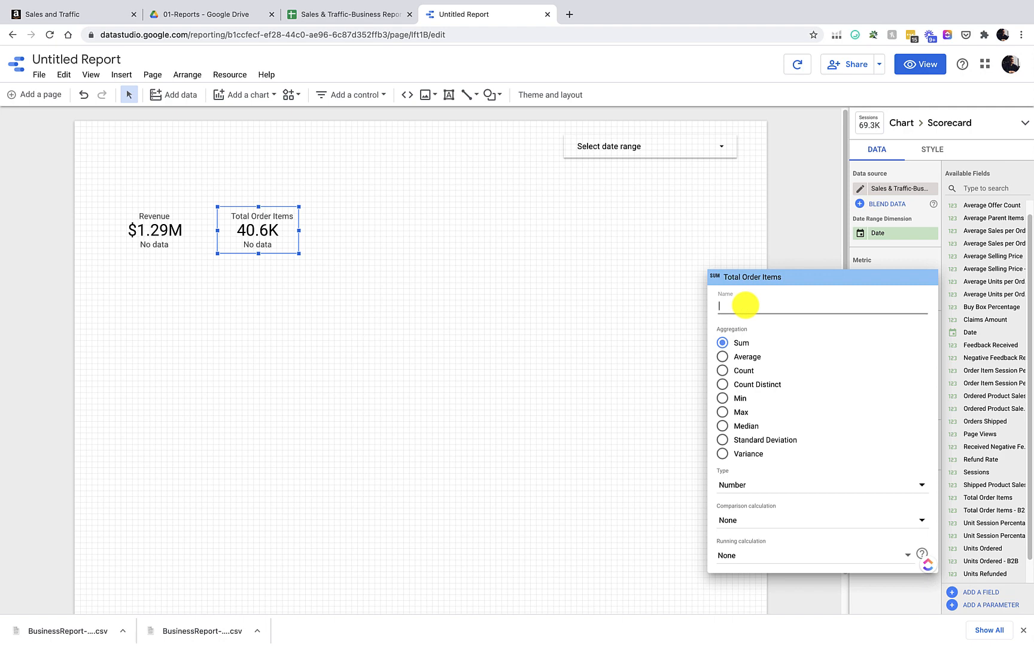
pyautogui.write('Orders')
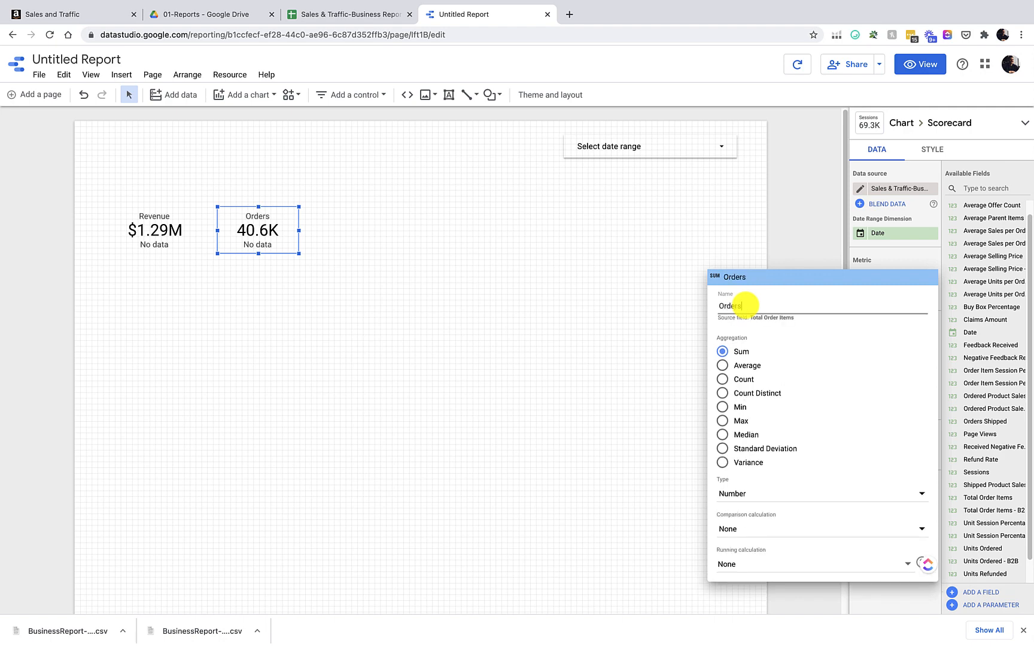
pyautogui.click(647, 344)
# Step: Place a copy of the Orders scorecard to its right and turn off compact numbers for the original Orders scorecard
pyautogui.moveTo(264, 240); pyautogui.dragTo(357, 235)
pyautogui.click(243, 231)
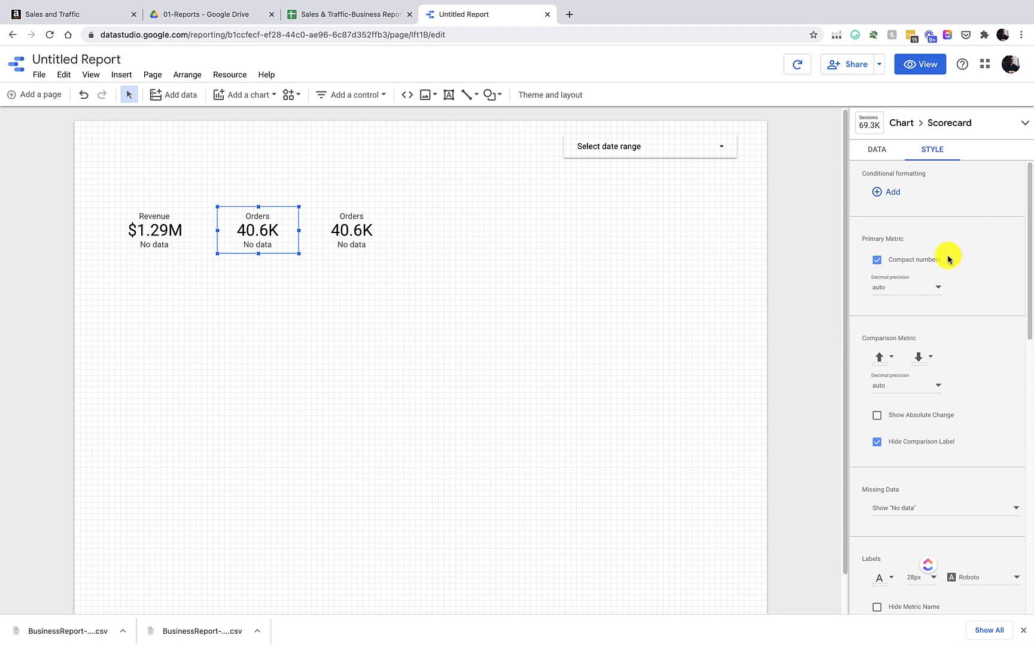
pyautogui.click(877, 260)
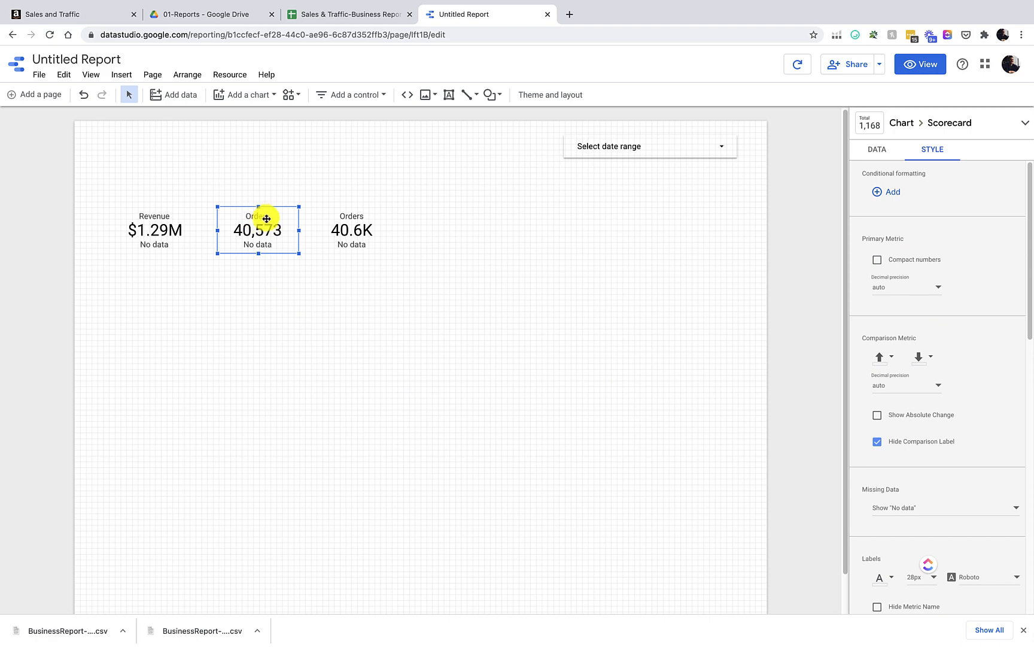
# Step: Change the third scorecard's metric to Units Ordered
pyautogui.click(357, 232)
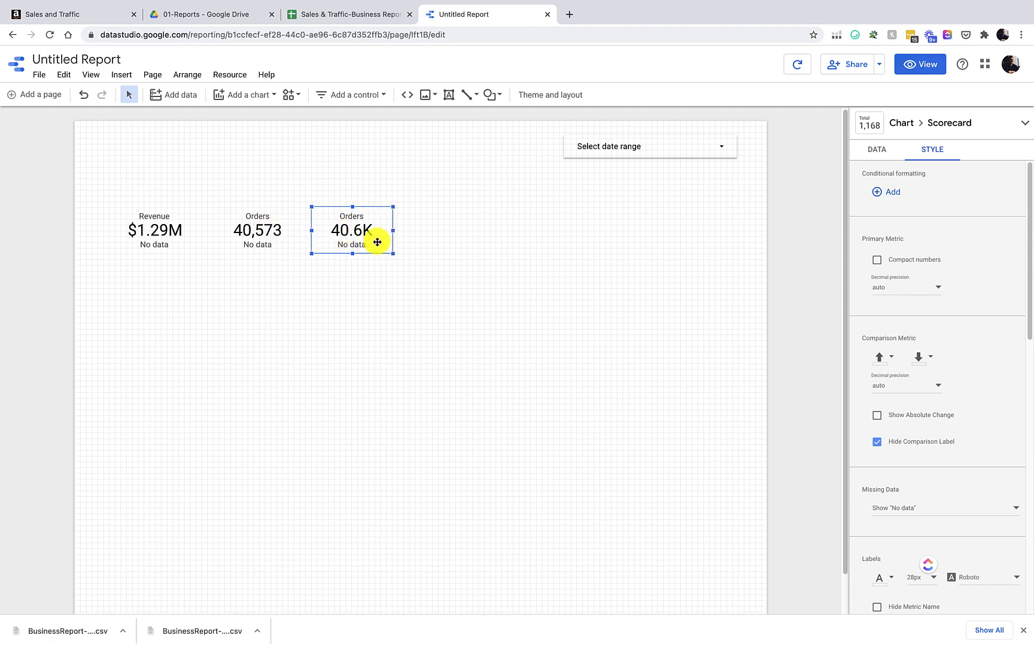
pyautogui.click(886, 153)
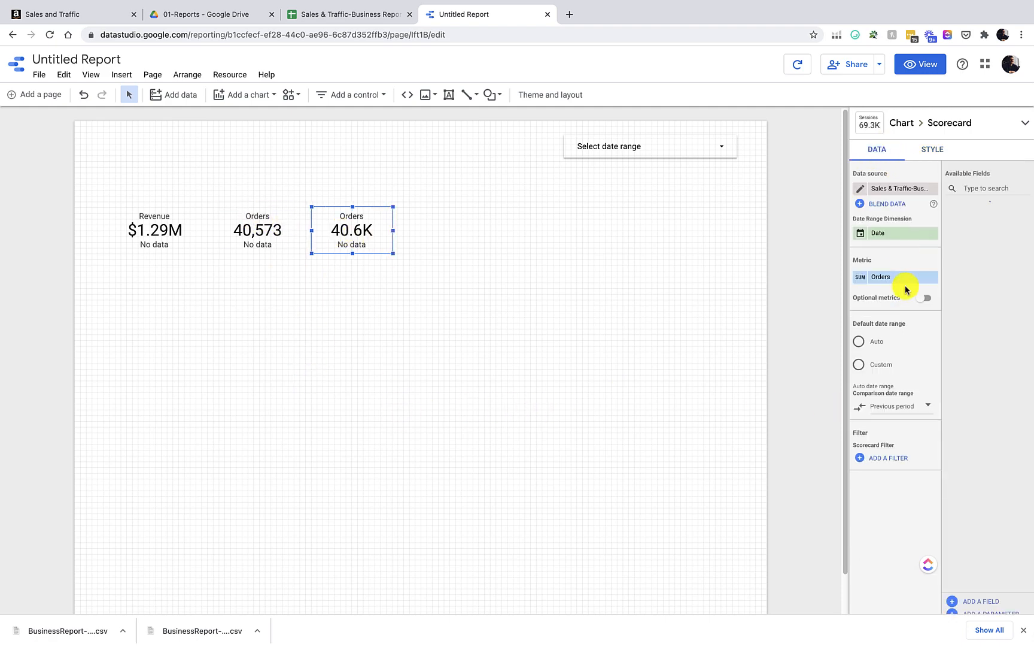
pyautogui.click(902, 278)
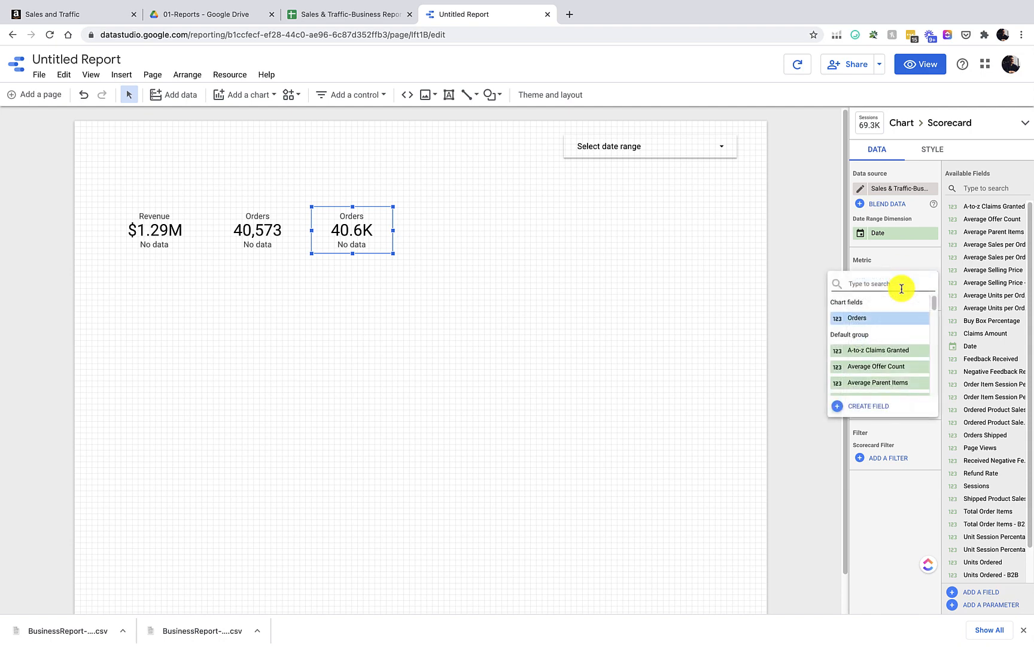
pyautogui.write('Uni')
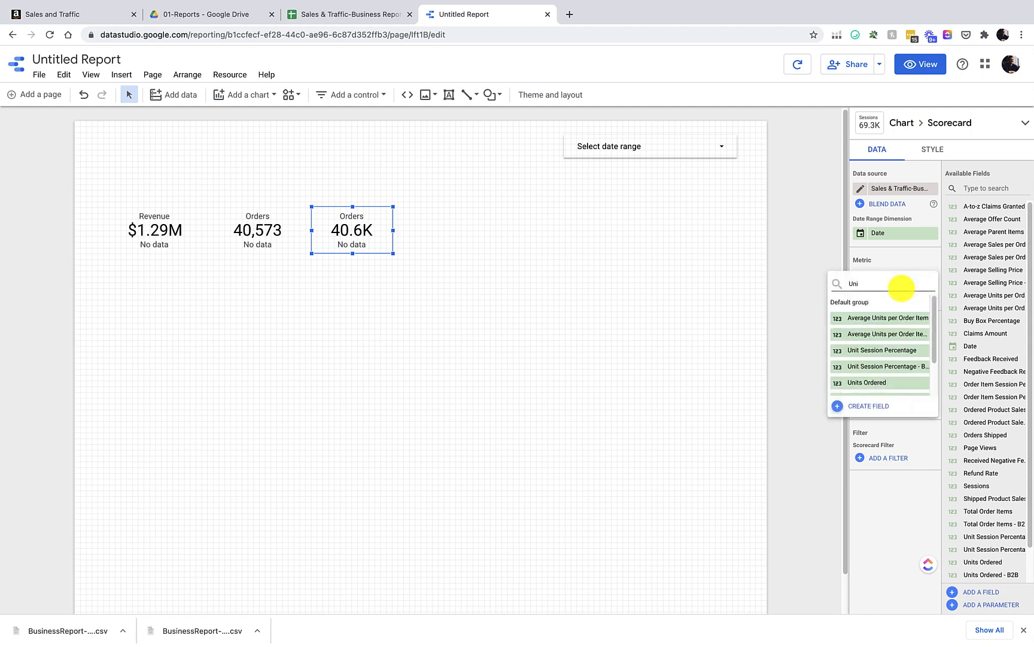
pyautogui.click(879, 383)
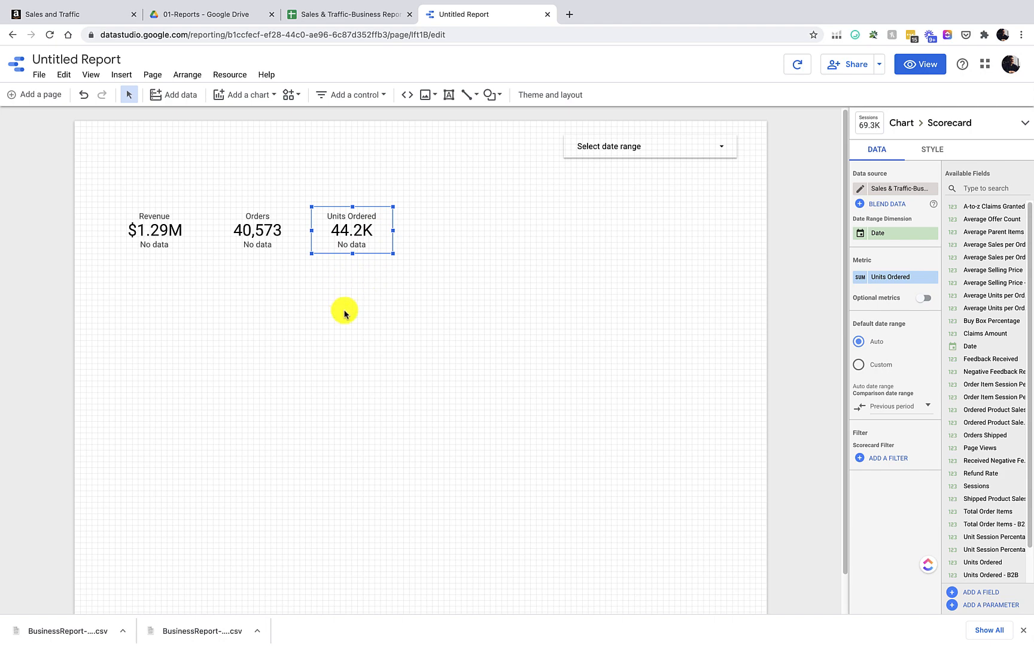
# Step: Turn off compact numbers for the Units Ordered scorecard and rename its metric to Units
pyautogui.click(934, 149)
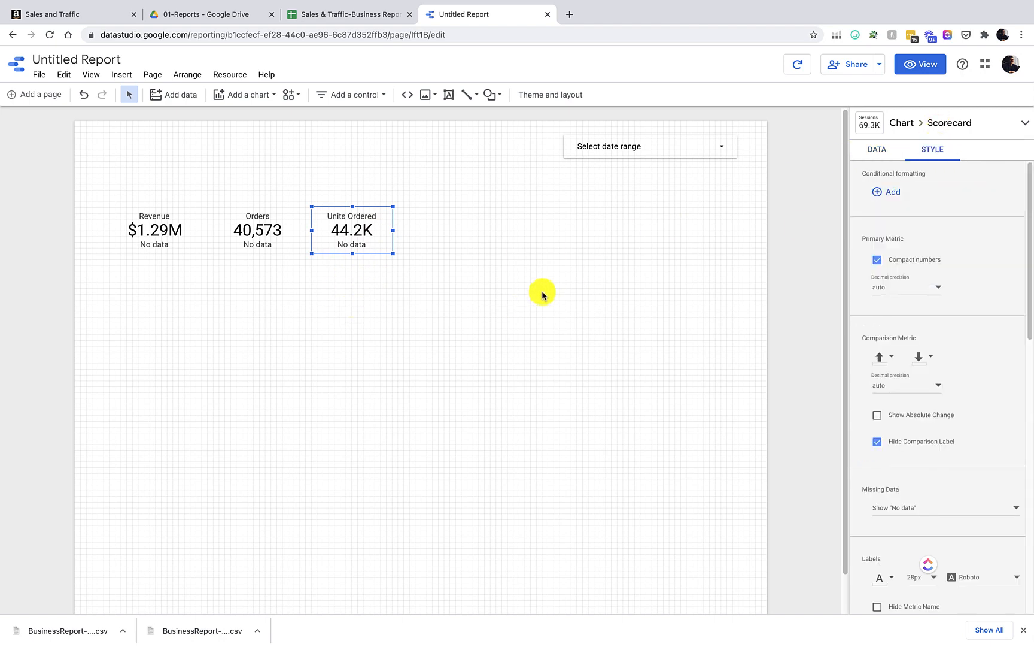
pyautogui.click(910, 262)
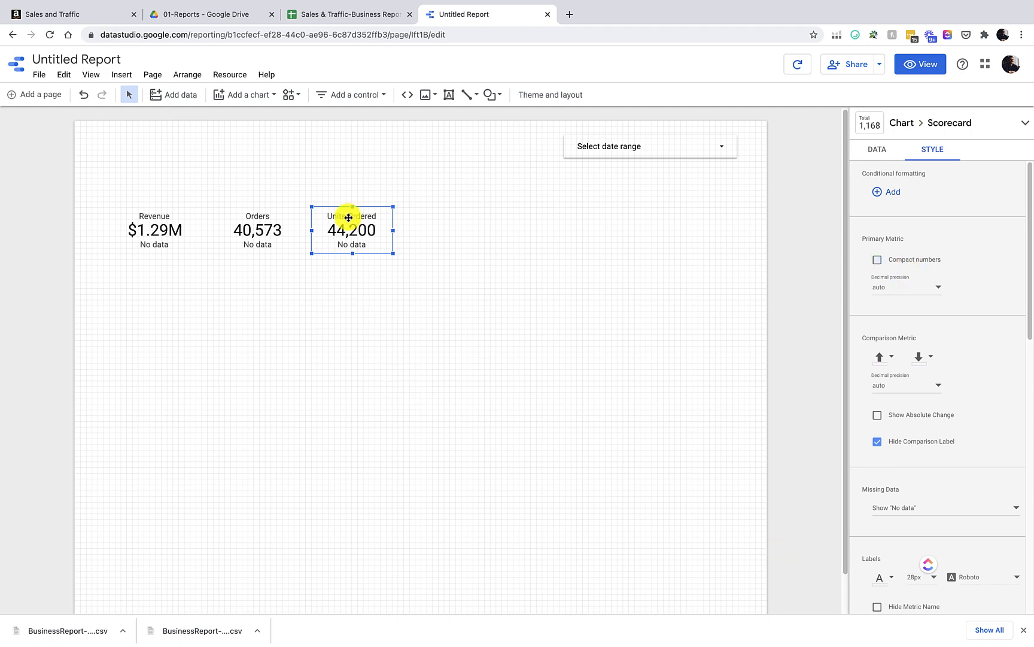
pyautogui.click(892, 149)
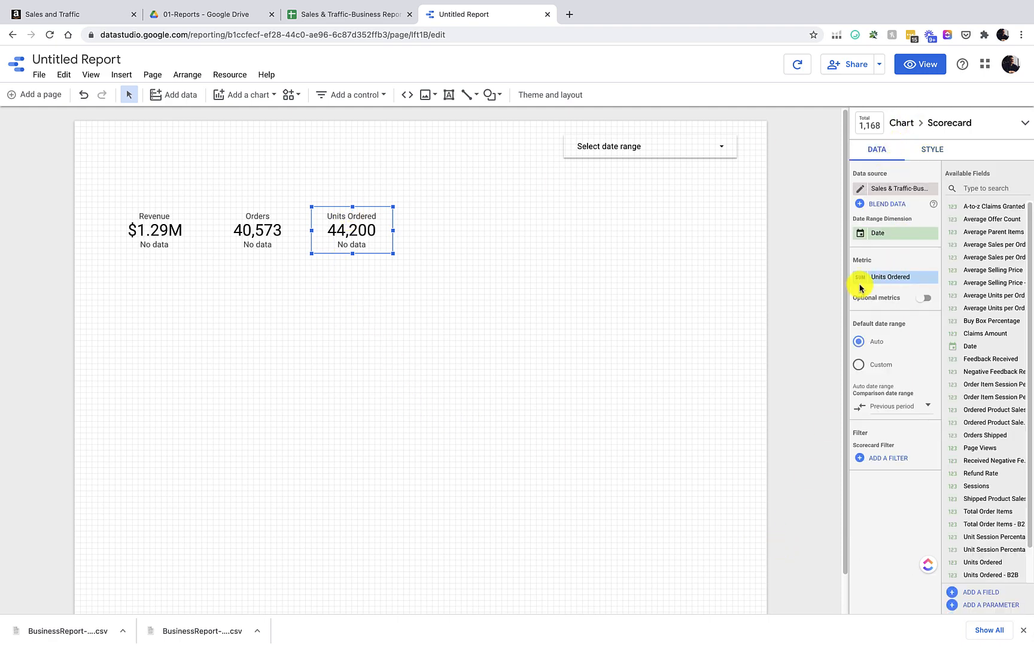
pyautogui.click(861, 279)
pyautogui.write('Units')
pyautogui.click(619, 486)
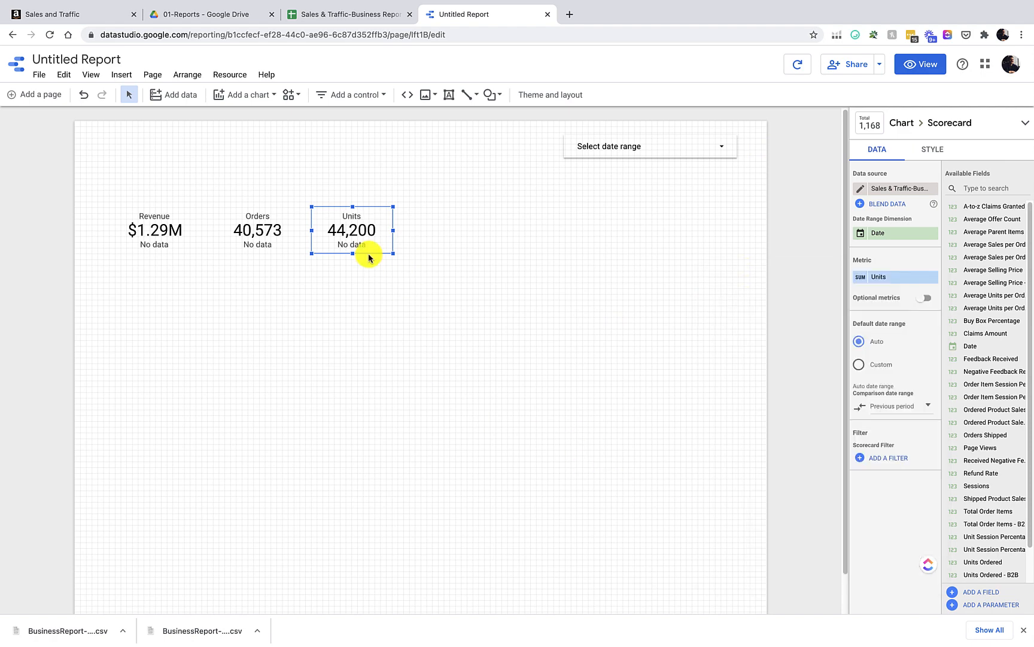
# Step: Duplicate the Units scorecard, place the copy to its right and set the copy's metric to Sessions
pyautogui.press('super+c')
pyautogui.press('super+v')
pyautogui.moveTo(368, 234); pyautogui.dragTo(451, 229)
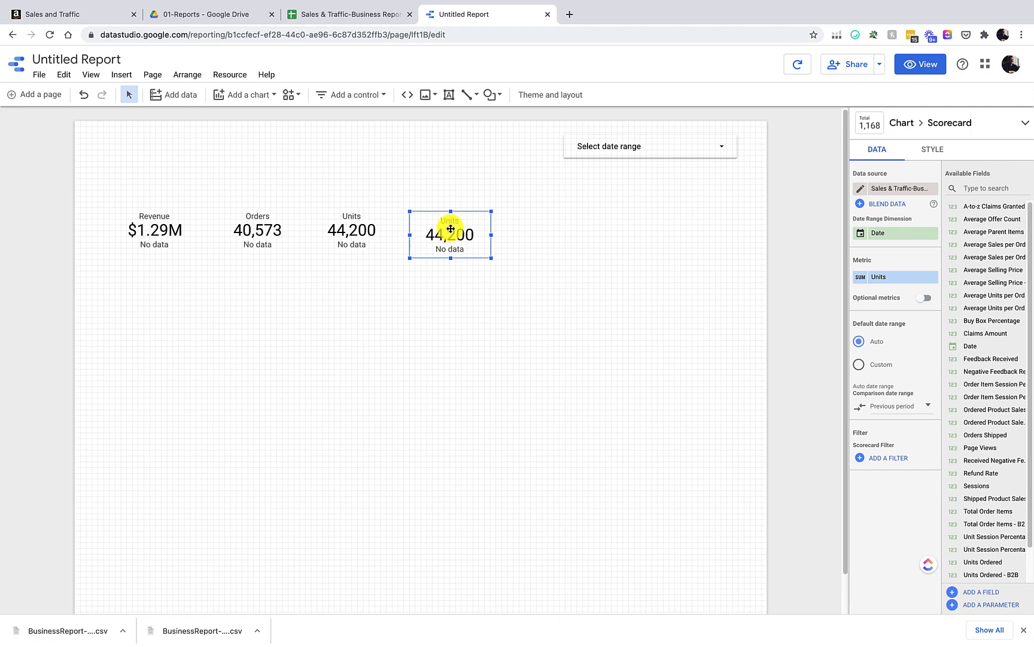
pyautogui.click(903, 279)
pyautogui.write('Session')
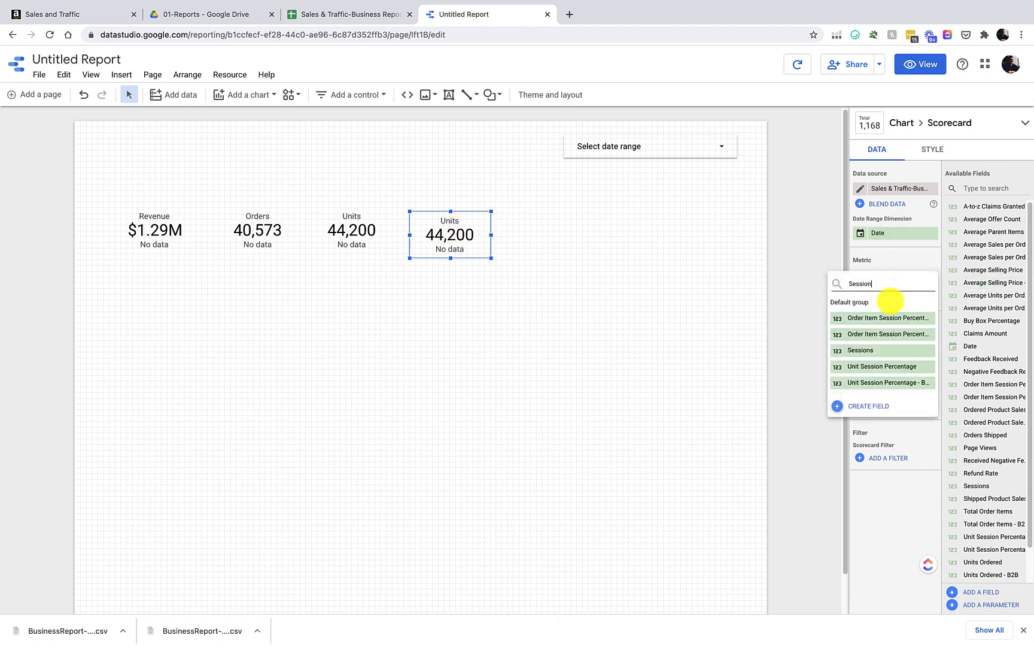
pyautogui.click(871, 351)
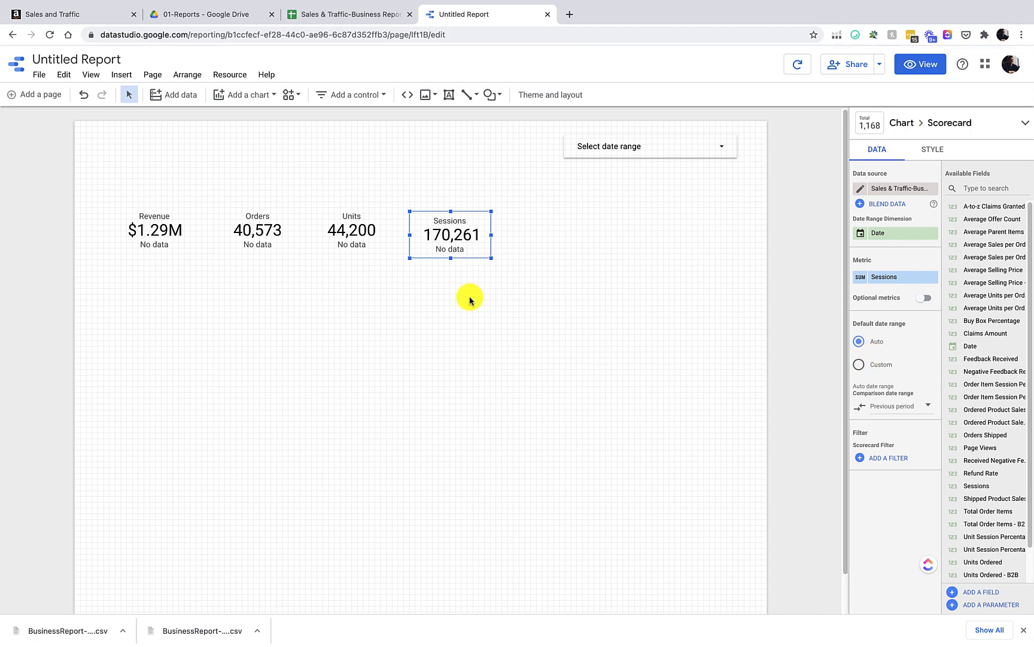
# Step: Duplicate the Sessions scorecard and place the copy to its right as the fifth scorecard in the row
pyautogui.click(470, 299)
pyautogui.click(446, 234)
pyautogui.press('super+c')
pyautogui.press('super+v')
pyautogui.moveTo(457, 241); pyautogui.dragTo(549, 229)
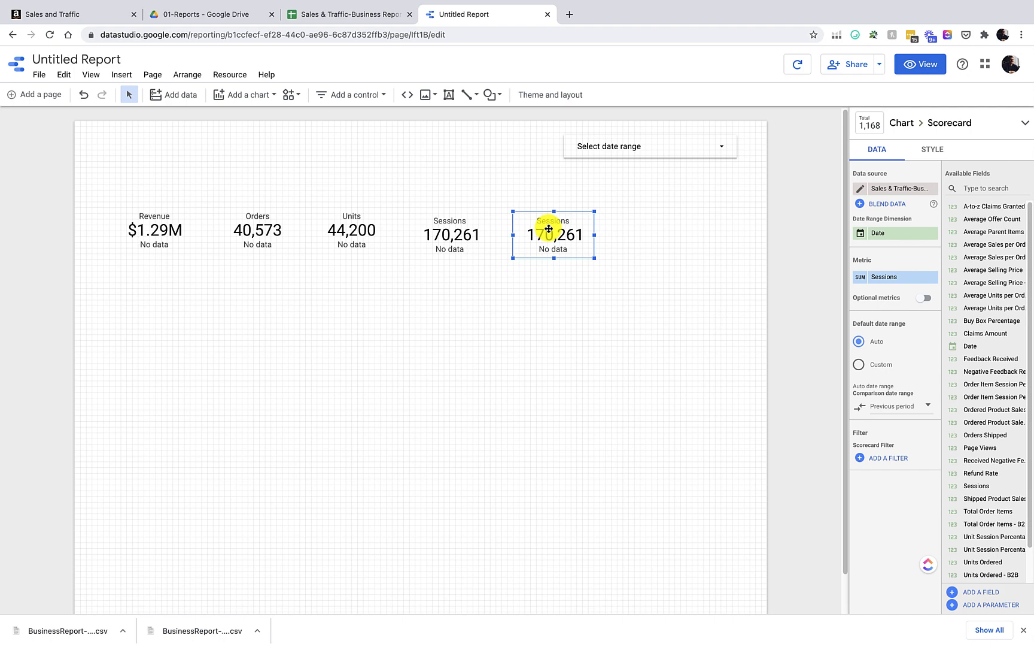
# Step: Set the fifth scorecard's metric to Order Item Session Percentage
pyautogui.click(890, 281)
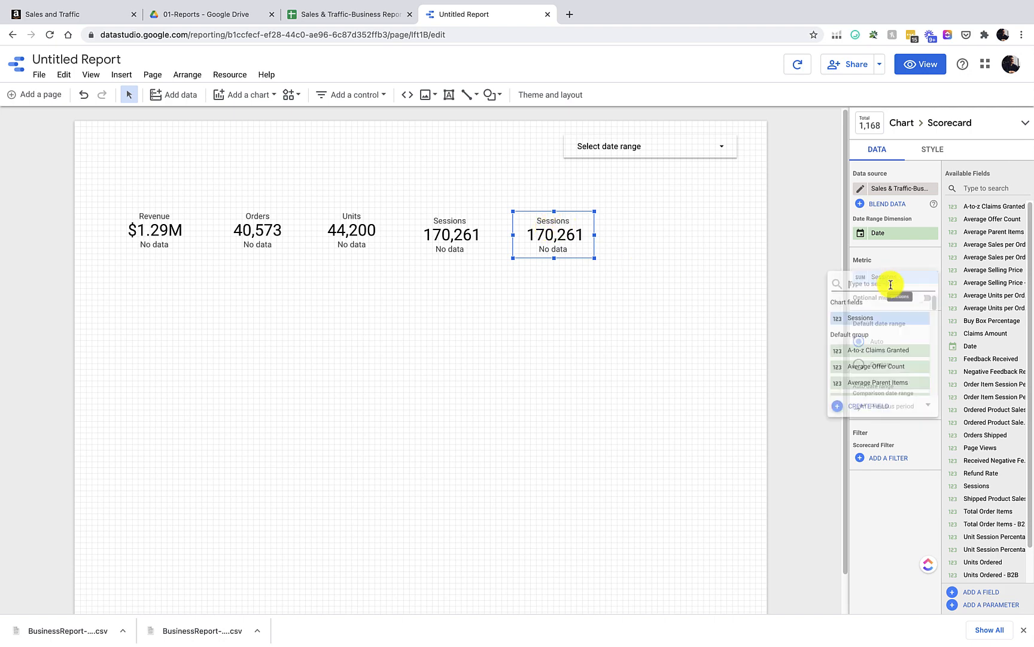
pyautogui.write('s')
pyautogui.press('BackSpace')
pyautogui.write('perce')
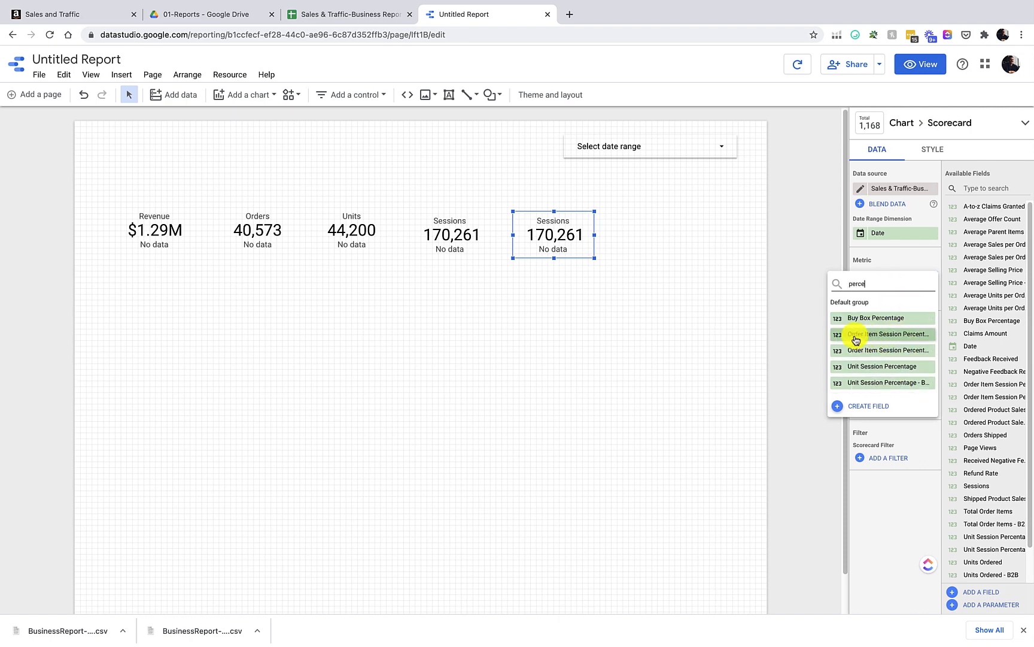
pyautogui.click(901, 334)
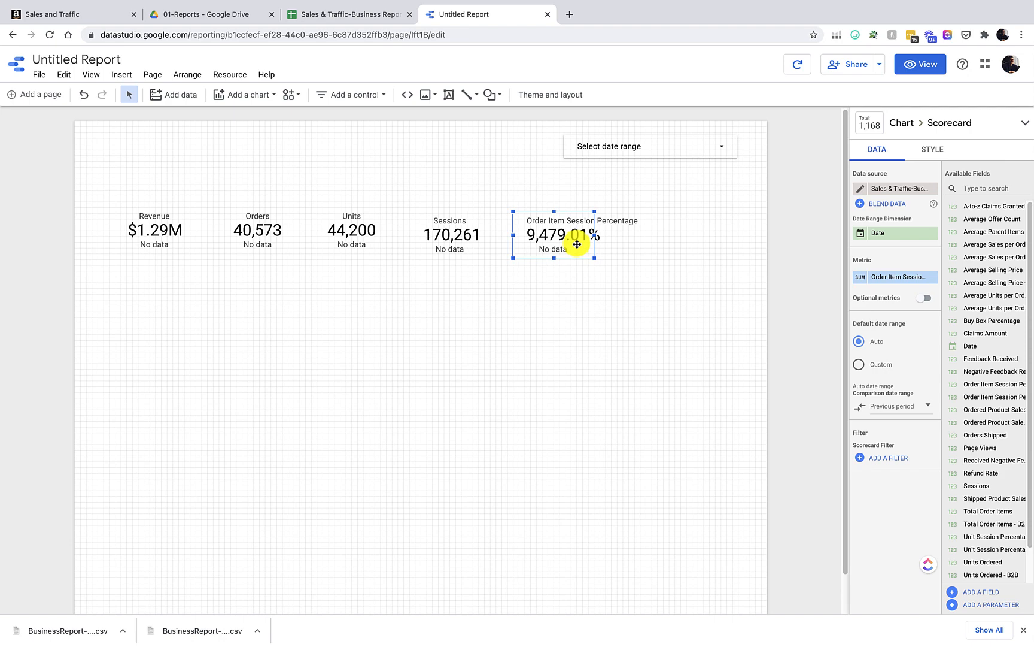
pyautogui.click(528, 364)
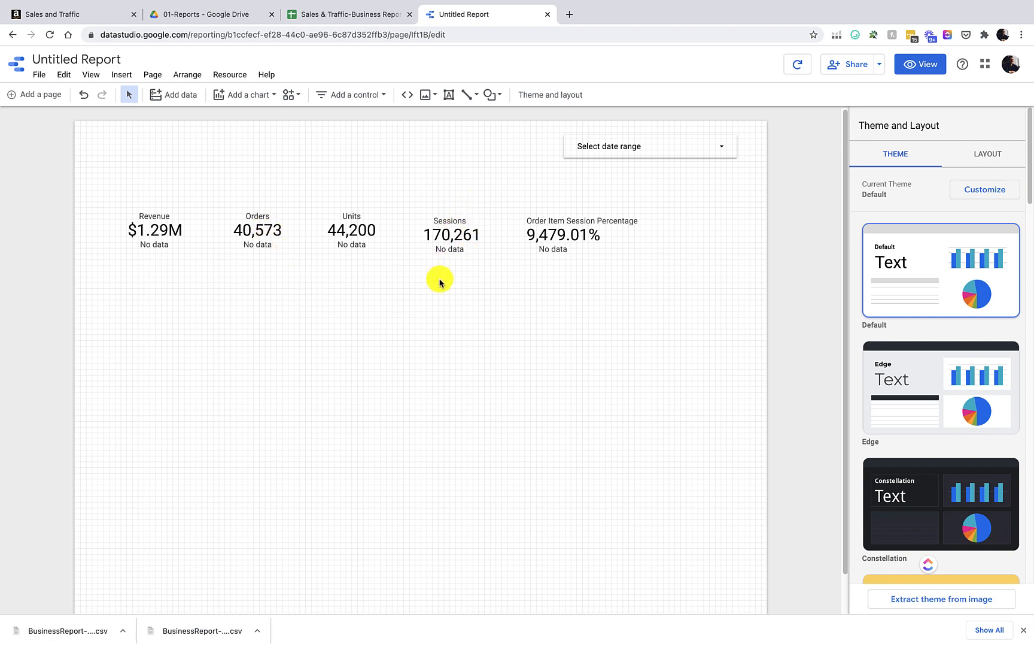
# Step: Calculate 40573/170261 in Spotlight Search to check the orders-to-sessions ratio, and close the search
pyautogui.press('super+space')
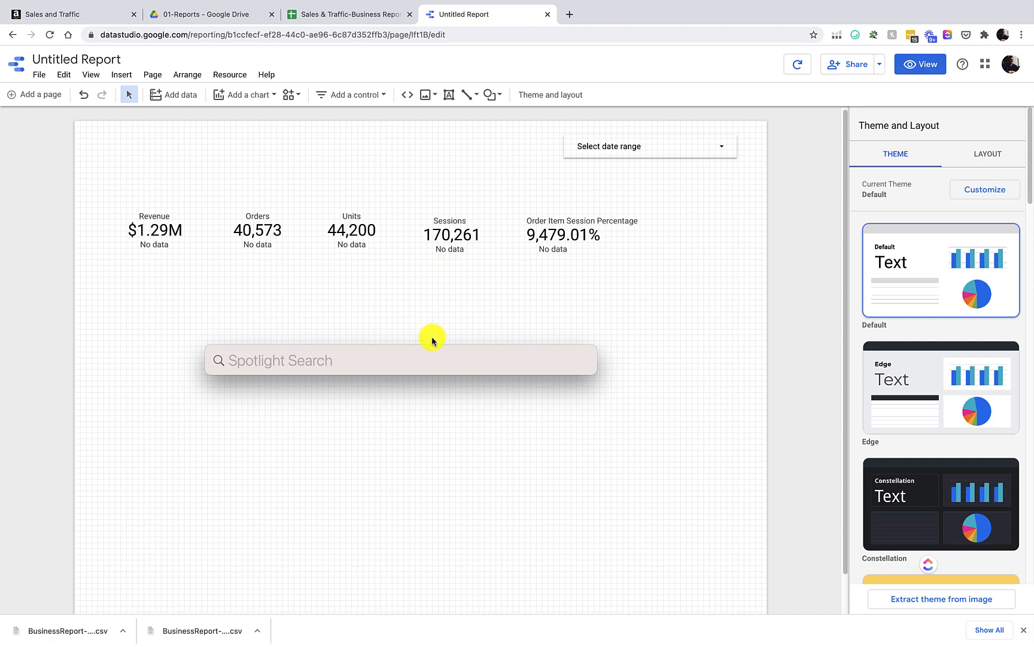
pyautogui.write('405')
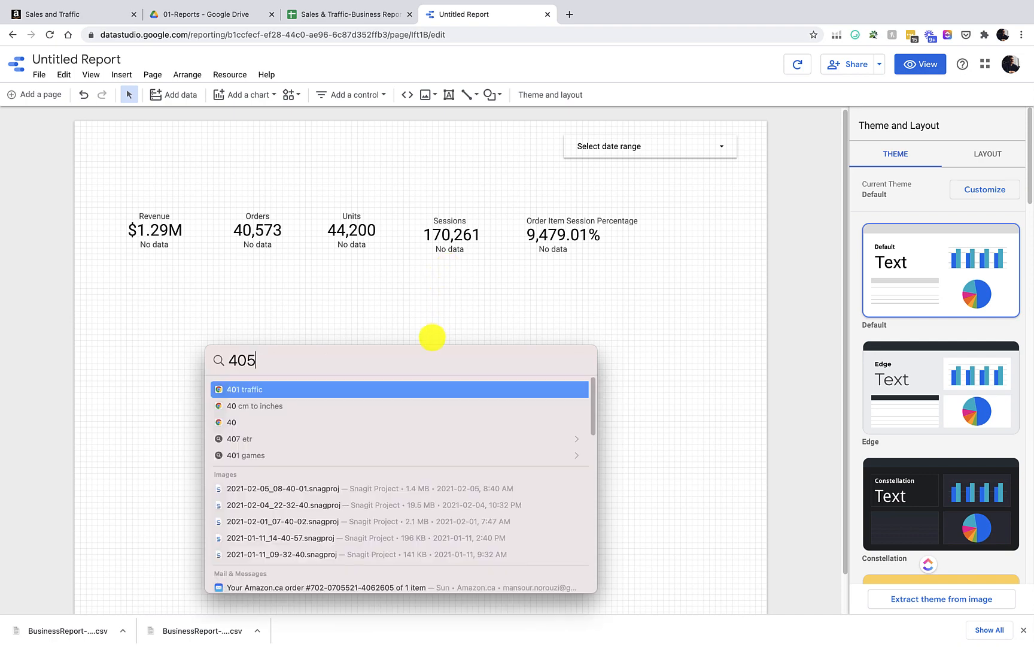
pyautogui.write('73/170261')
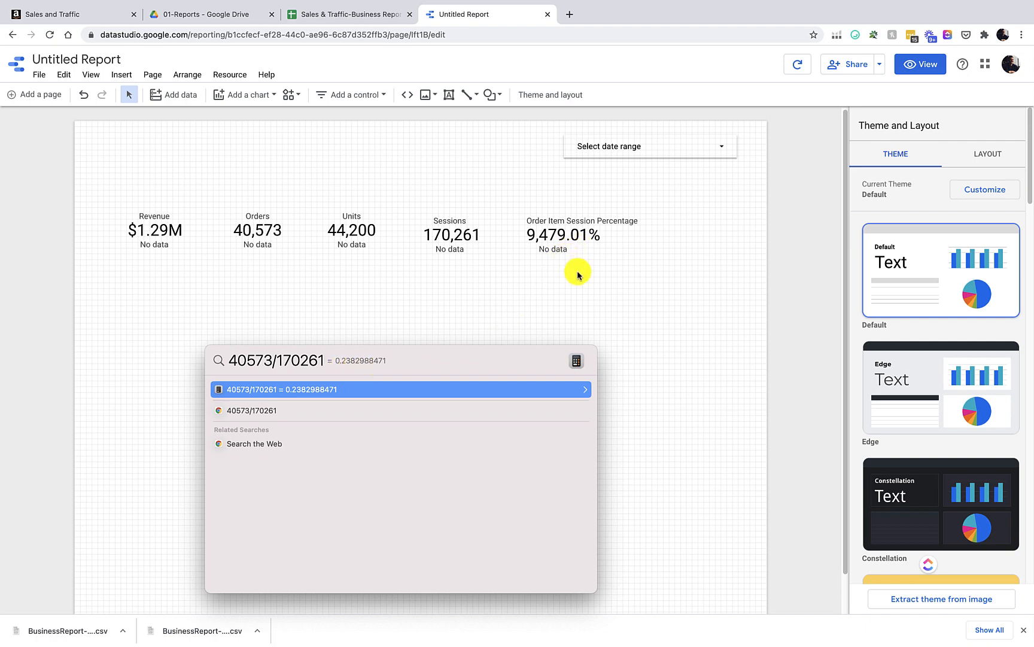
pyautogui.press('Escape')
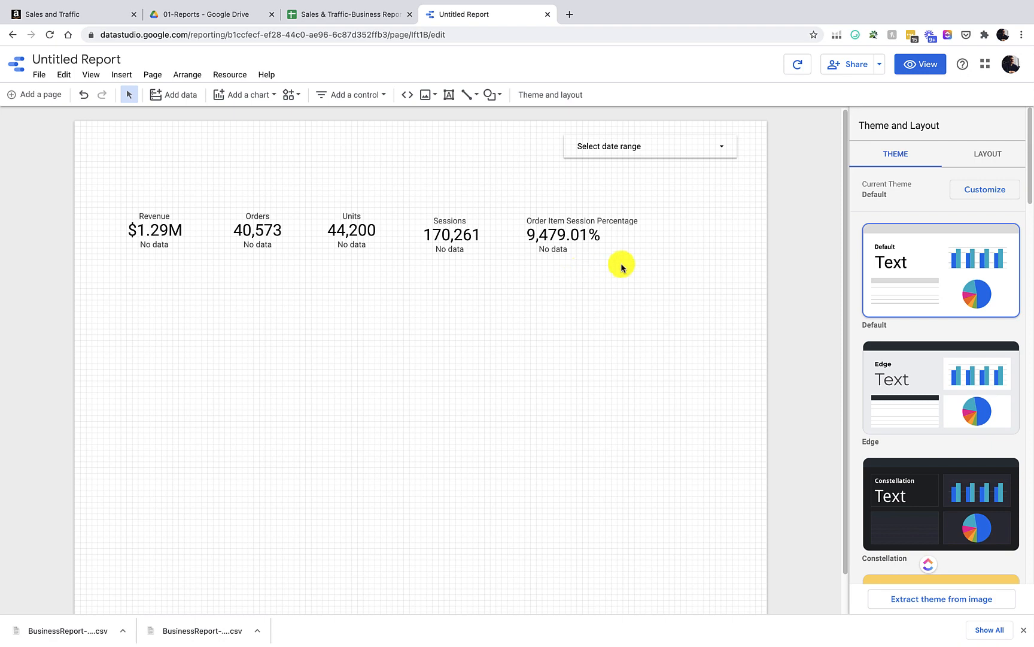
# Step: Start a new calculated field from the fifth scorecard and name it Order Session %
pyautogui.click(562, 222)
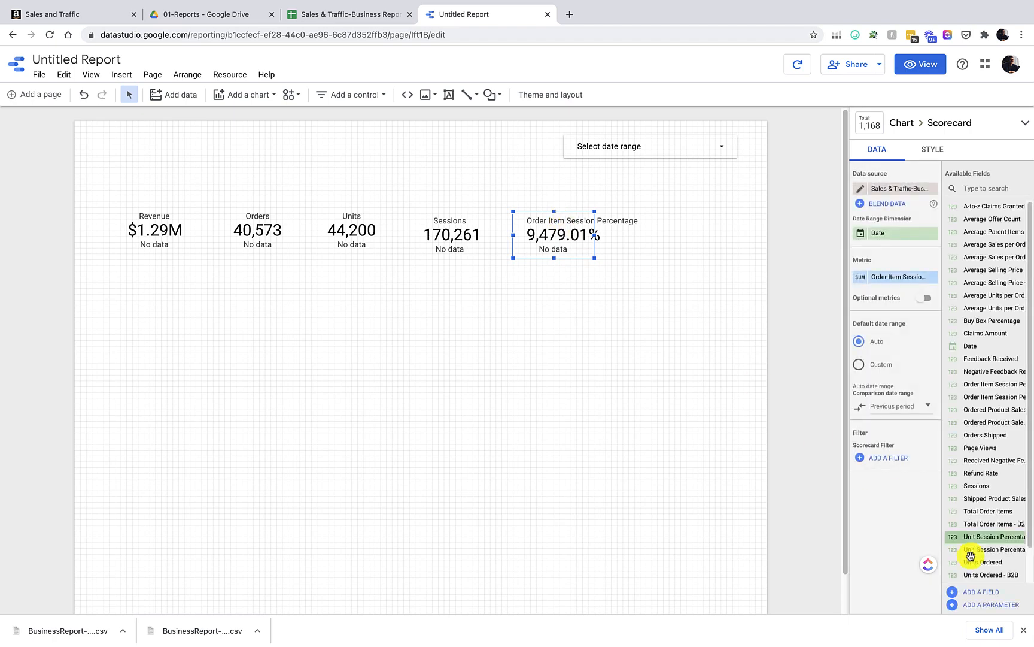
pyautogui.click(982, 593)
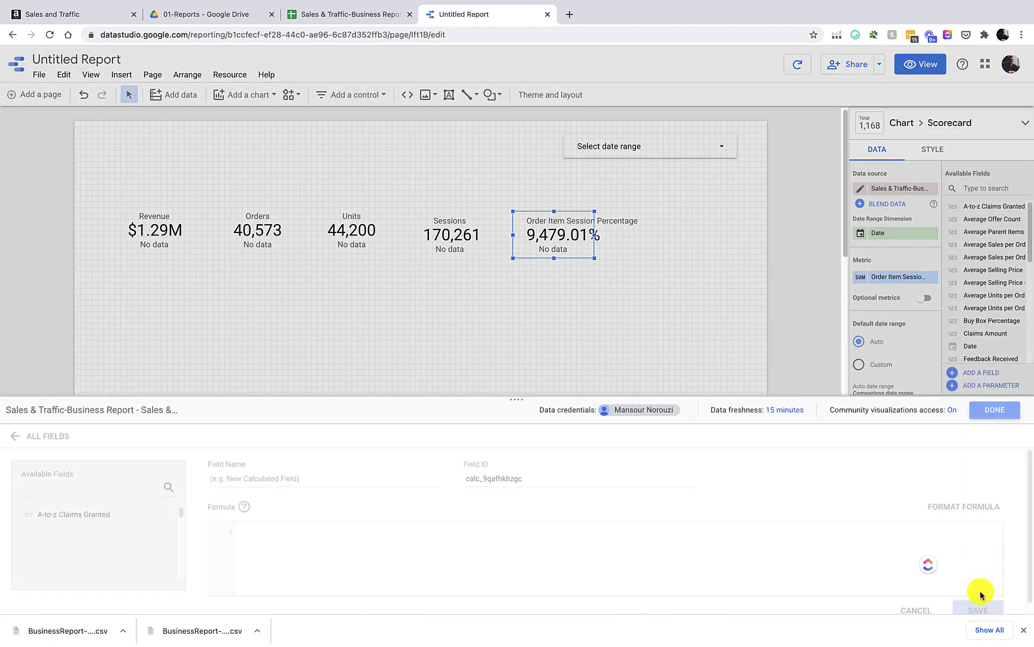
pyautogui.click(281, 383)
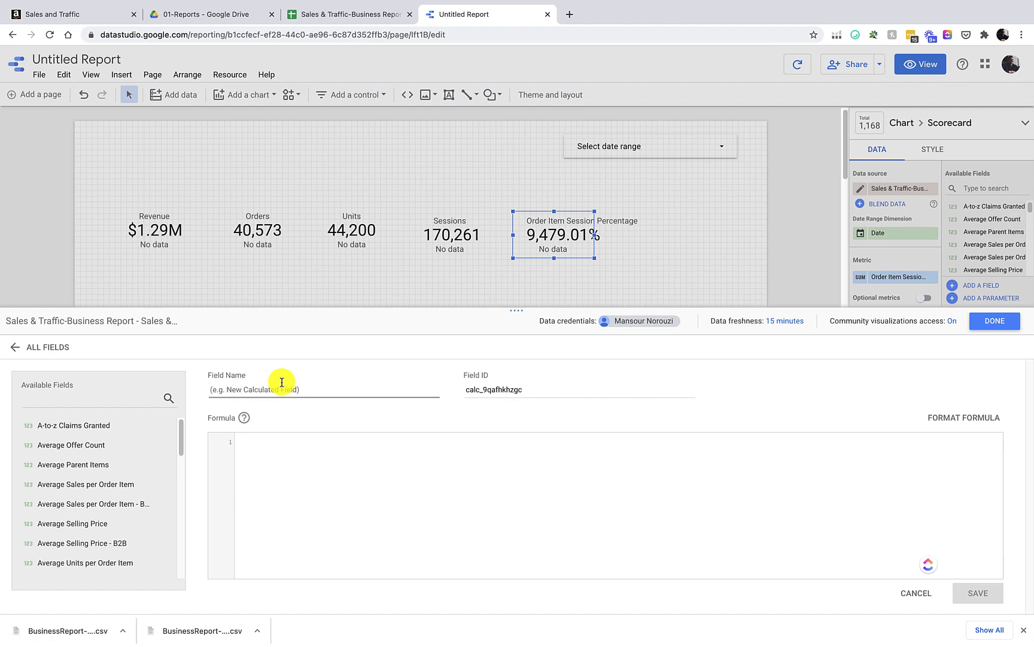
pyautogui.write('Order Session %')
# Step: Begin the Order Session % formula with SUM(Total Order Items)
pyautogui.click(259, 458)
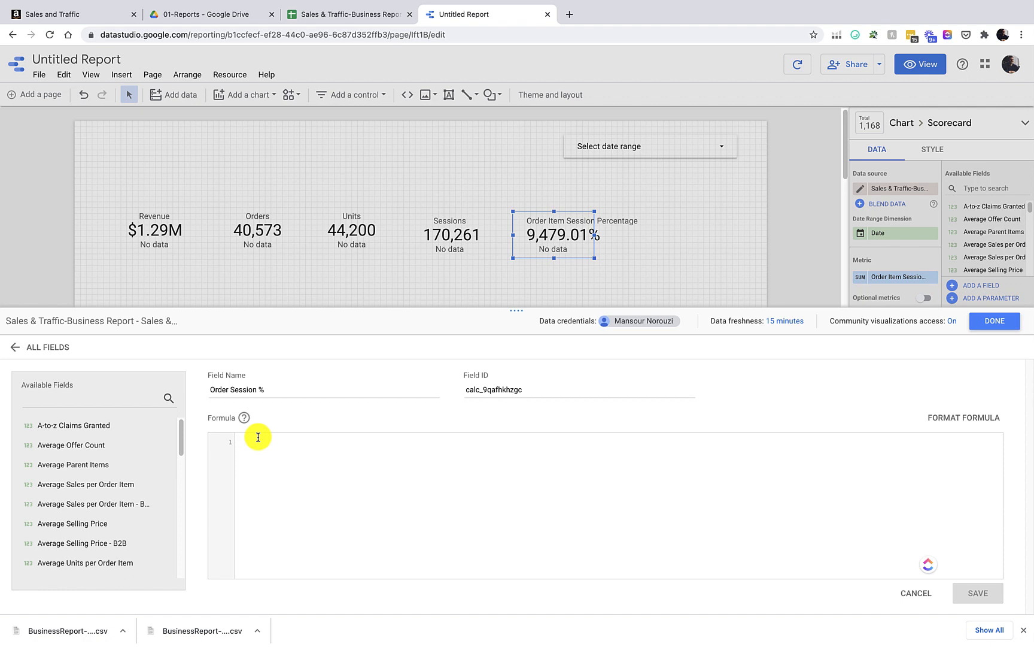
pyautogui.write('sum')
pyautogui.press('Return')
pyautogui.write('ord')
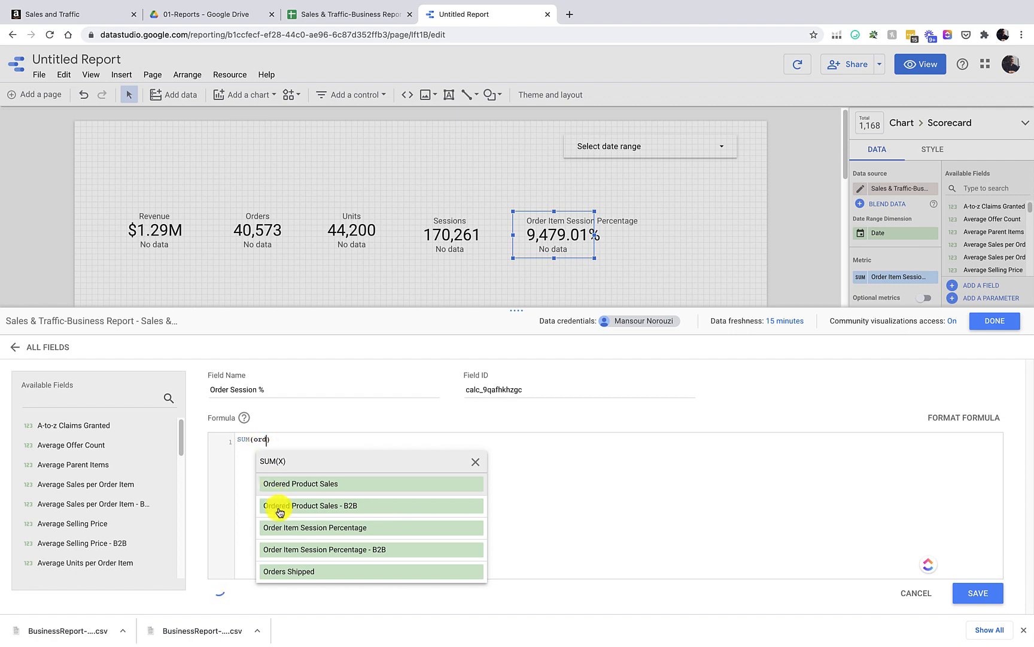
pyautogui.press('BackSpace')
pyautogui.press('BackSpace')
pyautogui.press('BackSpace')
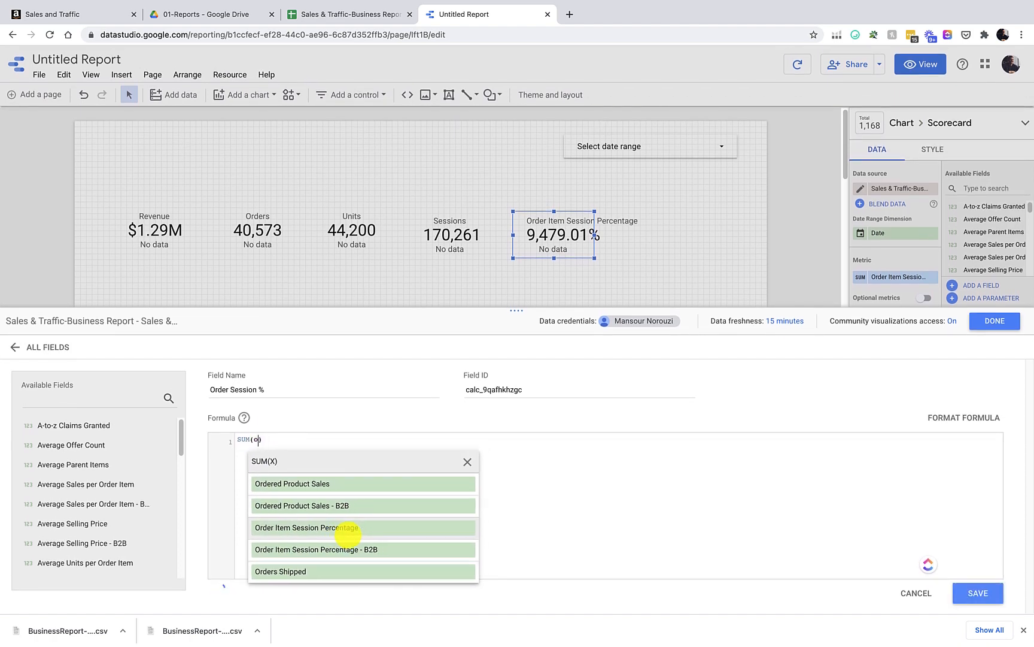
pyautogui.write('tota')
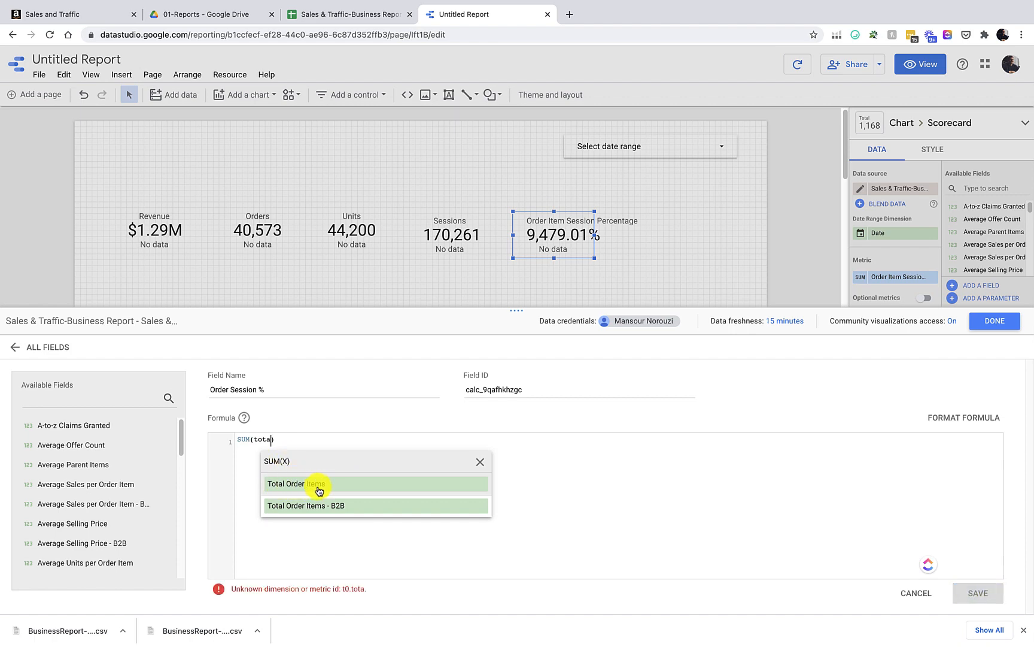
pyautogui.click(318, 486)
# Step: Complete the formula by dividing by SUM(Sessions), and save the calculated field
pyautogui.click(329, 441)
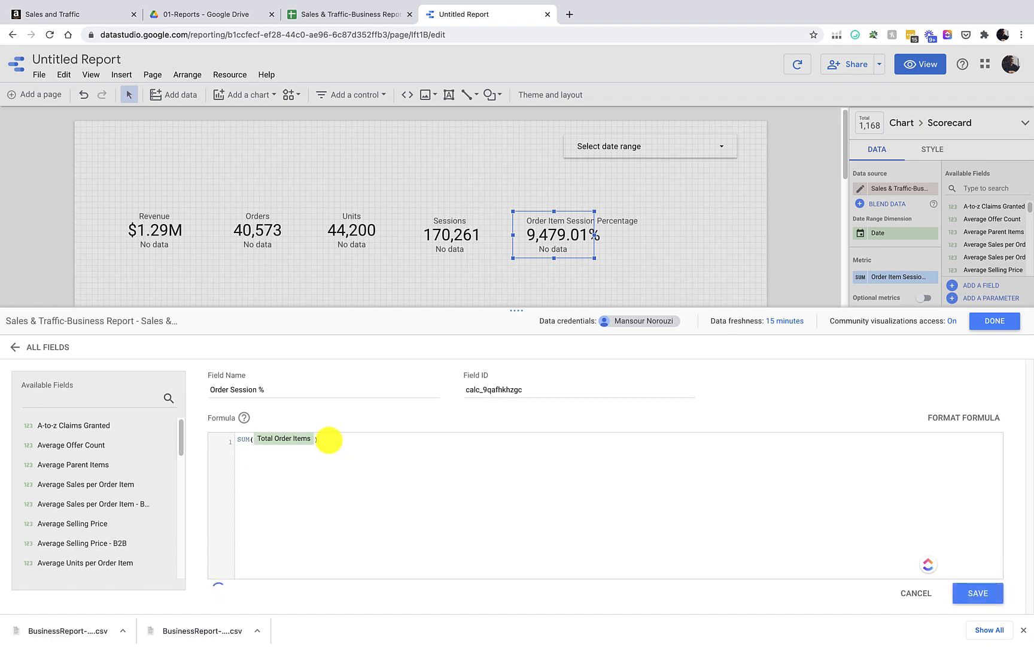
pyautogui.write('/SUM(')
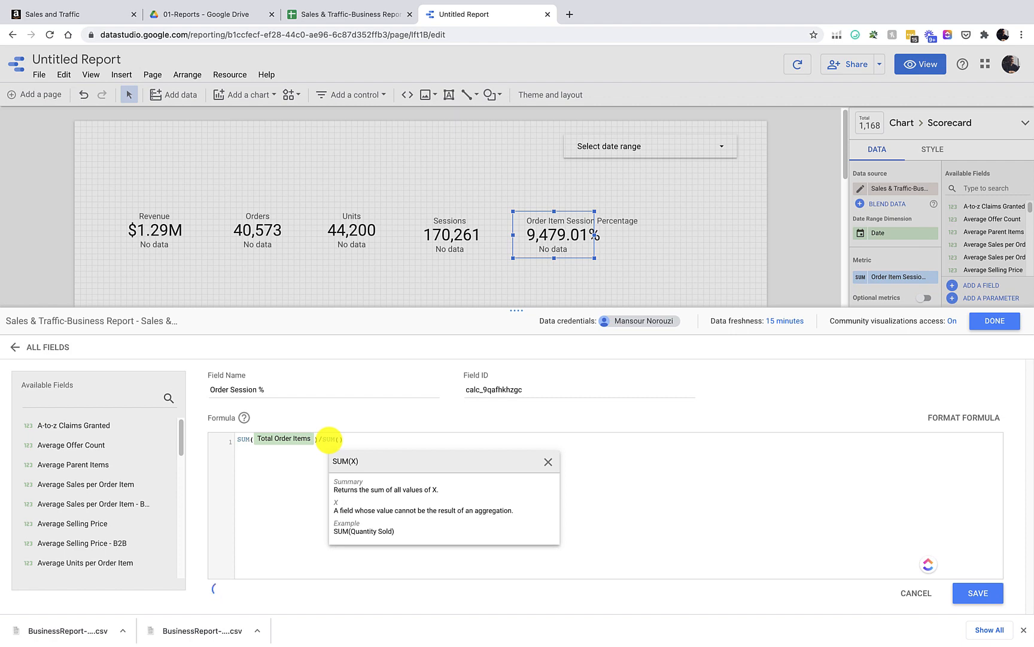
pyautogui.write('sess')
pyautogui.click(365, 482)
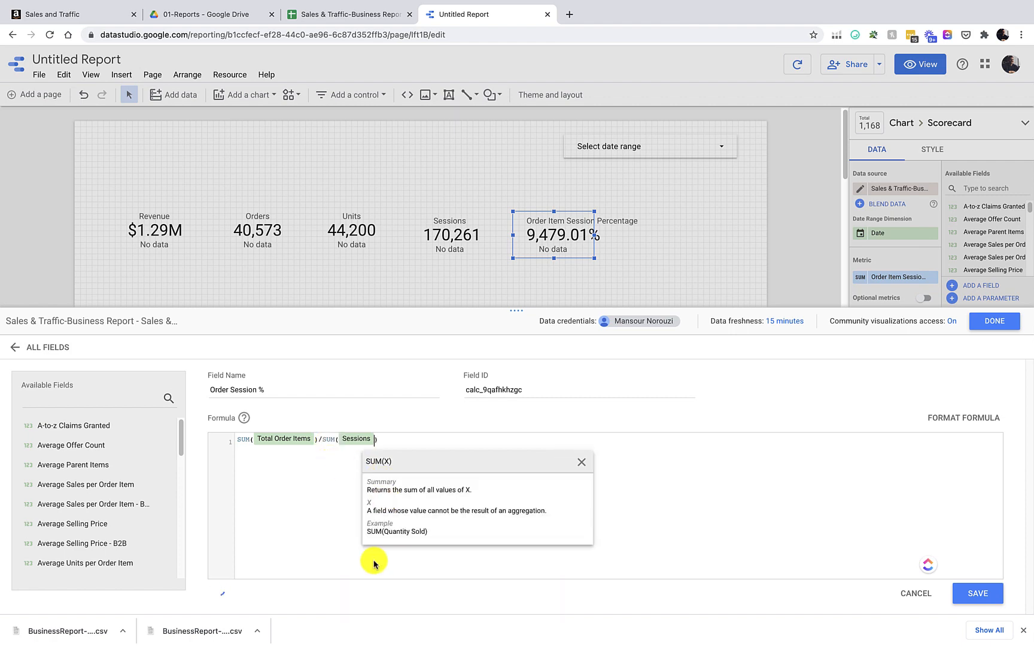
pyautogui.click(291, 496)
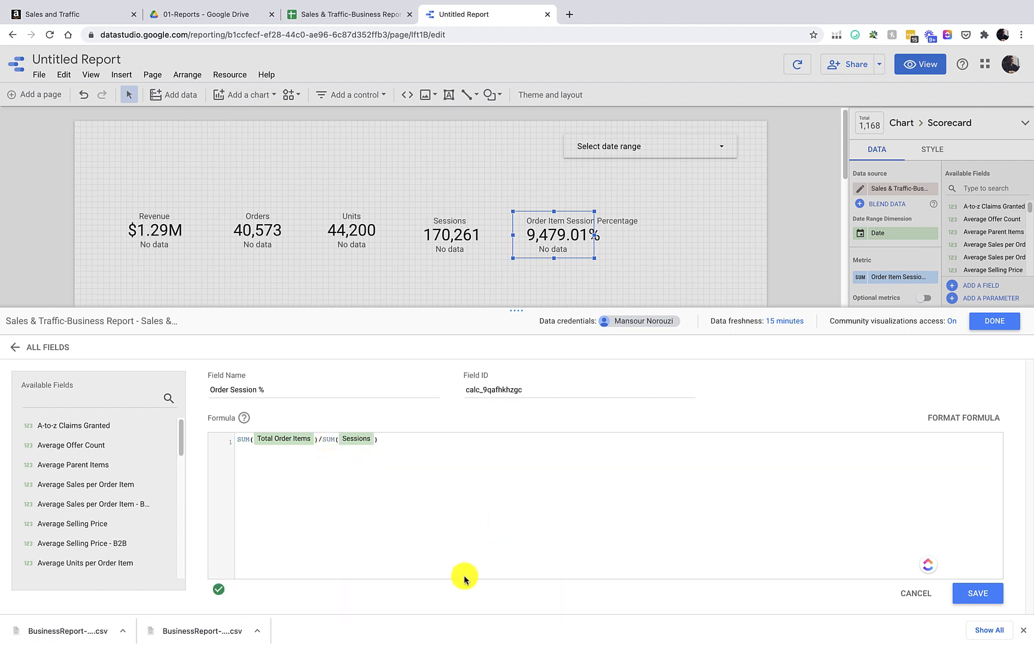
pyautogui.click(970, 594)
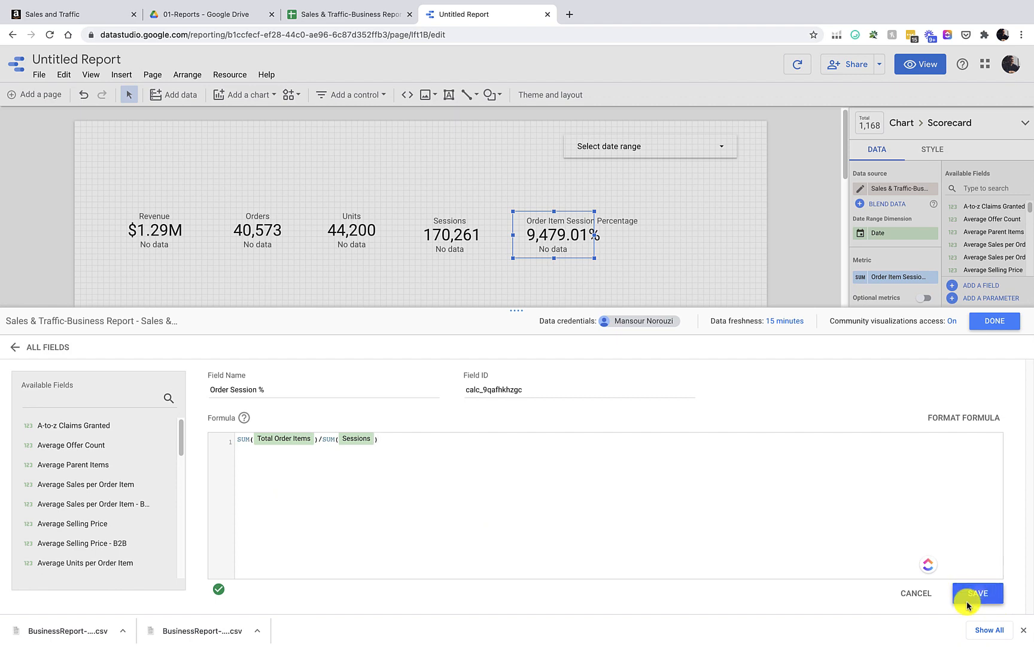
# Step: Set the data type of the Order Session % field to Percent in the data source's field list
pyautogui.click(35, 347)
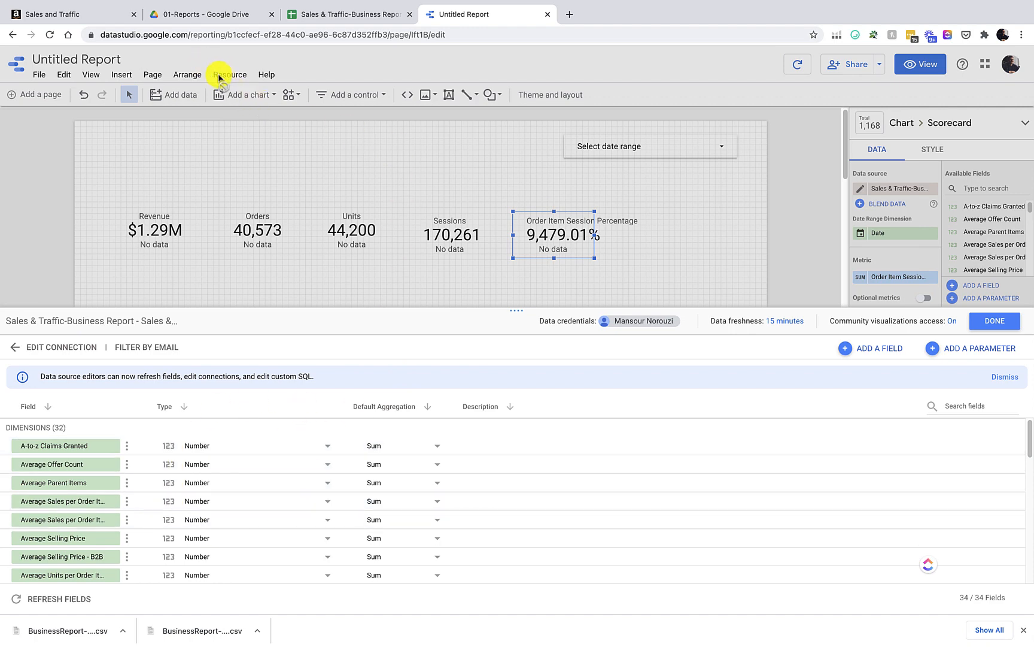
pyautogui.scroll(-8, 359, 497)
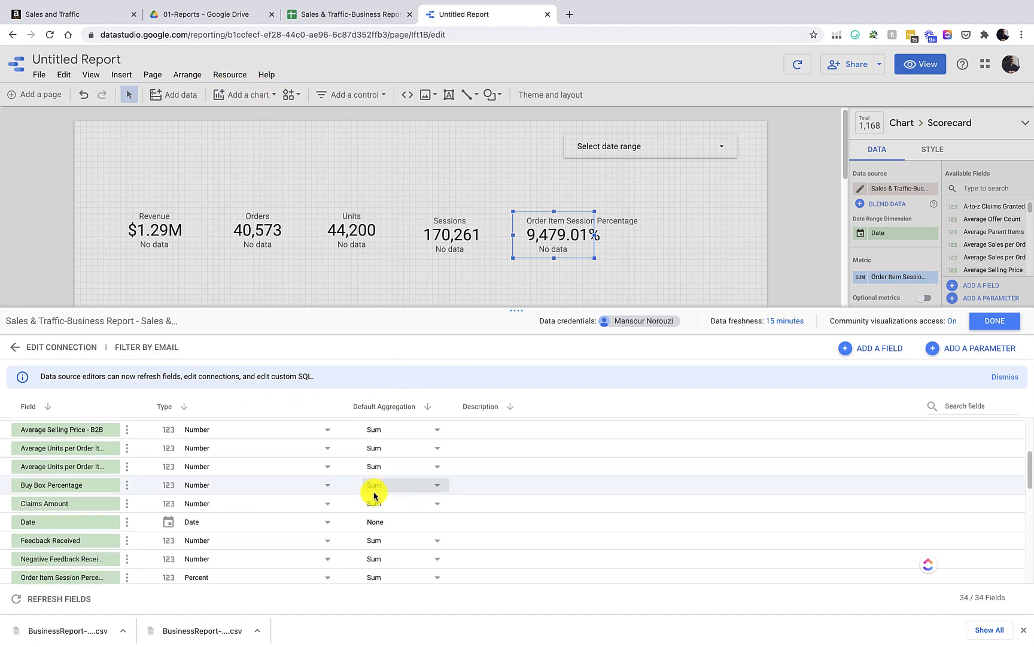
pyautogui.scroll(-10, 270, 525)
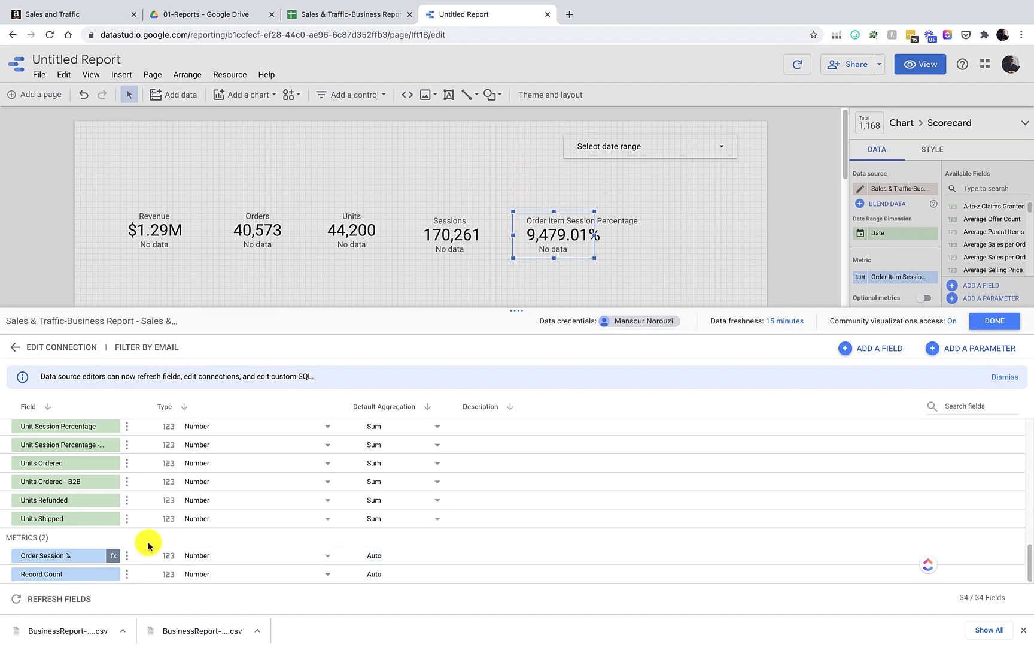
pyautogui.click(217, 555)
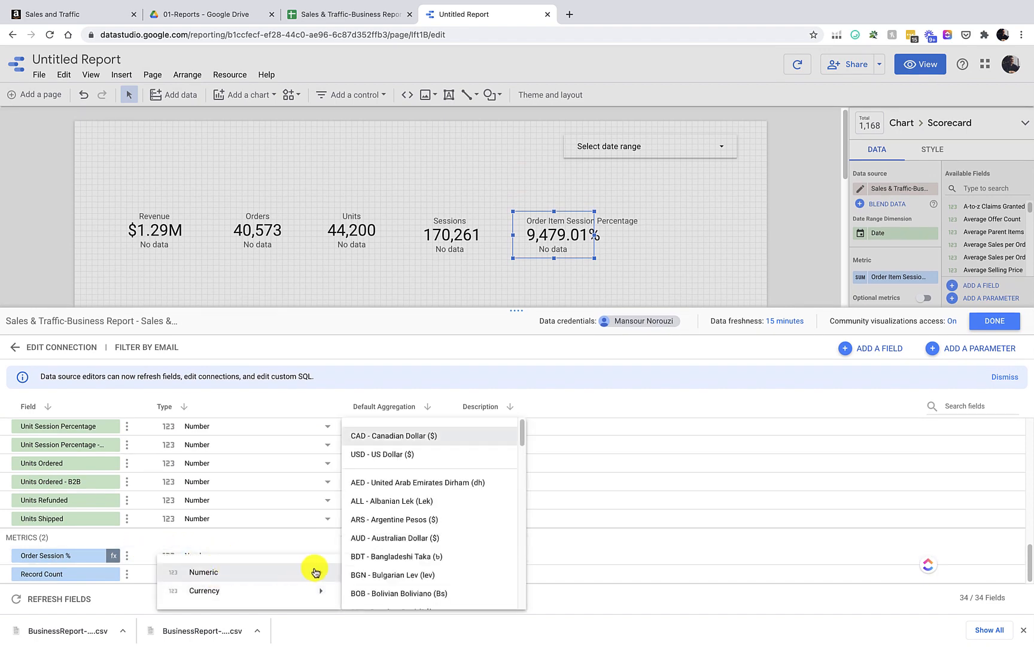
pyautogui.moveTo(238, 578)
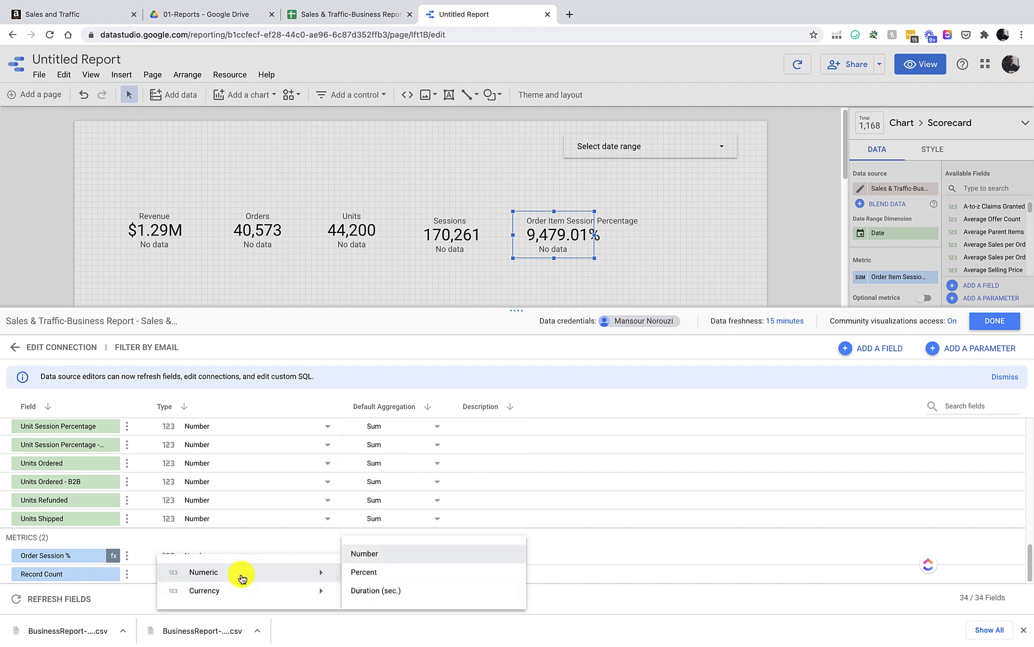
pyautogui.click(367, 572)
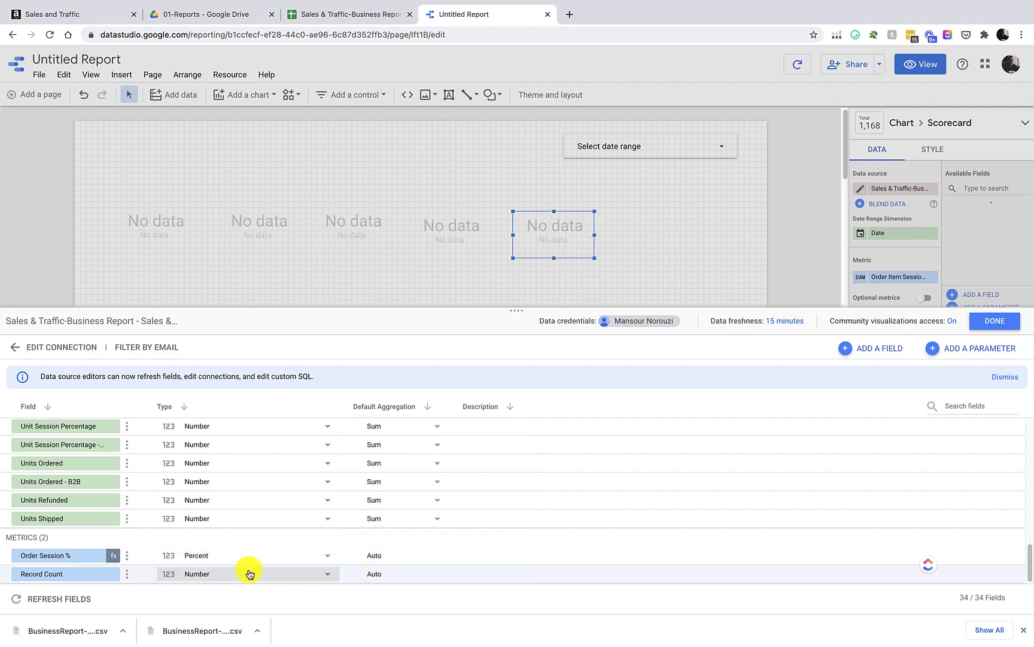
# Step: Return to the report and replace the fifth scorecard's metric with Order Session %
pyautogui.click(995, 321)
pyautogui.scroll(-2, 1005, 510)
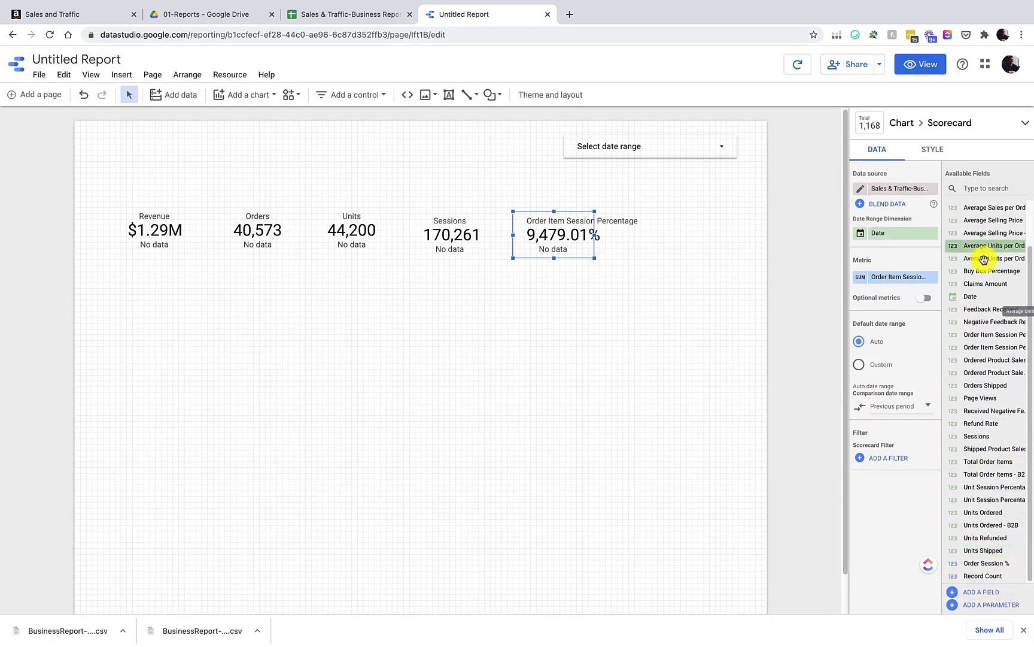
pyautogui.moveTo(985, 566); pyautogui.dragTo(896, 282)
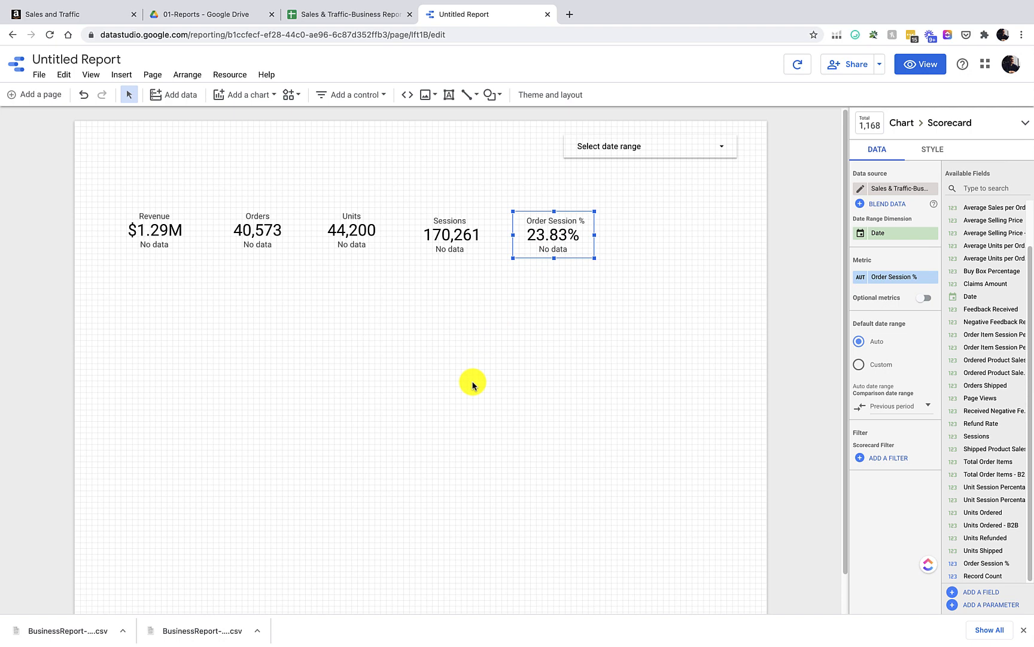
# Step: Duplicate the Order Session % scorecard and place the copy in a second row, below and between Units and Sessions
pyautogui.click(484, 234)
pyautogui.click(546, 240)
pyautogui.moveTo(546, 240); pyautogui.dragTo(658, 240)
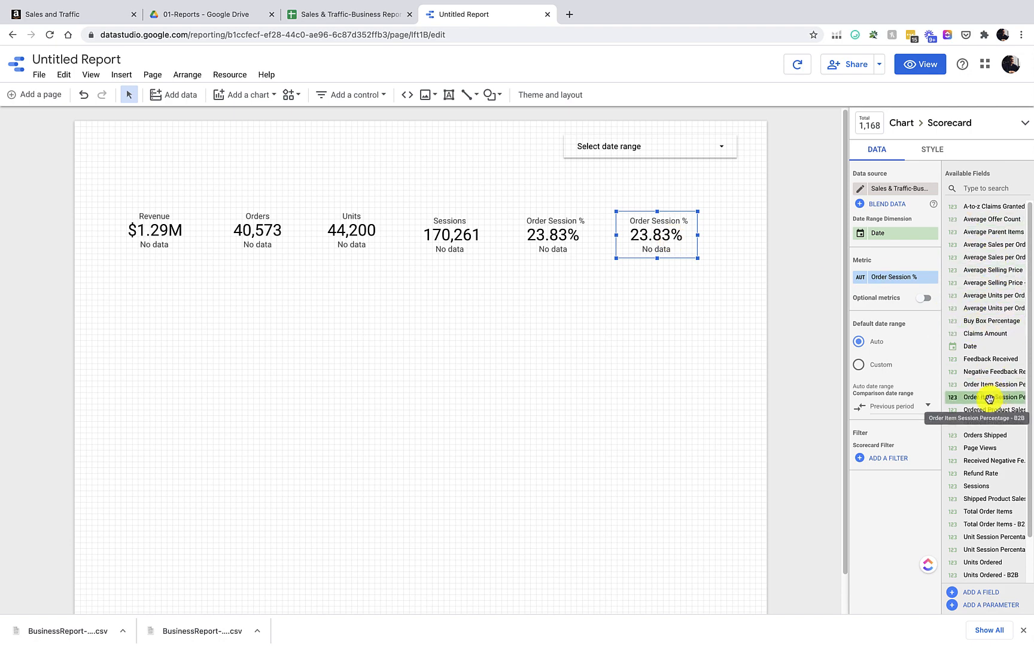
pyautogui.moveTo(649, 234); pyautogui.dragTo(434, 339)
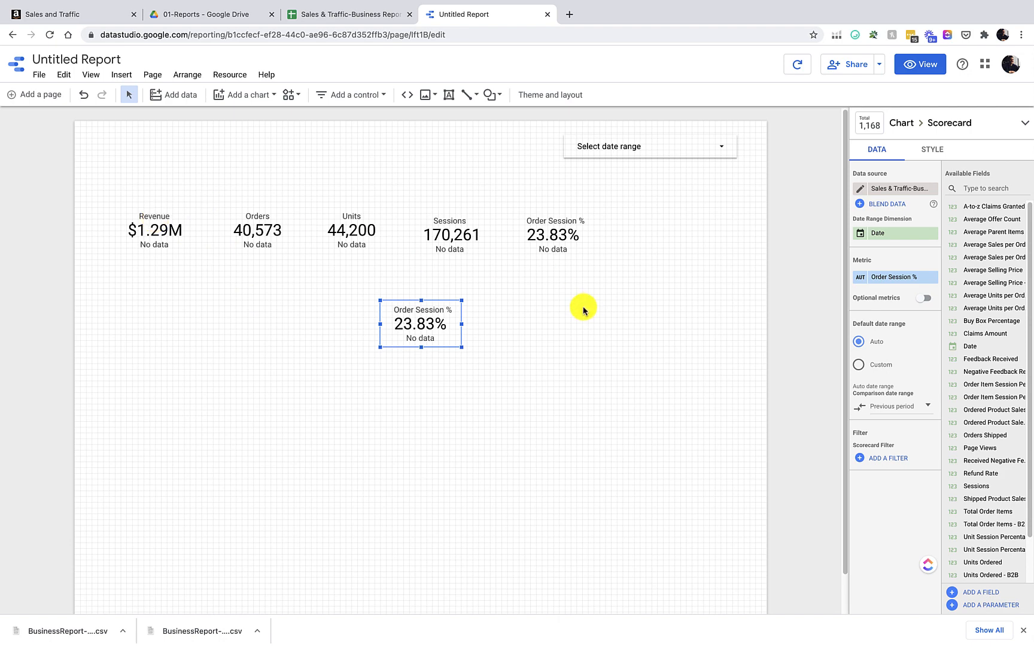
# Step: Create a calculated field named Total Revenue and start its formula with SUM(Ordered Product Sales)
pyautogui.click(979, 593)
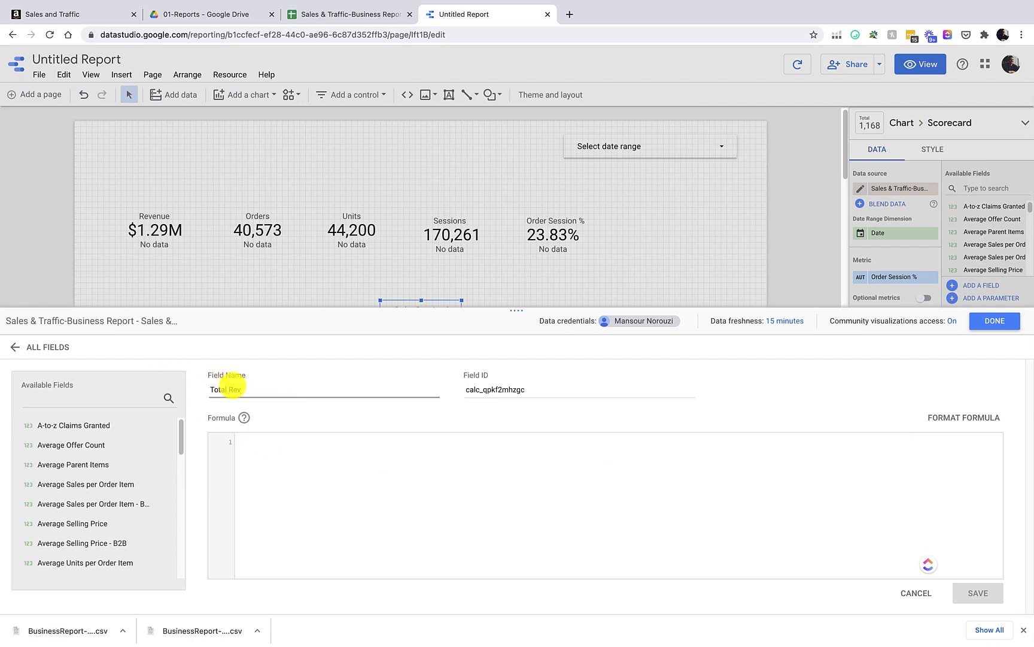
pyautogui.click(293, 482)
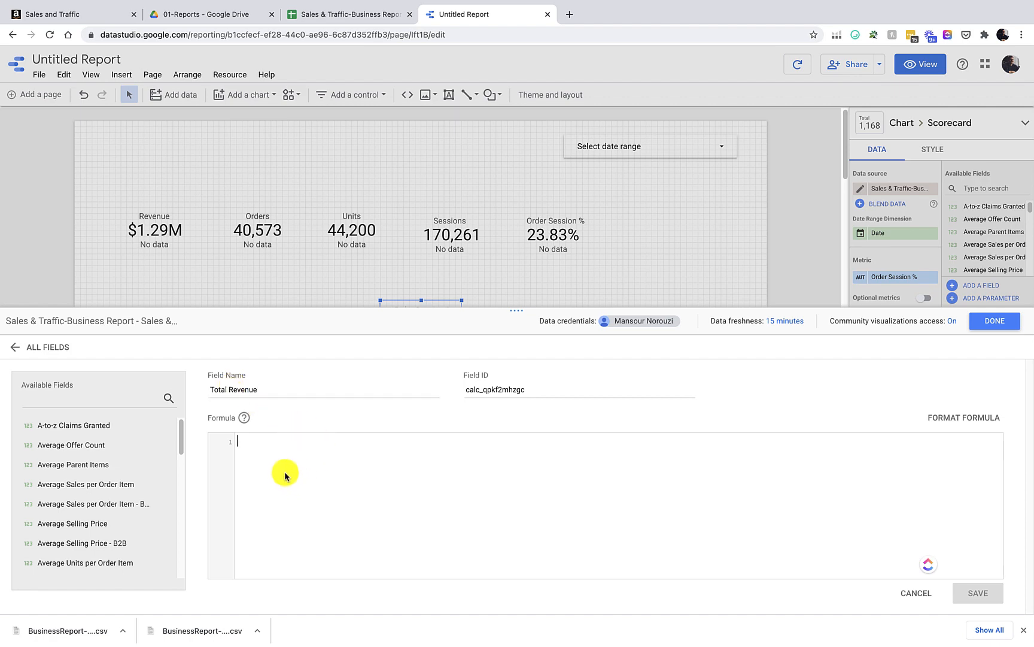
pyautogui.write('sum')
pyautogui.press('Return')
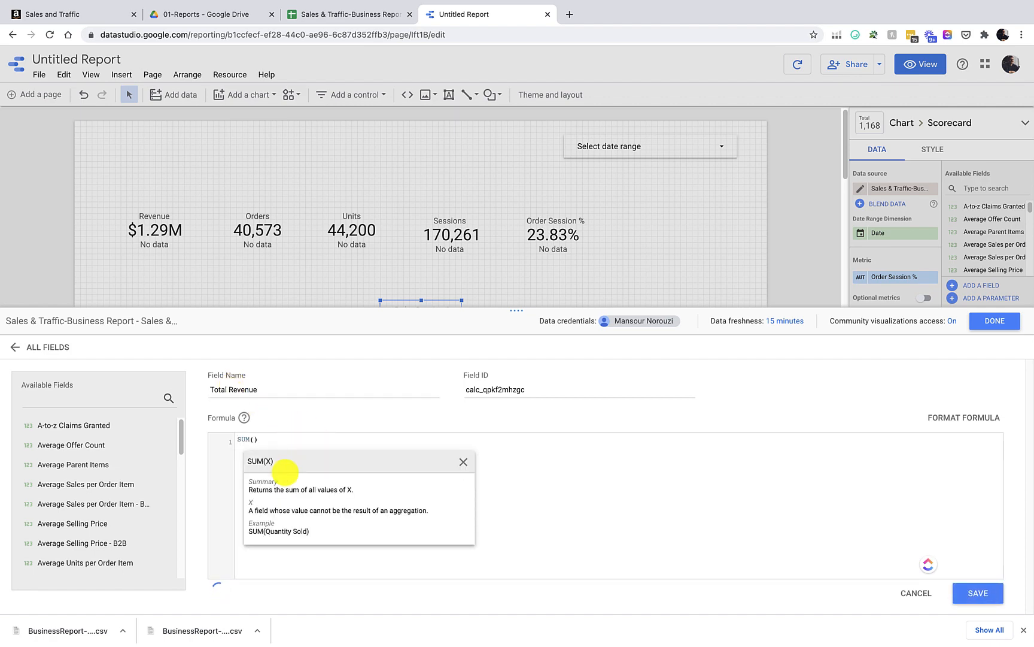
pyautogui.write('ord')
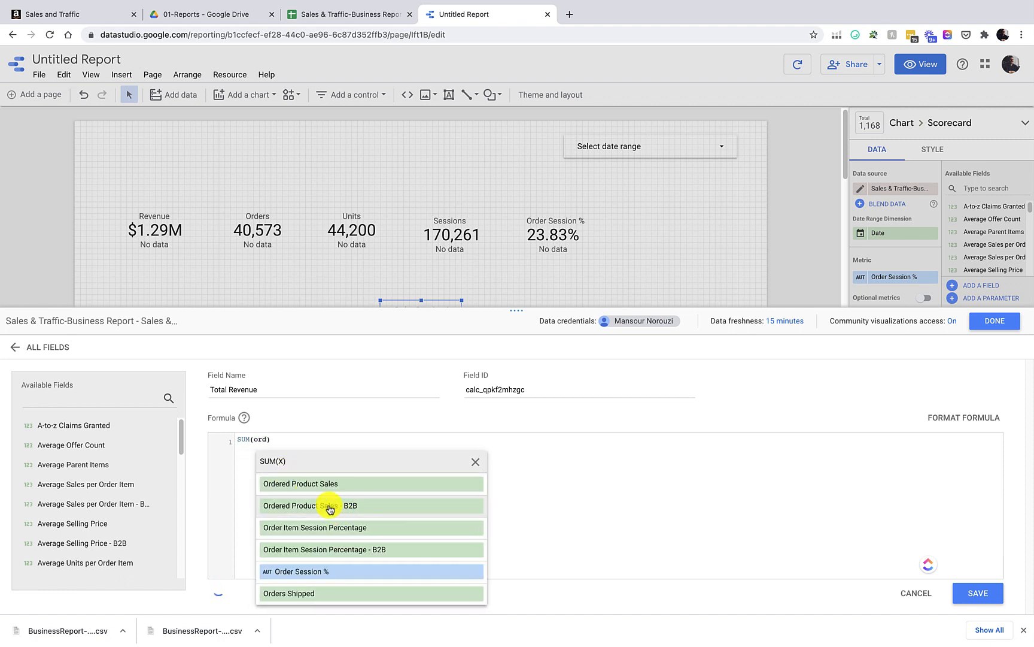
pyautogui.click(307, 484)
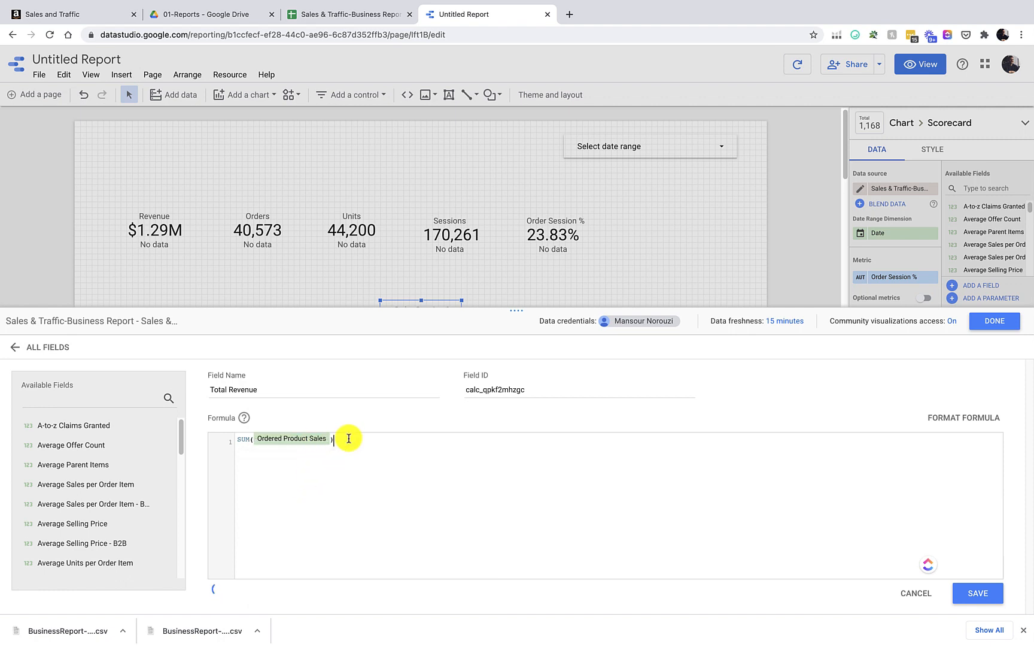
# Step: Complete the Total Revenue formula by adding + SUM(Ordered Product Sales - B2B), and save the calculated field
pyautogui.write('+Sum')
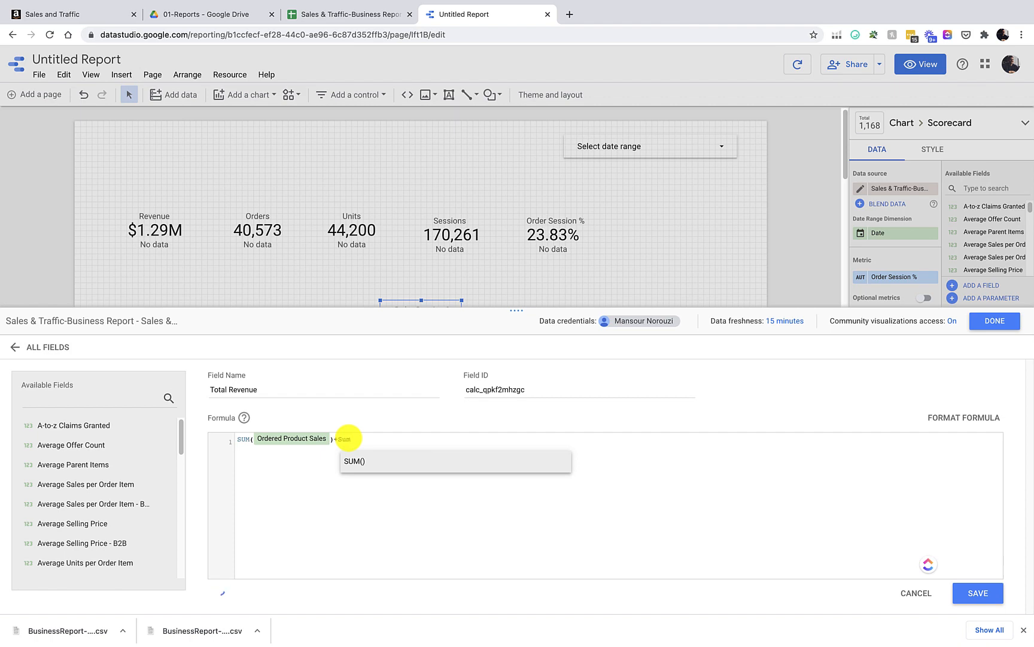
pyautogui.press('Return')
pyautogui.write('sal')
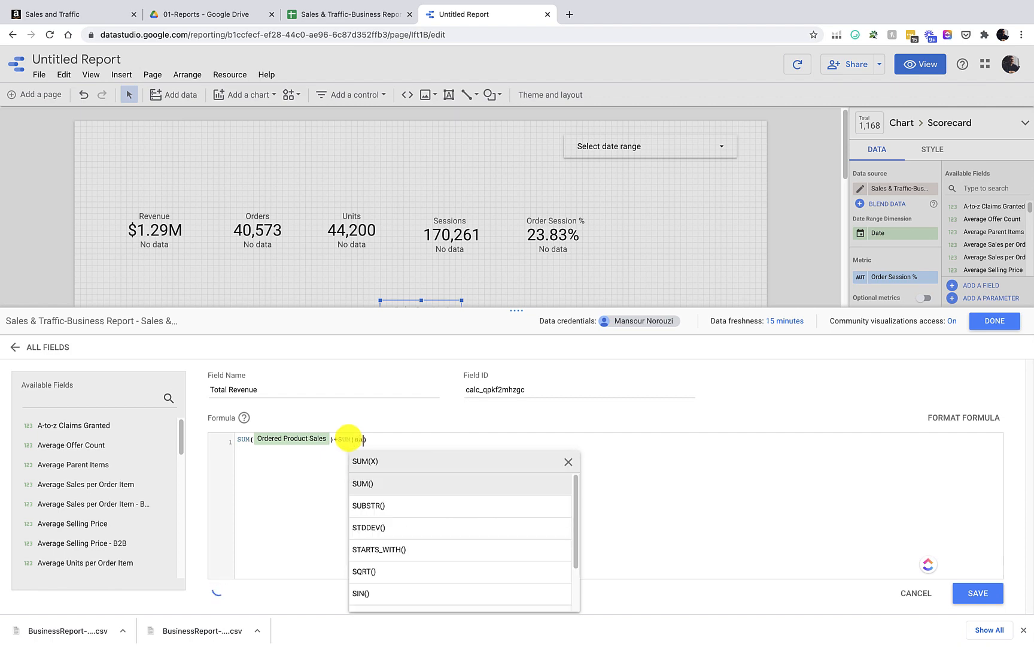
pyautogui.press('BackSpace')
pyautogui.press('BackSpace')
pyautogui.press('BackSpace')
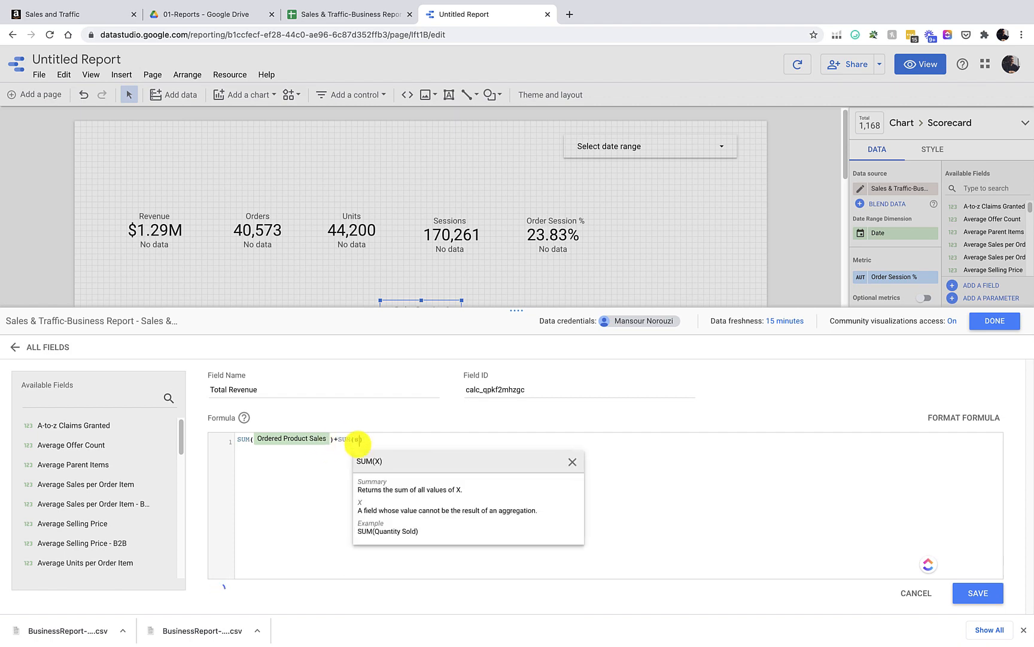
pyautogui.write('ord')
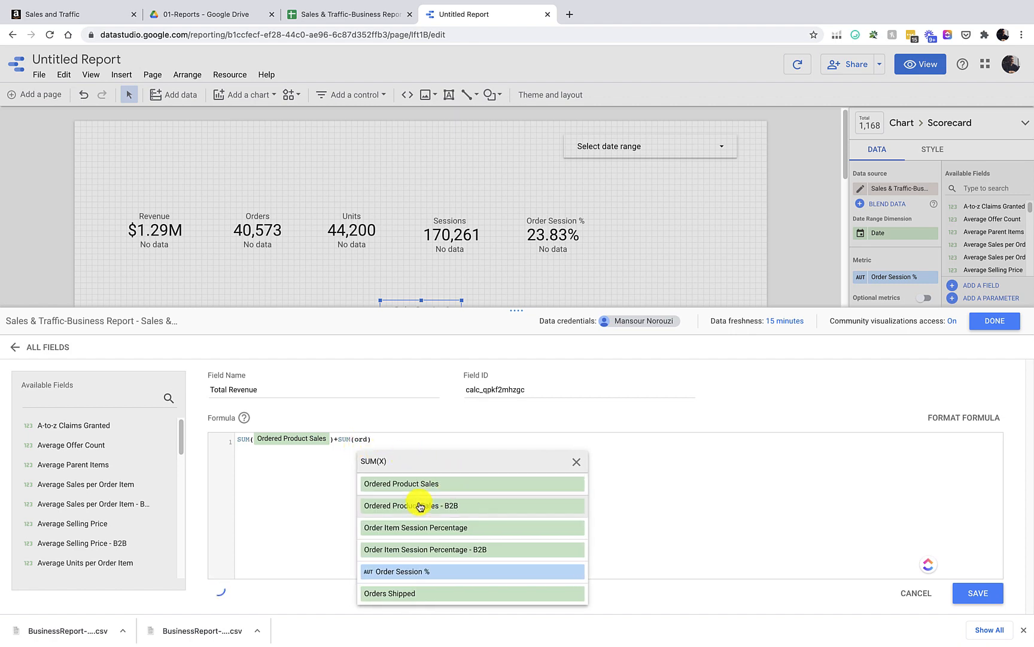
pyautogui.click(434, 512)
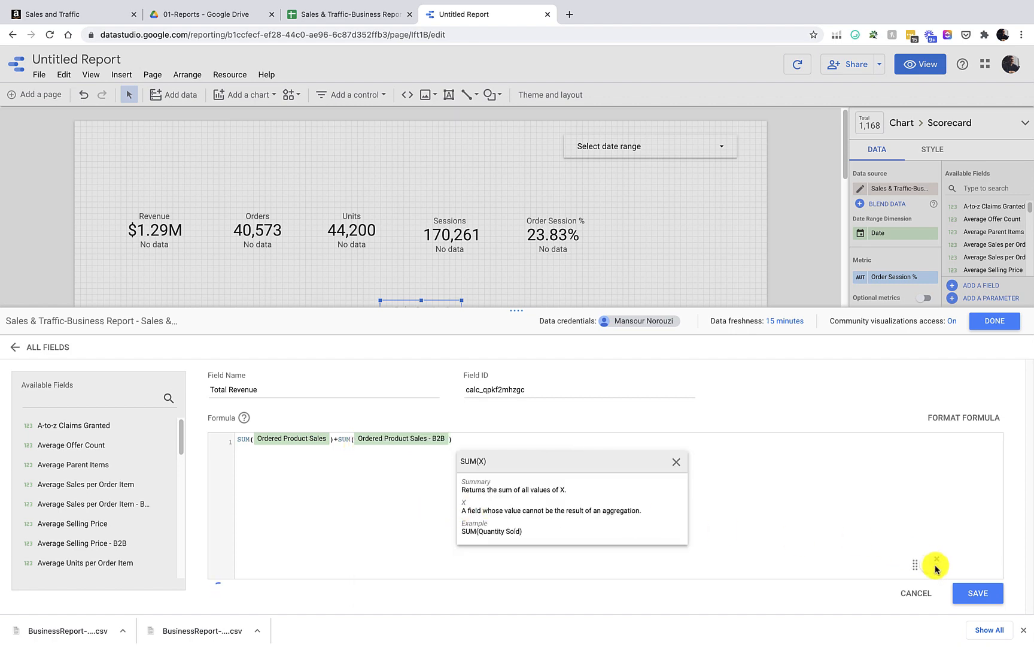
pyautogui.click(977, 594)
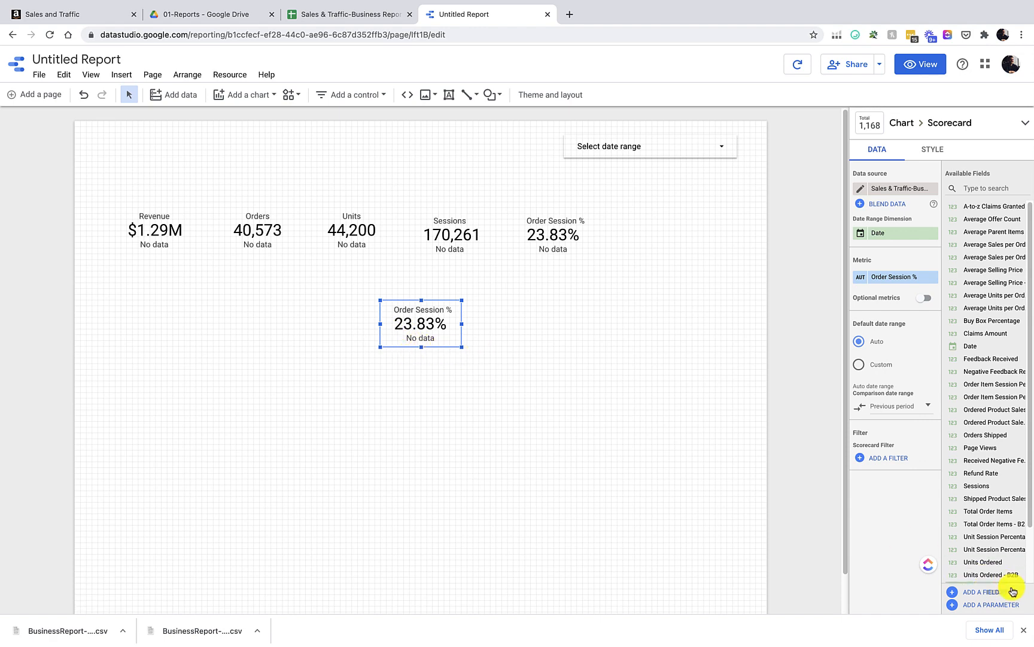
# Step: Turn the duplicated Order Session % scorecard into a Total Revenue scorecard with compact numbers, placed directly below Revenue
pyautogui.scroll(-1, 994, 497)
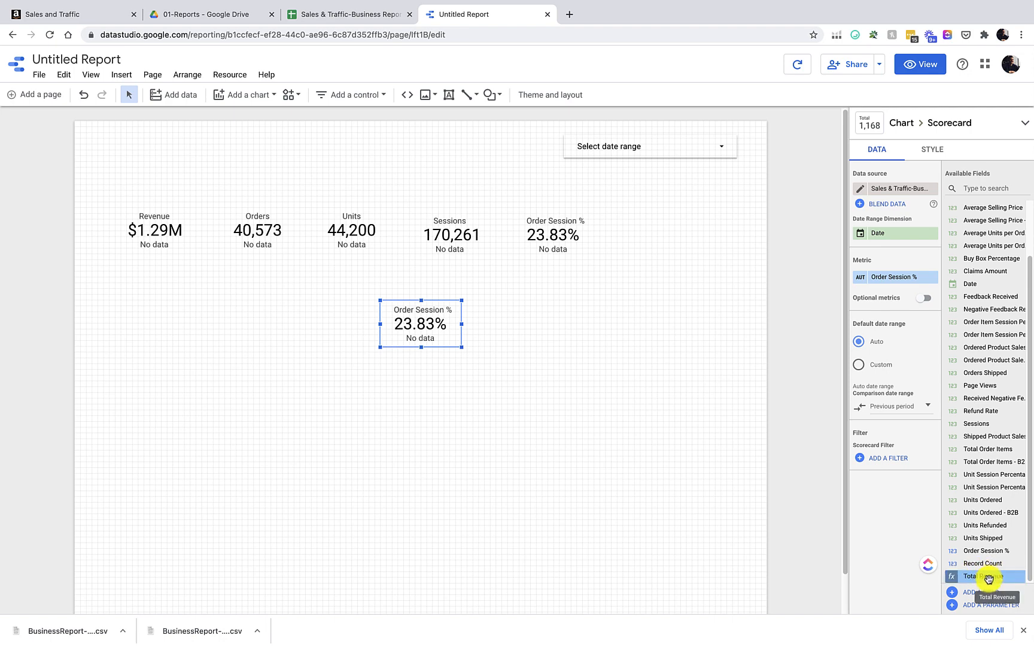
pyautogui.moveTo(983, 578); pyautogui.dragTo(898, 278)
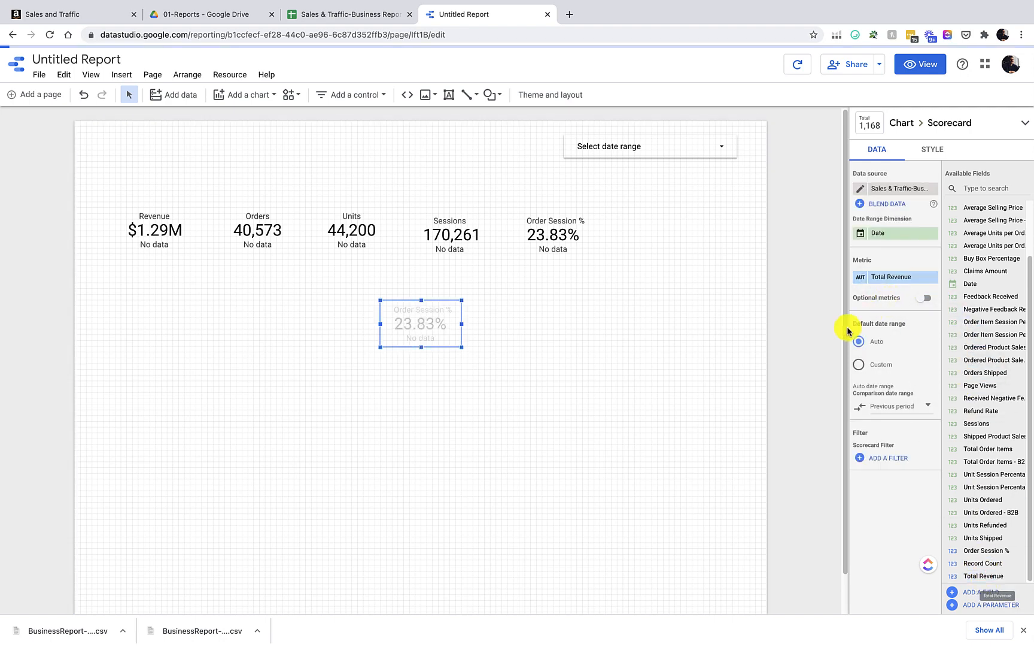
pyautogui.moveTo(422, 323); pyautogui.dragTo(164, 292)
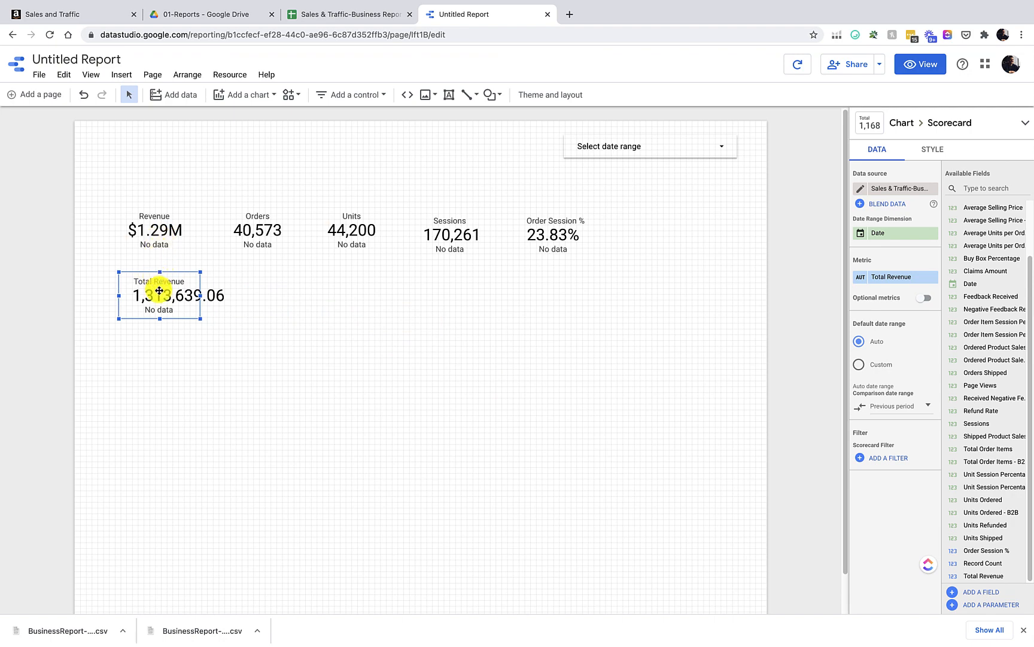
pyautogui.click(933, 151)
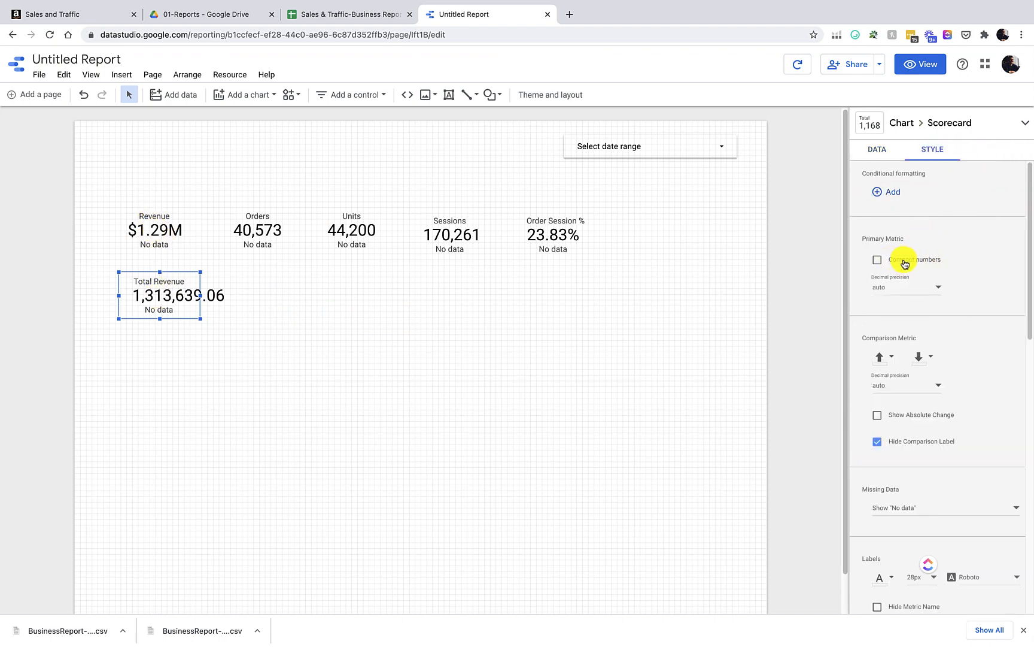
pyautogui.click(904, 263)
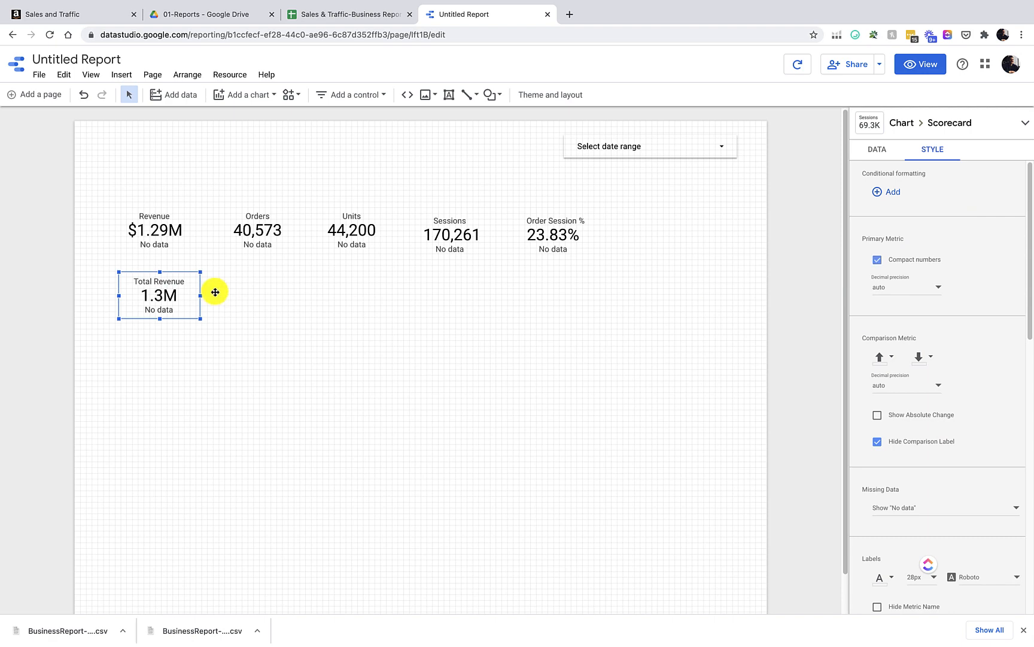
# Step: Preview the report in view mode with the date range control set to Last 30 days
pyautogui.click(929, 72)
pyautogui.click(800, 130)
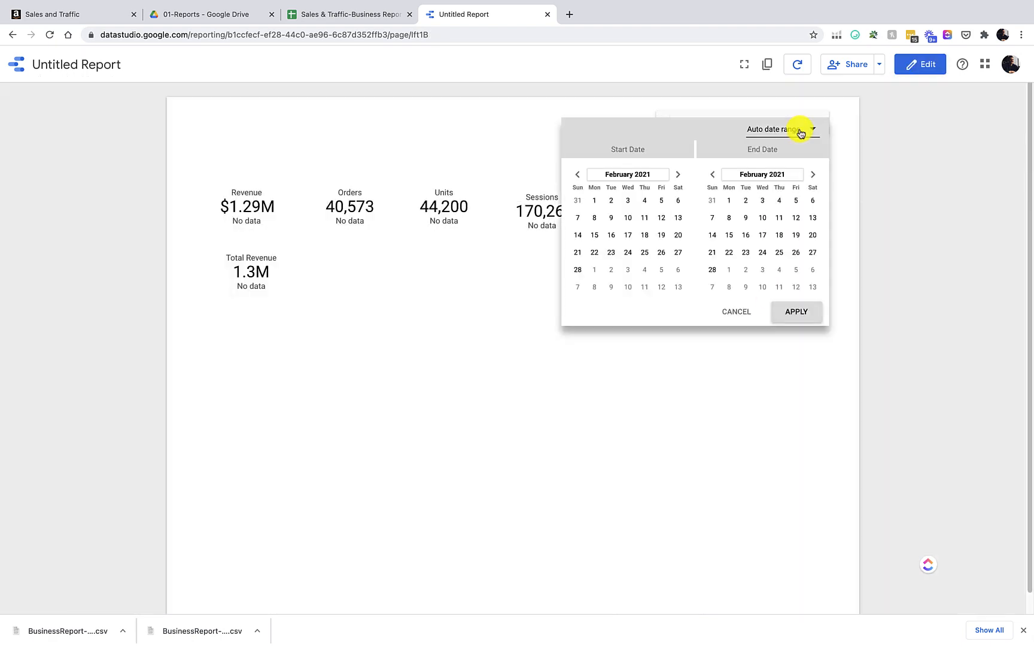
pyautogui.click(815, 133)
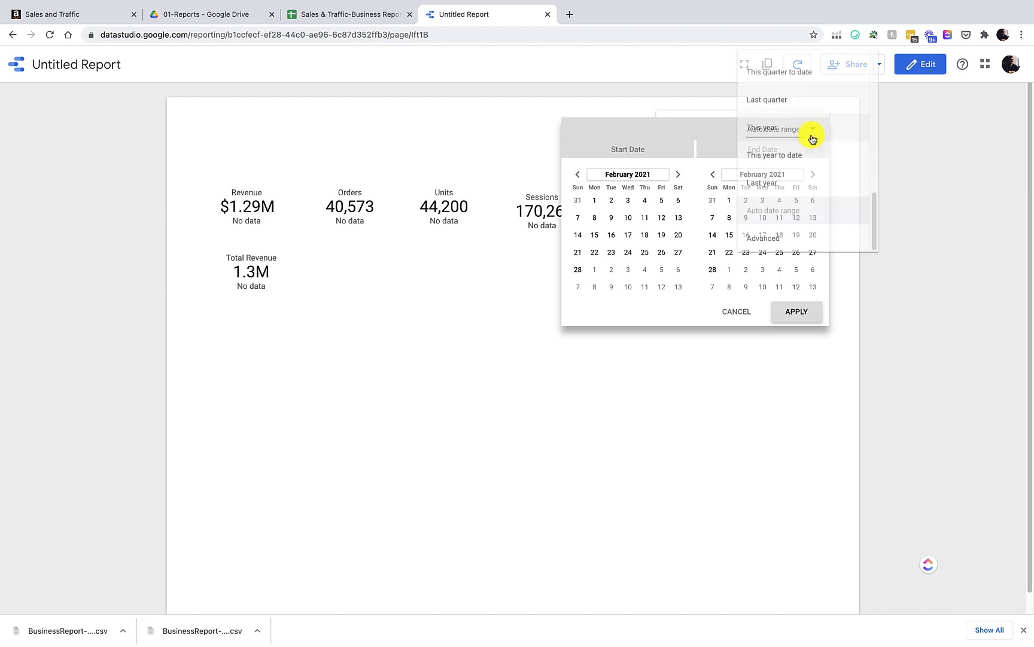
pyautogui.scroll(10, 808, 144)
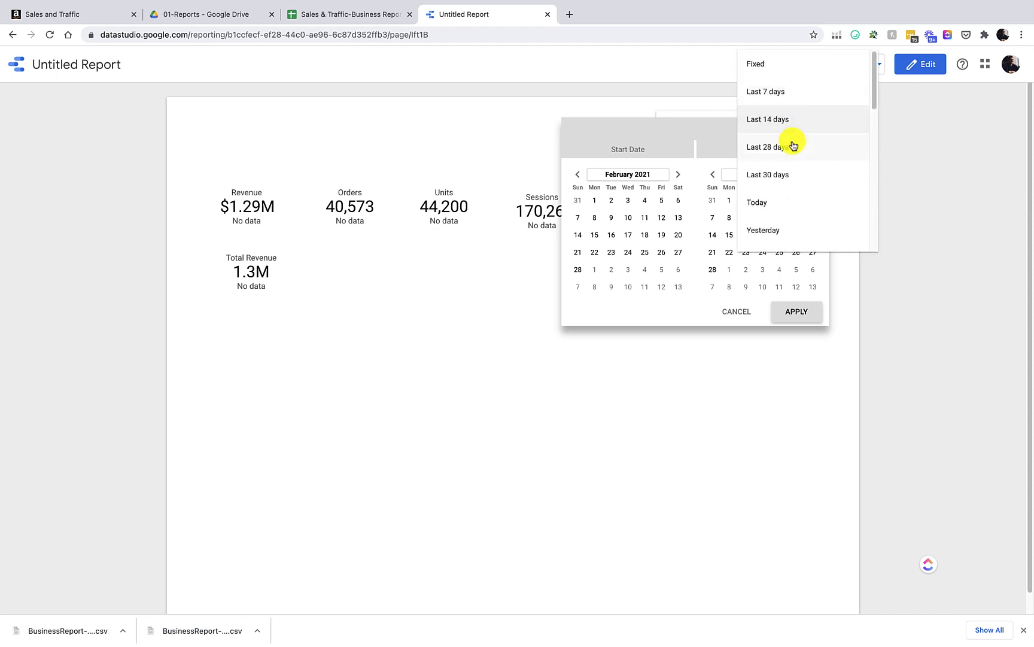
pyautogui.click(782, 174)
pyautogui.click(800, 314)
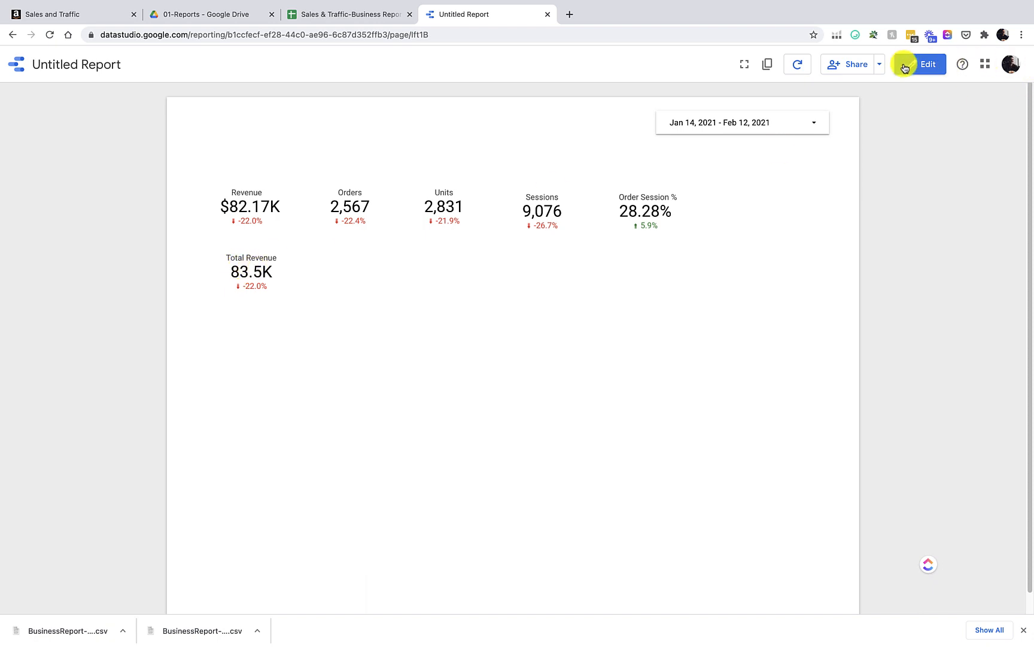
# Step: Return to edit mode and delete the Total Revenue scorecard below Revenue
pyautogui.click(927, 71)
pyautogui.click(162, 291)
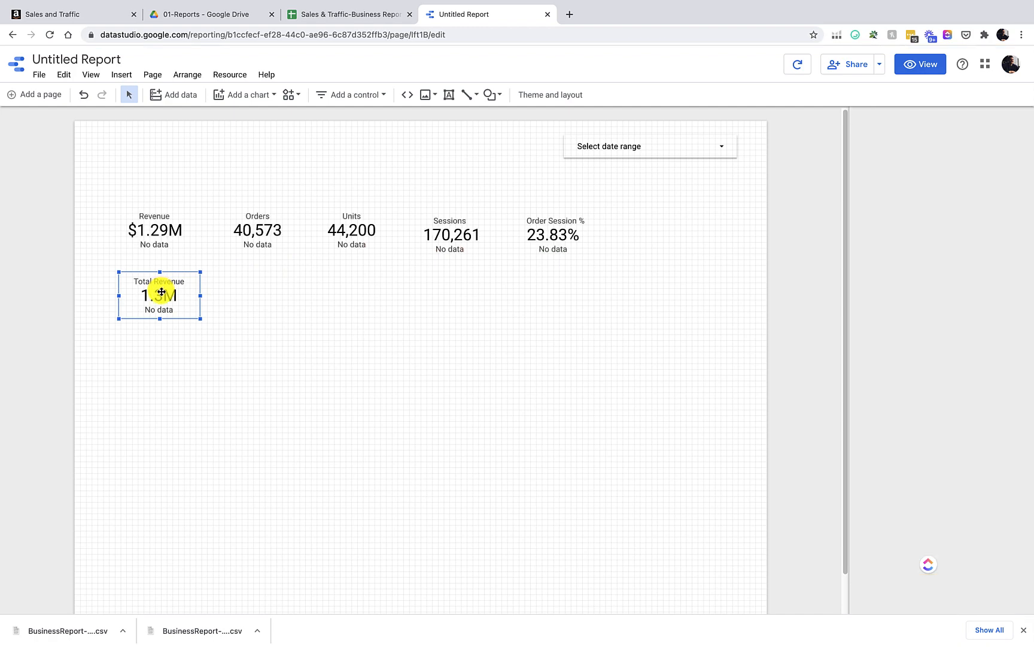
pyautogui.press('Delete')
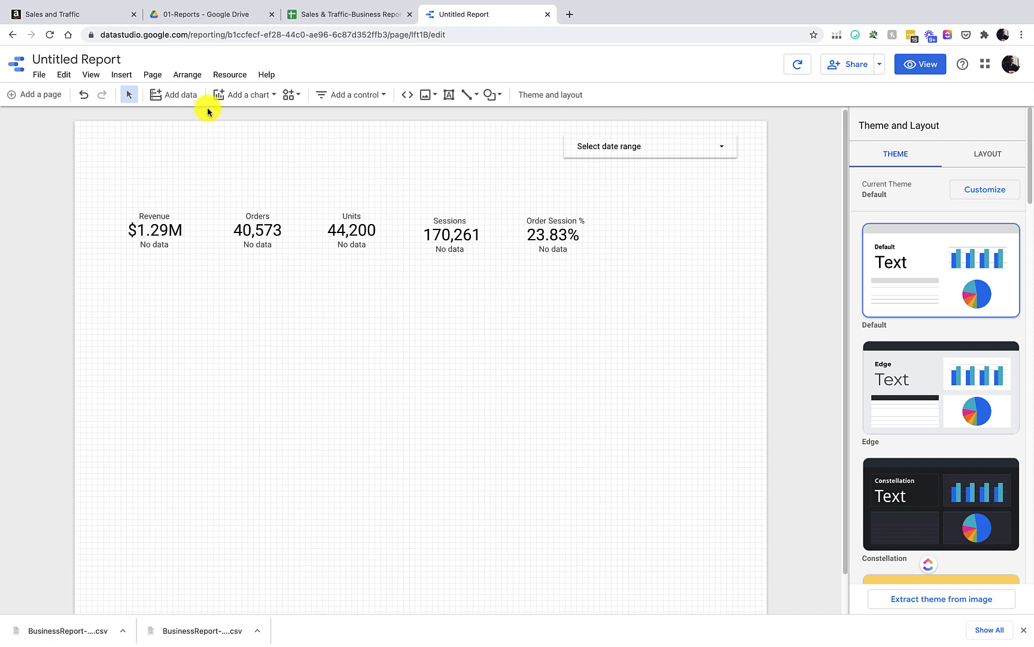
# Step: Insert a line chart below the scorecard row and widen it to reach almost to the page's right edge
pyautogui.click(247, 95)
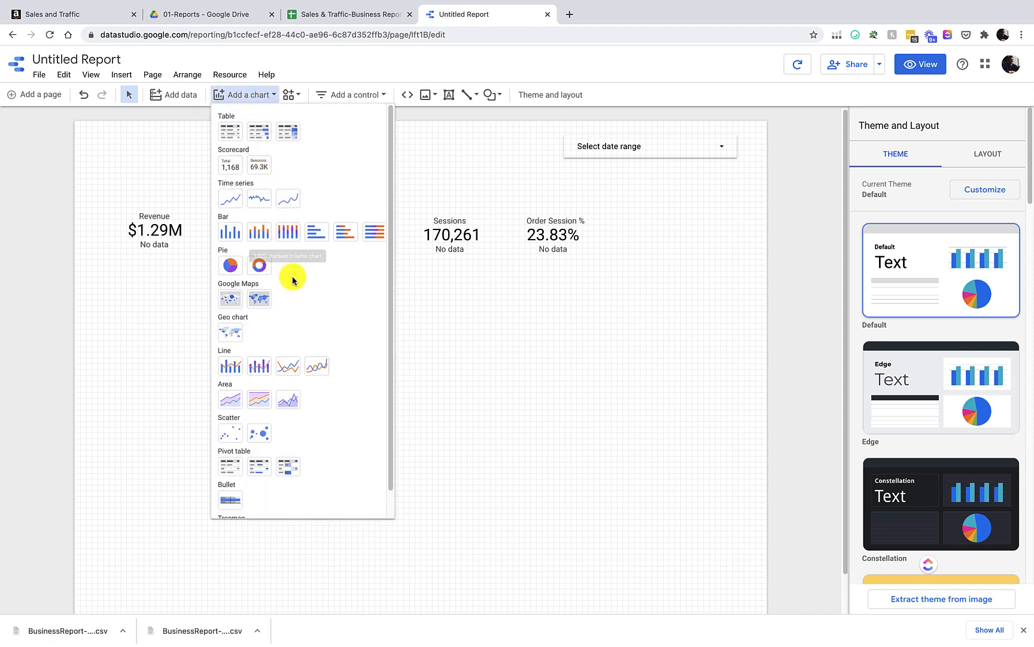
pyautogui.scroll(-1, 293, 281)
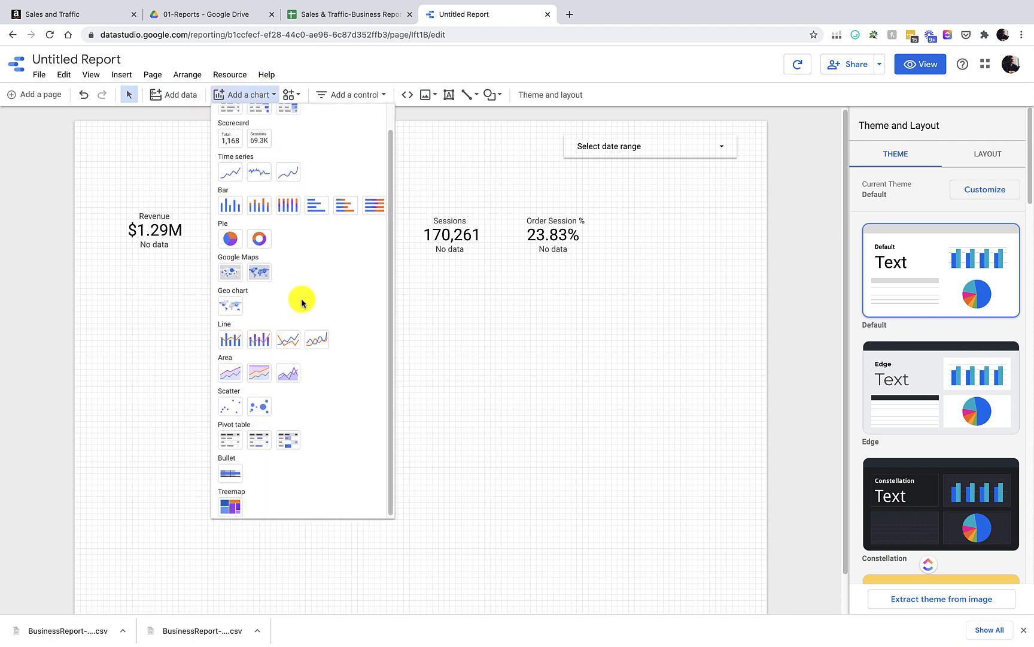
pyautogui.click(290, 341)
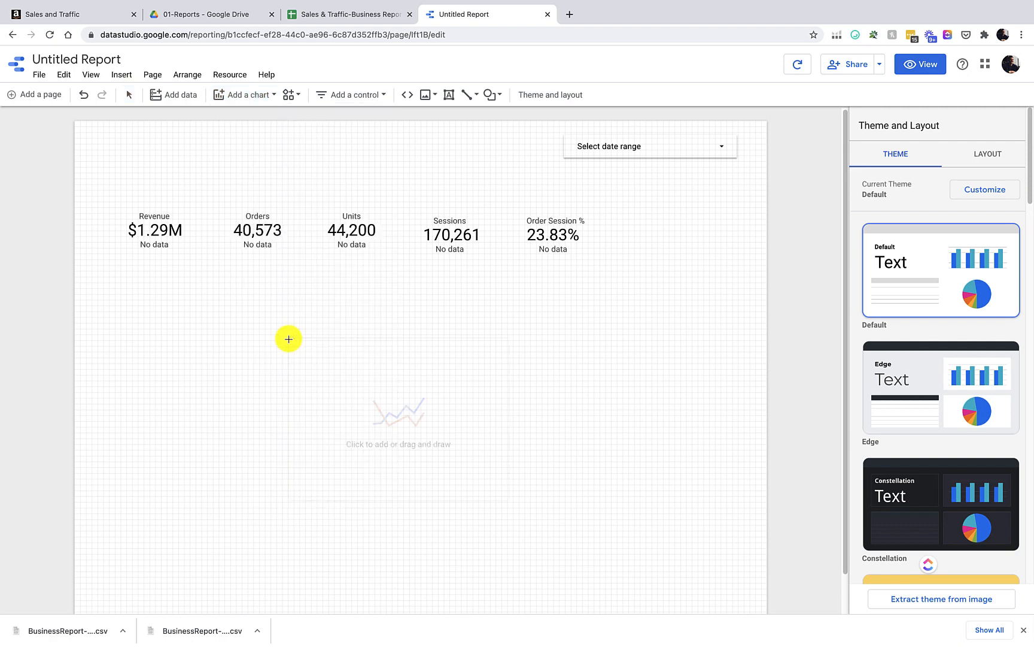
pyautogui.click(139, 310)
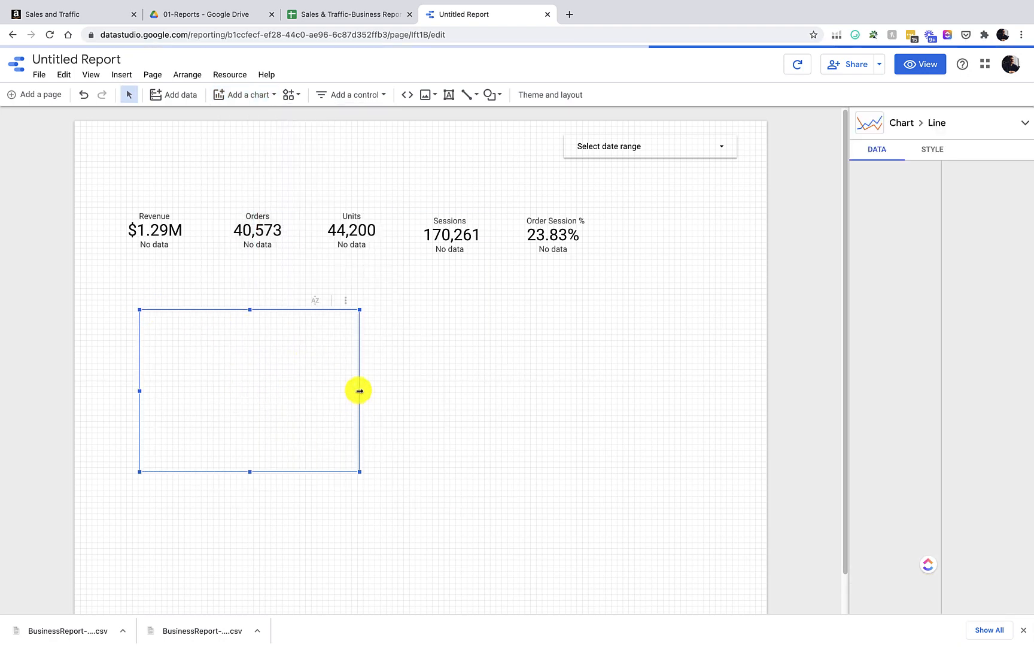
pyautogui.moveTo(359, 390); pyautogui.dragTo(373, 391)
pyautogui.moveTo(544, 395); pyautogui.dragTo(731, 395)
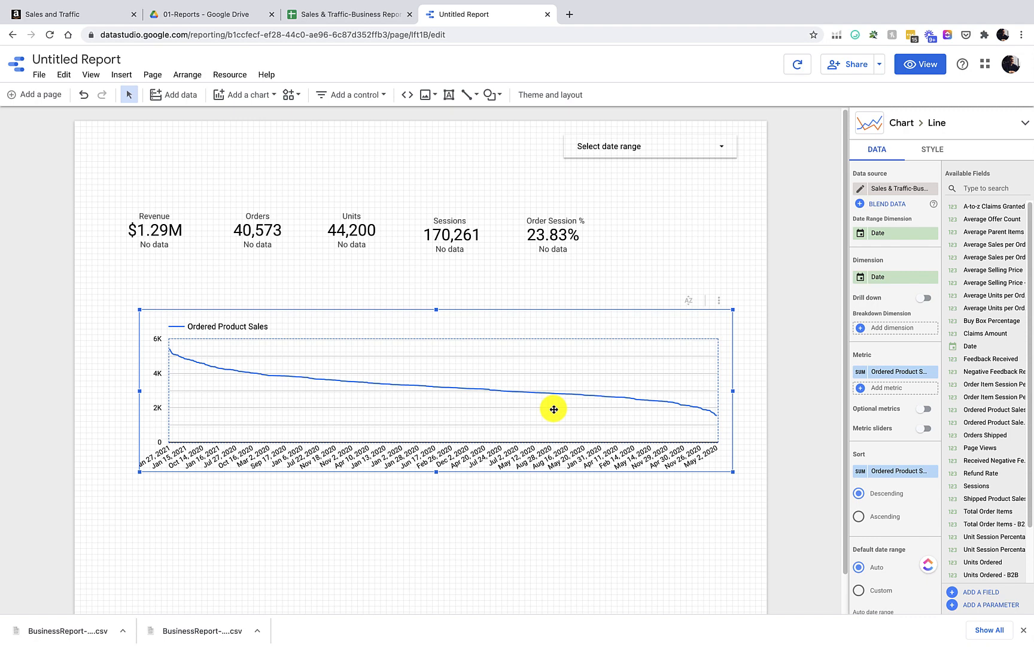
# Step: Add Total Order Items as a second metric to the line chart, alongside Ordered Product Sales
pyautogui.click(707, 254)
pyautogui.click(593, 365)
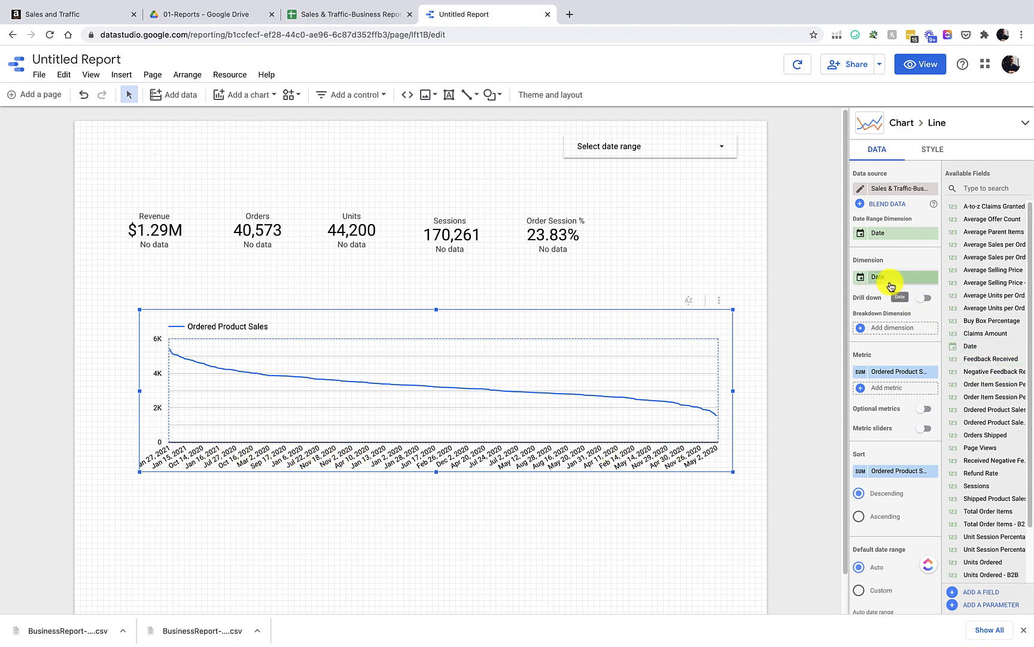
pyautogui.scroll(-2, 903, 371)
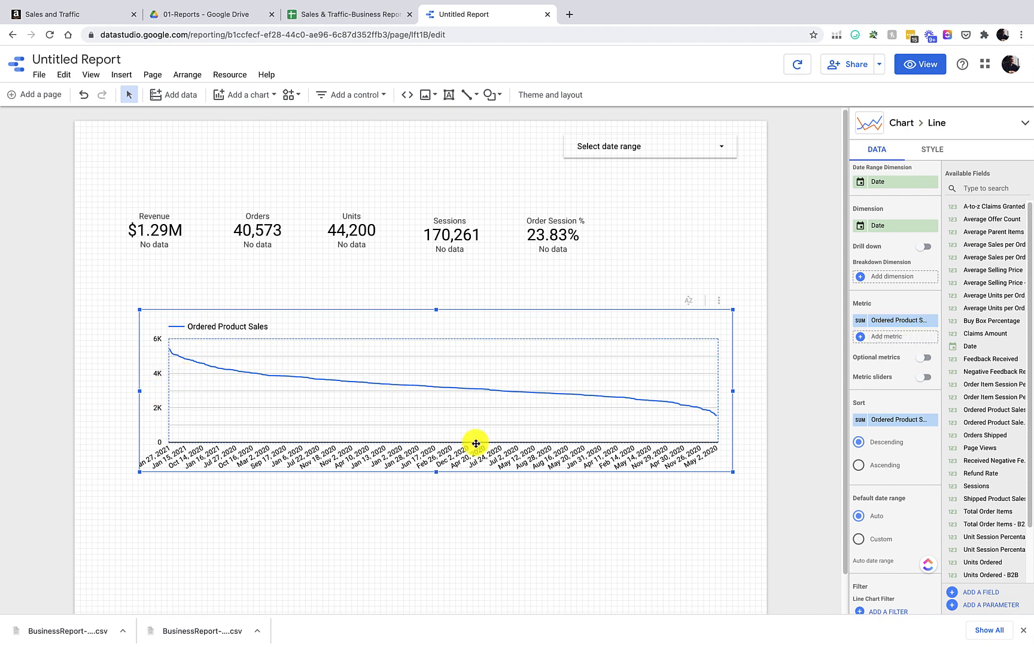
pyautogui.click(865, 336)
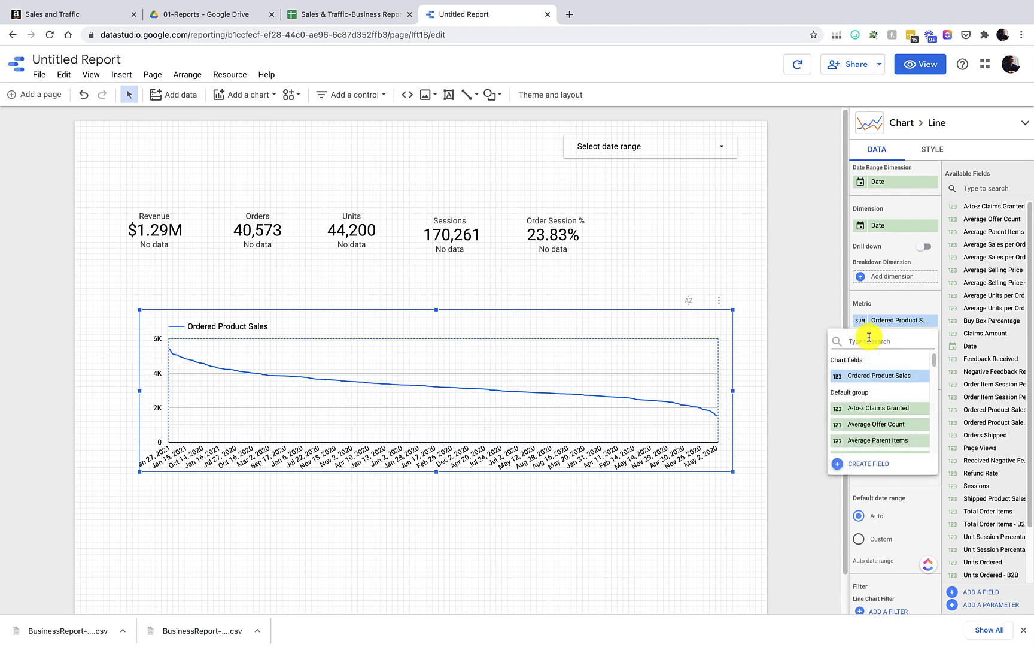
pyautogui.write('order')
pyautogui.moveTo(936, 379); pyautogui.dragTo(932, 433)
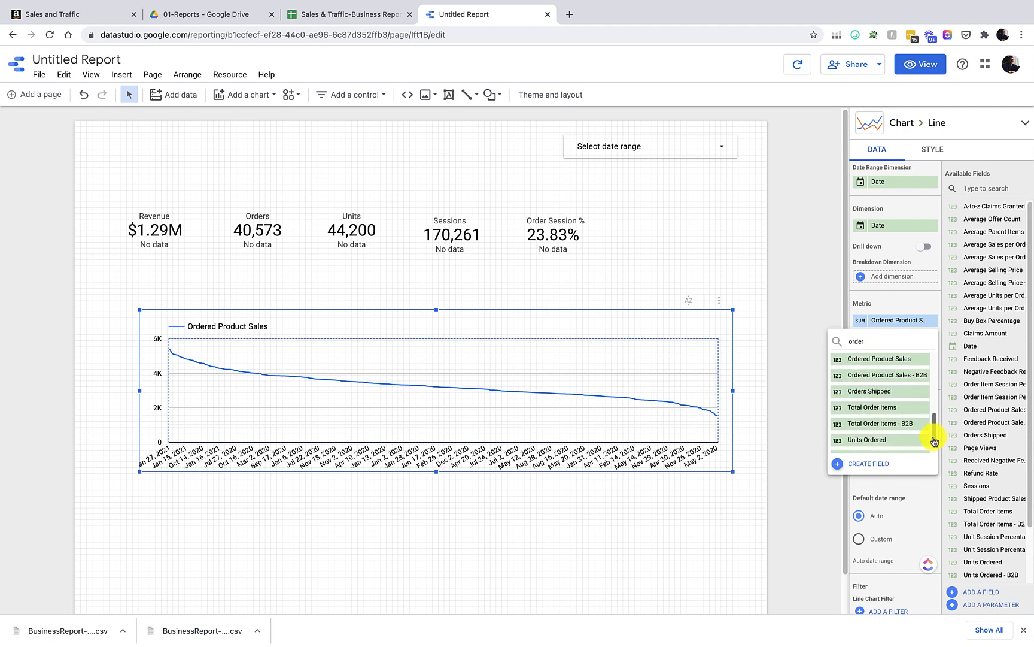
pyautogui.click(876, 410)
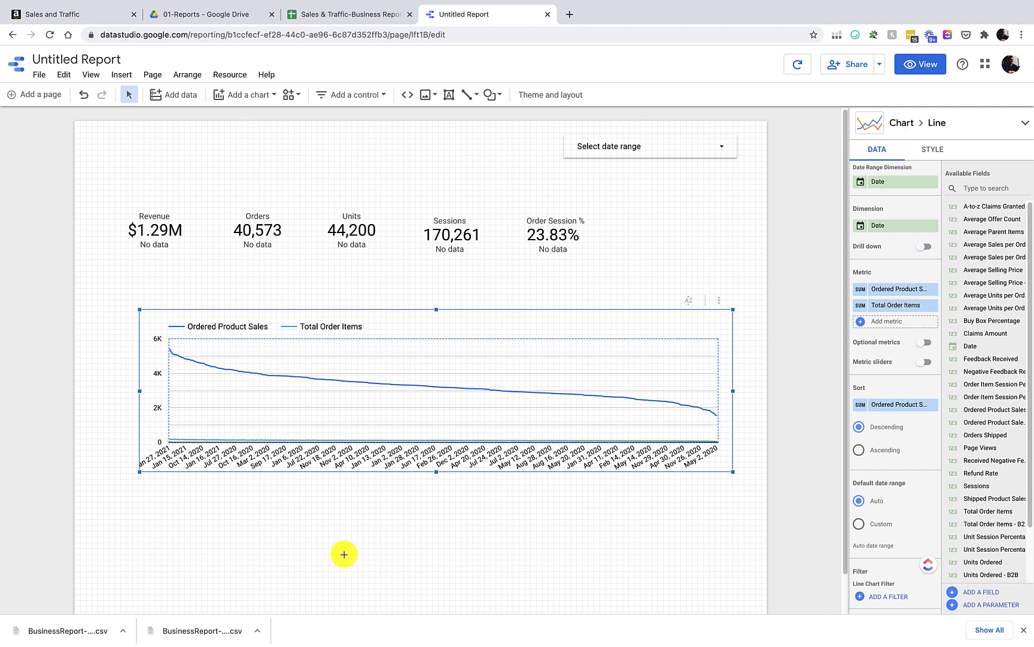
pyautogui.click(344, 554)
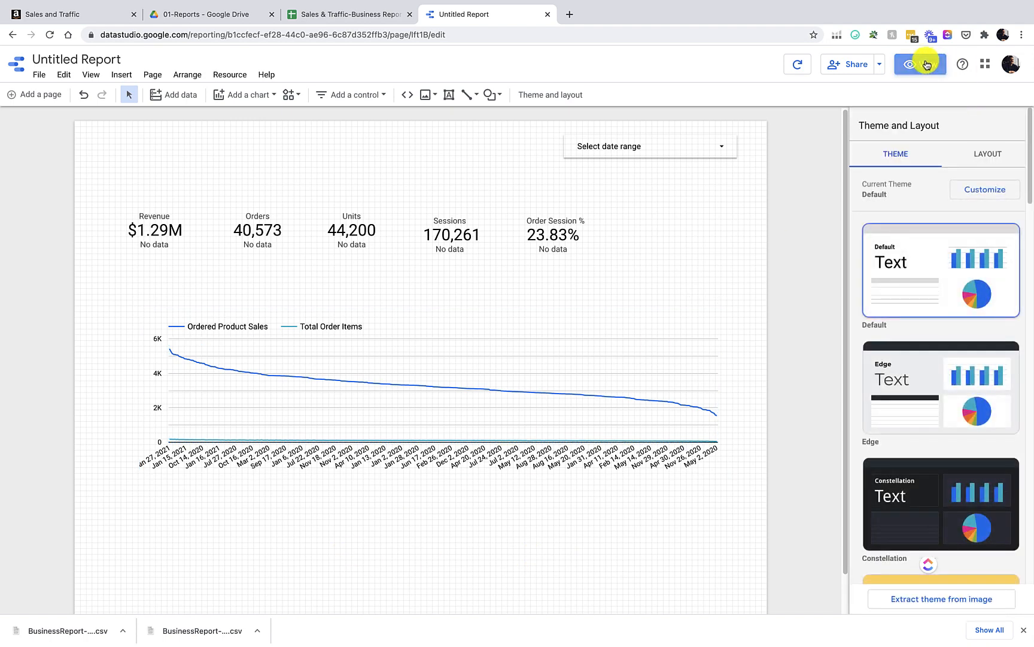
# Step: Preview the report in view mode for the last 30 days and inspect the line chart's values for single dates
pyautogui.click(926, 65)
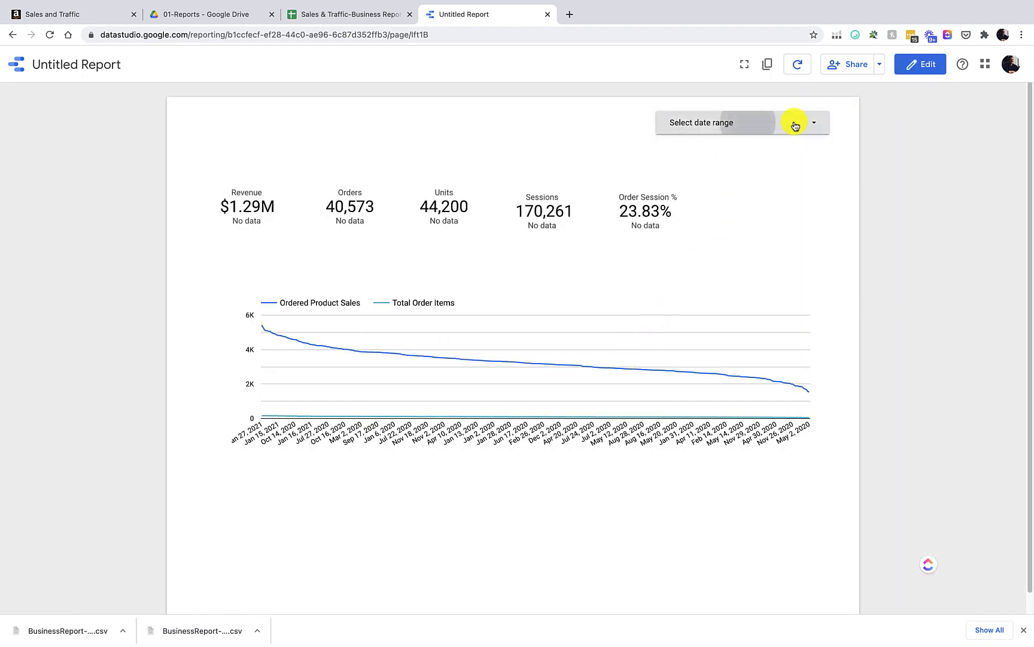
pyautogui.click(774, 127)
pyautogui.click(823, 128)
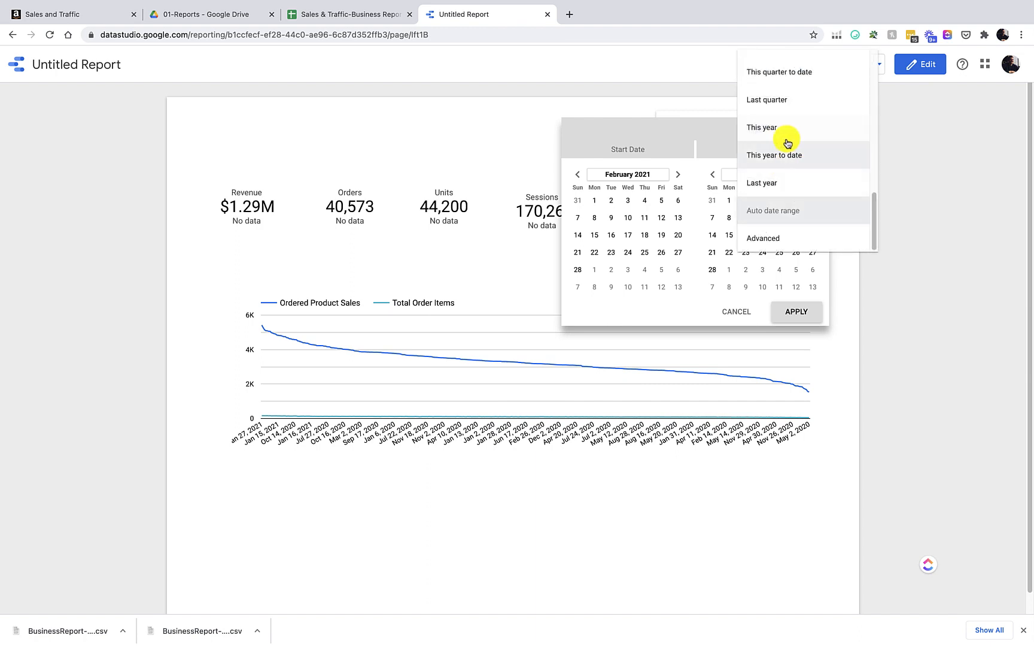
pyautogui.scroll(8, 795, 102)
pyautogui.click(794, 109)
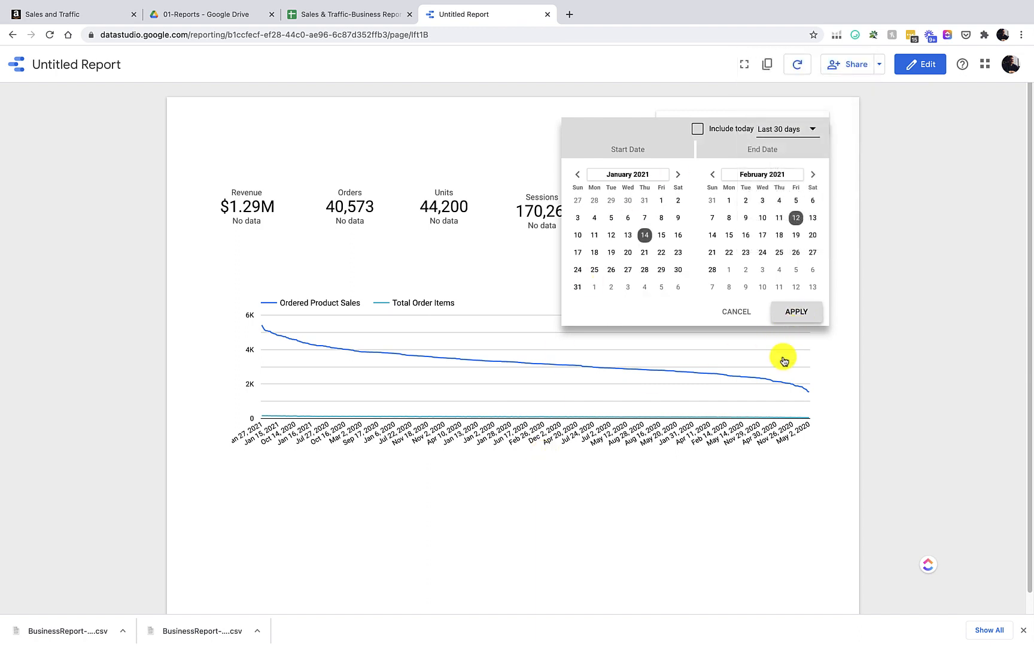
pyautogui.click(797, 312)
pyautogui.moveTo(330, 341)
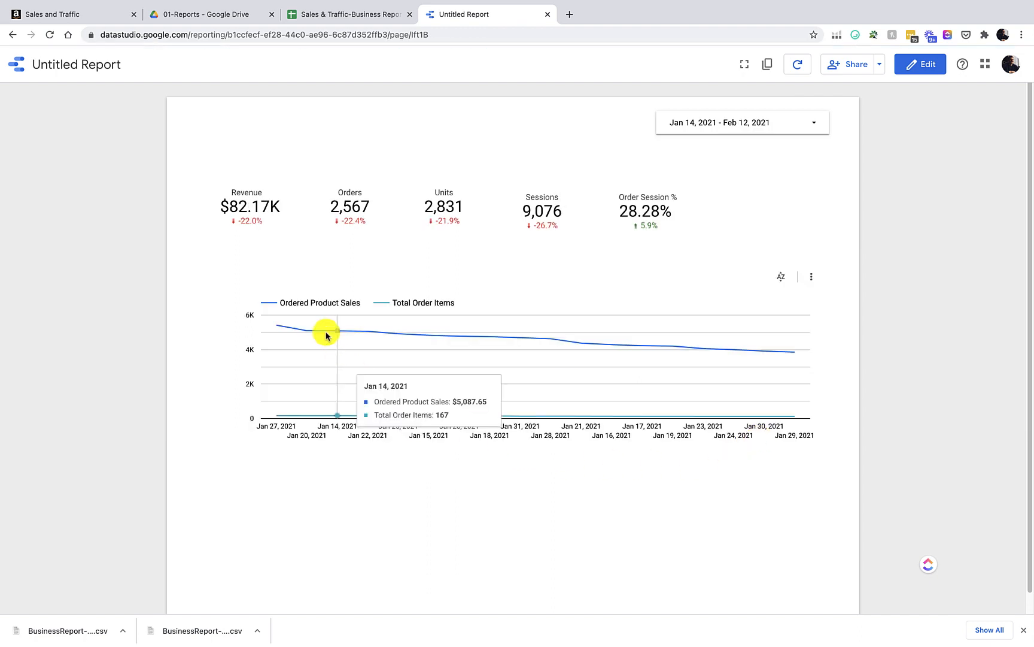
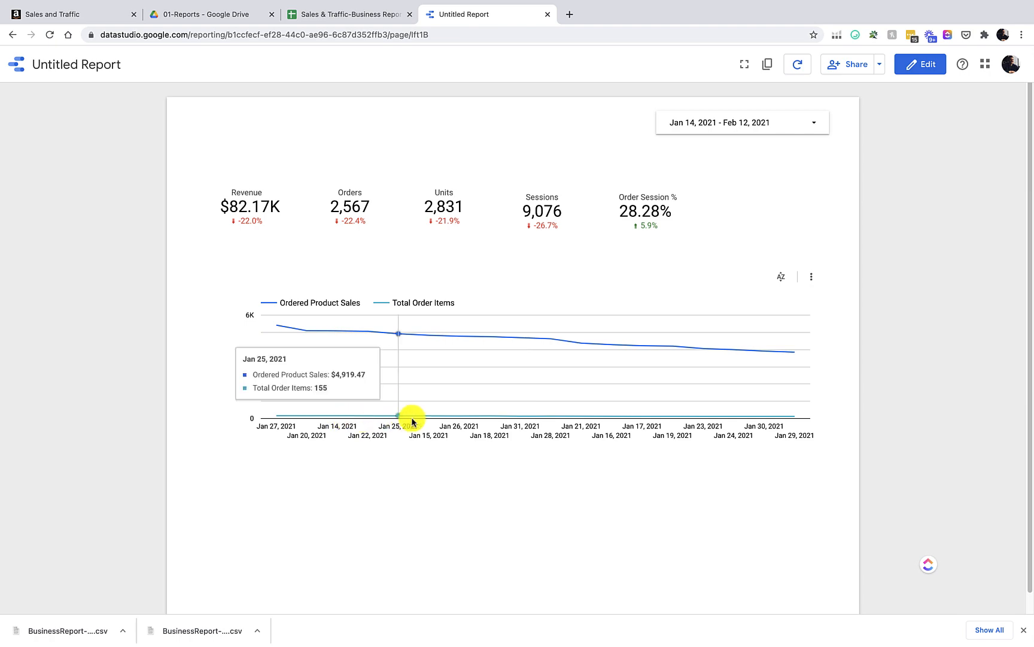
# Step: Return to edit mode and rename the line chart's Ordered Product Sales metric to Revenue
pyautogui.click(920, 75)
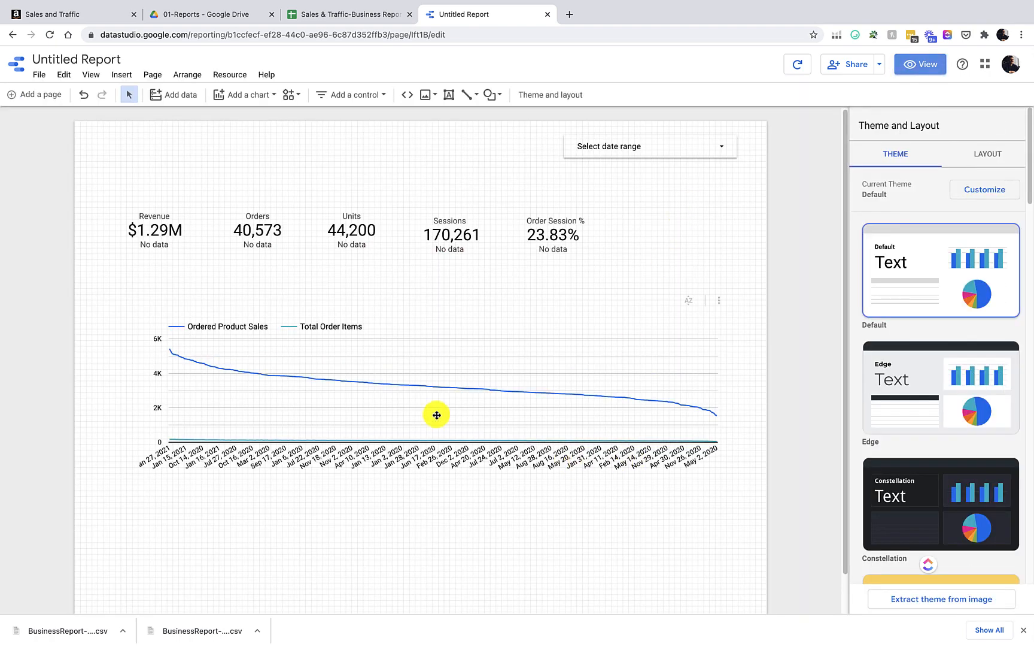
pyautogui.click(415, 359)
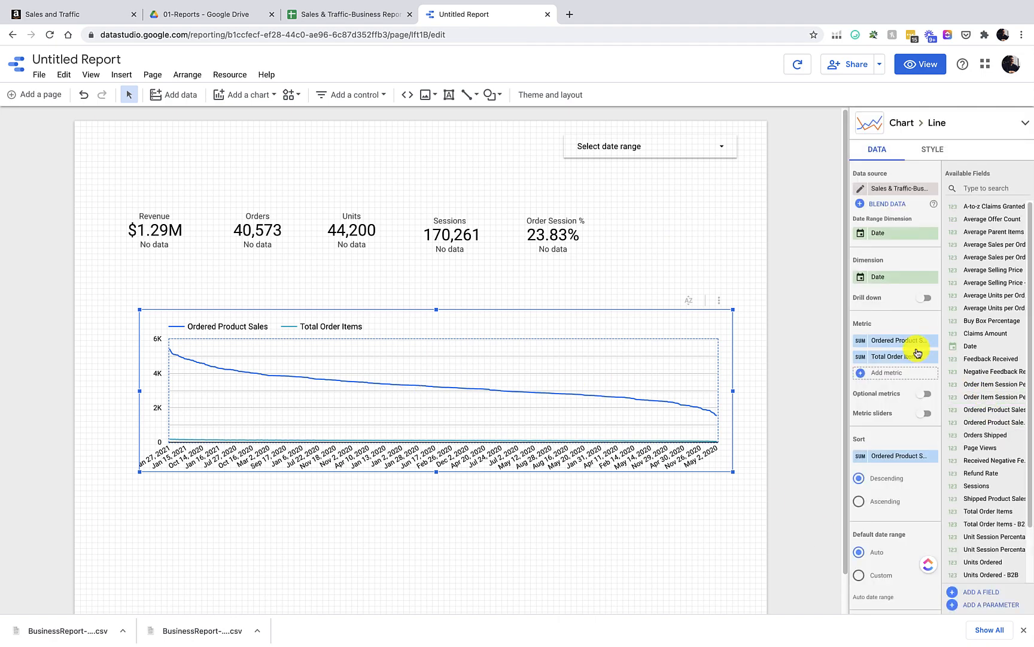
pyautogui.click(861, 345)
pyautogui.click(769, 342)
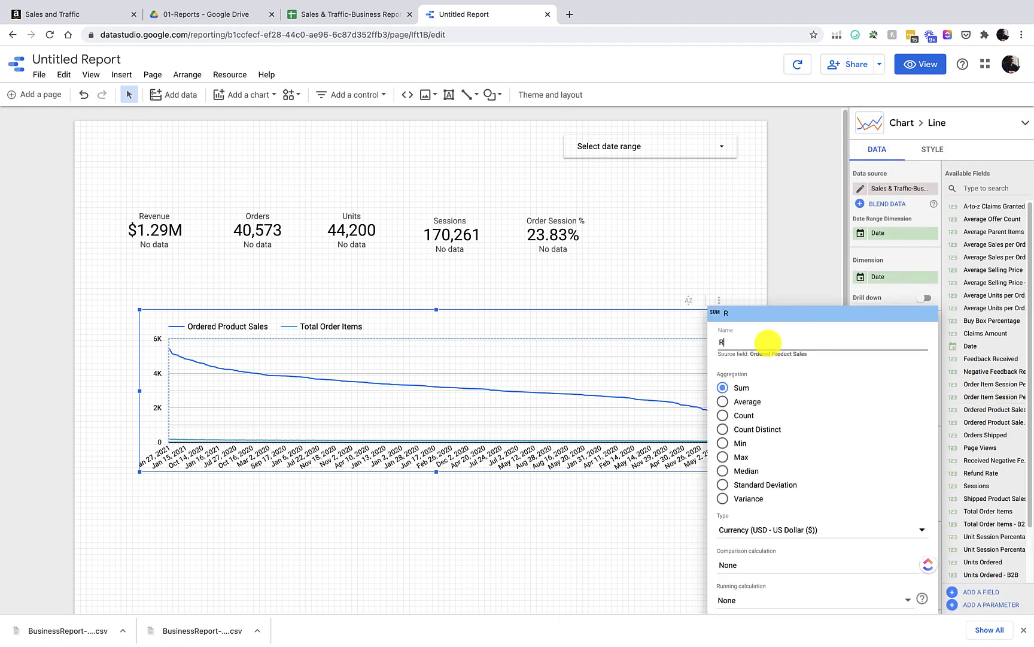
pyautogui.write('Revenue')
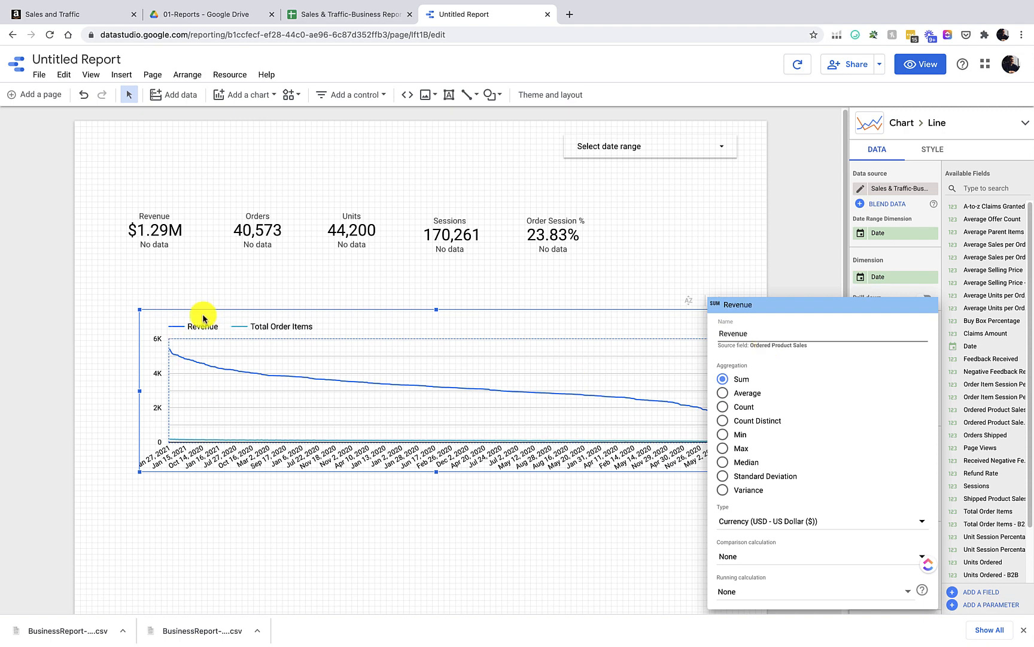
pyautogui.click(649, 544)
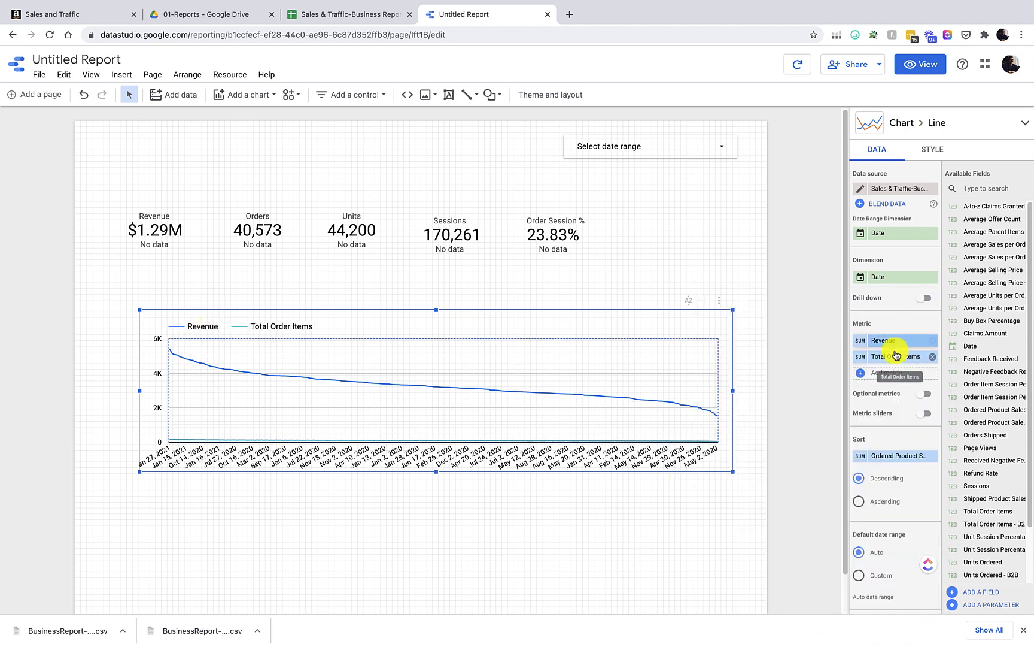
# Step: Rename the line chart's Total Order Items metric to Orders
pyautogui.click(860, 357)
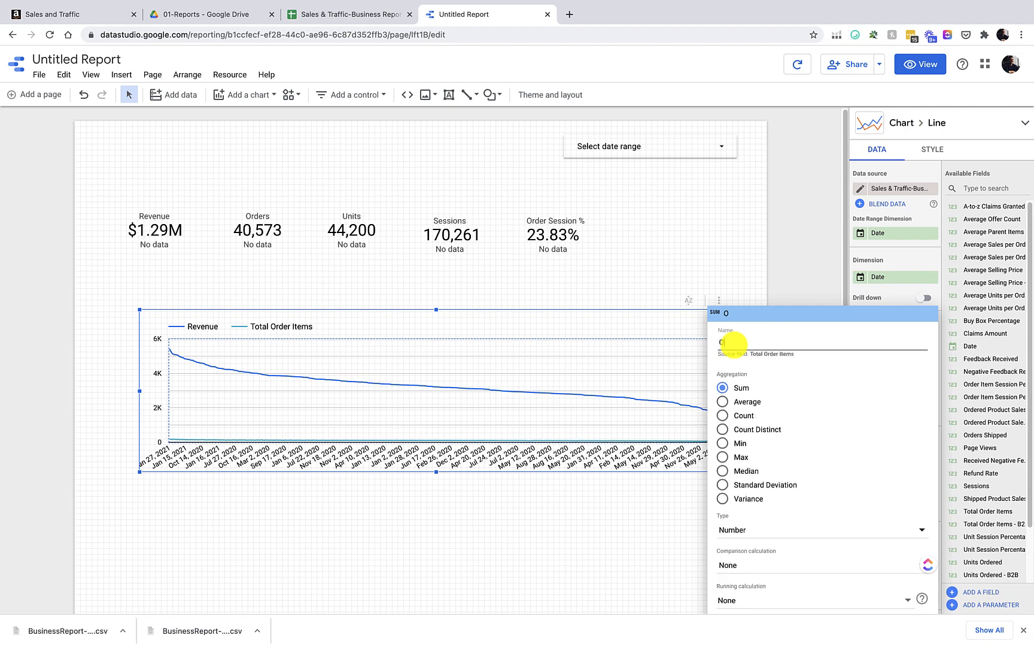
pyautogui.write('Orders')
pyautogui.click(698, 242)
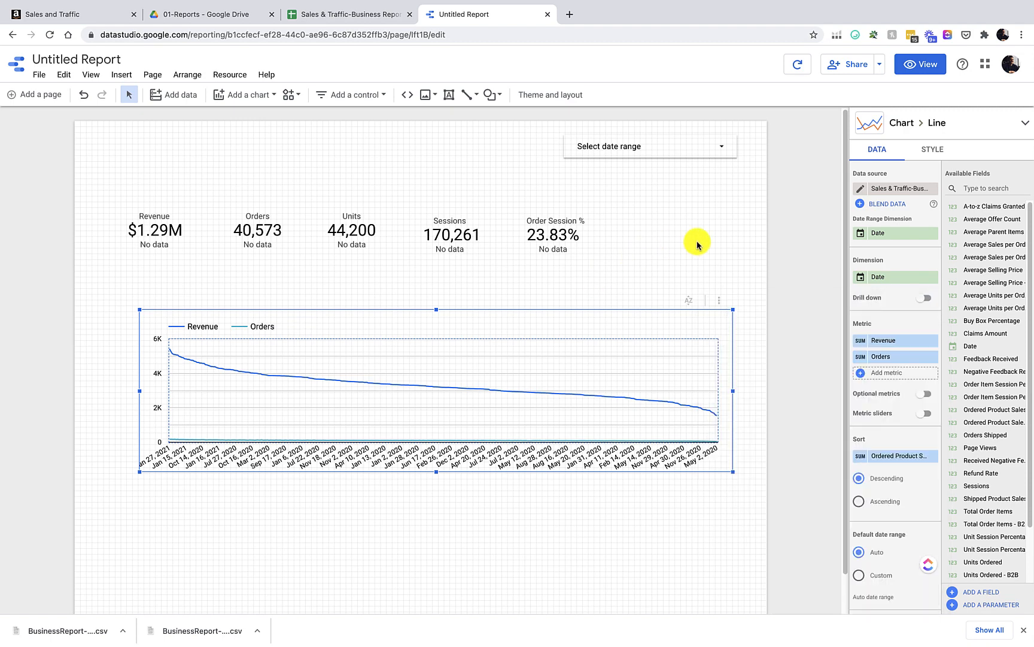
# Step: Style the chart's Revenue series with a dark green line and assign it to the left axis
pyautogui.click(941, 154)
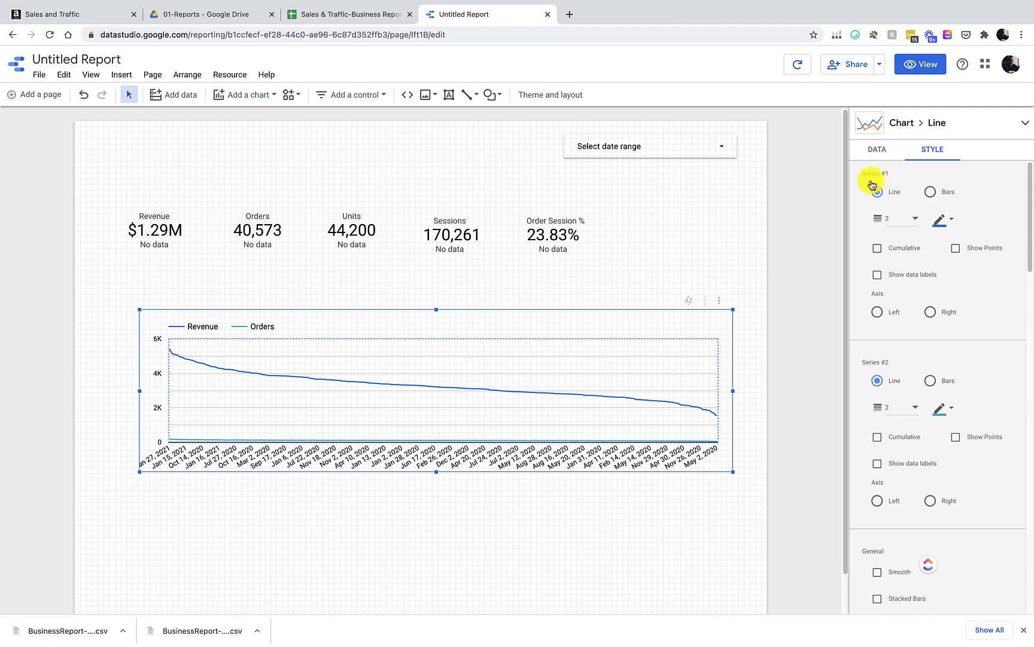
pyautogui.click(878, 153)
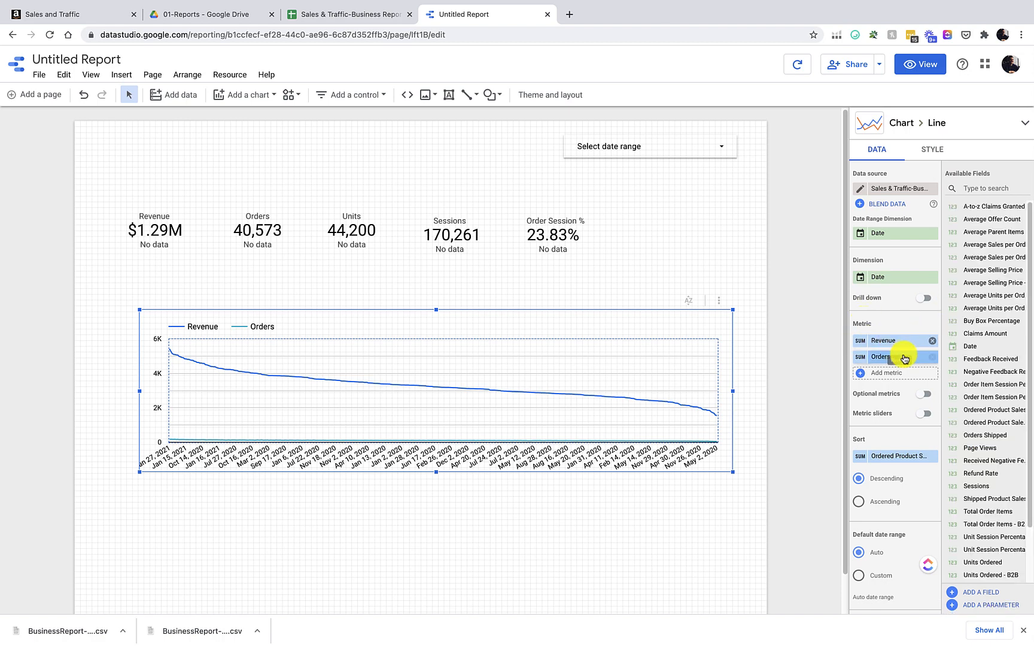
pyautogui.click(932, 148)
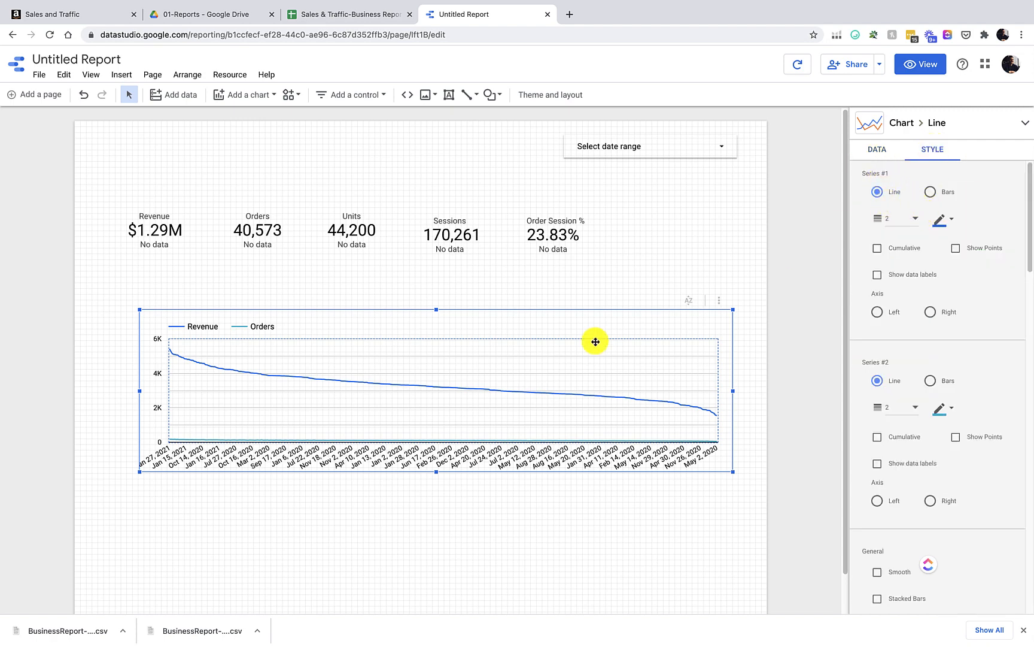
pyautogui.click(941, 220)
pyautogui.click(938, 258)
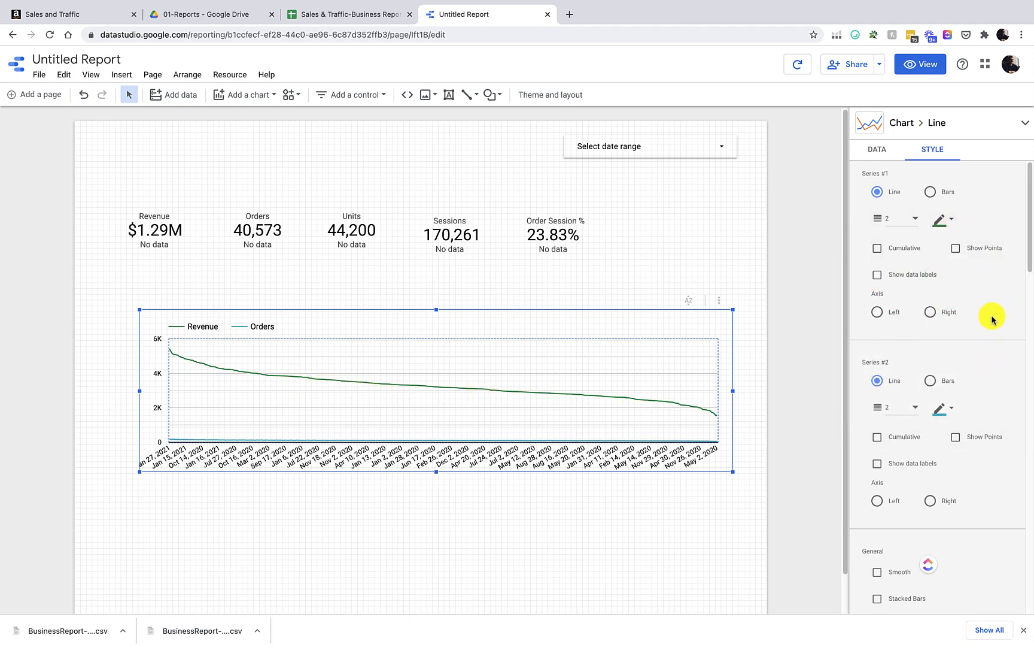
pyautogui.scroll(-2, 992, 319)
pyautogui.scroll(2, 953, 305)
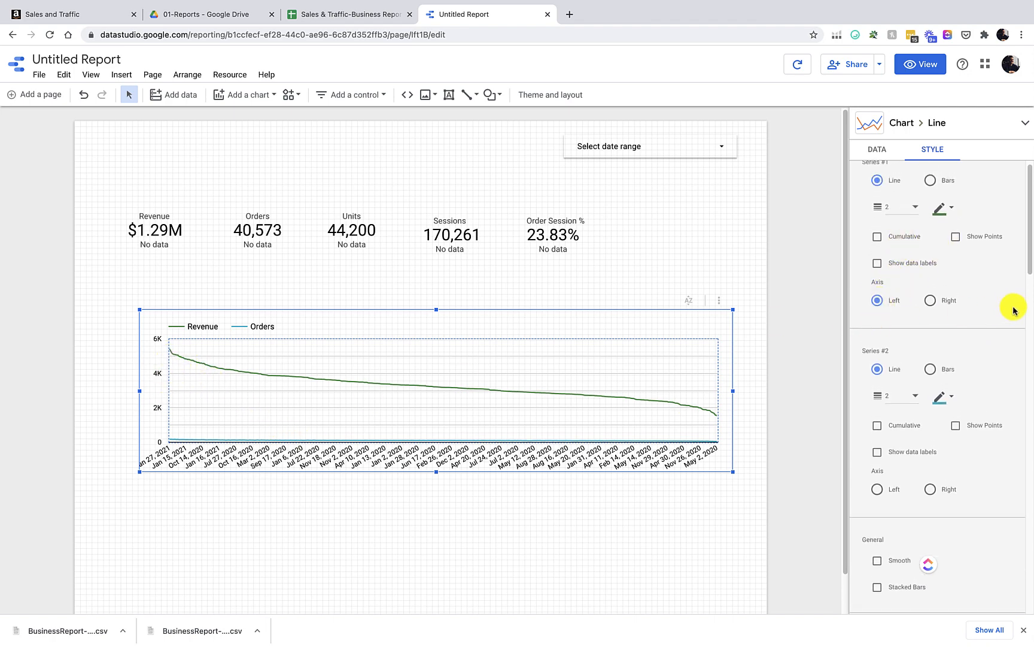
# Step: Style the chart's Orders series as dark purple bars plotted on the right axis
pyautogui.scroll(-2, 1004, 321)
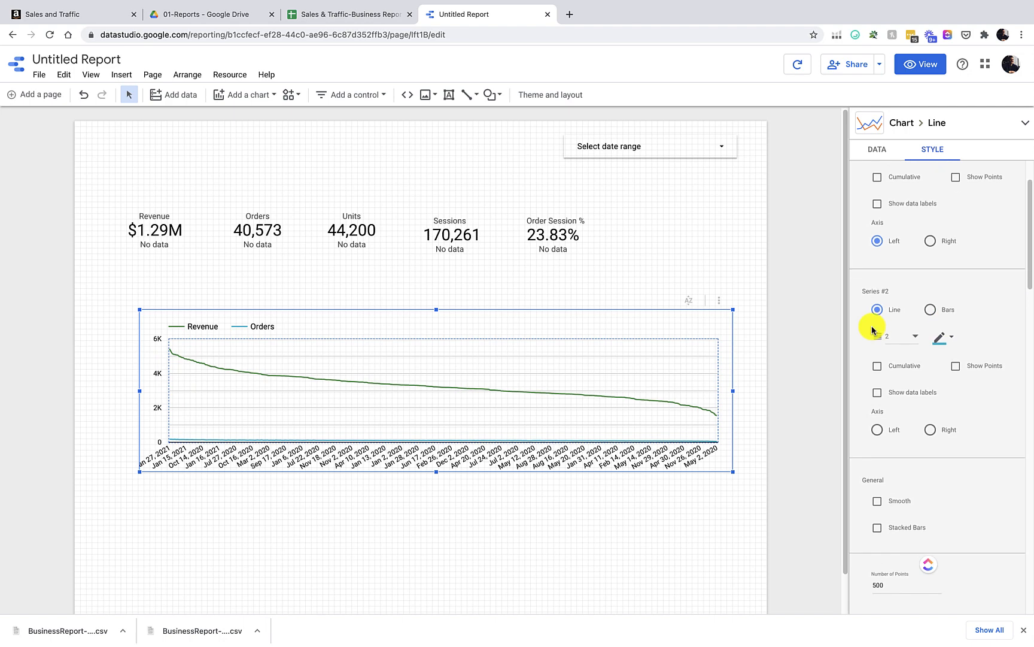
pyautogui.click(941, 328)
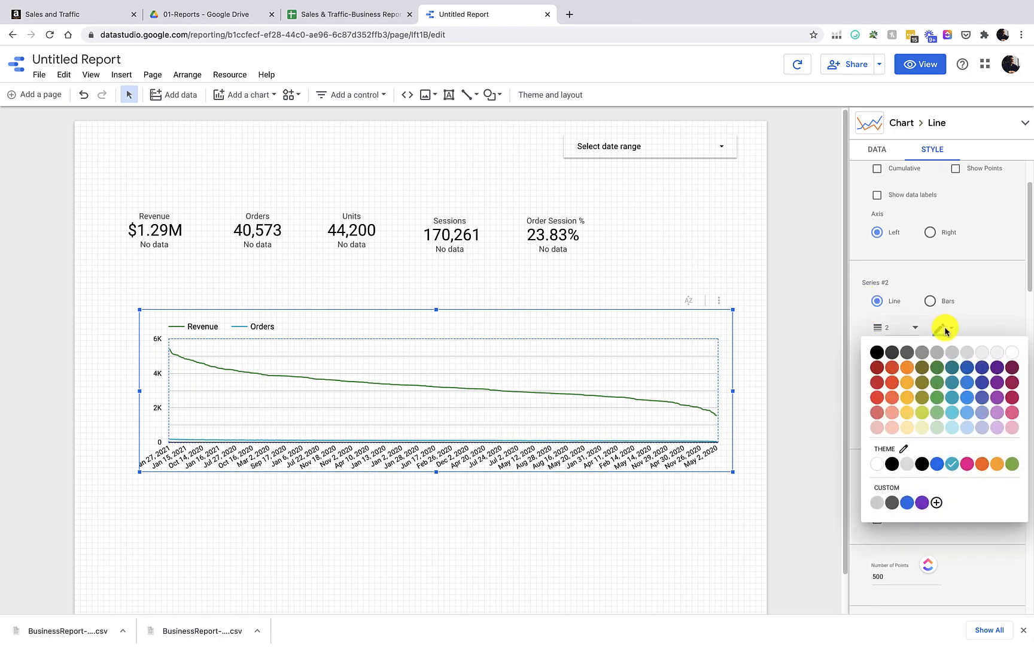
pyautogui.click(998, 368)
pyautogui.scroll(-1, 979, 471)
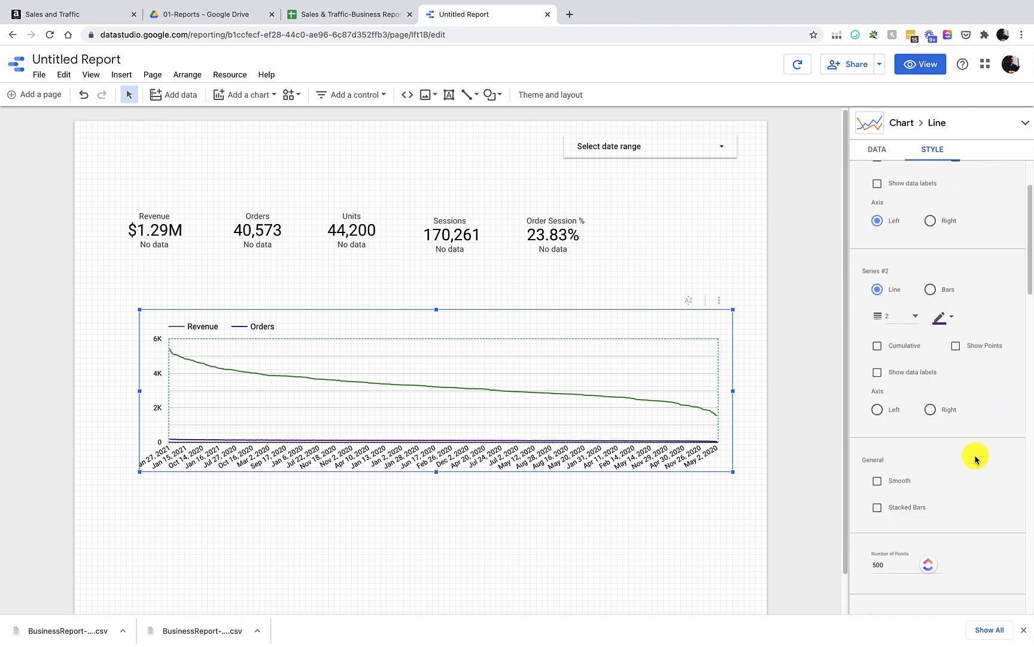
pyautogui.click(930, 277)
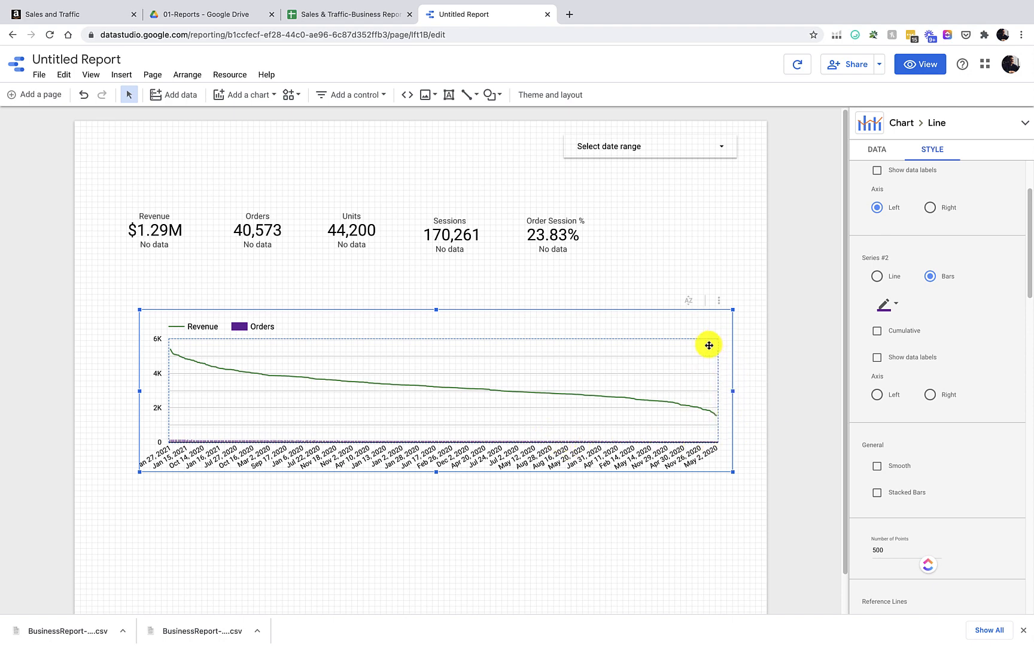
pyautogui.click(931, 395)
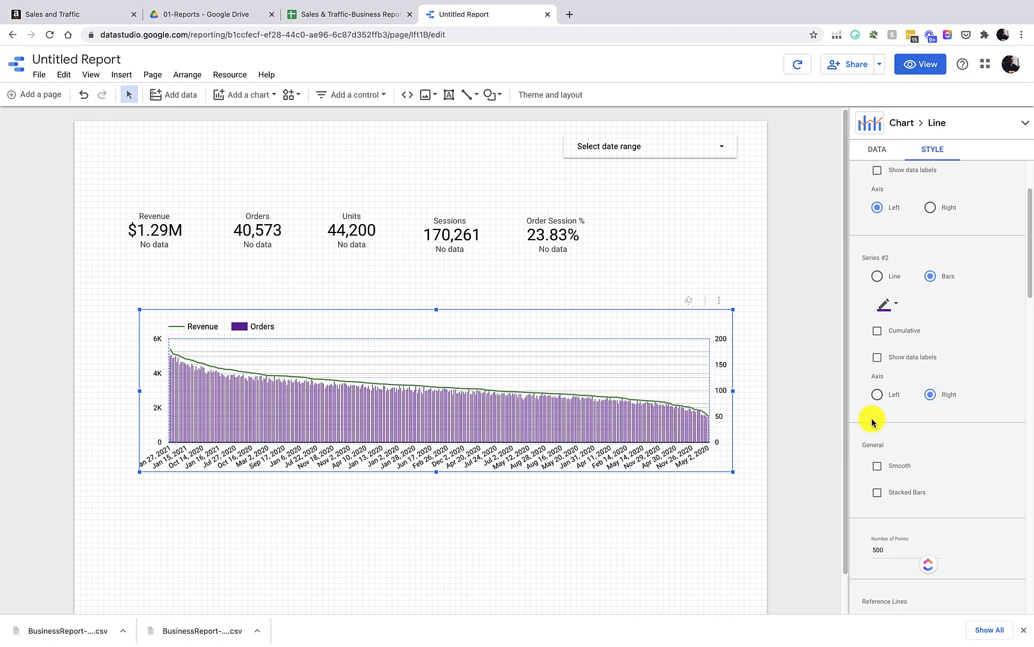
# Step: Preview the restyled Revenue and Orders chart in view mode with the date range set to Last 30 days
pyautogui.click(920, 64)
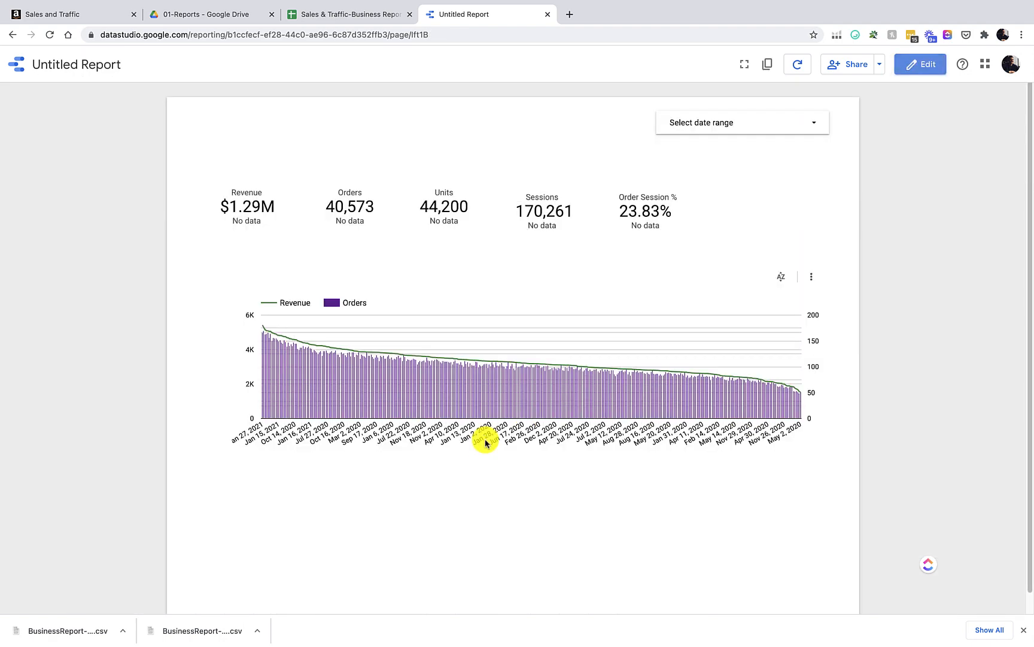
pyautogui.click(781, 129)
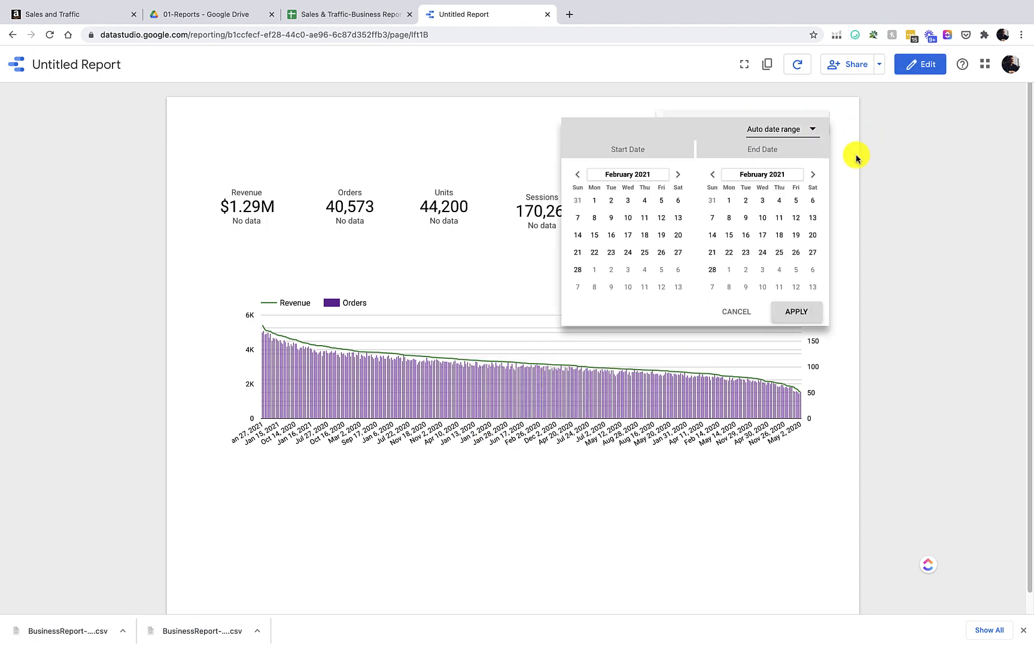
pyautogui.click(809, 133)
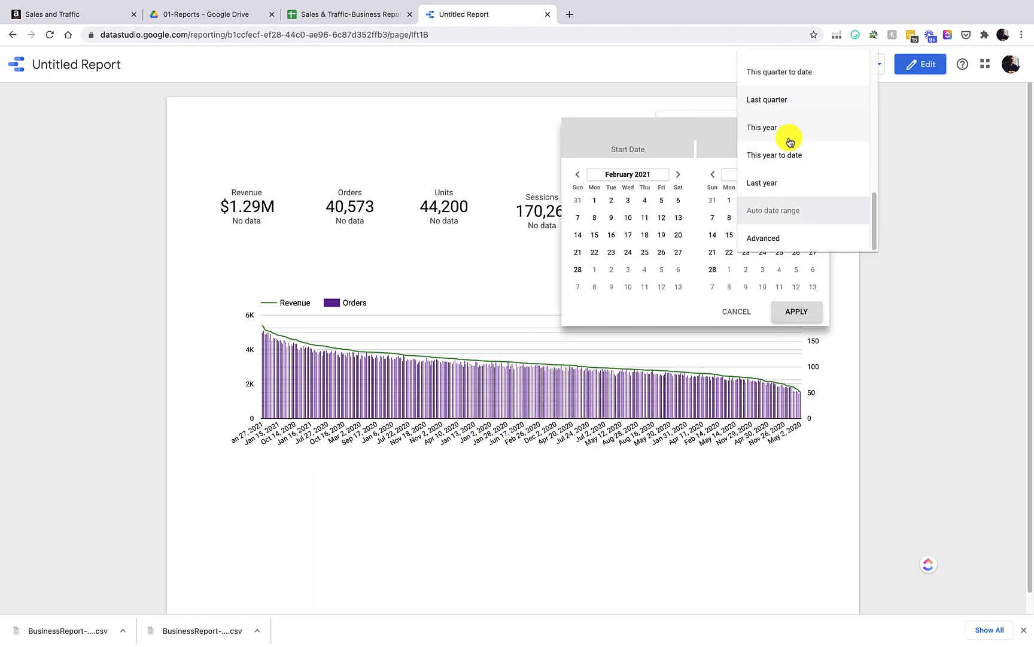
pyautogui.scroll(3, 797, 90)
pyautogui.scroll(3, 813, 122)
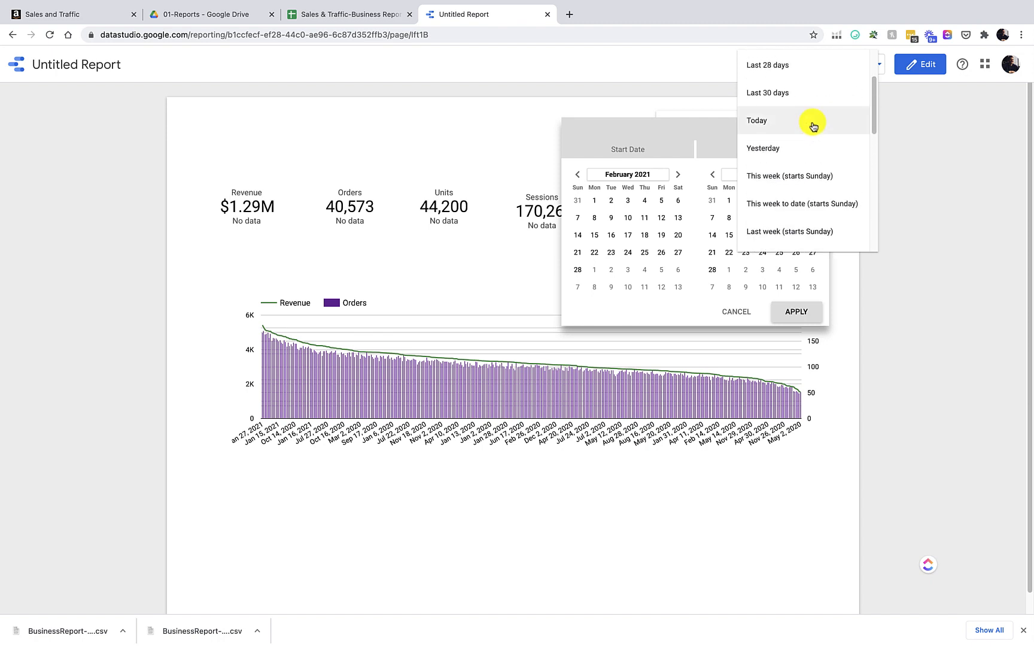
pyautogui.click(797, 89)
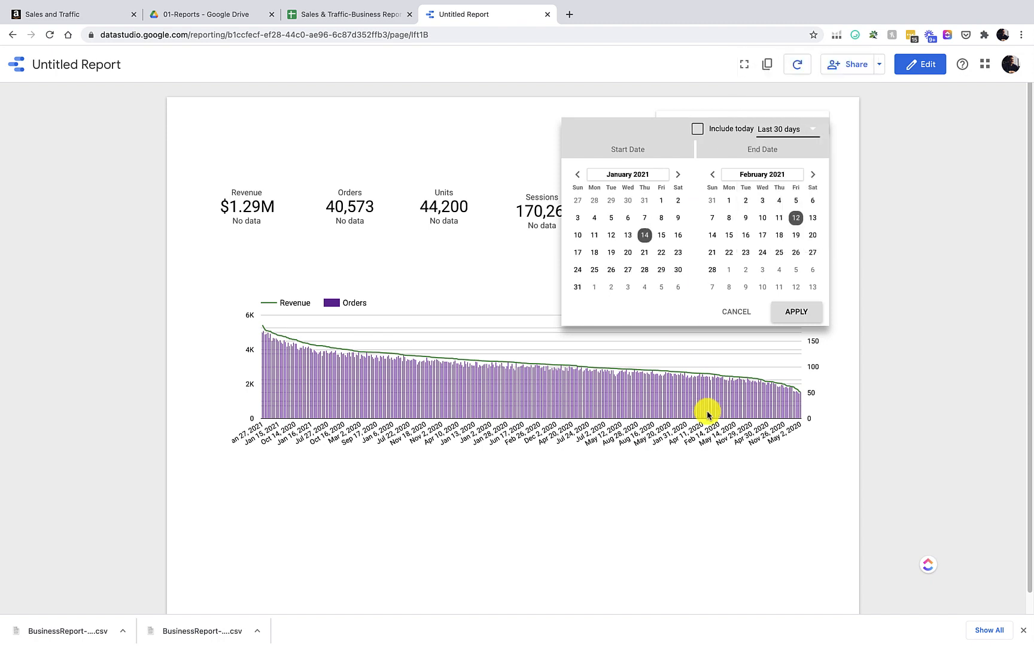
pyautogui.click(810, 327)
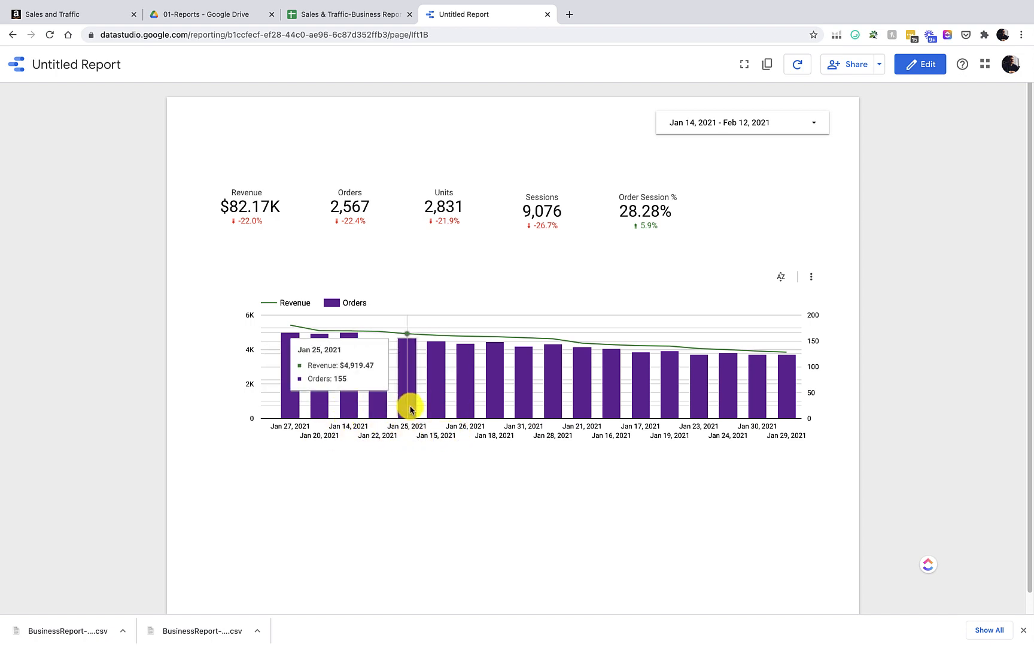
# Step: Return to edit mode and sort the Revenue and Orders chart by Date in ascending order
pyautogui.click(926, 63)
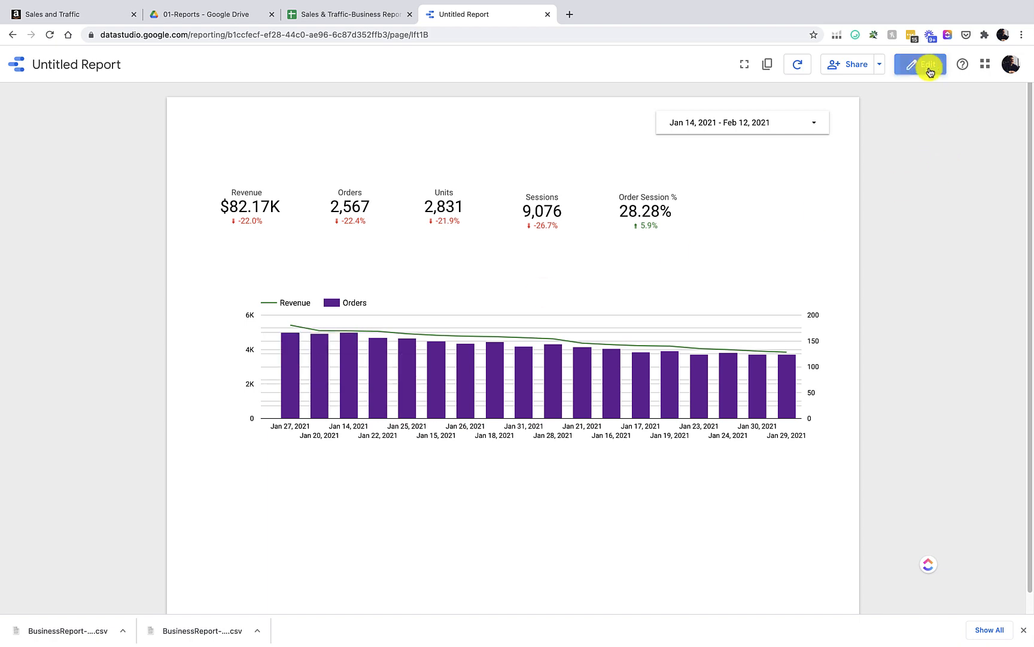
pyautogui.click(541, 358)
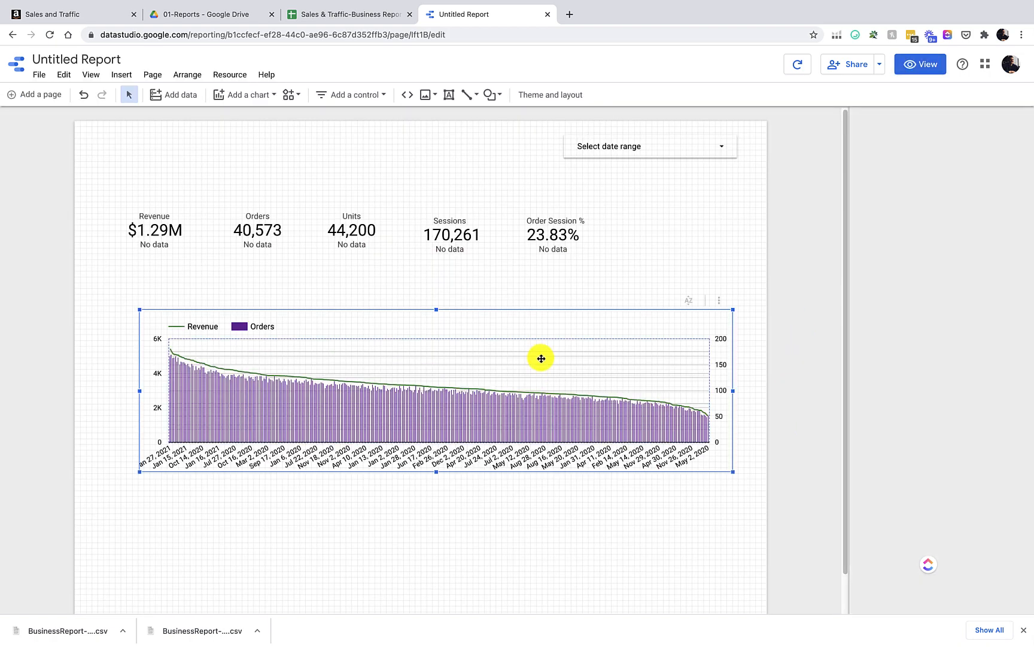
pyautogui.scroll(-2, 886, 389)
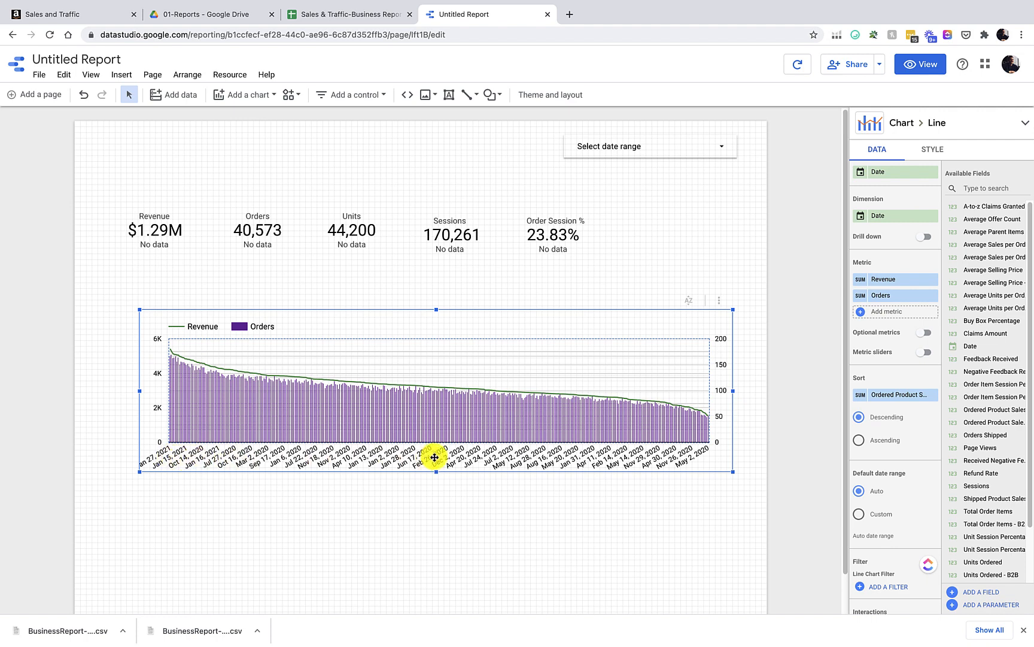
pyautogui.click(890, 395)
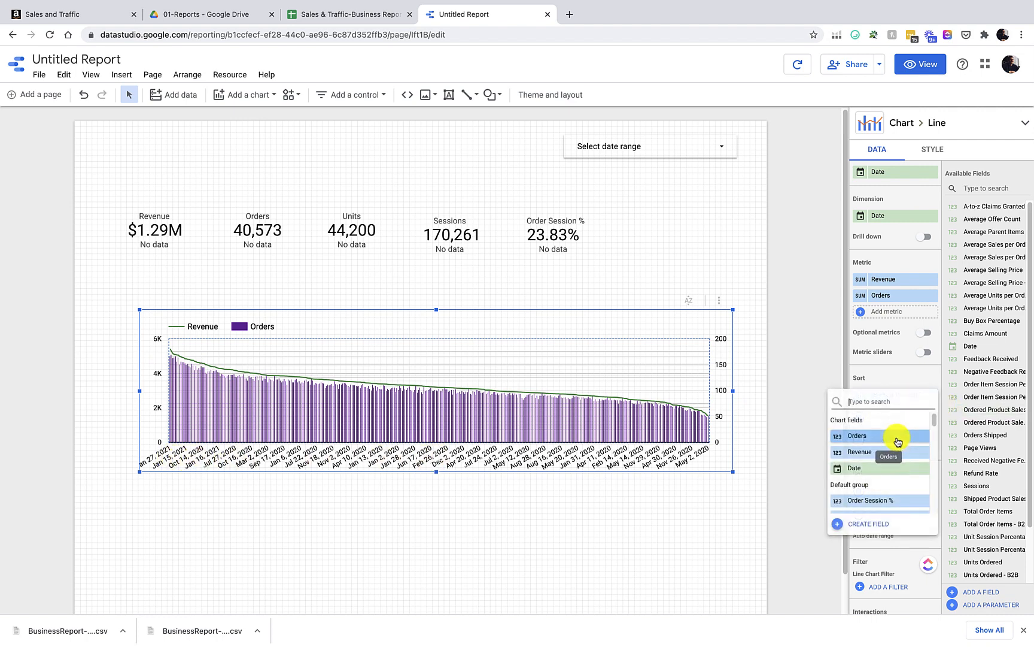
pyautogui.click(874, 469)
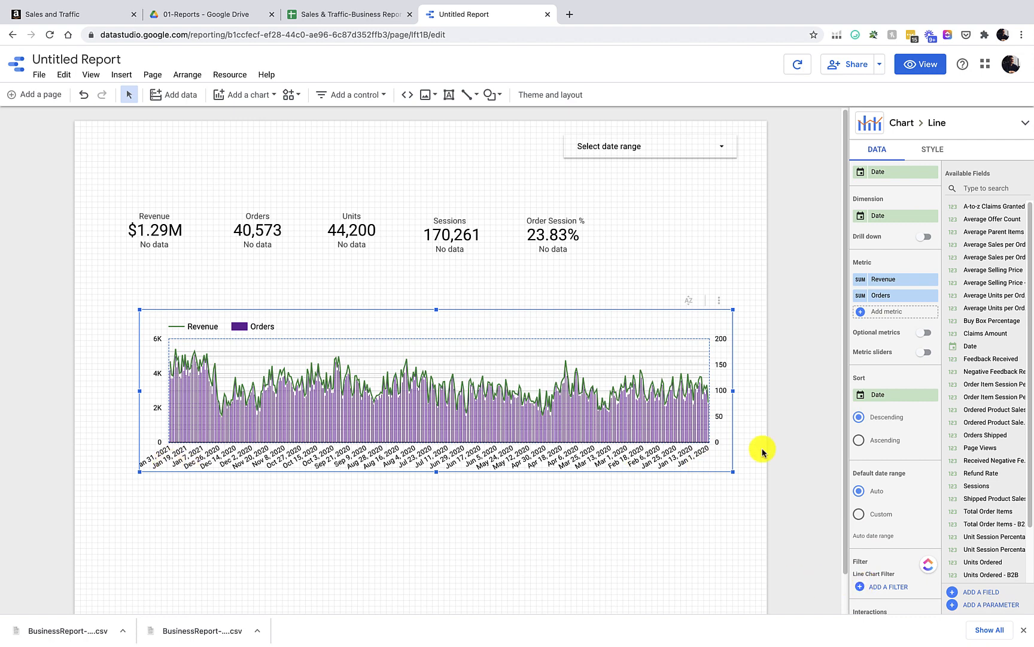
pyautogui.click(890, 441)
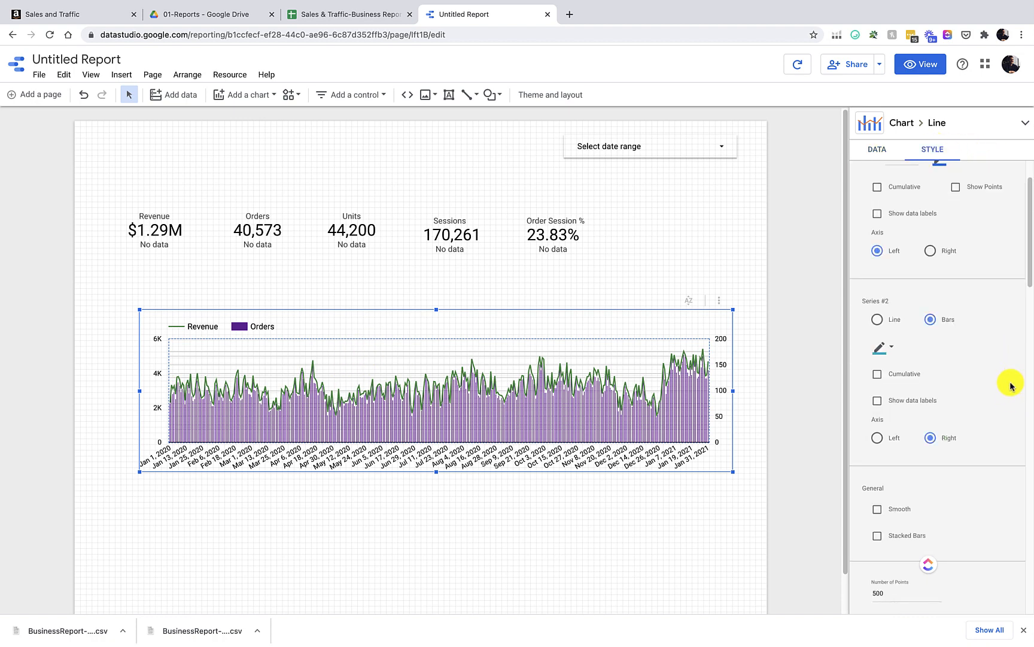
# Step: Make the gridlines of the Revenue and Orders chart transparent
pyautogui.scroll(-8, 992, 446)
pyautogui.scroll(-10, 988, 434)
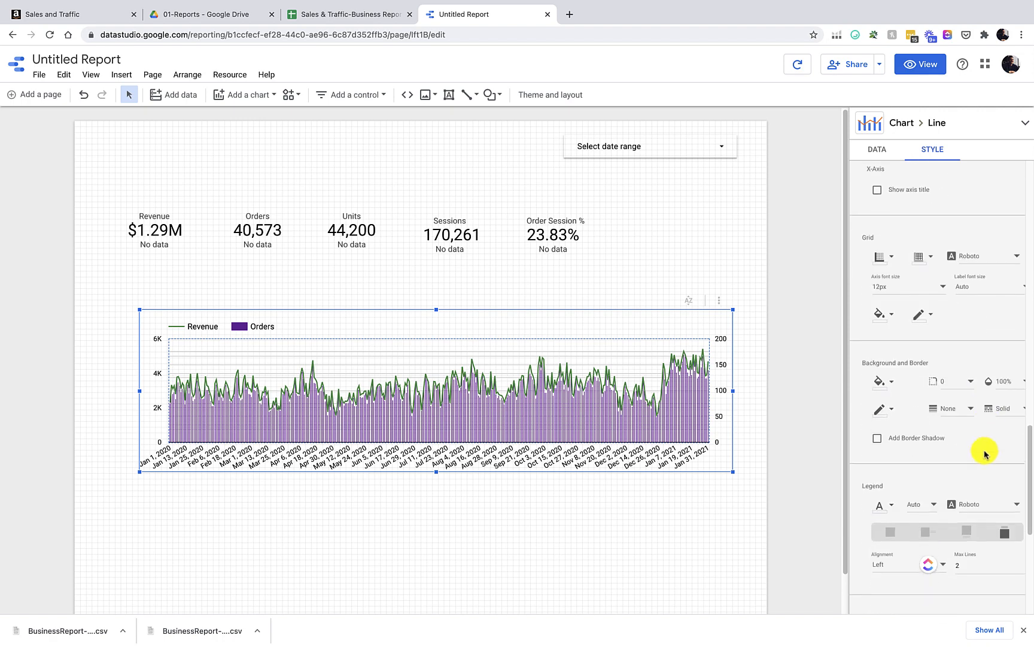
pyautogui.click(923, 254)
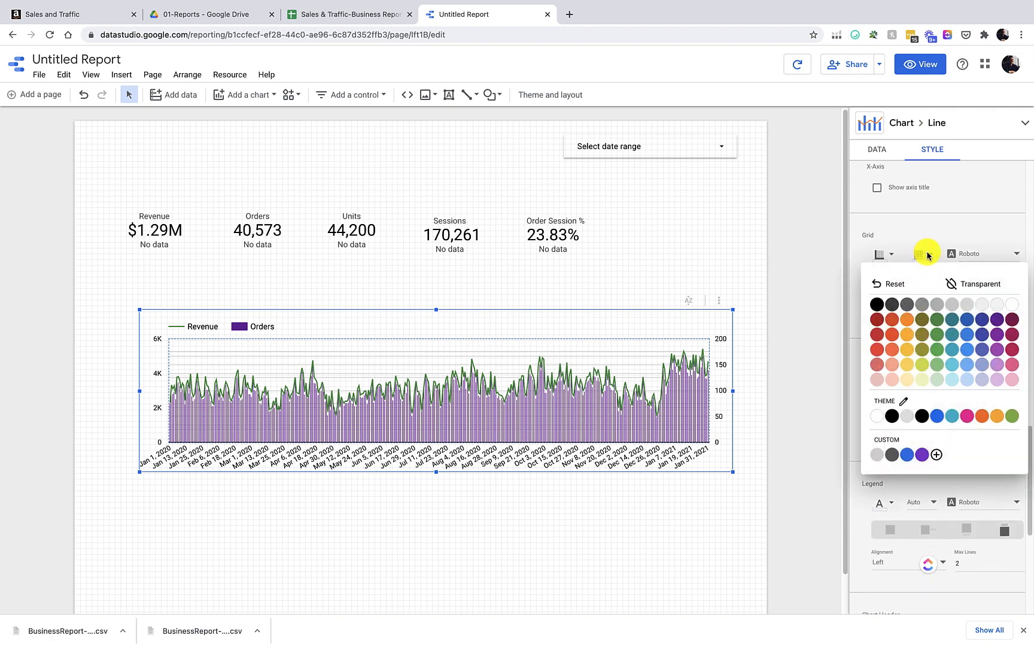
pyautogui.click(975, 277)
# Step: Preview the chart without gridlines in view mode, applying the Last 30 days date range
pyautogui.click(923, 64)
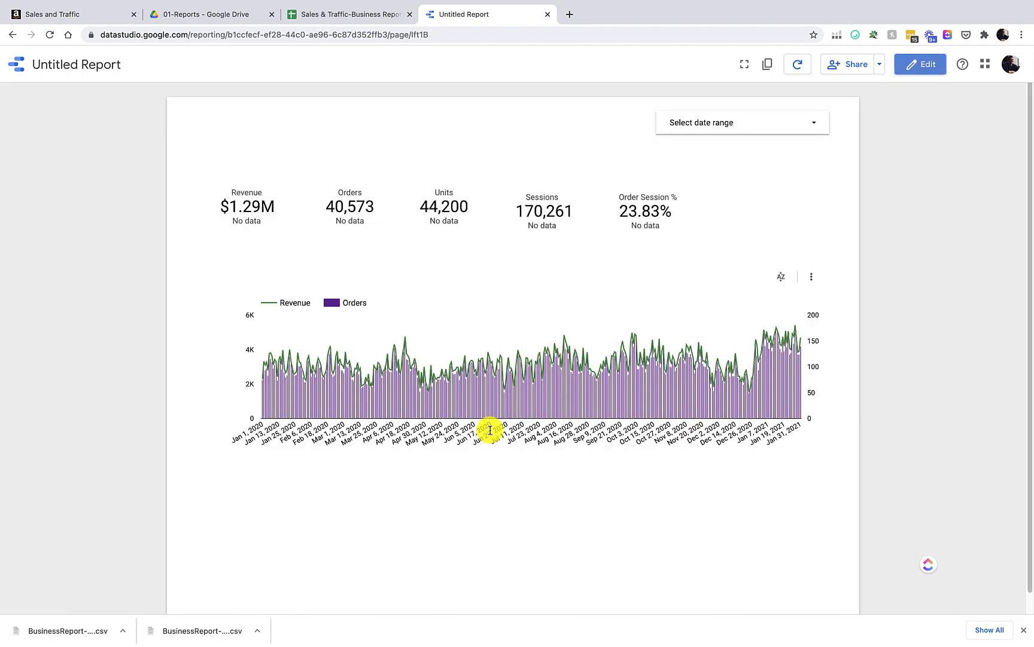
pyautogui.click(808, 135)
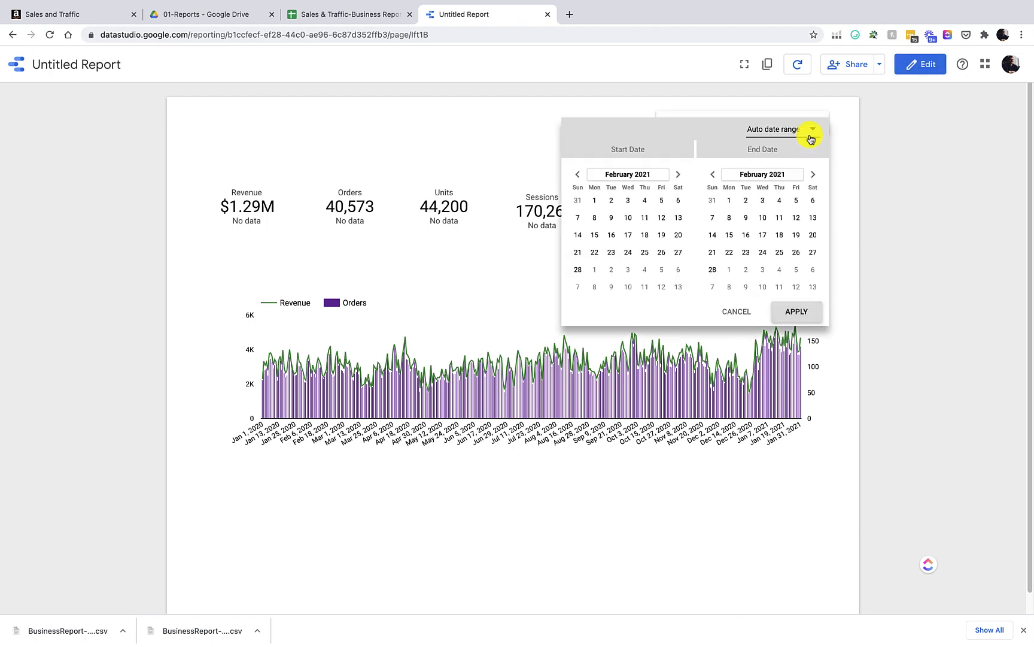
pyautogui.click(811, 135)
pyautogui.scroll(10, 785, 108)
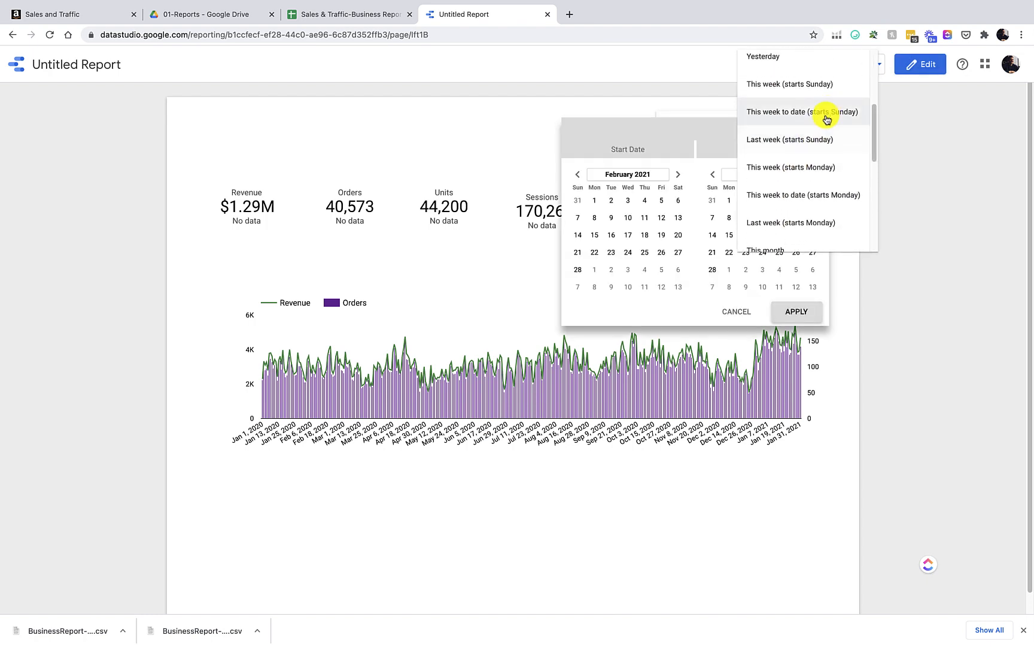
pyautogui.click(785, 174)
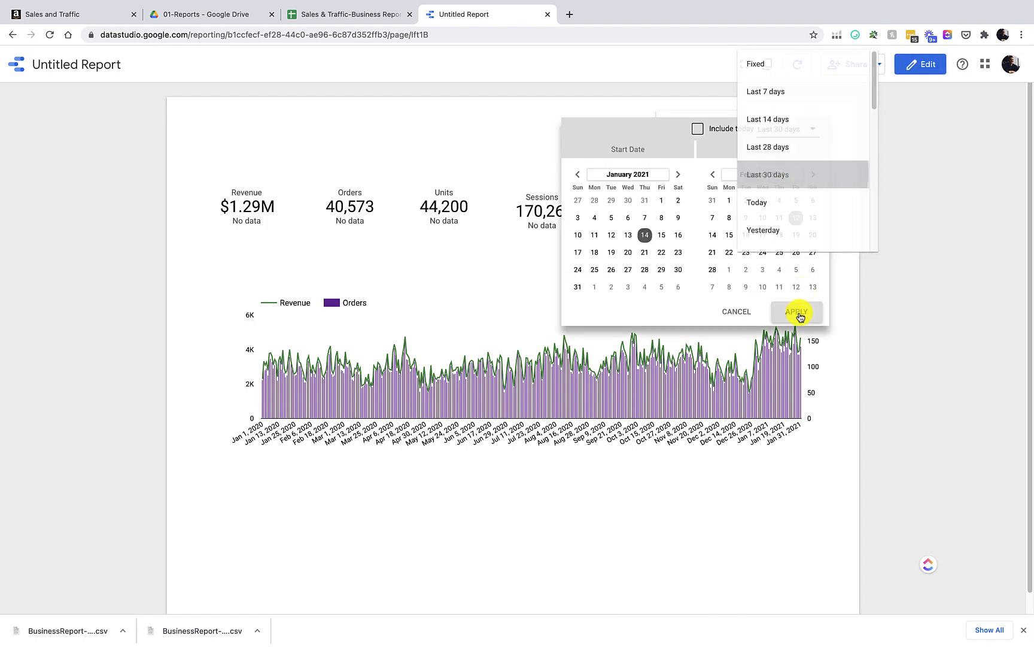
pyautogui.click(797, 313)
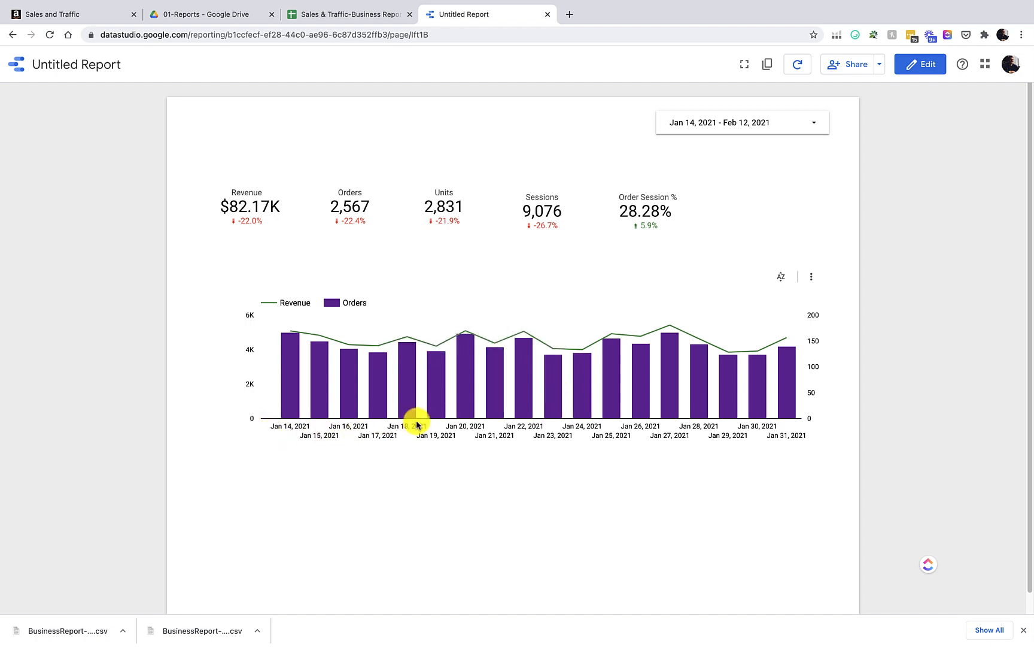
# Step: Return to edit mode, widen the Revenue and Orders chart on both sides, and move it up closer to the scorecards
pyautogui.click(929, 65)
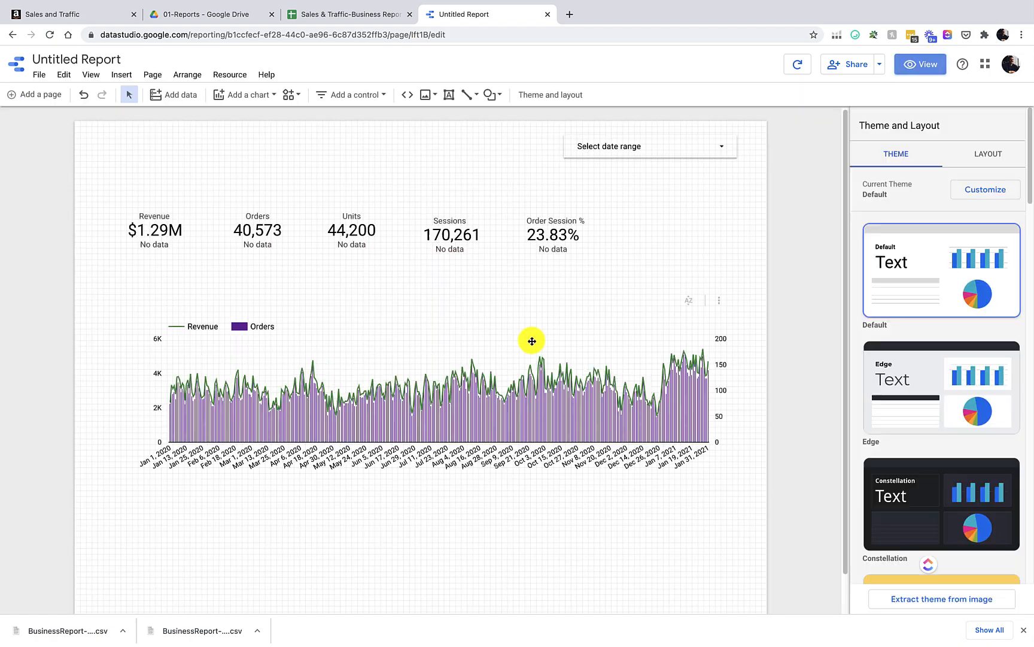
pyautogui.moveTo(501, 374); pyautogui.dragTo(486, 366)
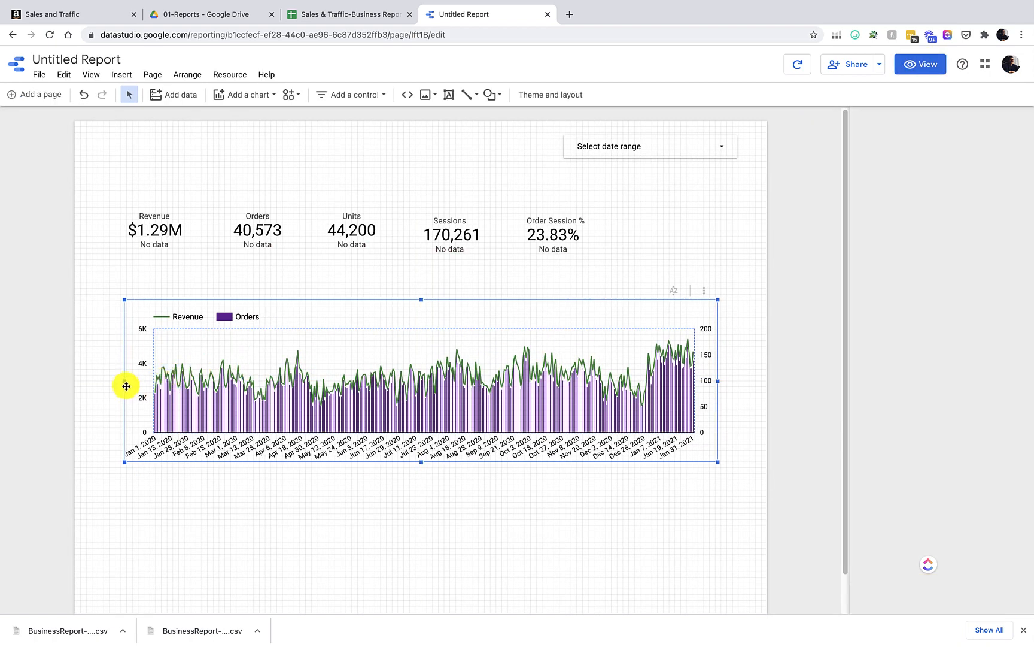
pyautogui.moveTo(125, 381); pyautogui.dragTo(101, 383)
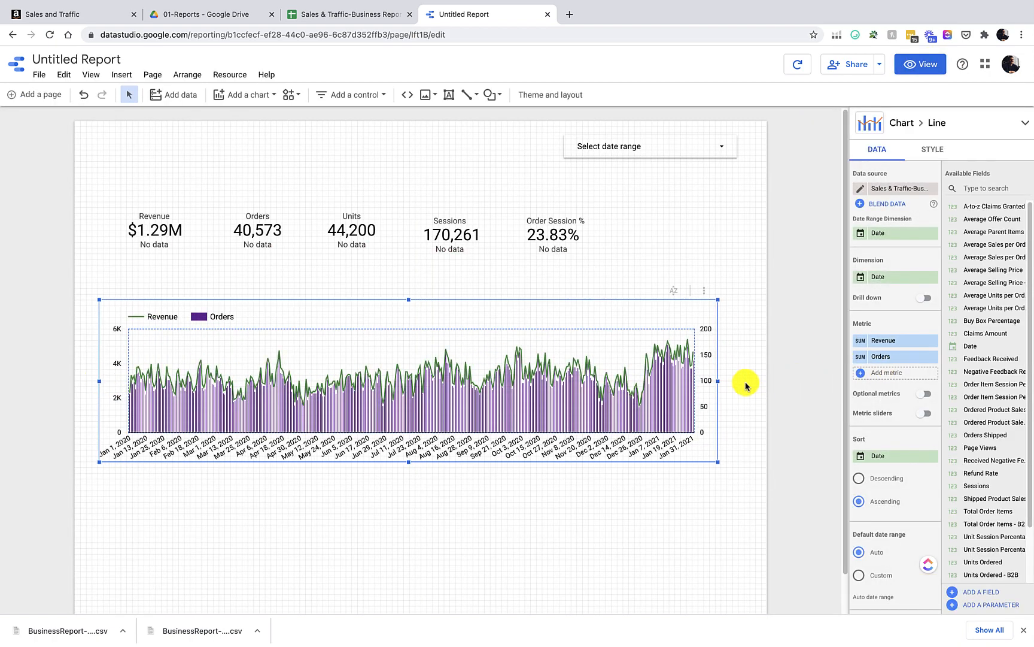
pyautogui.moveTo(719, 381); pyautogui.dragTo(755, 382)
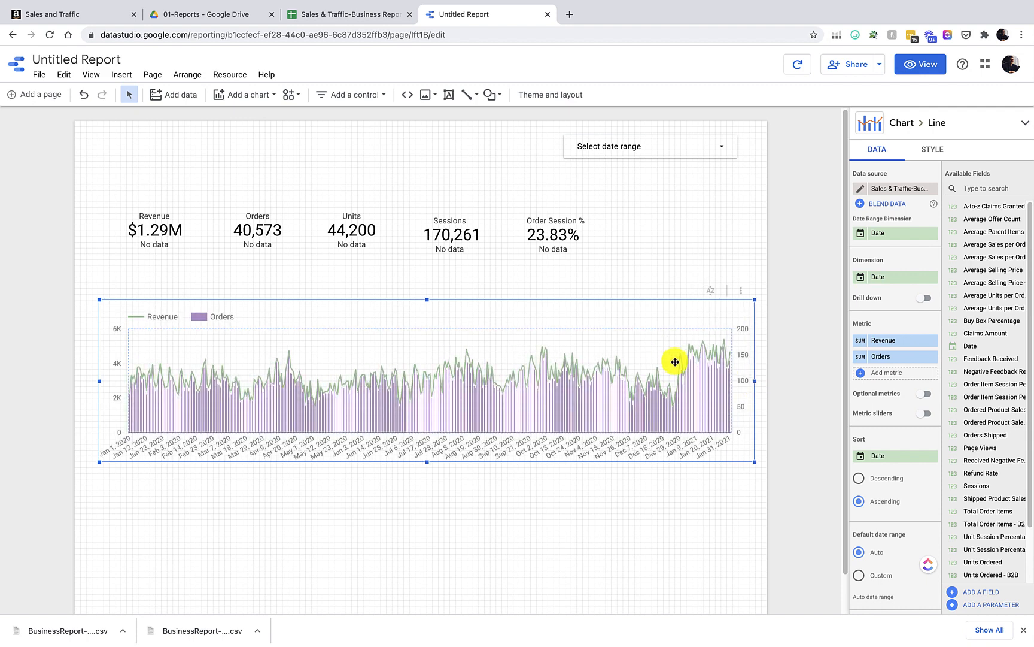
pyautogui.moveTo(543, 312); pyautogui.dragTo(545, 300)
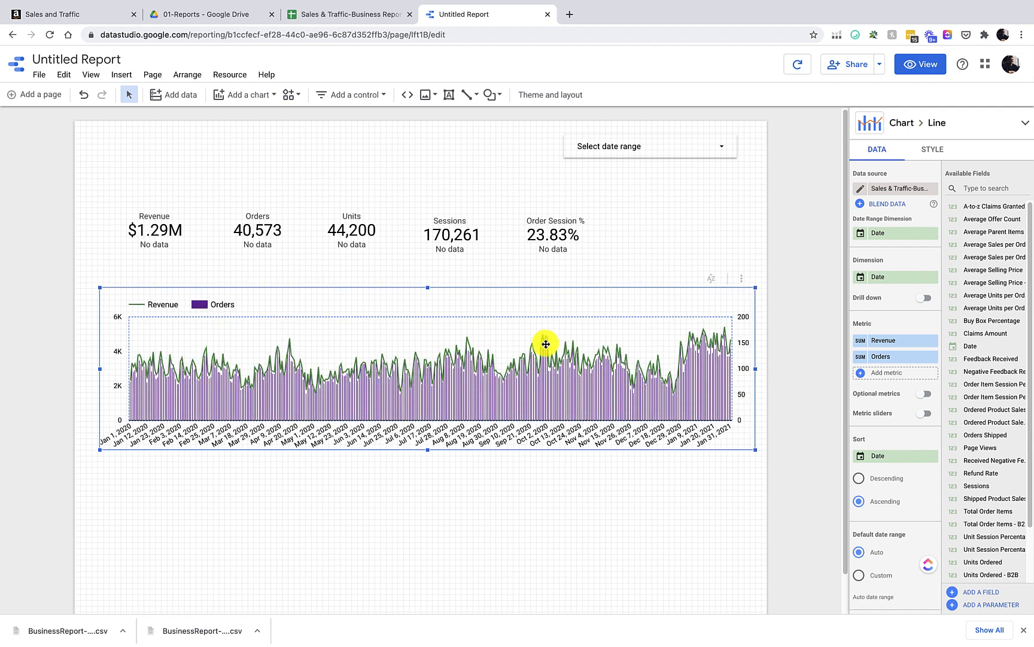
# Step: Place a copy of the Revenue and Orders chart directly below the original, lined up with its edges
pyautogui.moveTo(628, 370); pyautogui.dragTo(619, 482)
pyautogui.scroll(-1, 694, 443)
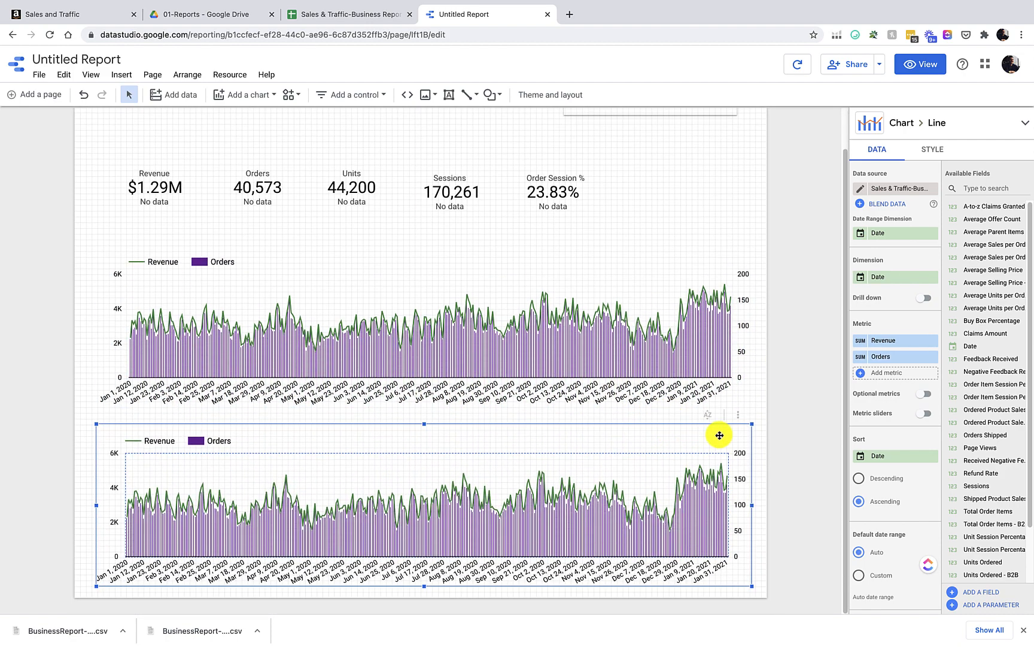
pyautogui.moveTo(527, 437); pyautogui.dragTo(531, 431)
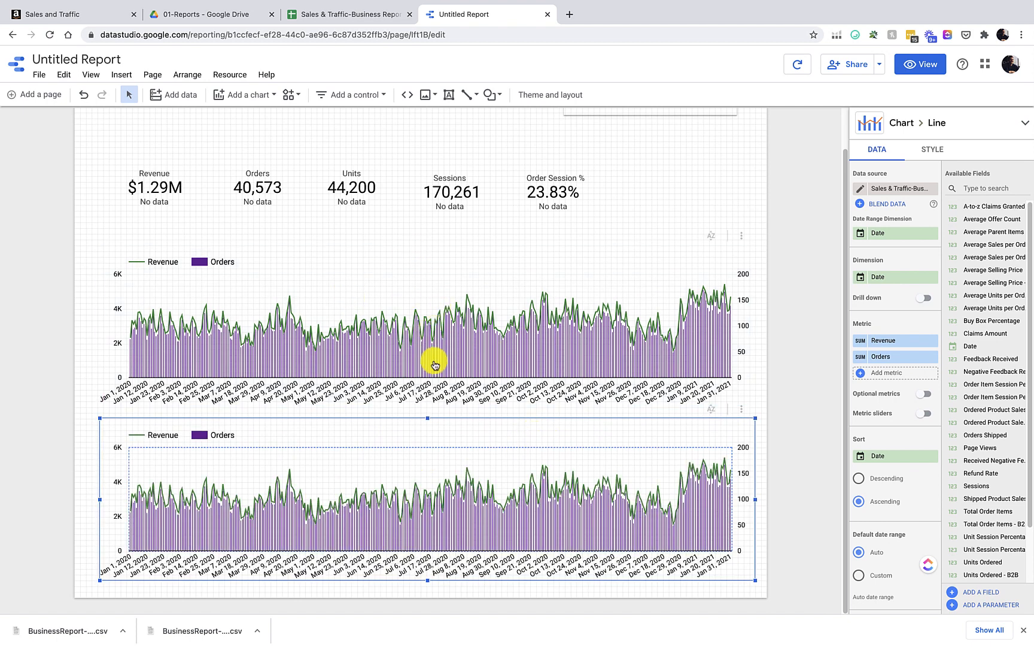
# Step: Select both charts and align them horizontally to the center
pyautogui.click(385, 235)
pyautogui.click(402, 297)
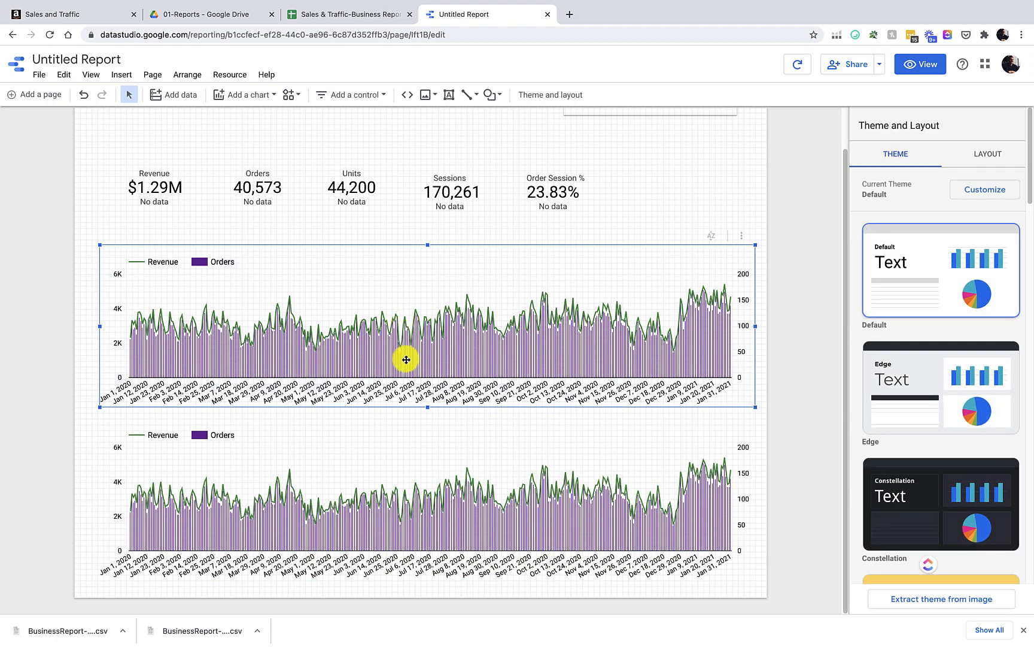
pyautogui.keyDown('shift'); pyautogui.click(376, 459); pyautogui.keyUp('shift')
pyautogui.rightClick(418, 291)
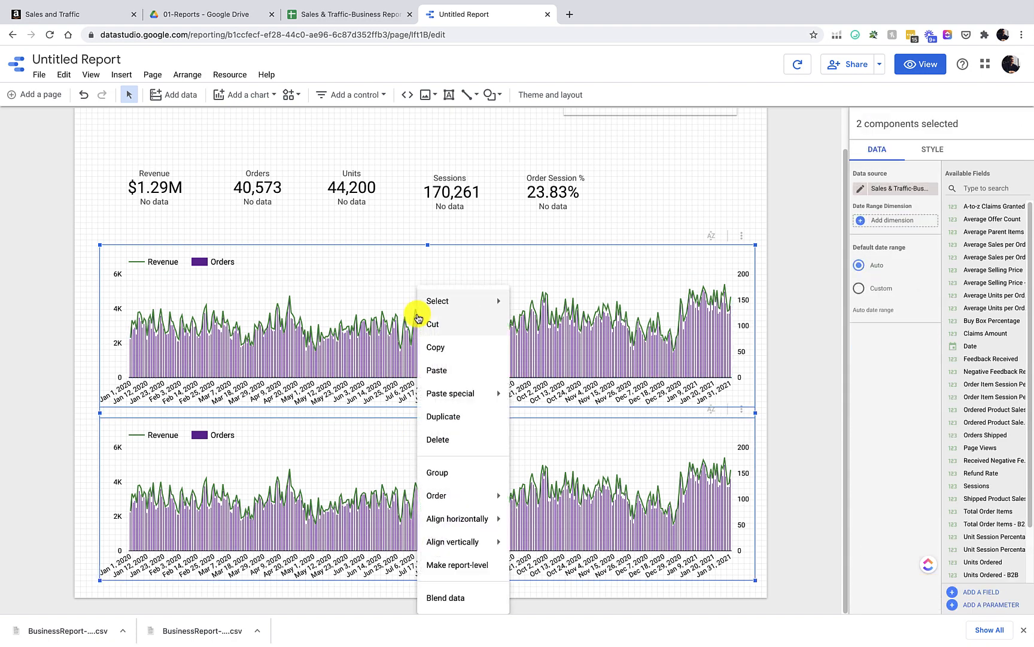
pyautogui.moveTo(472, 523)
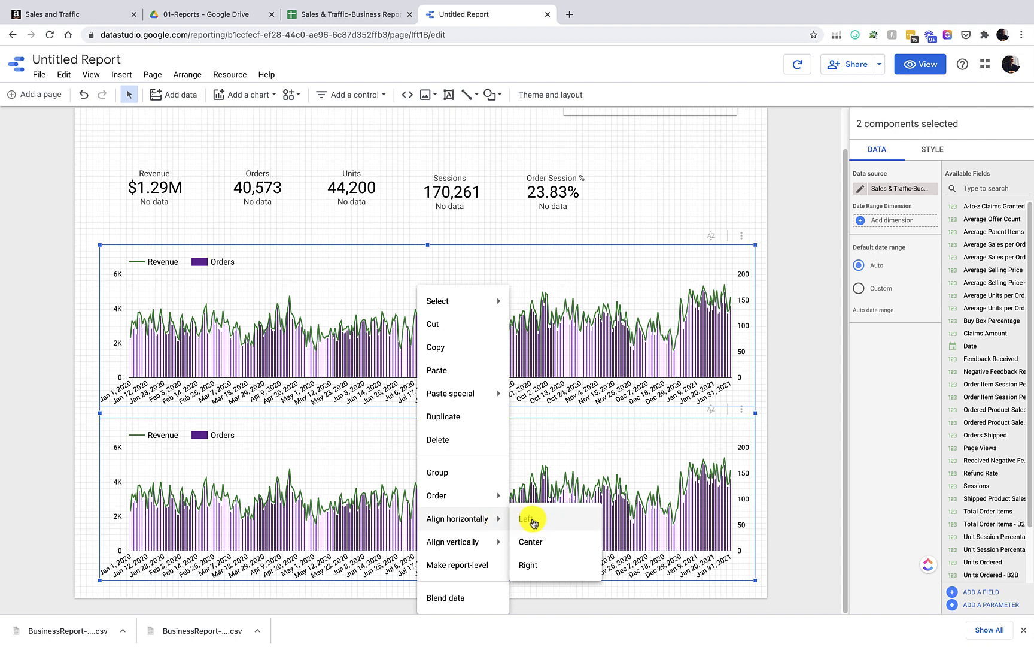
pyautogui.click(532, 540)
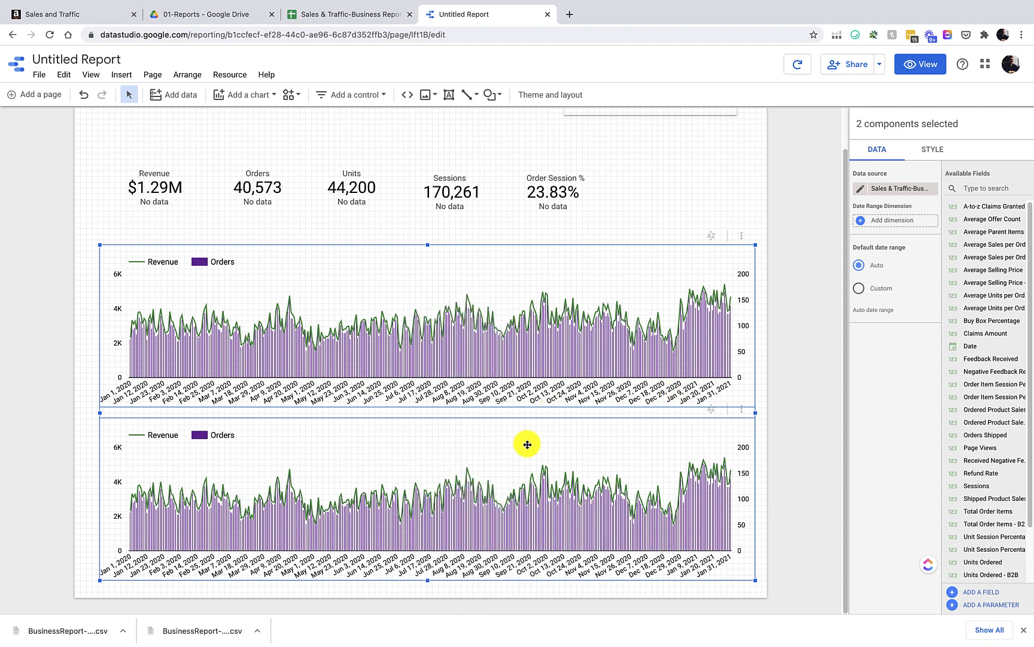
pyautogui.click(708, 186)
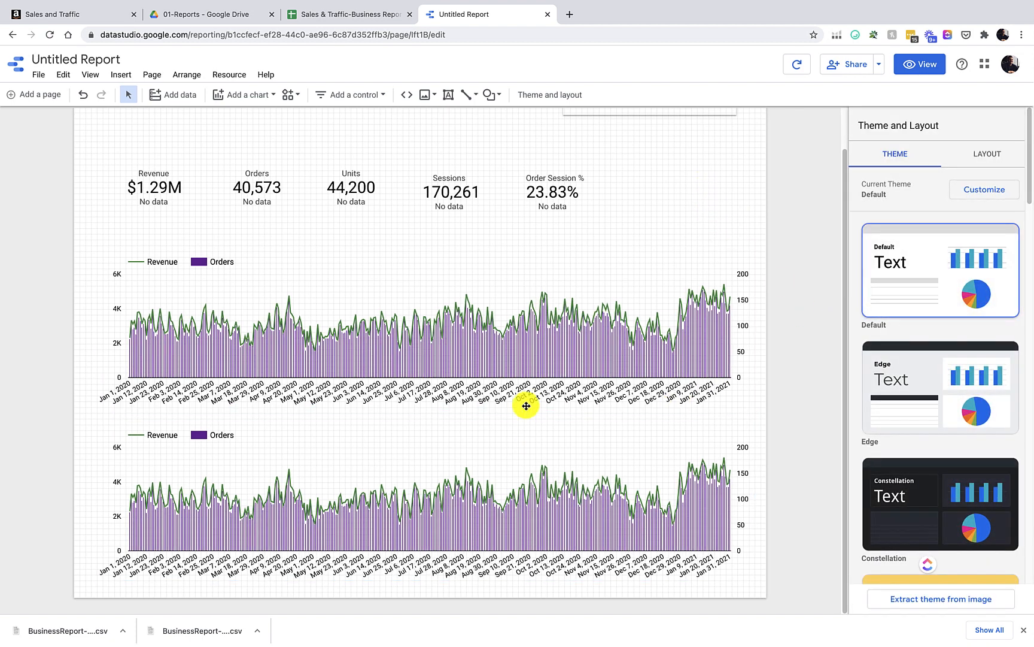
# Step: Replace the Revenue metric of the lower chart with Sessions
pyautogui.click(419, 494)
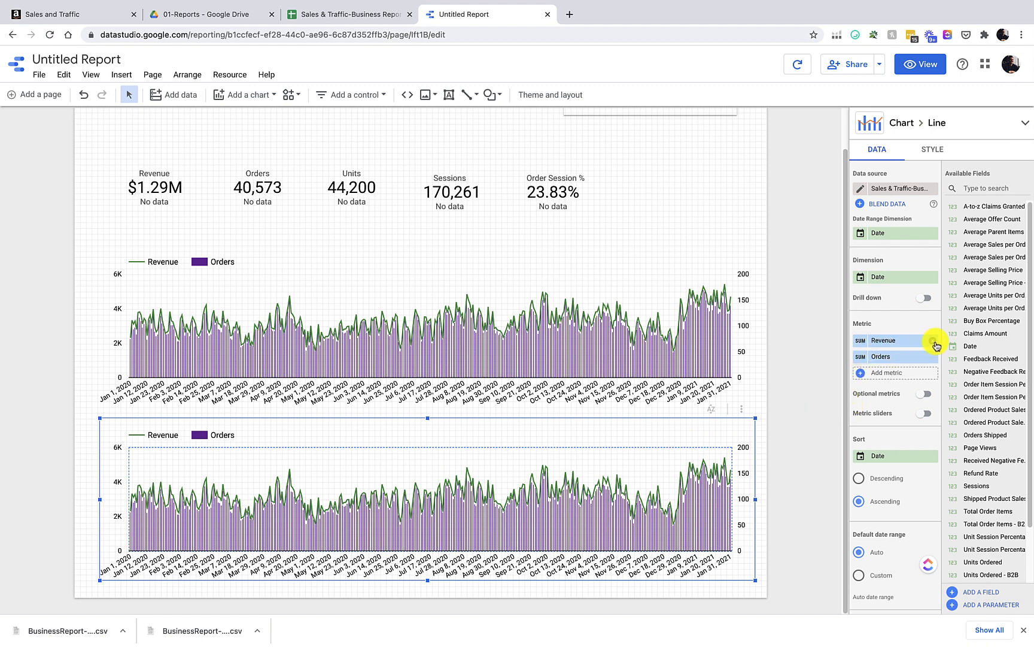
pyautogui.click(898, 342)
pyautogui.write('sess')
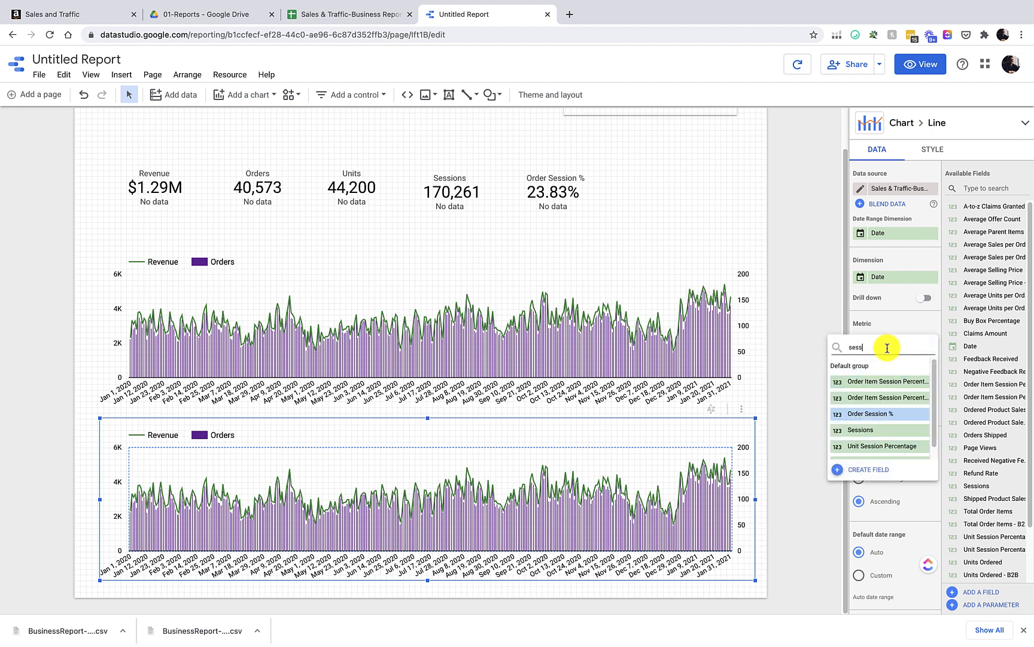
pyautogui.click(873, 433)
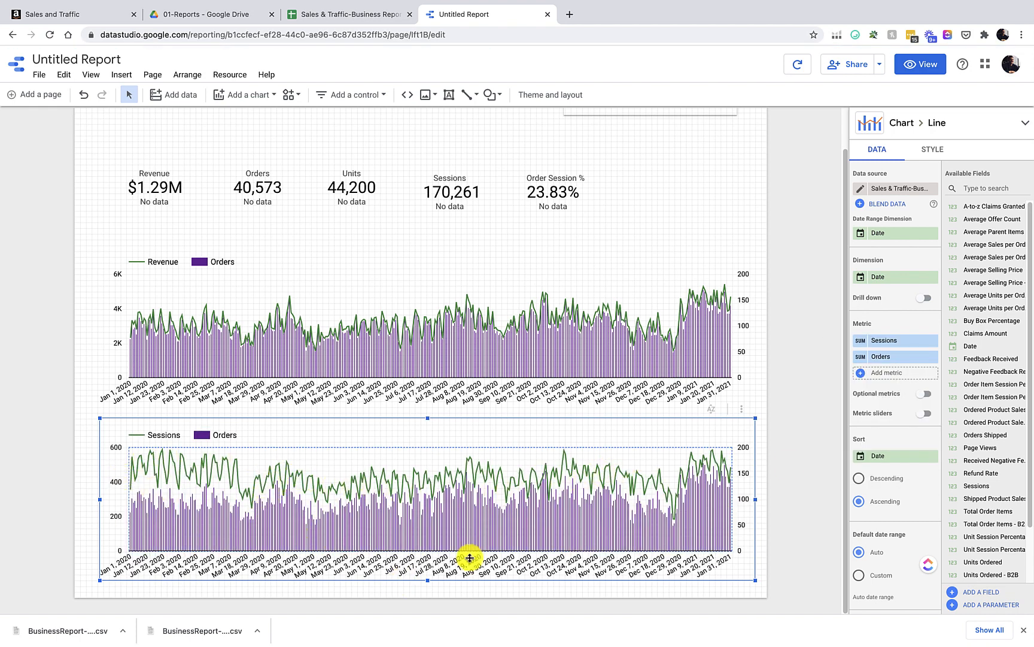
# Step: Replace the Orders metric of the lower chart with Order Session %
pyautogui.click(882, 362)
pyautogui.scroll(-10, 890, 430)
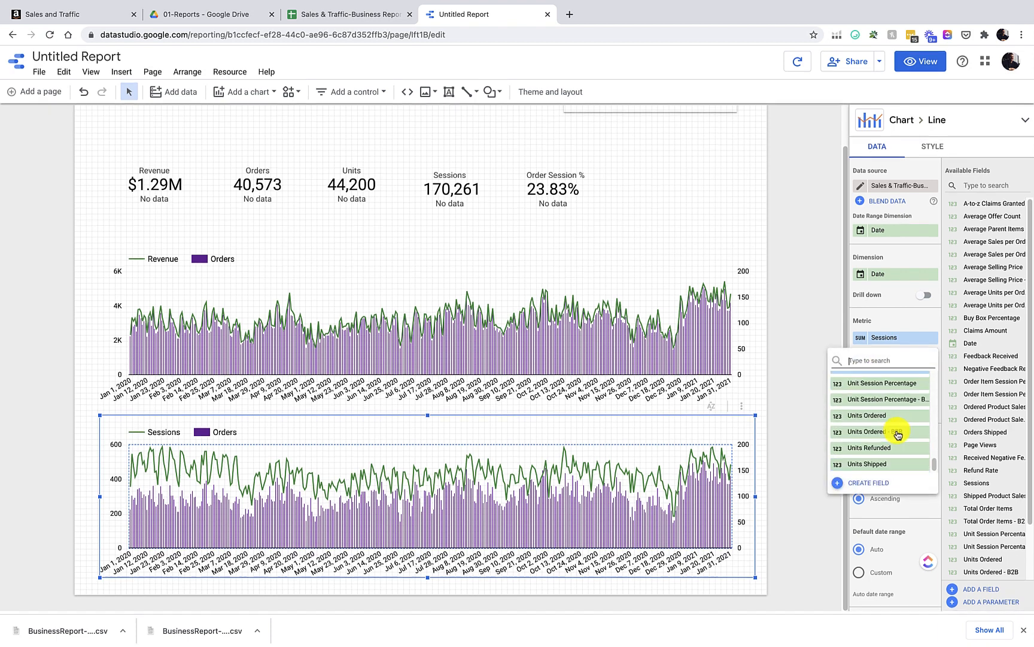
pyautogui.scroll(15, 892, 419)
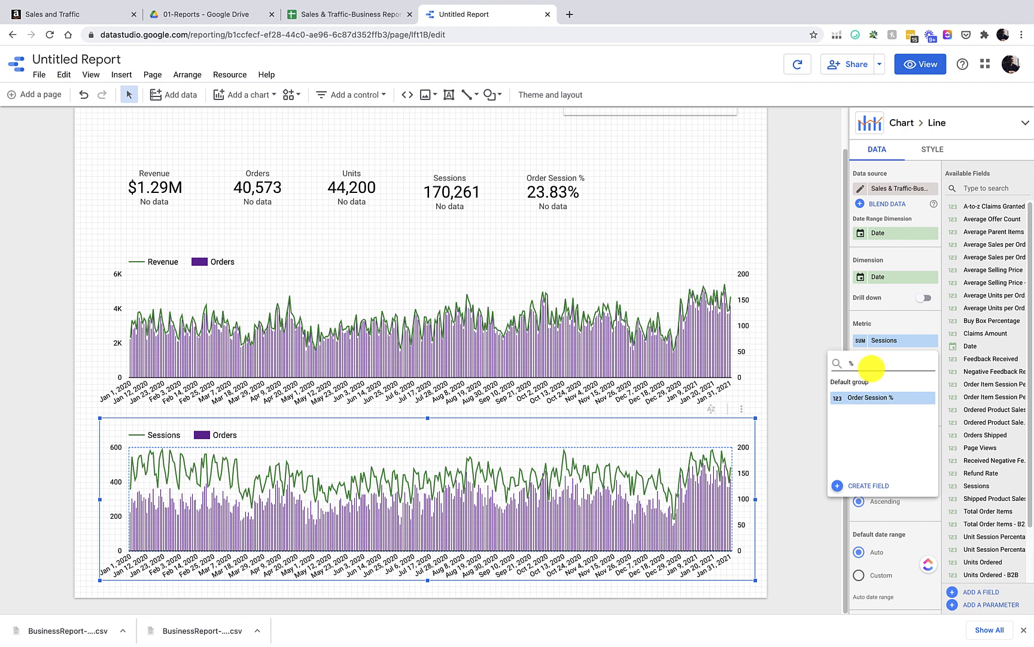
pyautogui.click(875, 398)
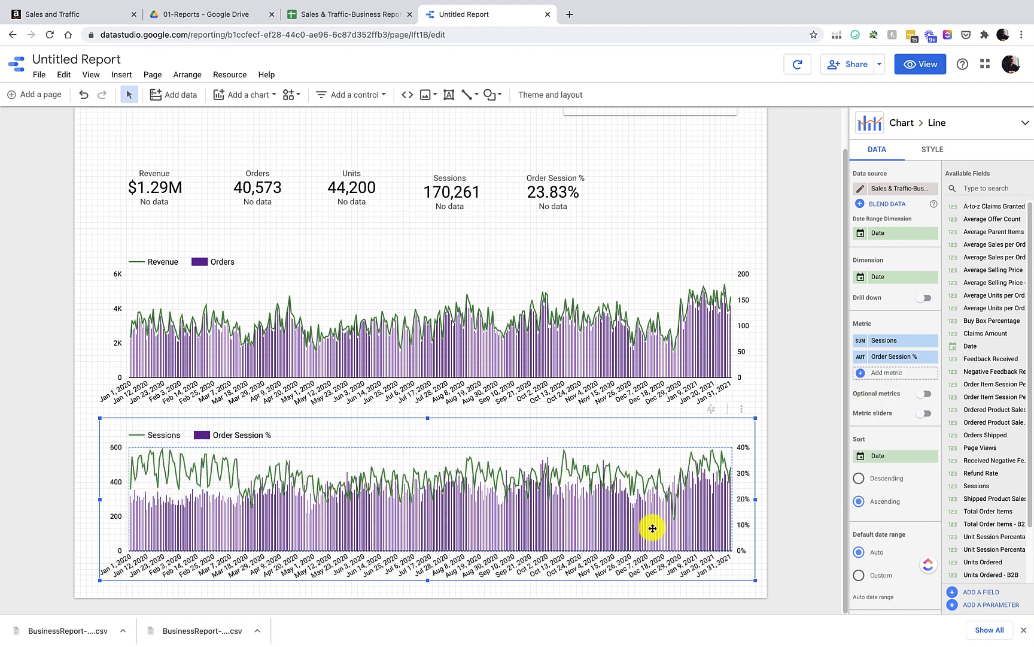
pyautogui.click(758, 384)
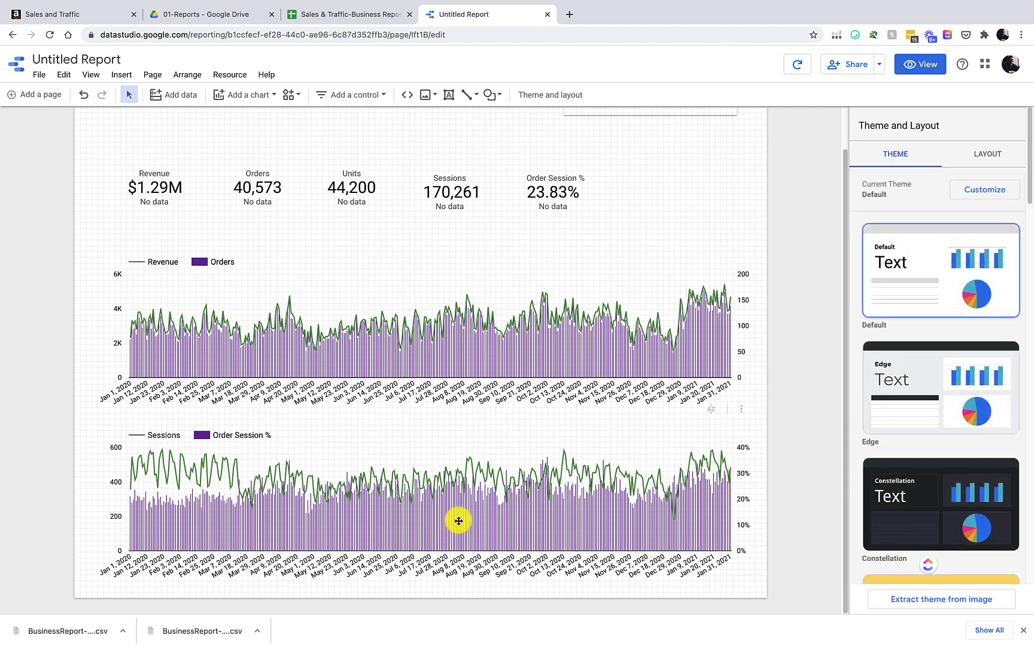
# Step: Style the lower chart so that Sessions is drawn as bars and Order Session % as a line
pyautogui.click(441, 521)
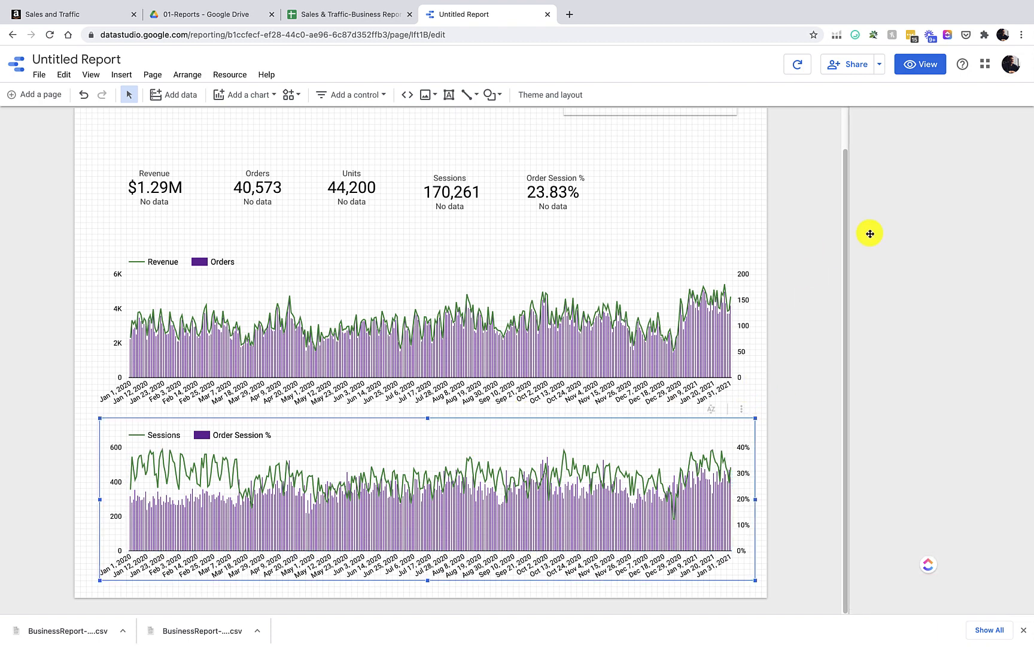
pyautogui.click(937, 151)
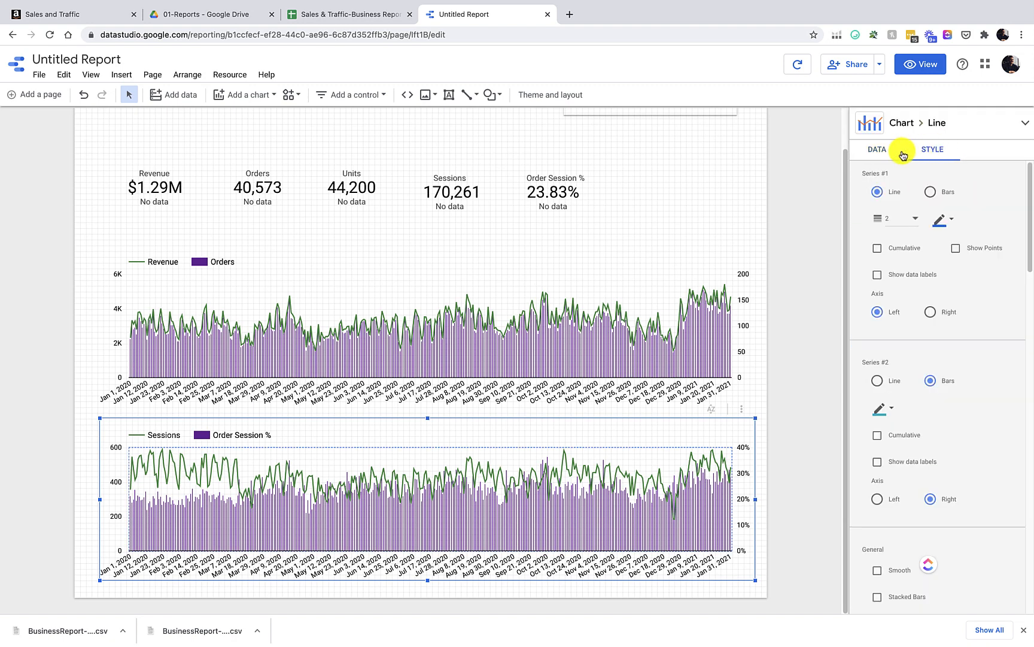
pyautogui.click(878, 151)
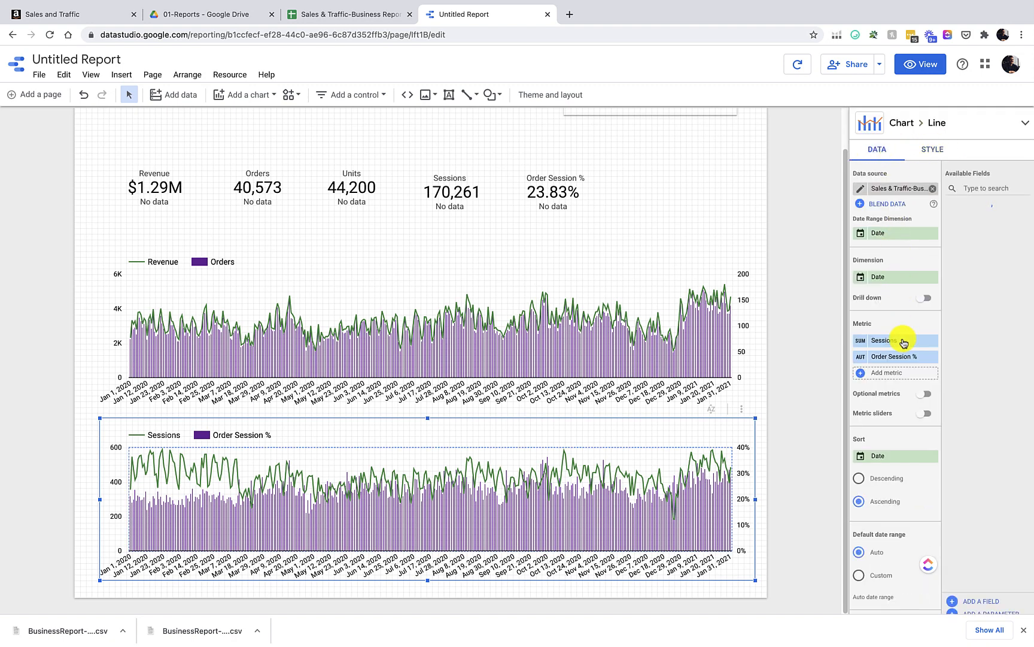
pyautogui.click(937, 150)
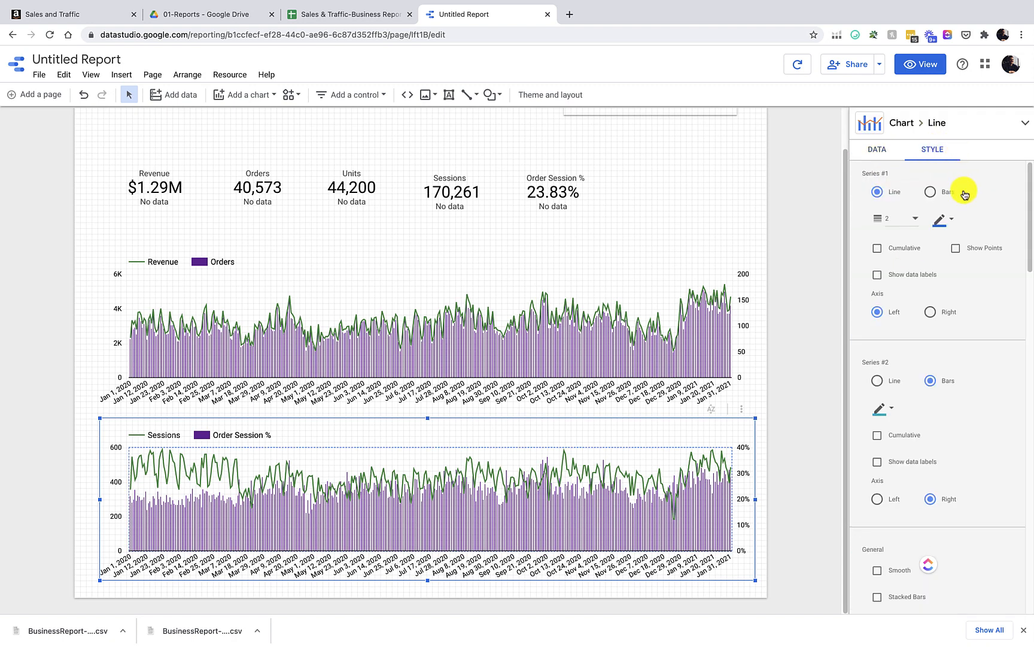
pyautogui.click(931, 192)
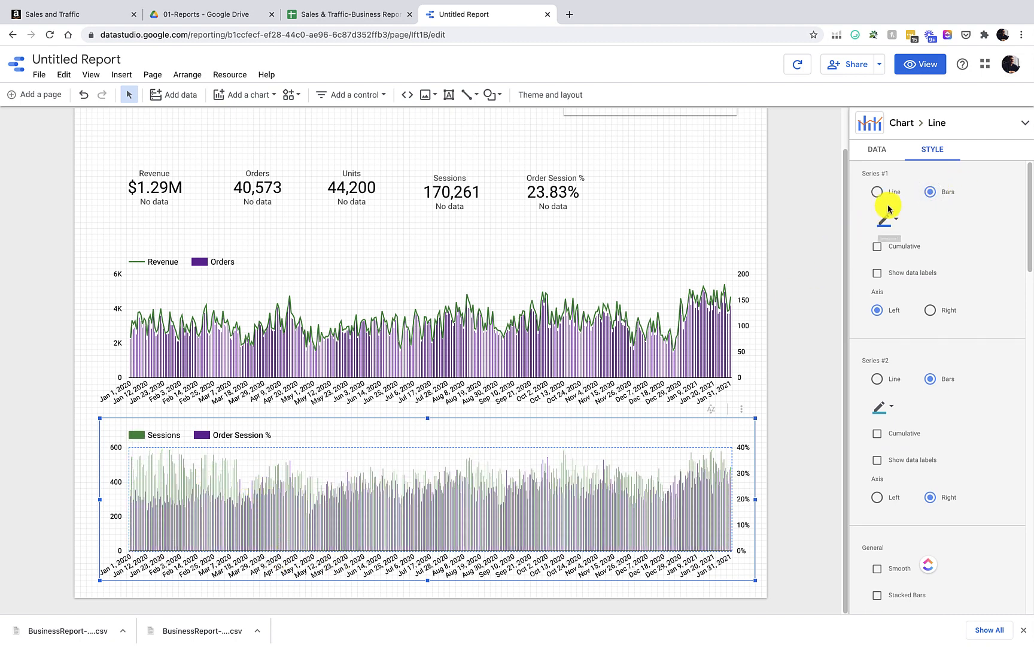
pyautogui.scroll(-2, 893, 311)
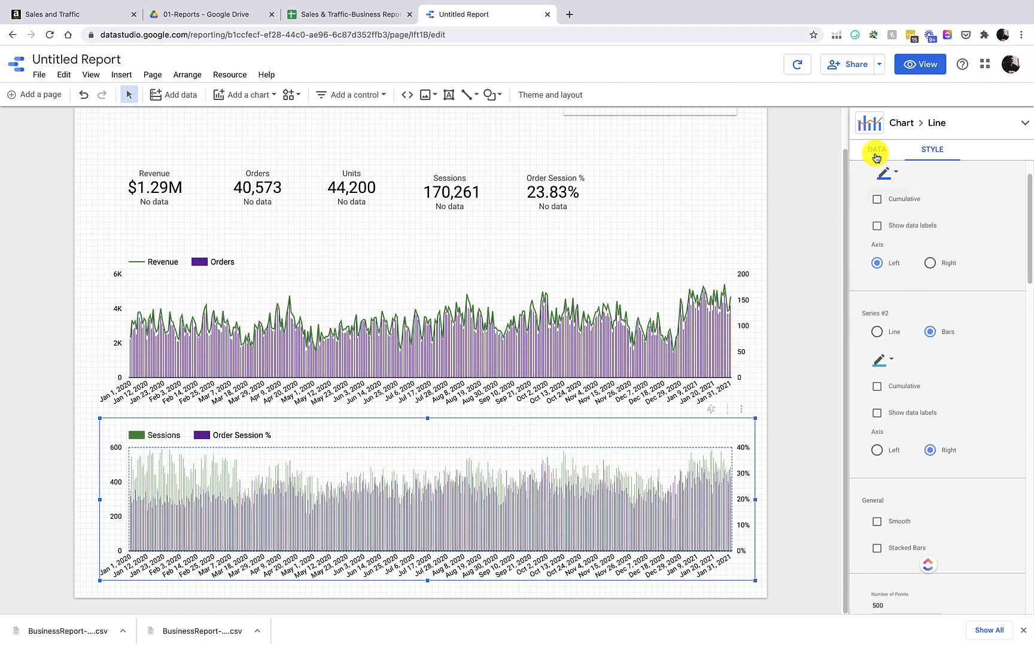
pyautogui.scroll(-1, 939, 358)
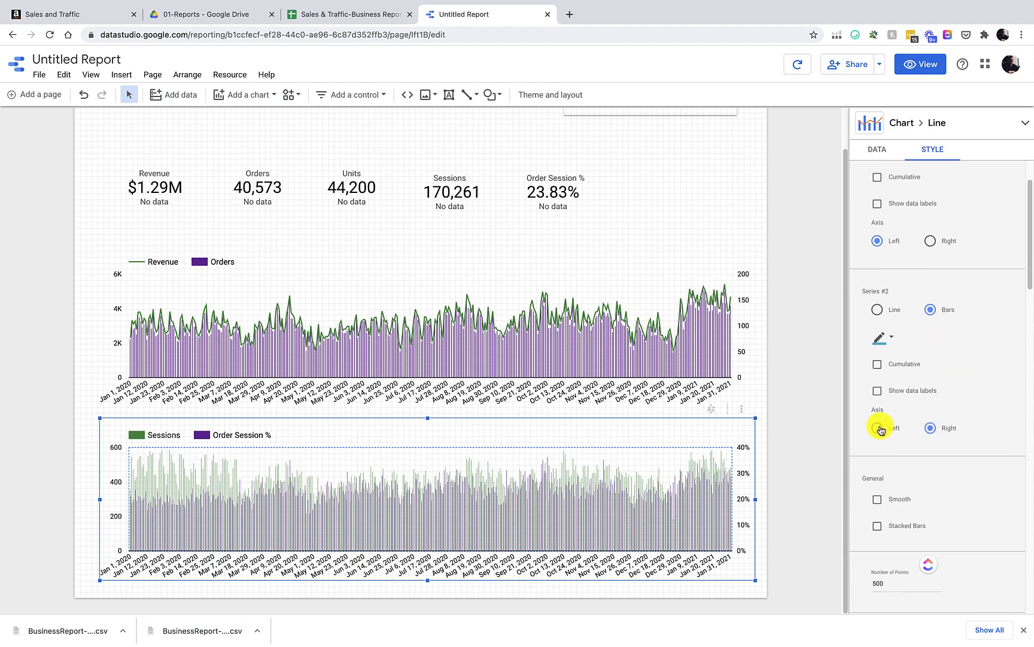
pyautogui.click(880, 310)
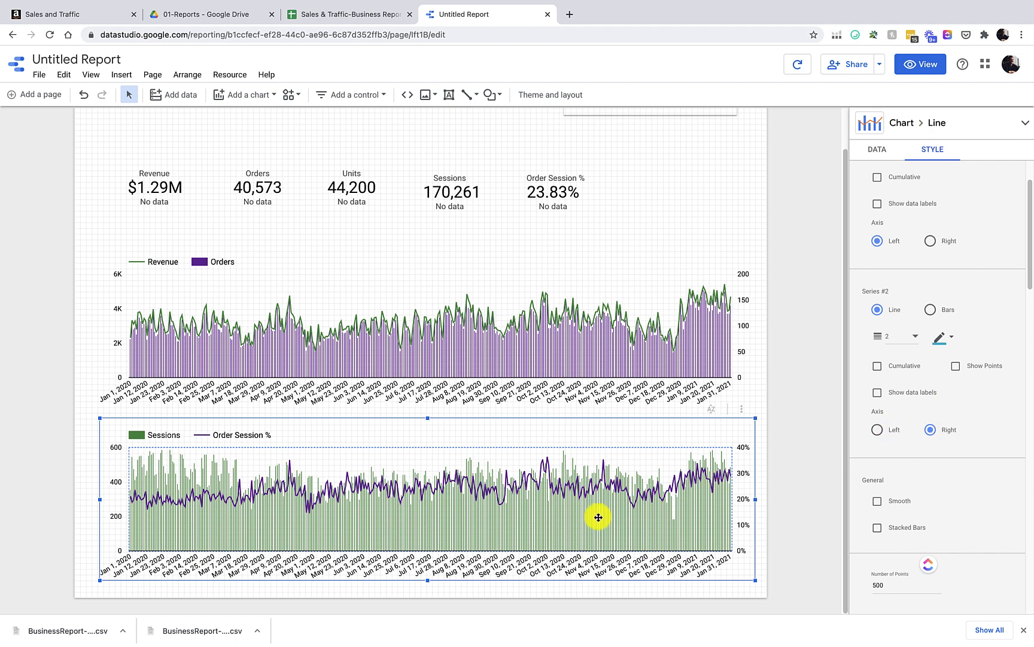
# Step: Preview the report in view mode and filter it to the last 30 days with the date range control
pyautogui.click(921, 64)
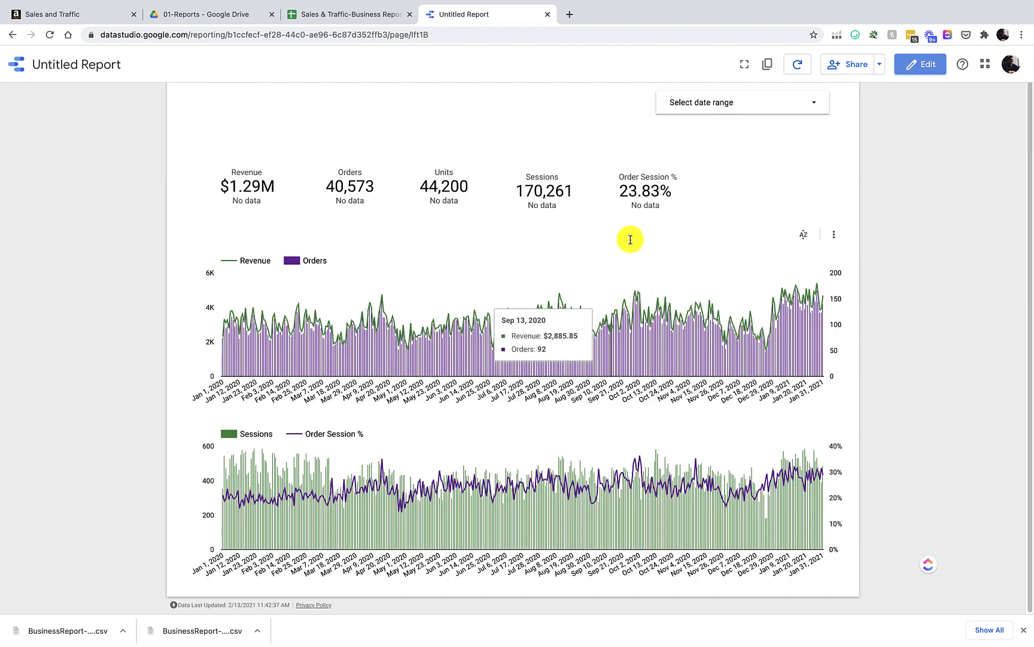
pyautogui.click(739, 103)
pyautogui.click(797, 114)
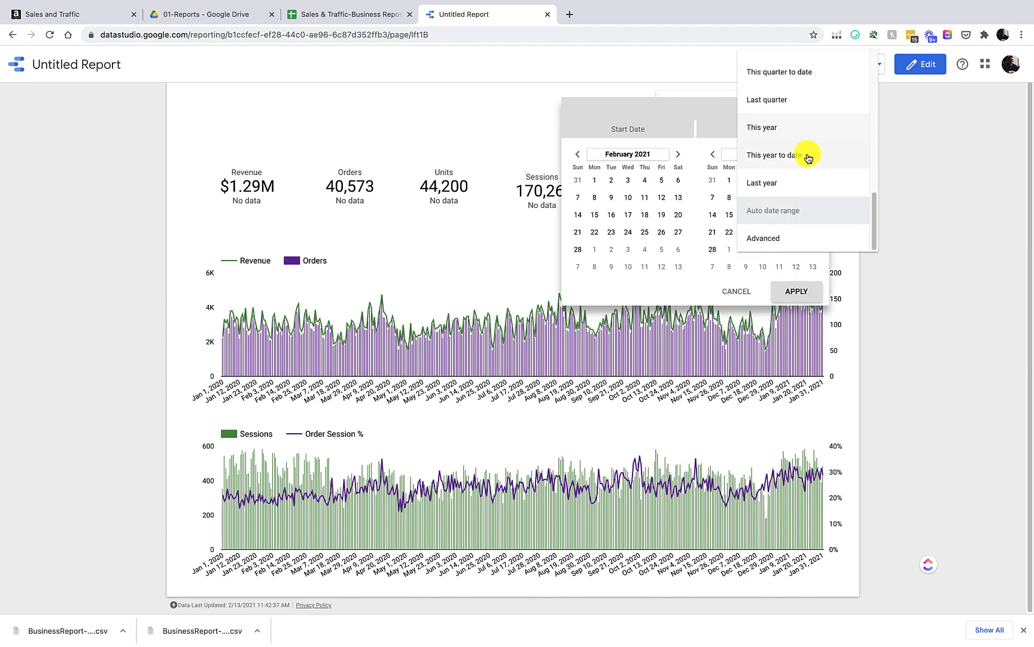
pyautogui.scroll(5, 796, 90)
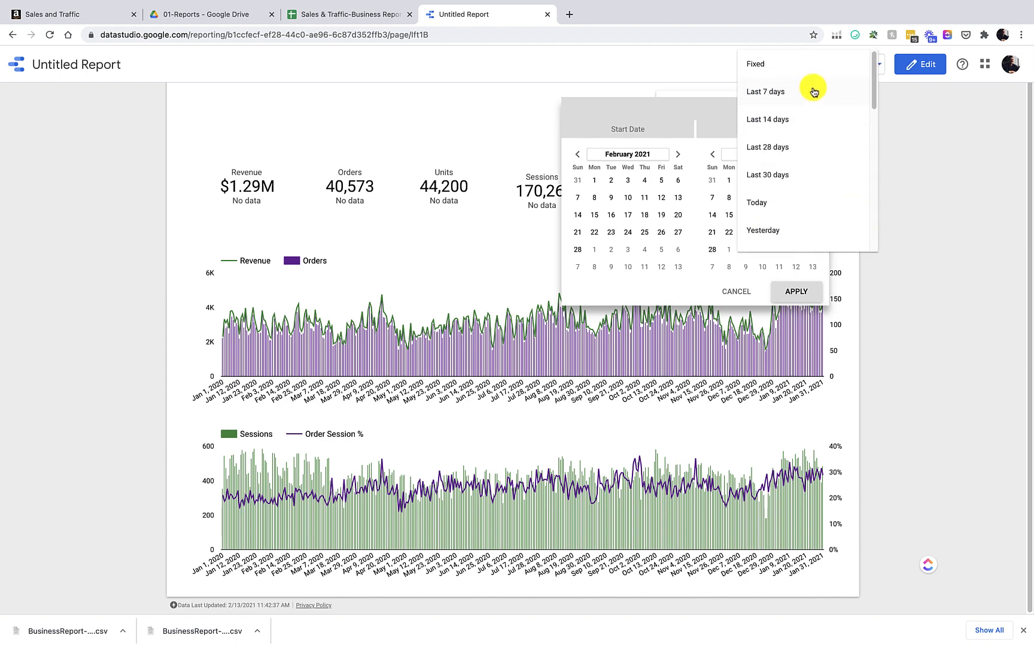
pyautogui.click(774, 174)
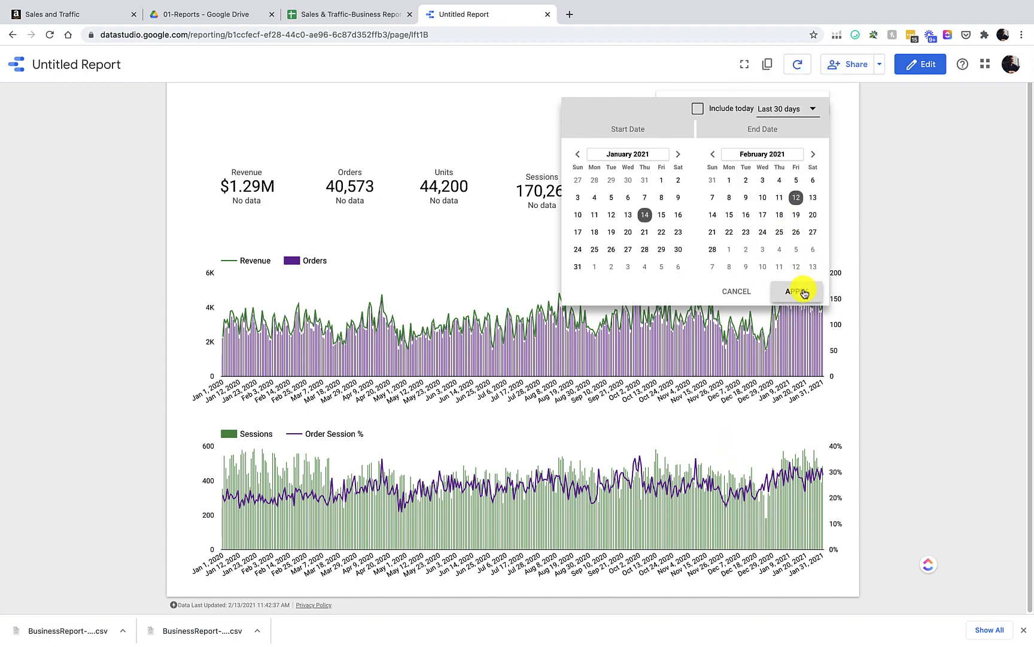
pyautogui.click(800, 291)
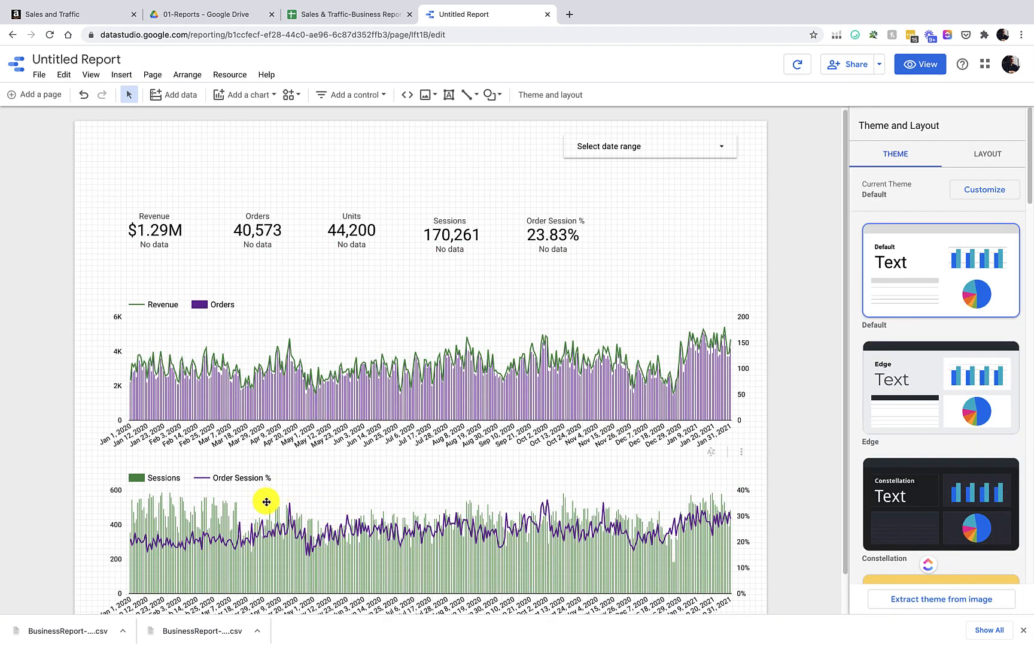
# Step: Enable optional metrics on the Sessions/Order Session % chart and add Page Views as an optional metric
pyautogui.click(397, 505)
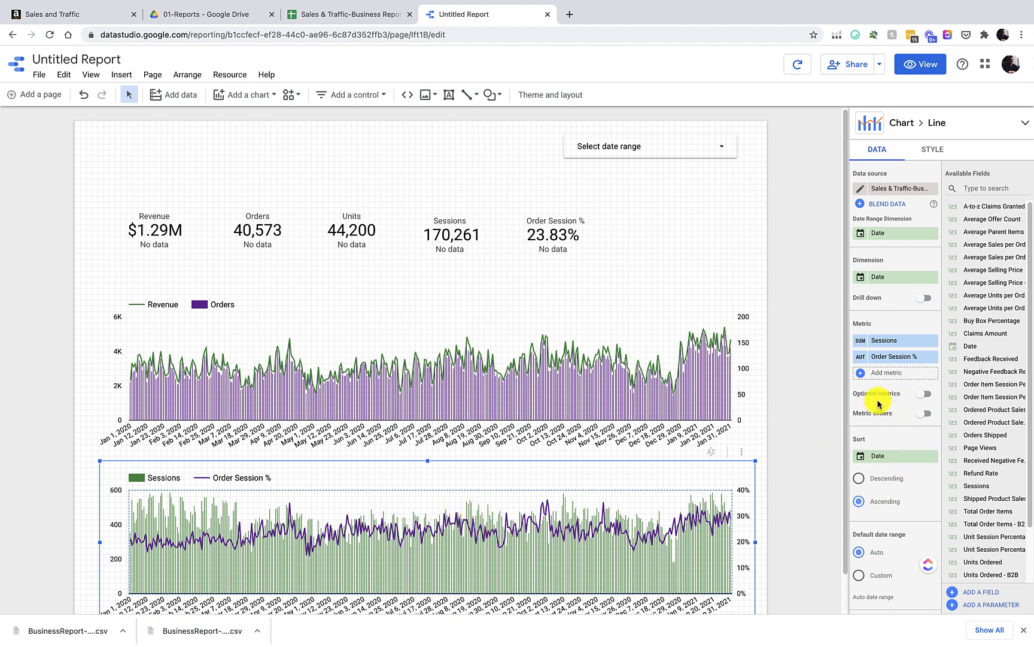
pyautogui.click(924, 394)
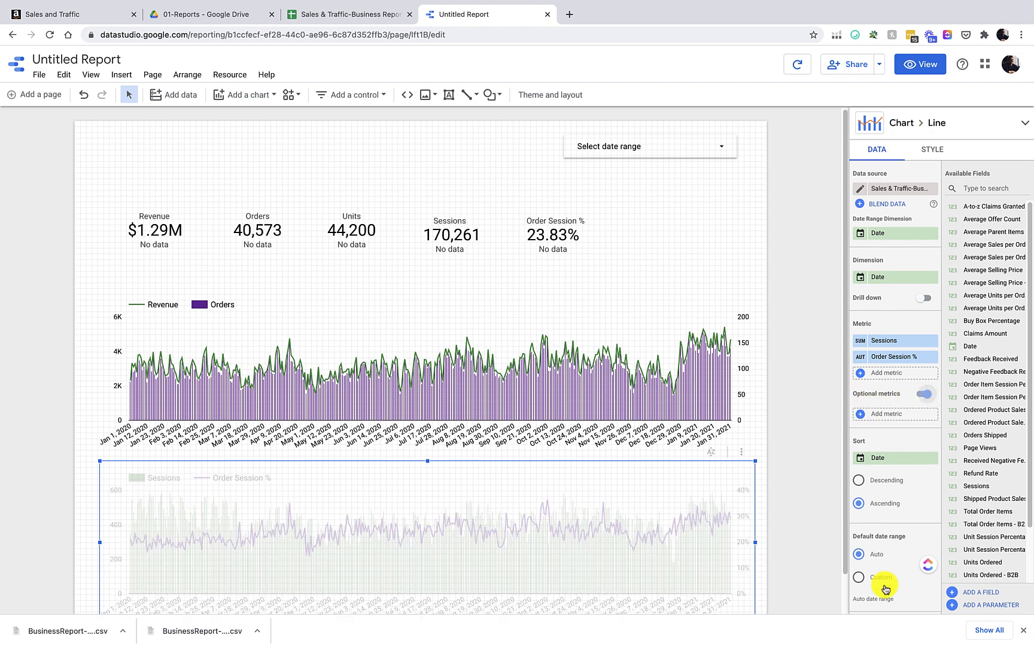
pyautogui.click(881, 415)
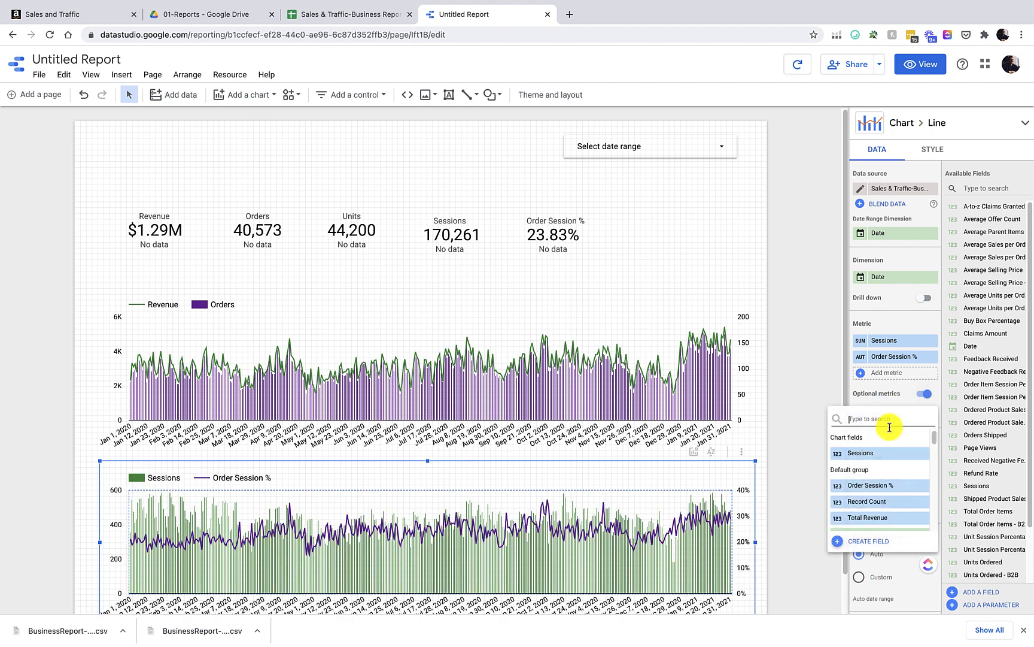
pyautogui.write('page')
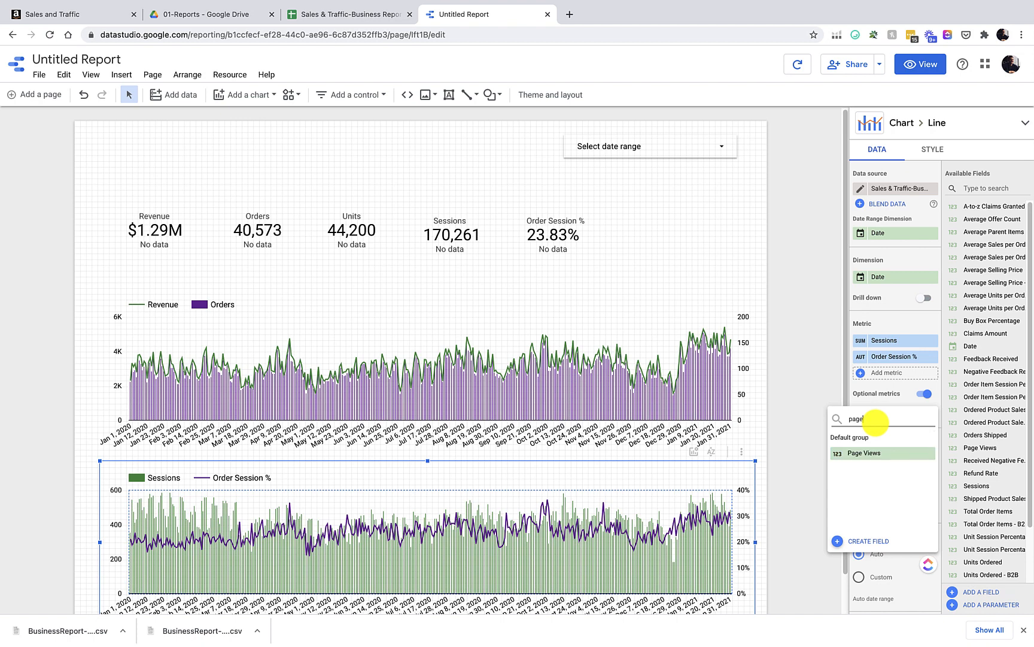
pyautogui.click(870, 453)
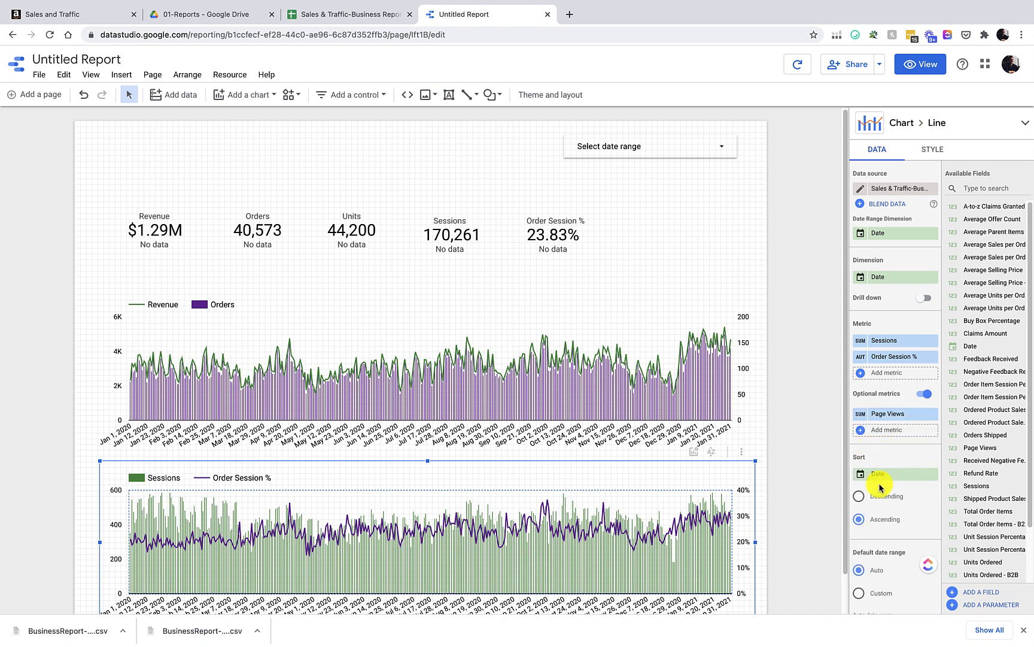
# Step: Preview the report again with the date range set to Last 30 days
pyautogui.click(927, 74)
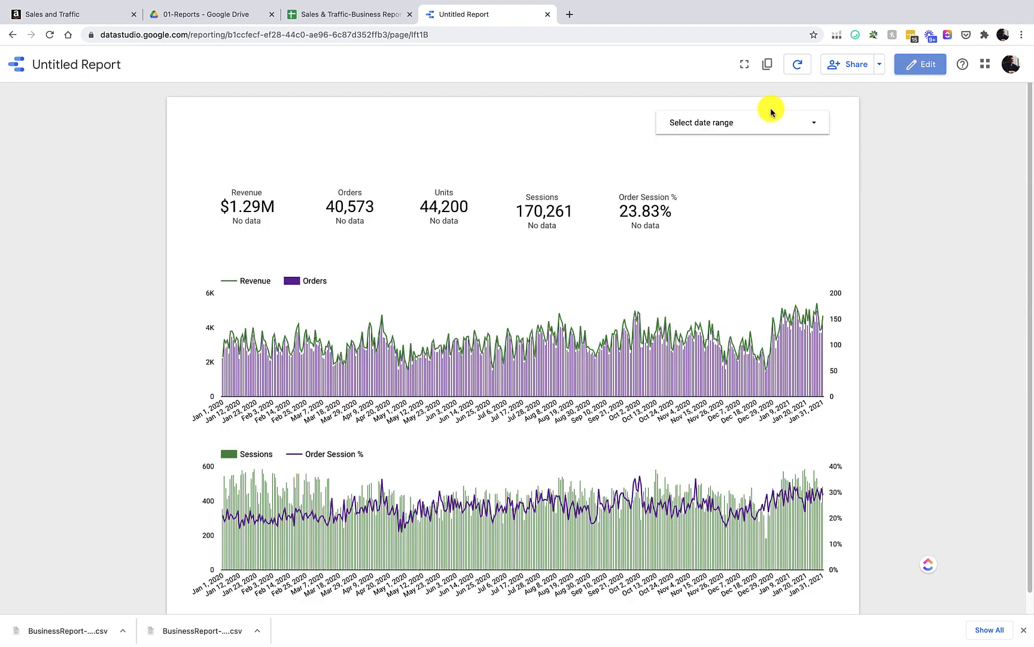
pyautogui.click(803, 123)
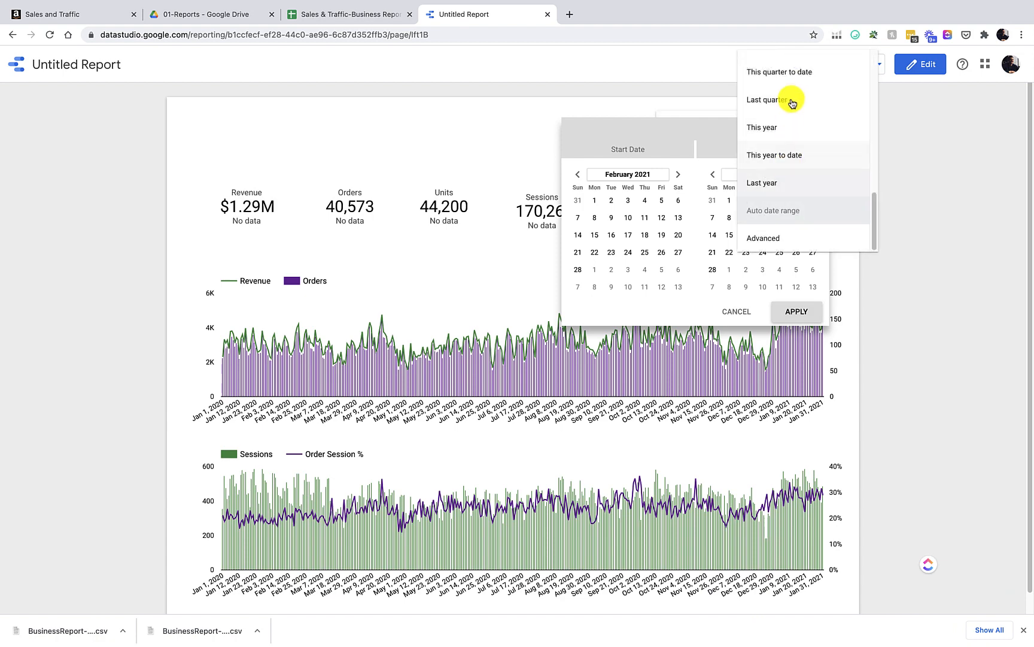
pyautogui.scroll(10, 790, 104)
pyautogui.click(784, 179)
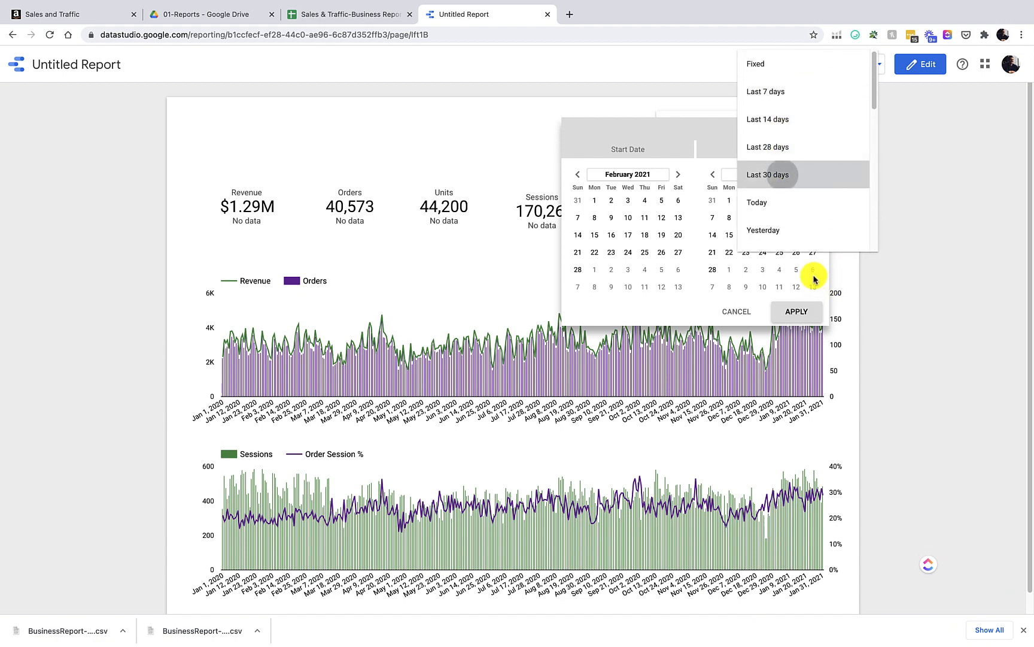
pyautogui.click(803, 312)
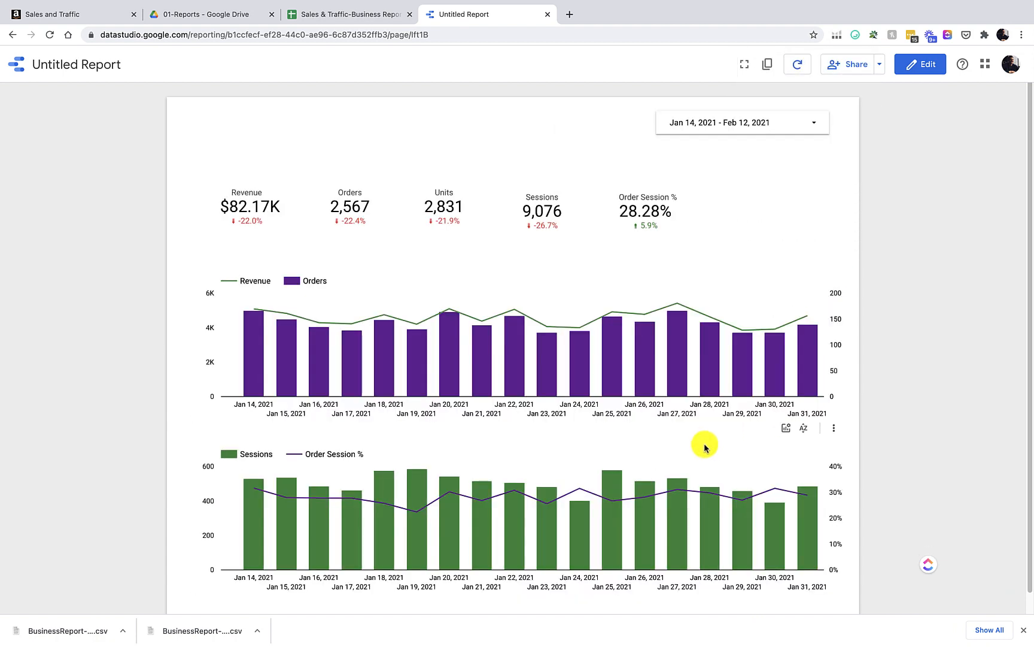
# Step: Turn on the optional Page Views metric in the previewed Sessions chart, then return to editing the report
pyautogui.click(786, 429)
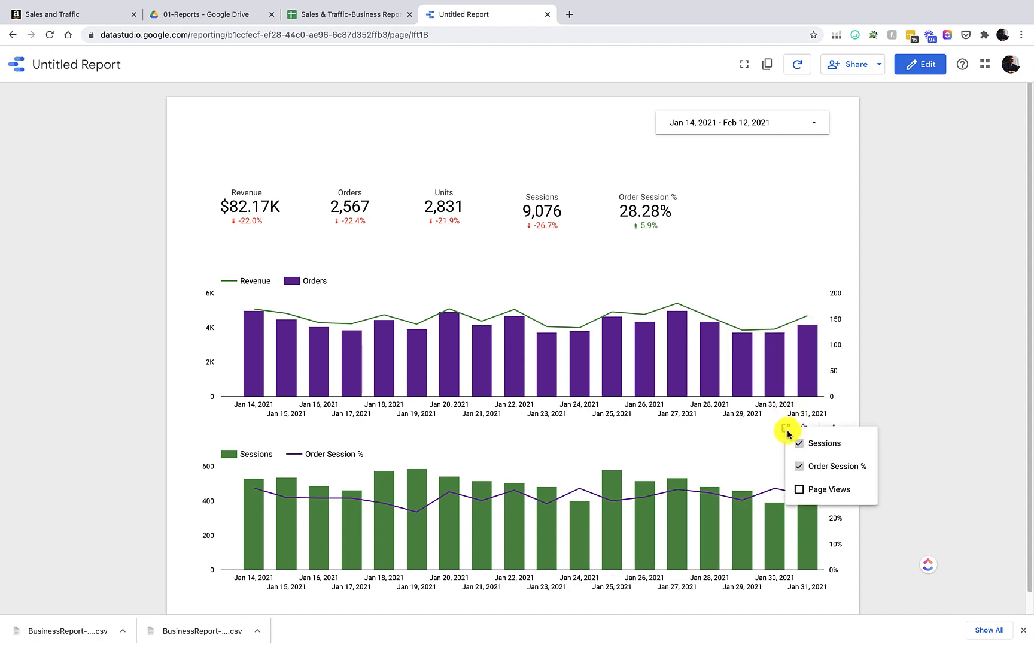
pyautogui.click(800, 490)
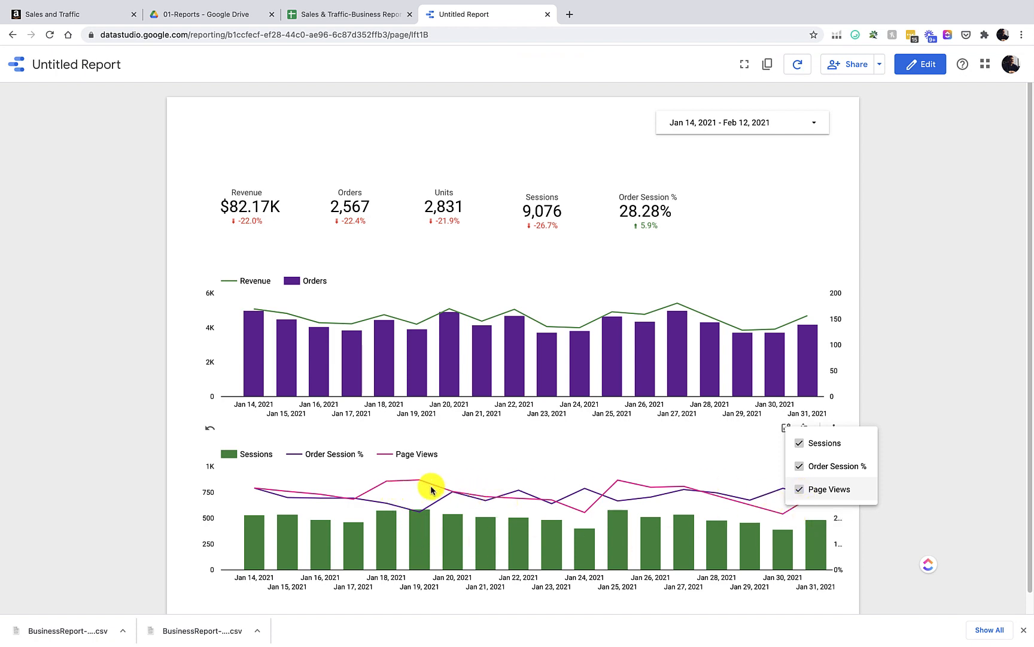
pyautogui.click(501, 484)
pyautogui.click(918, 74)
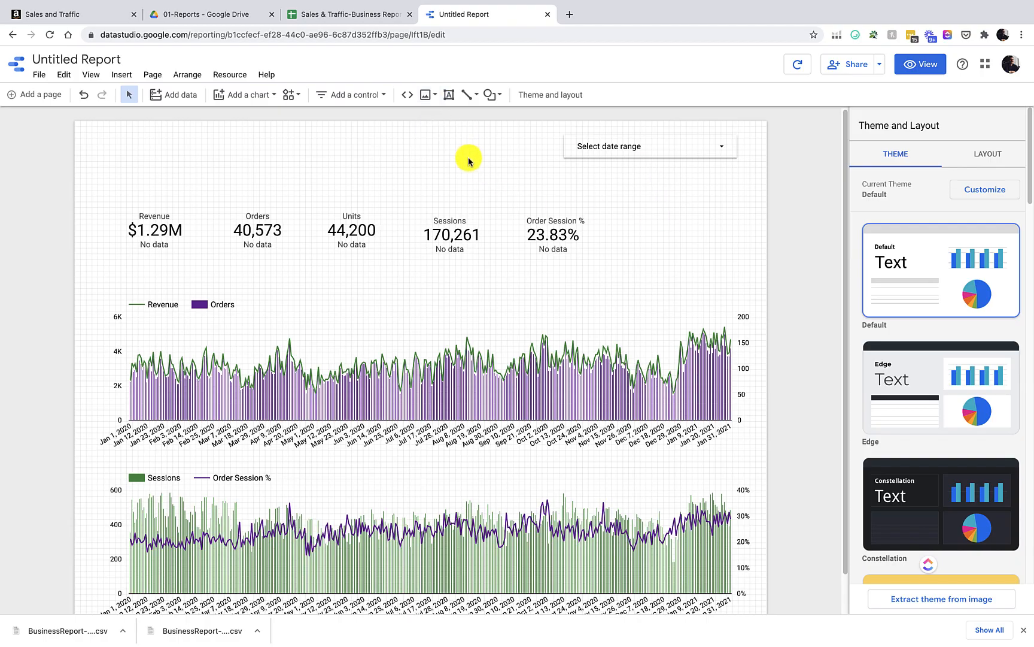
# Step: Draw a rectangle as a header band across the full page width, above the scorecards and over the date range control
pyautogui.click(431, 97)
pyautogui.click(482, 122)
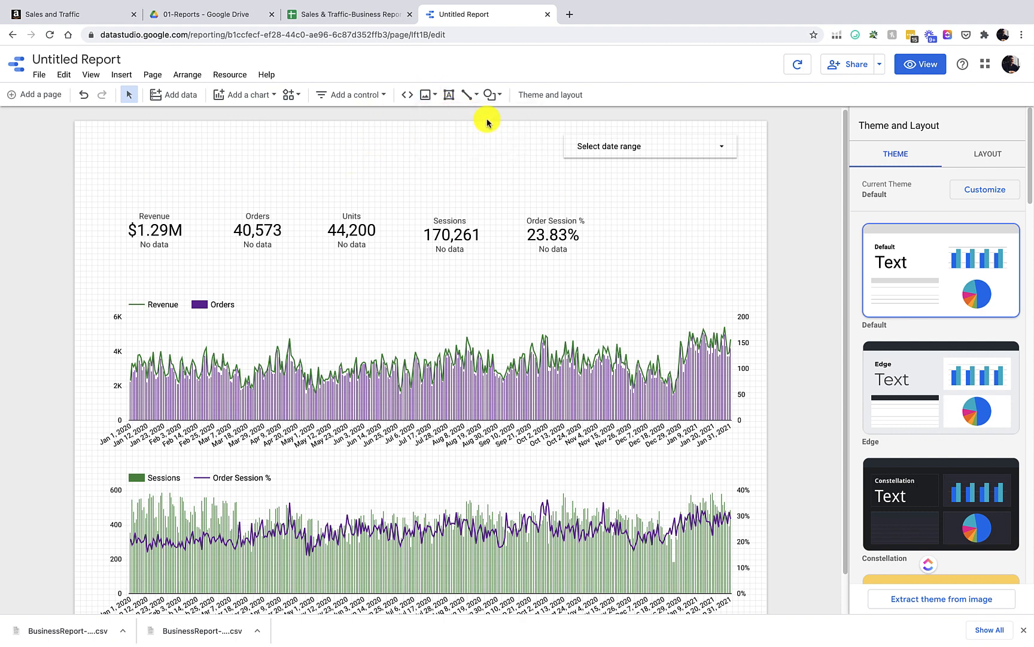
pyautogui.click(500, 94)
pyautogui.click(503, 121)
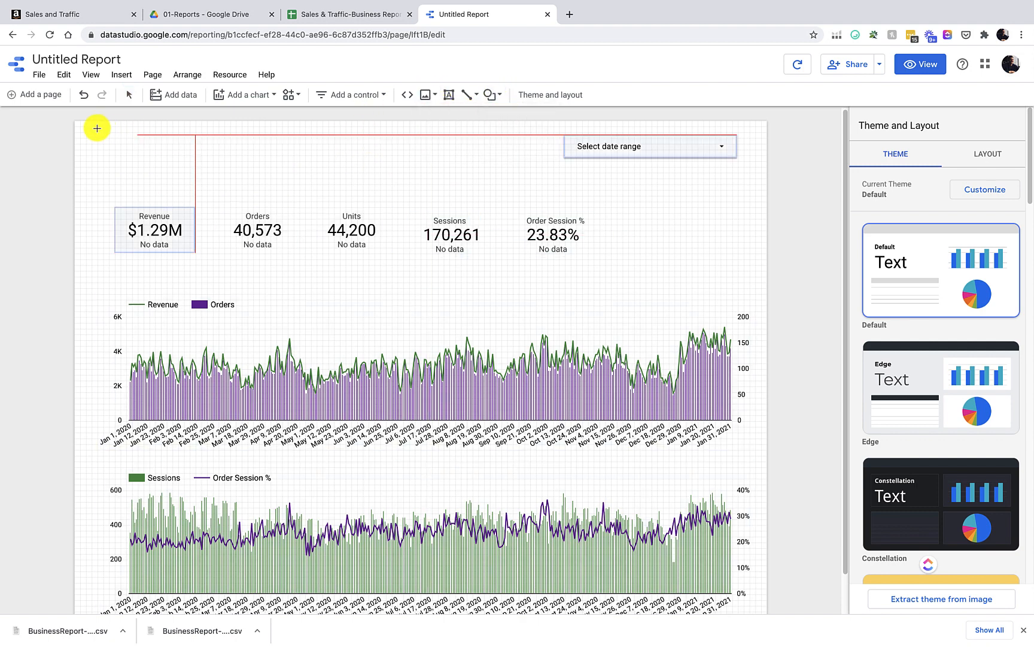
pyautogui.moveTo(394, 133)
pyautogui.mouseDown()
pyautogui.moveTo(730, 182)
pyautogui.moveTo(767, 178)
pyautogui.mouseUp()
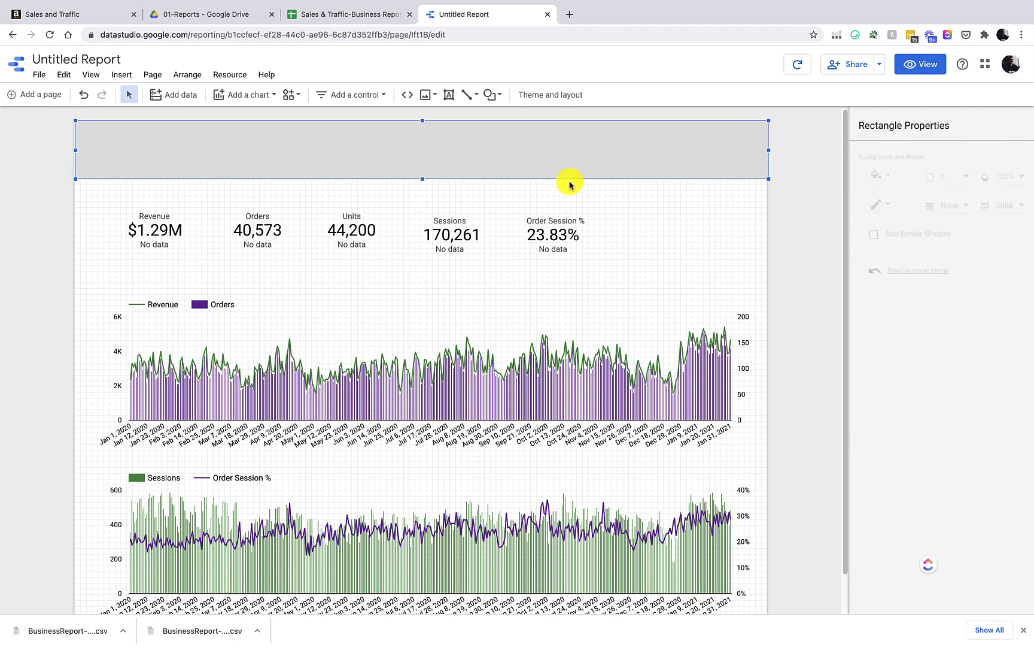
# Step: Send the header rectangle to the back and fill it with dark green
pyautogui.rightClick(231, 143)
pyautogui.moveTo(302, 331)
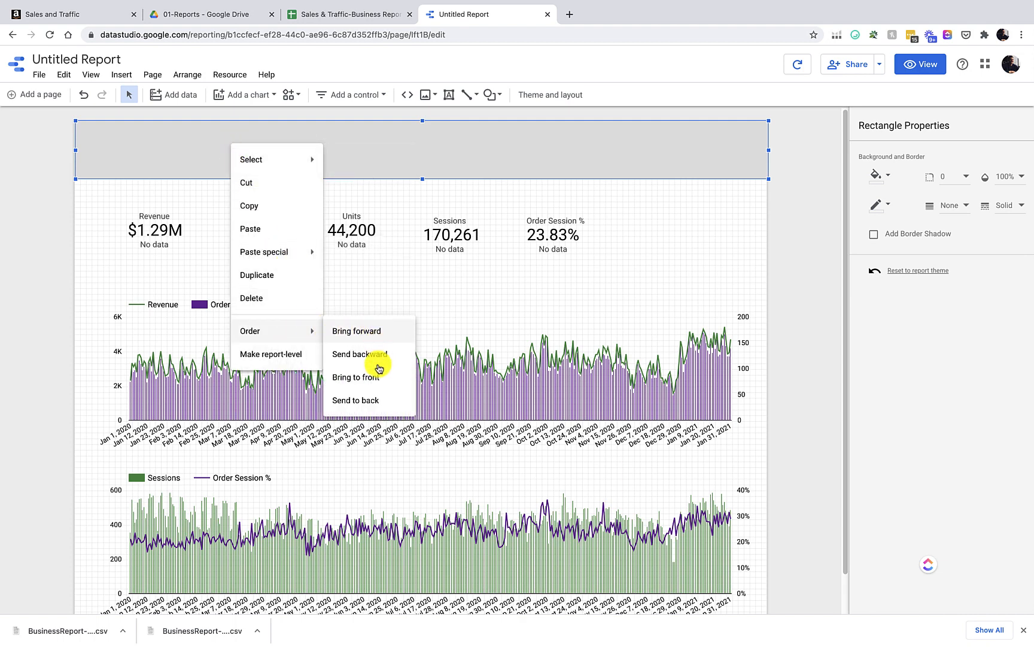
pyautogui.click(377, 399)
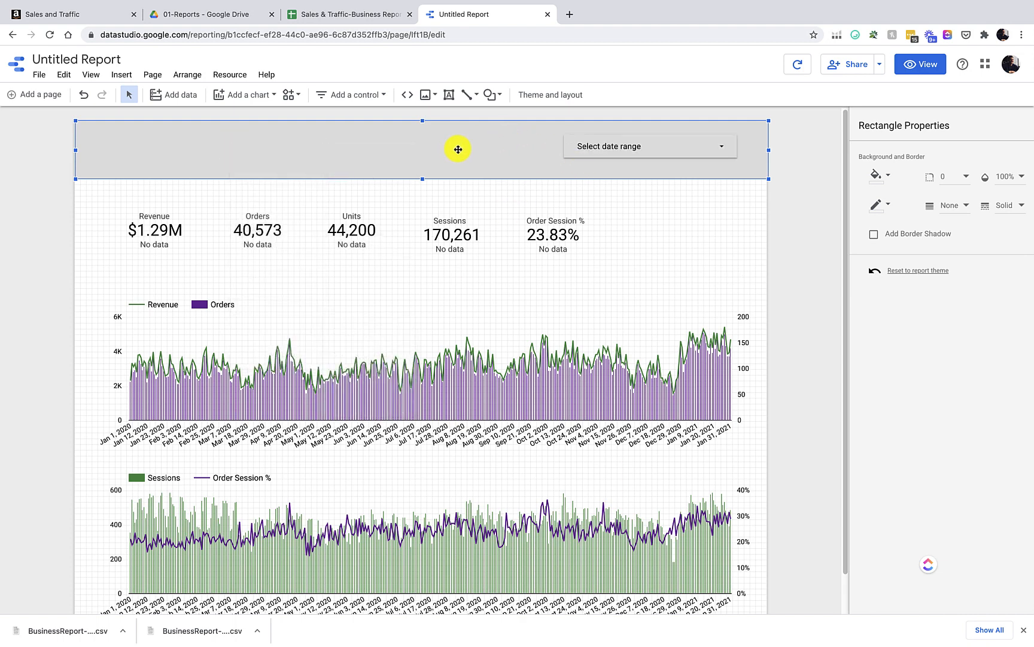
pyautogui.click(887, 176)
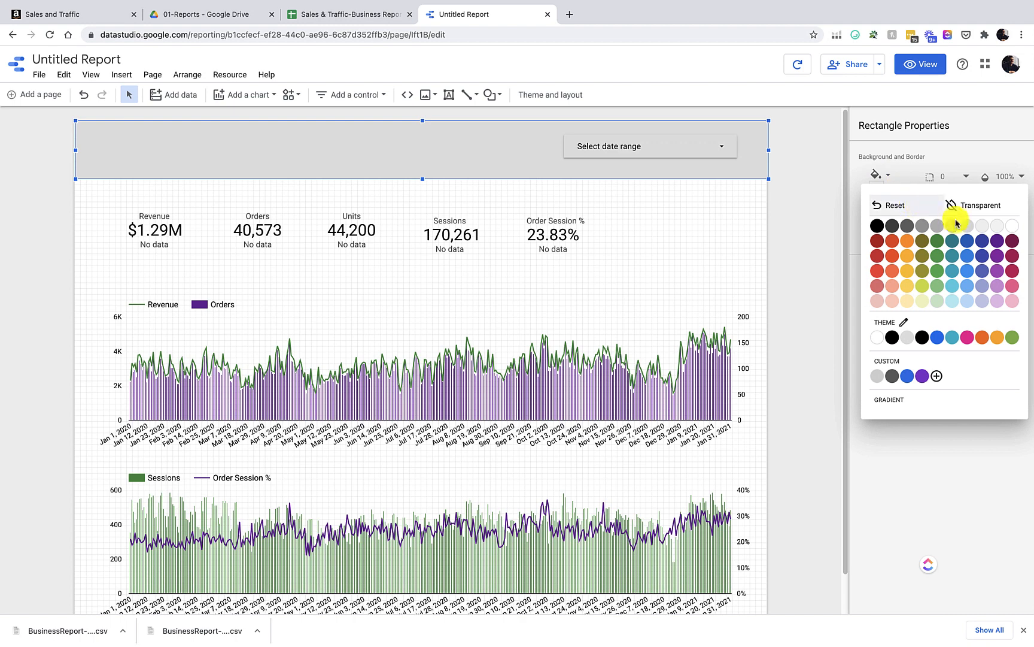
pyautogui.click(938, 246)
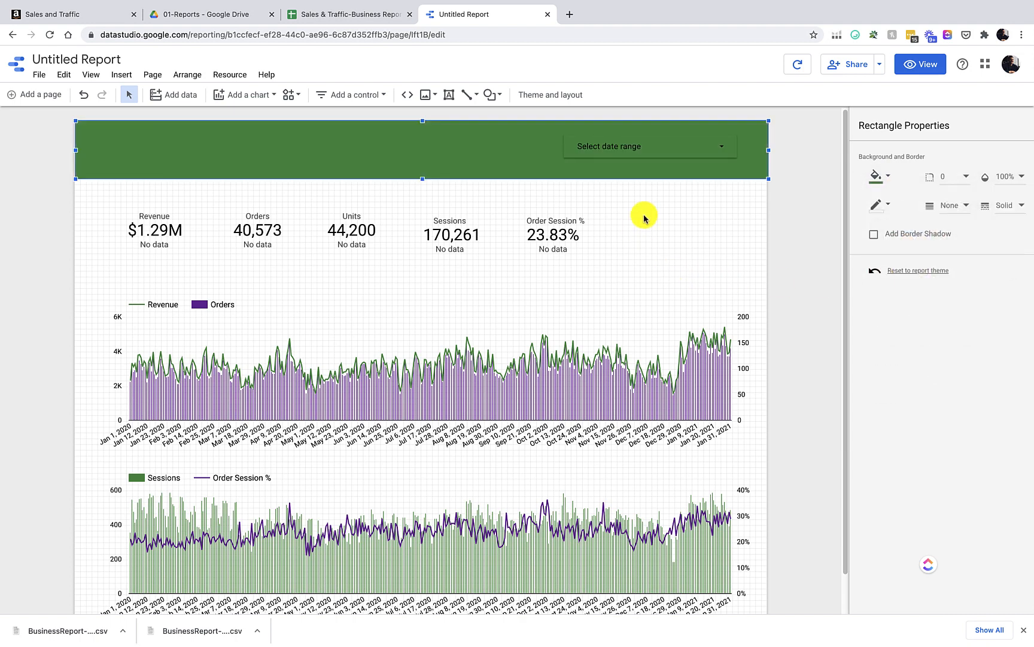
# Step: Set the font colour of the date range control to white
pyautogui.click(631, 146)
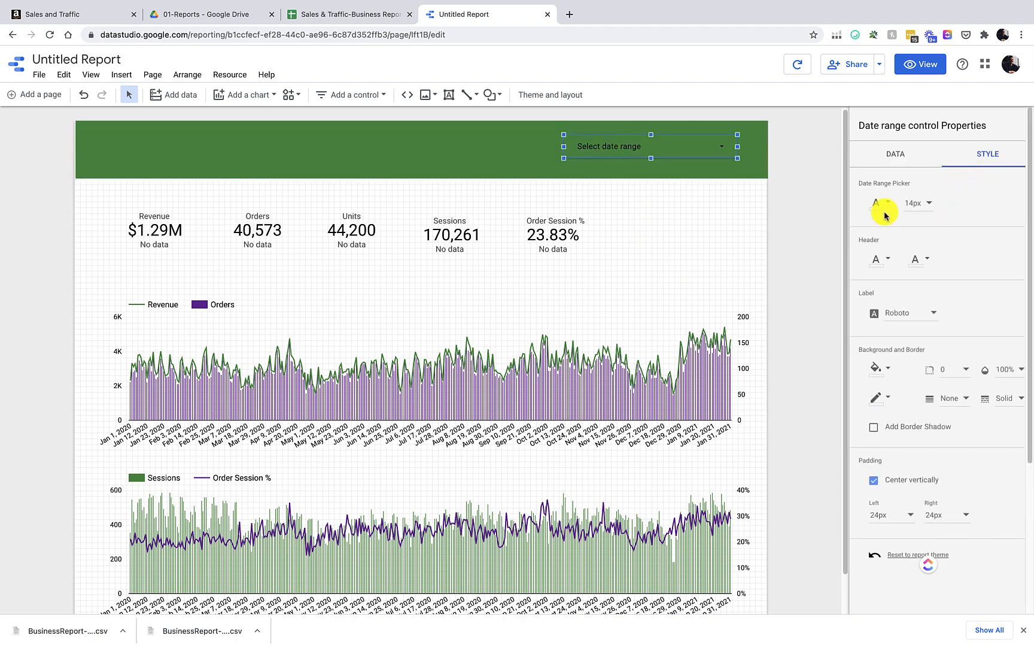
pyautogui.click(887, 213)
pyautogui.click(1016, 255)
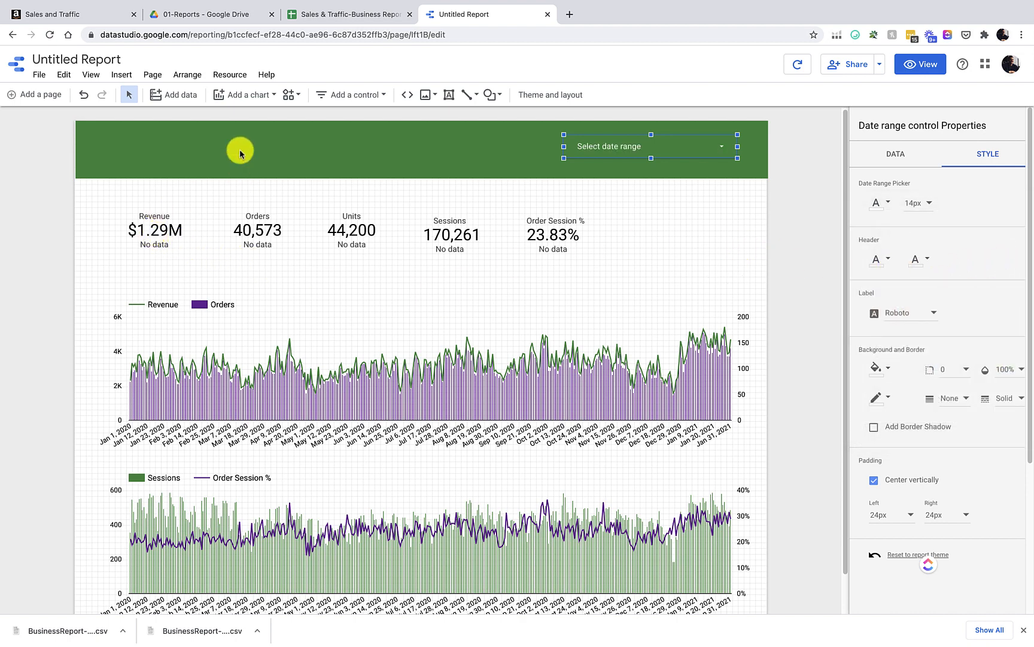
# Step: Set the background of the Revenue scorecard to black
pyautogui.click(81, 215)
pyautogui.click(143, 226)
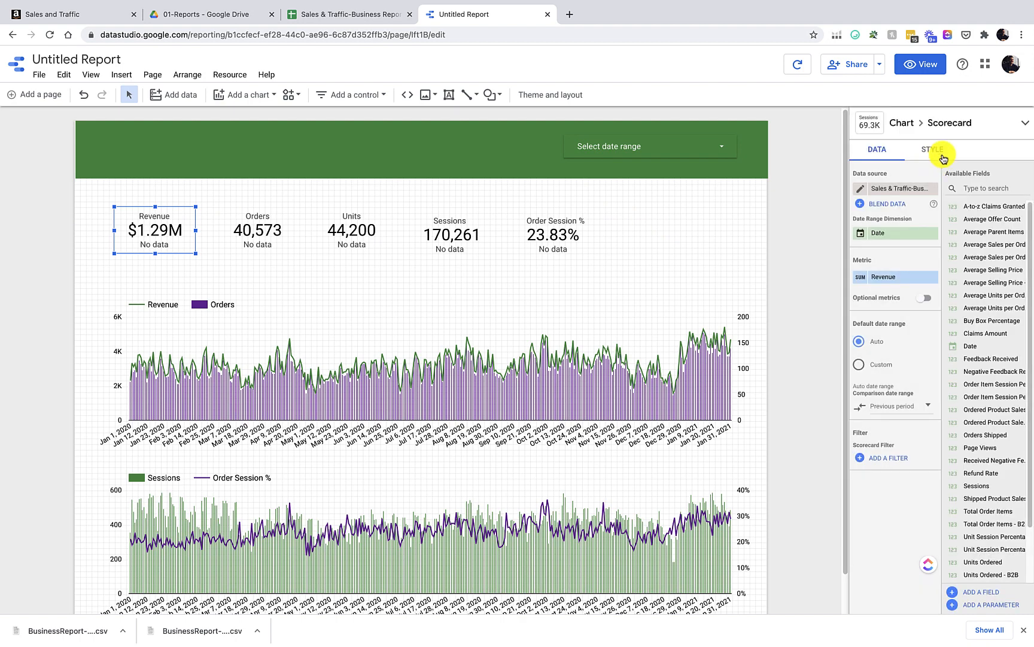
pyautogui.click(935, 150)
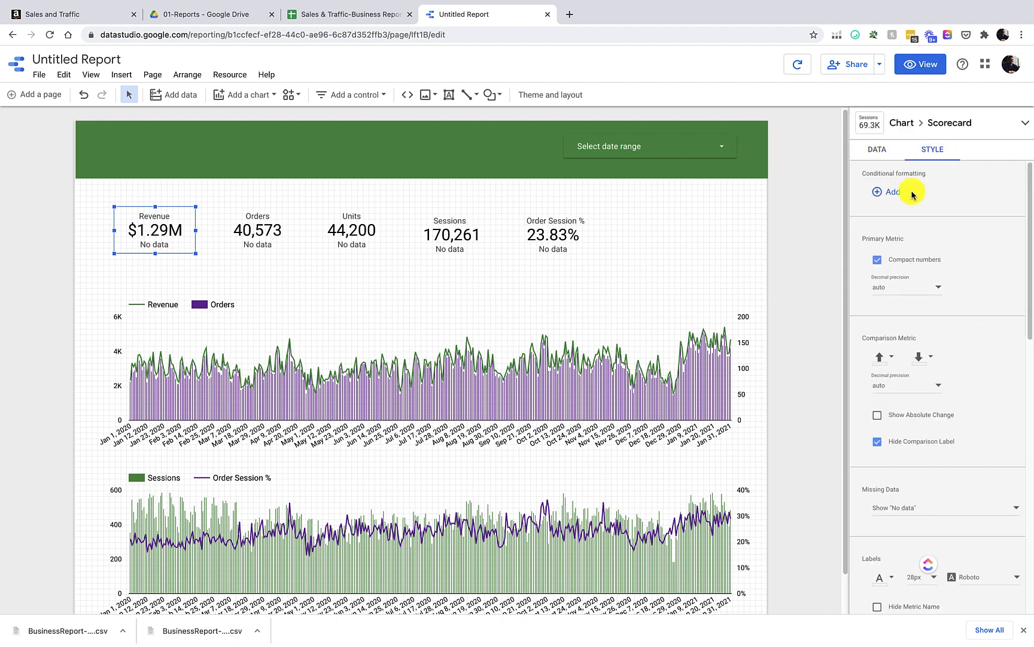
pyautogui.scroll(-4, 970, 462)
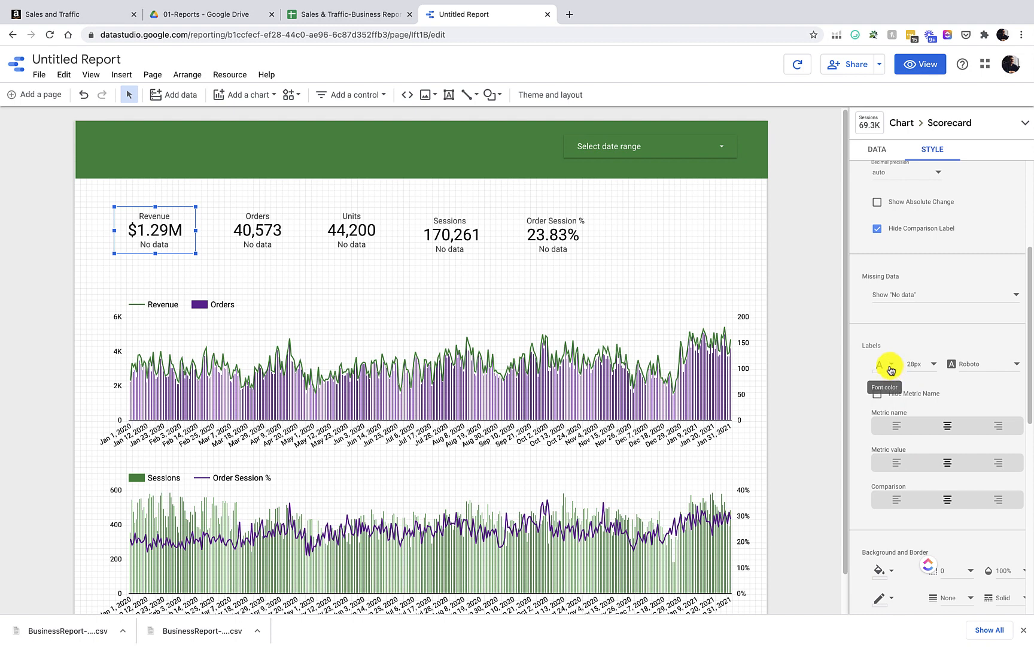
pyautogui.scroll(-3, 904, 388)
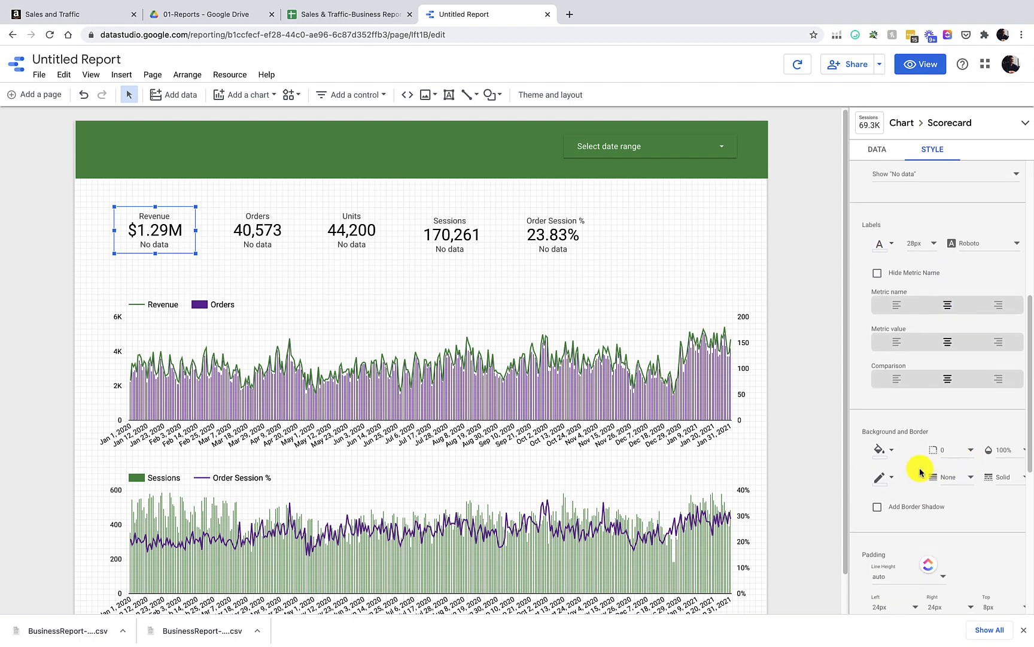
pyautogui.click(894, 422)
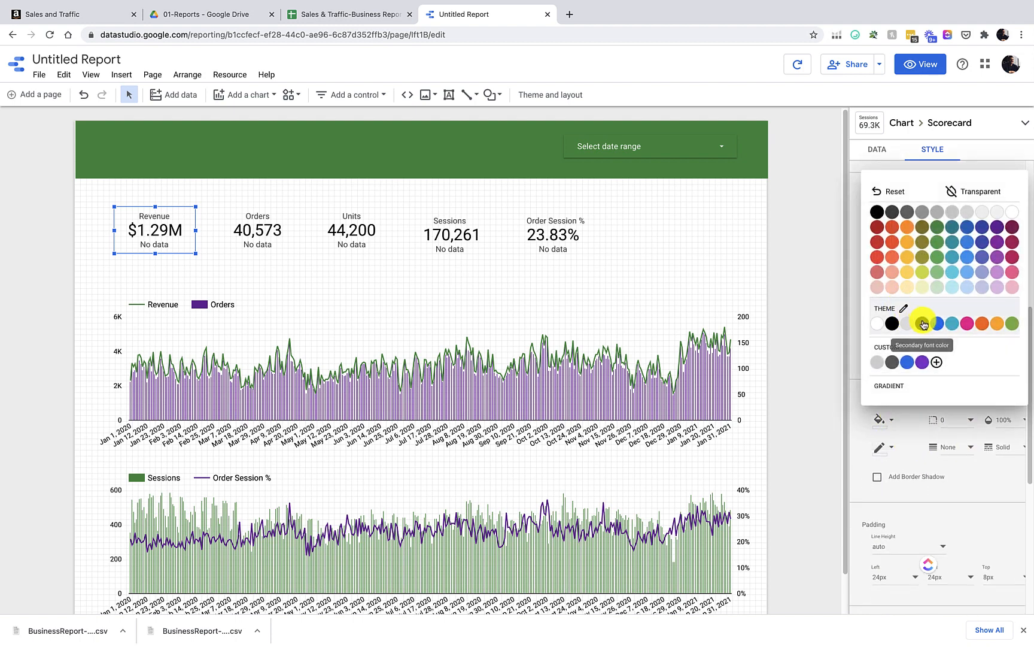
pyautogui.click(877, 211)
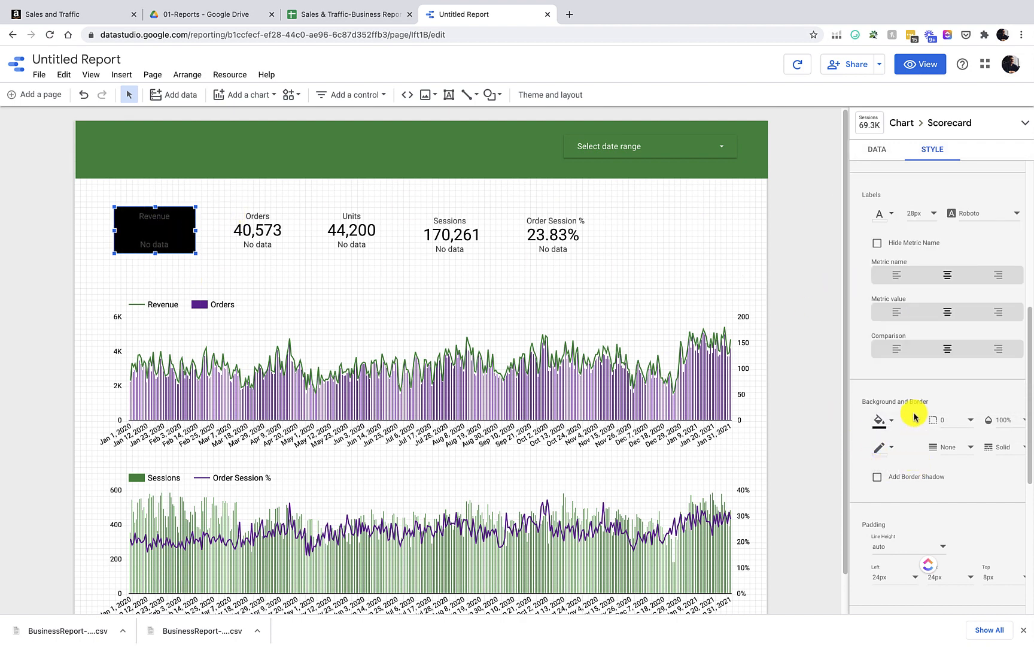
# Step: Set the label font colour of the Revenue scorecard to white
pyautogui.scroll(1, 902, 416)
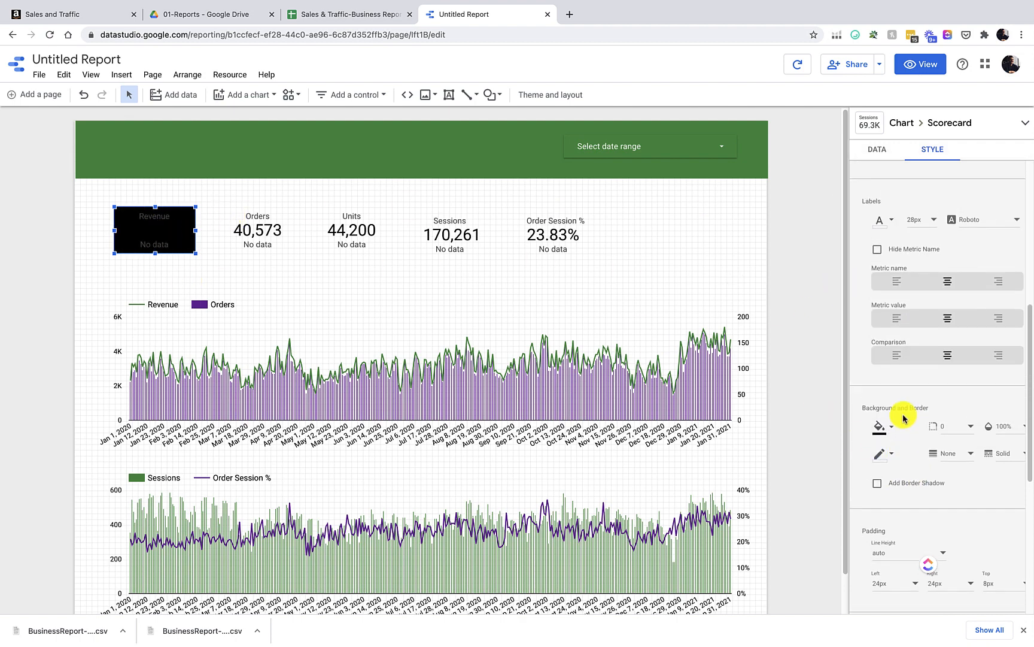
pyautogui.click(894, 228)
pyautogui.click(1013, 278)
# Step: Give the Orders scorecard a black background and white label text
pyautogui.click(252, 227)
pyautogui.scroll(4, 921, 329)
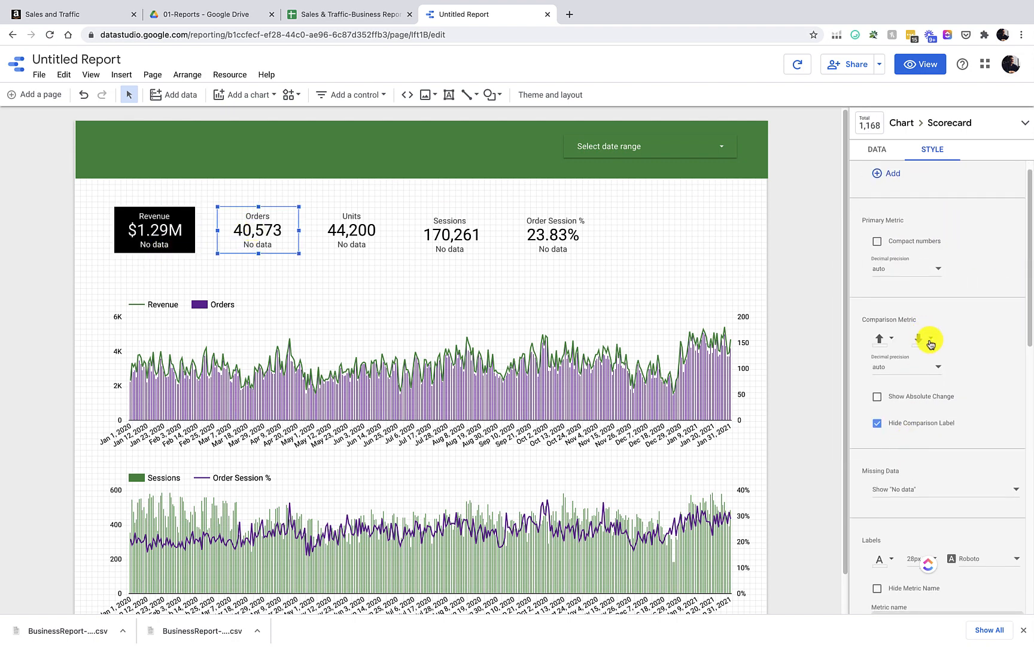
pyautogui.scroll(-3, 936, 552)
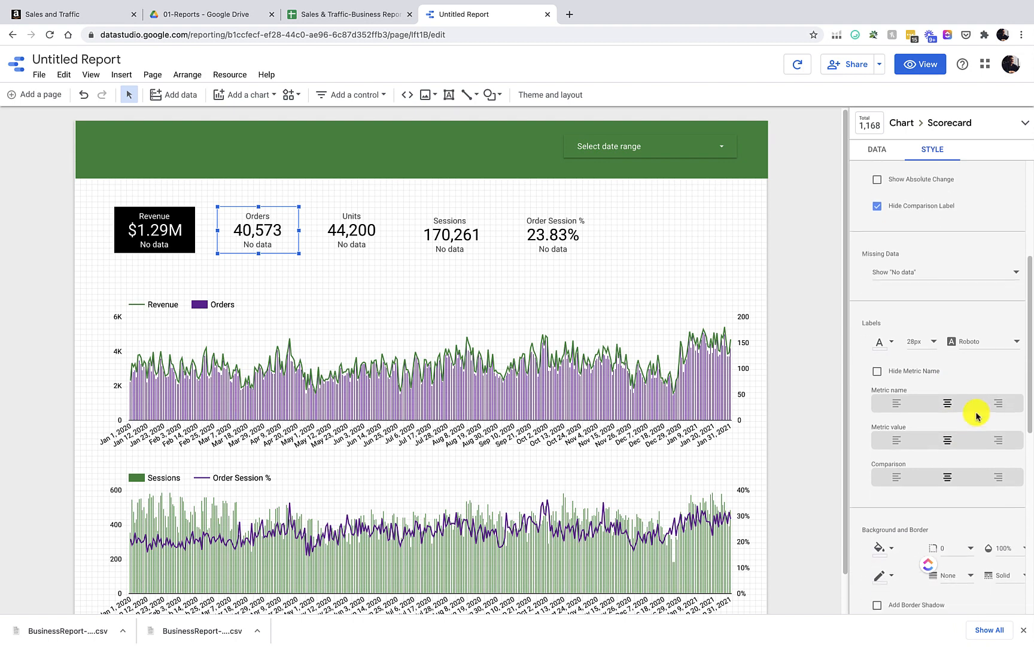
pyautogui.click(893, 501)
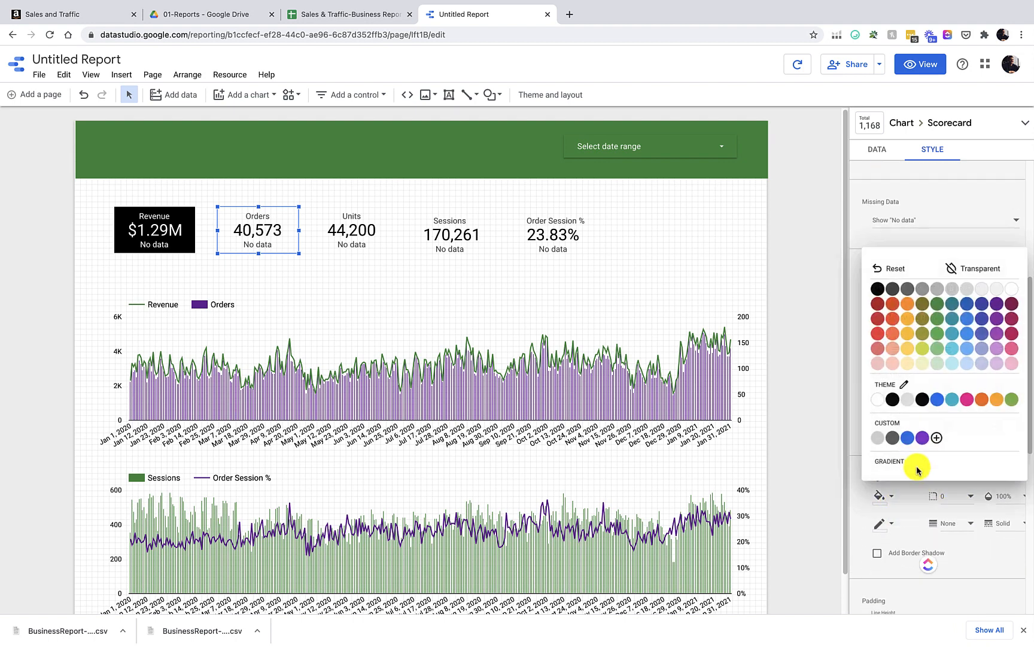
pyautogui.click(876, 290)
pyautogui.scroll(3, 985, 288)
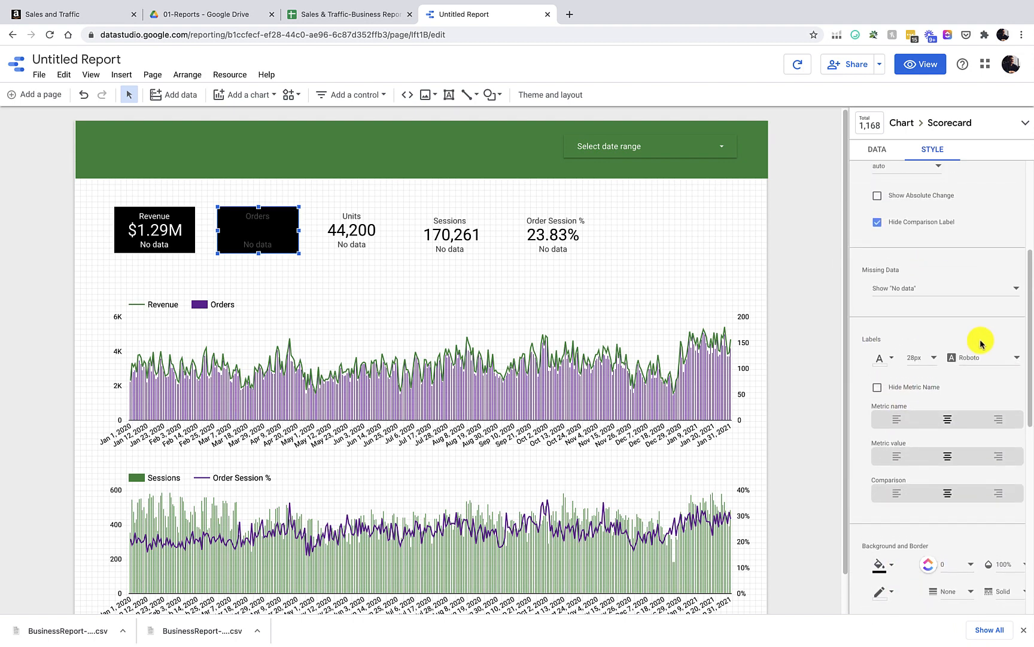
pyautogui.click(886, 410)
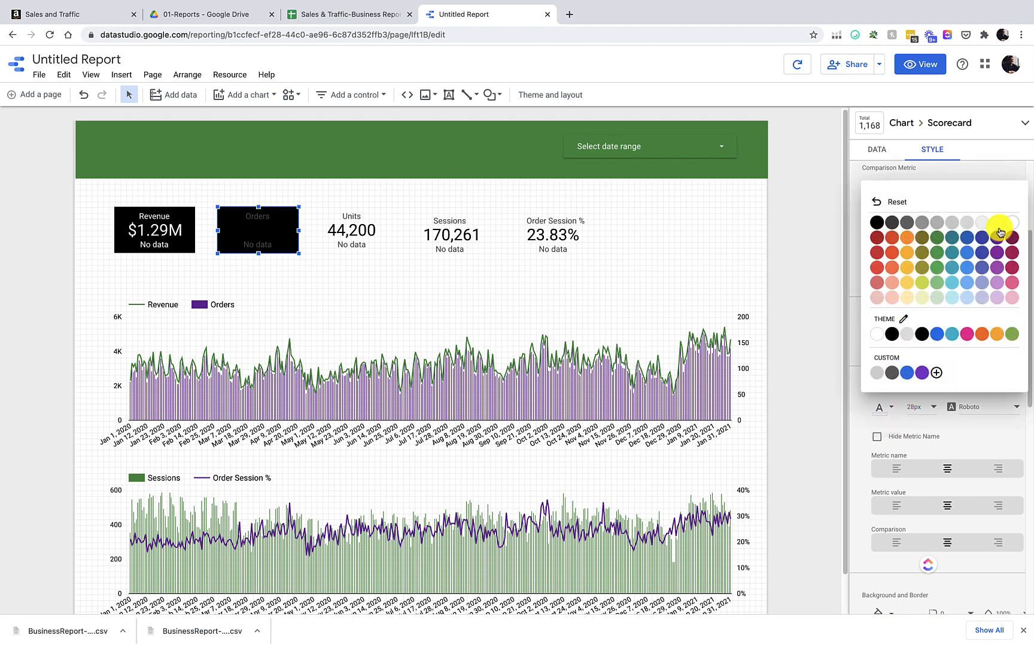
pyautogui.click(1011, 227)
# Step: Set the background of the Units, Sessions and Order Session % scorecards to black in one go
pyautogui.click(354, 227)
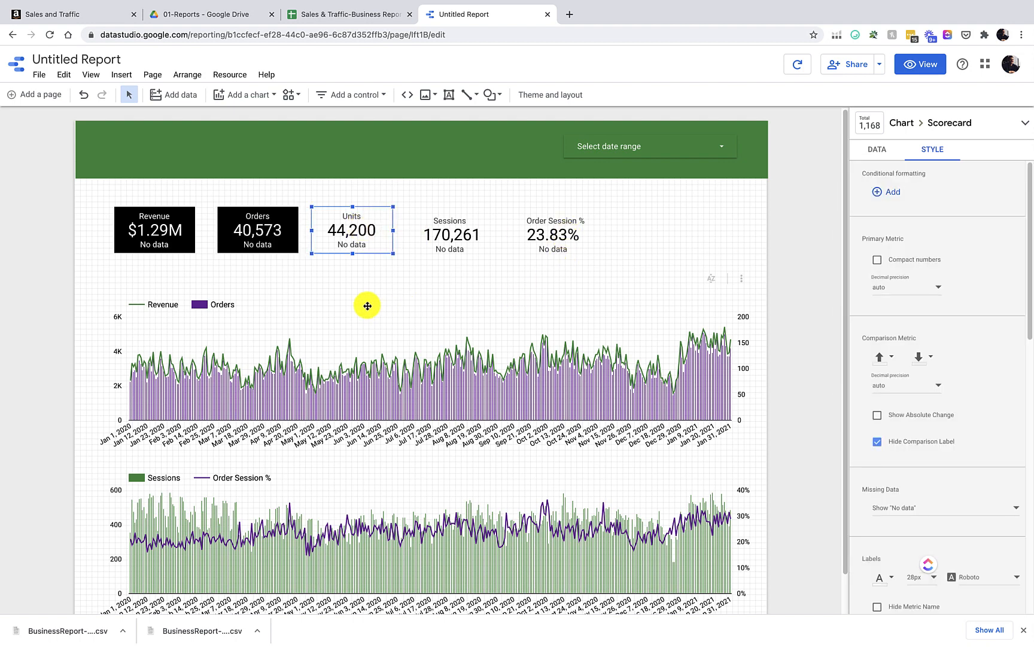
pyautogui.click(340, 297)
pyautogui.click(350, 228)
pyautogui.click(618, 224)
pyautogui.moveTo(620, 204); pyautogui.dragTo(318, 261)
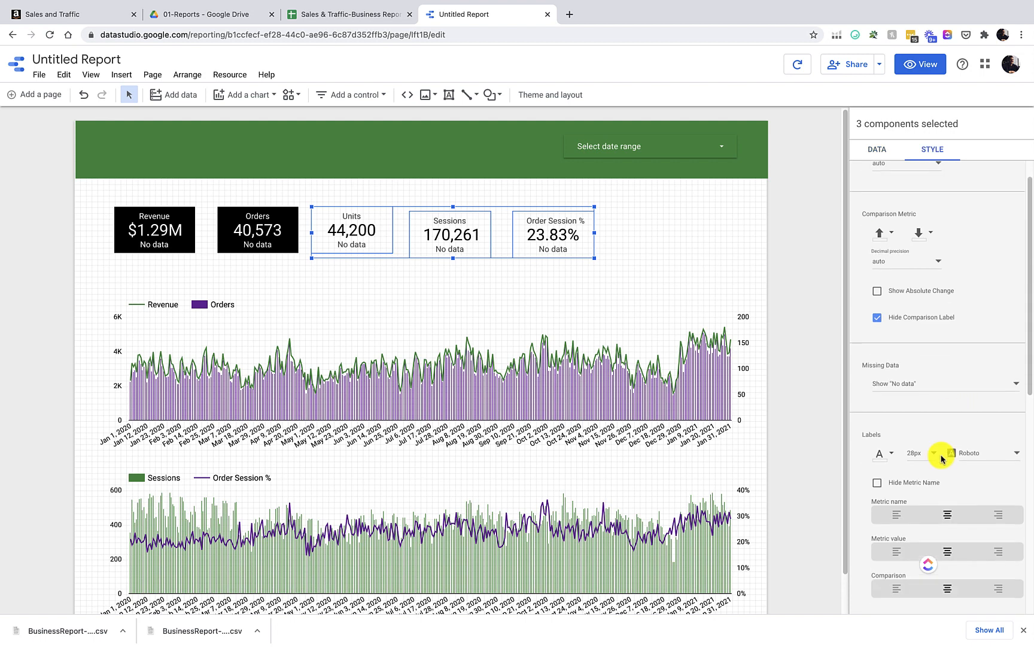
pyautogui.scroll(-4, 942, 455)
pyautogui.click(903, 460)
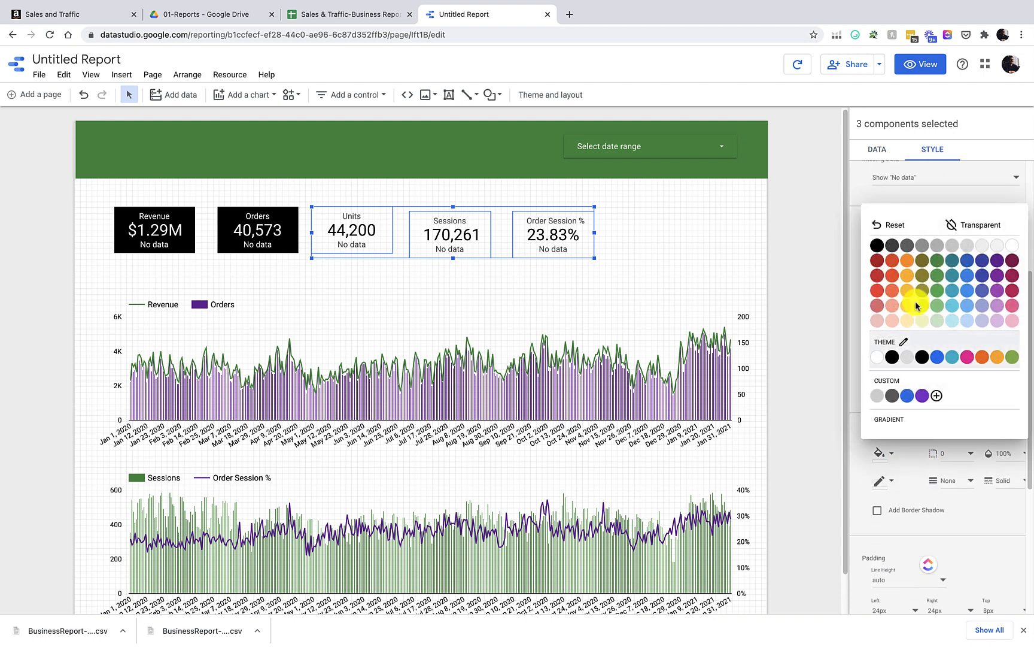
pyautogui.click(880, 245)
# Step: Set the label font colour of the Units, Sessions and Order Session % scorecards to white
pyautogui.scroll(1, 892, 317)
pyautogui.scroll(1, 893, 317)
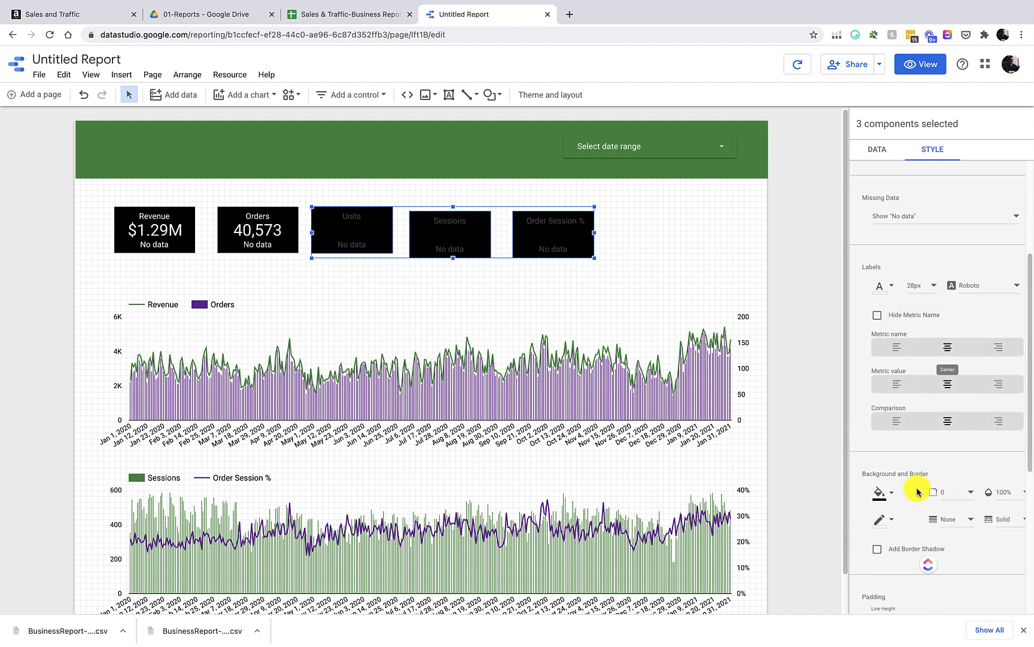
pyautogui.click(890, 287)
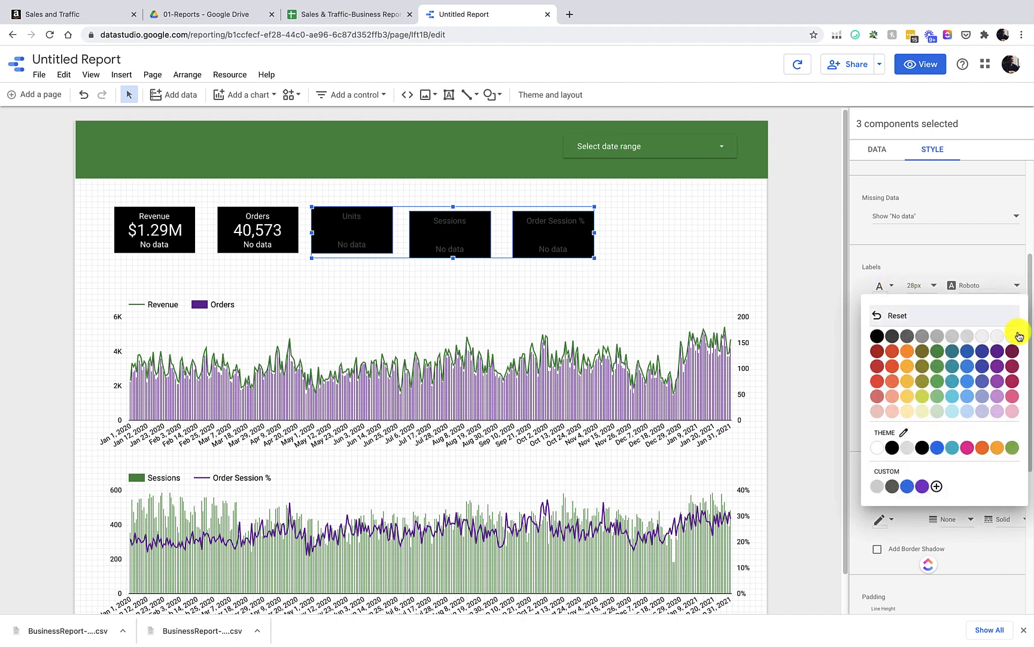
pyautogui.click(1011, 336)
pyautogui.click(302, 287)
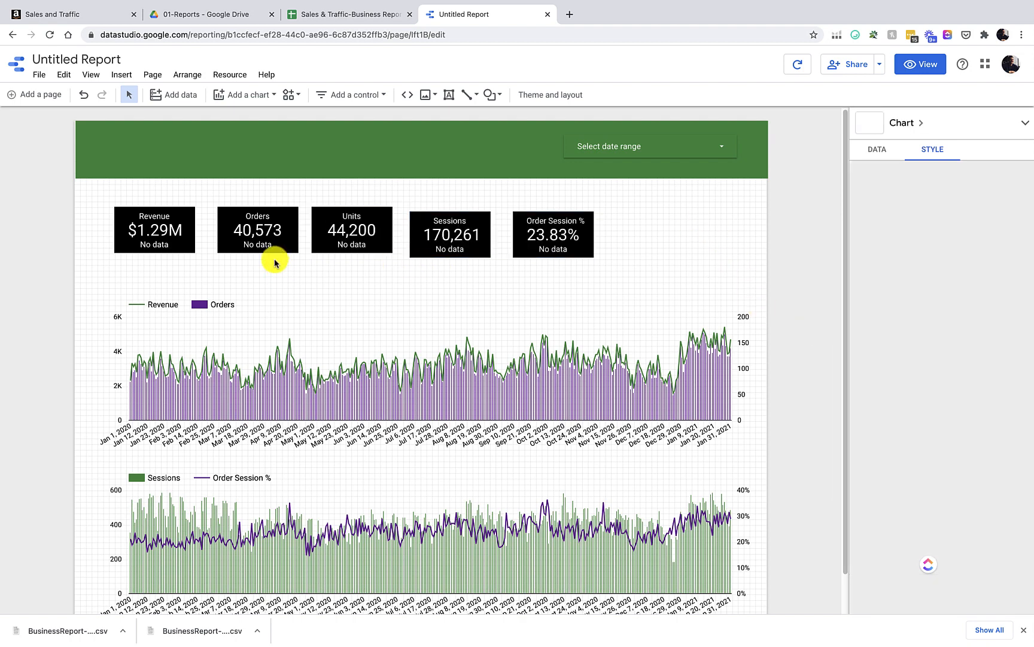
# Step: Align all five scorecards vertically to the middle
pyautogui.moveTo(613, 200); pyautogui.dragTo(153, 250)
pyautogui.rightClick(153, 250)
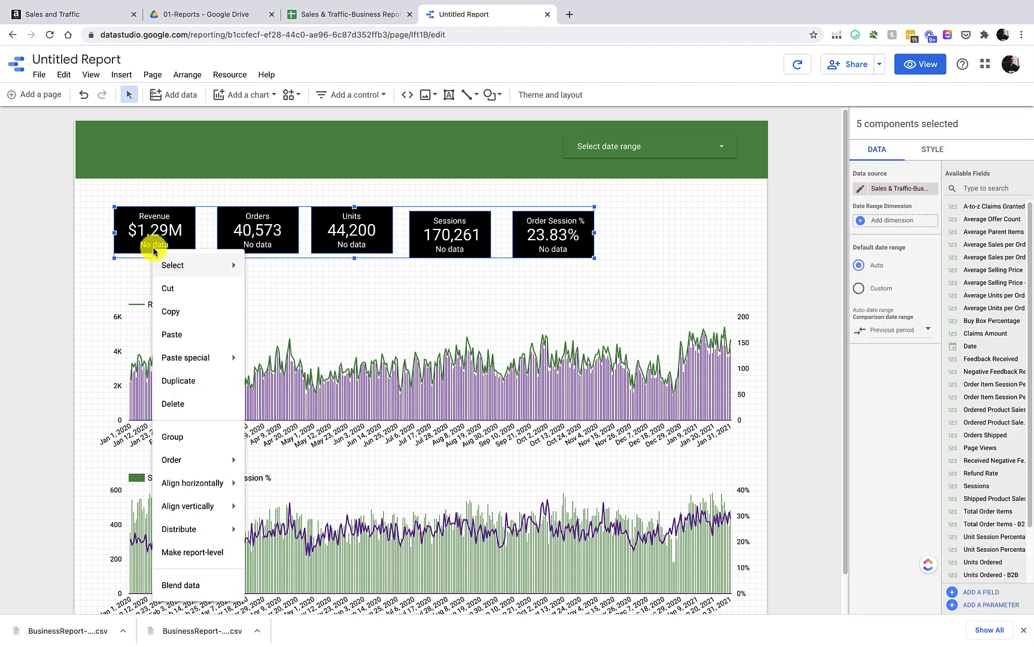
pyautogui.moveTo(194, 459)
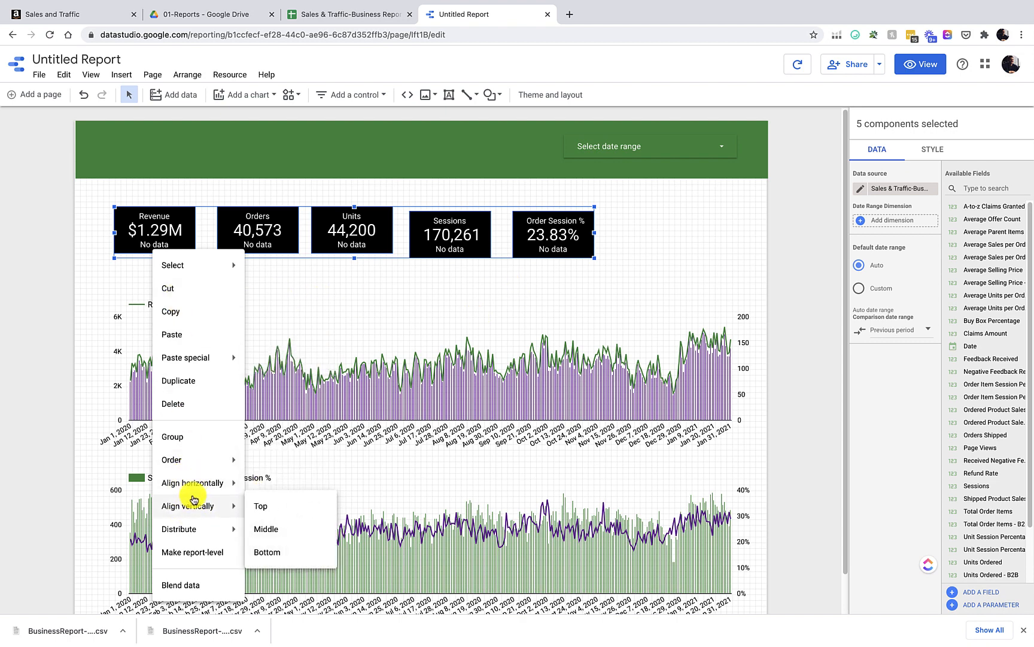
pyautogui.moveTo(198, 505)
pyautogui.click(269, 530)
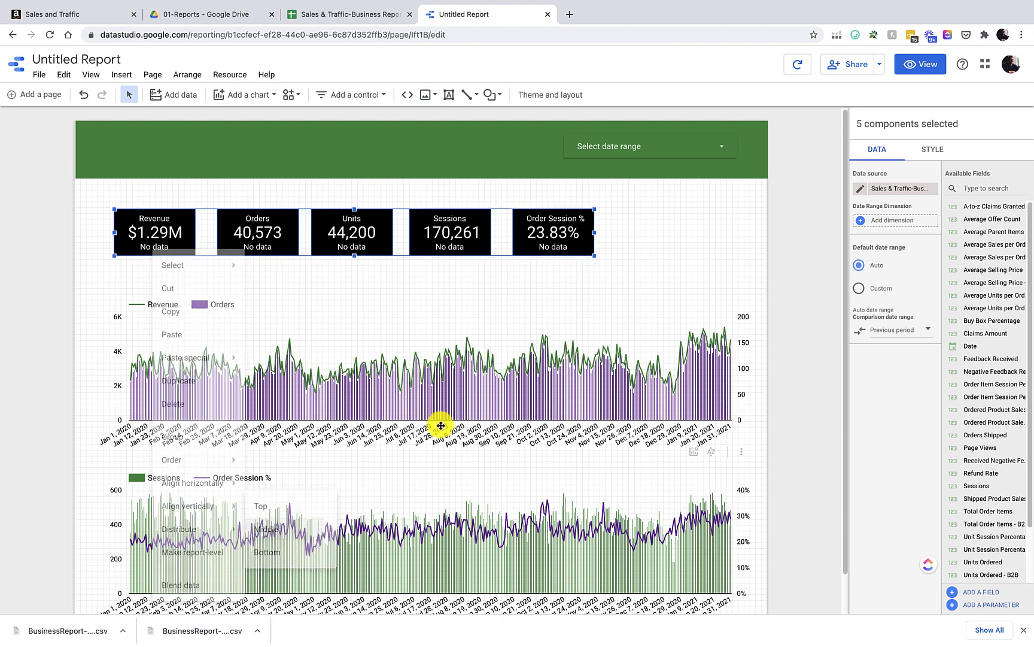
pyautogui.click(686, 267)
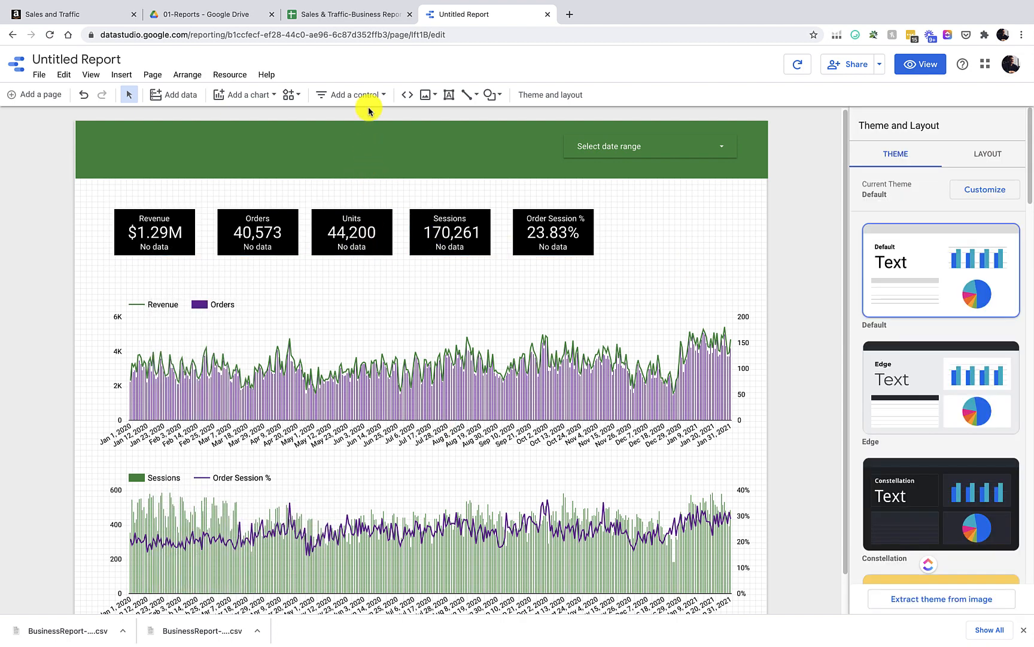
# Step: Add a slider control to the green header beside the date range control
pyautogui.click(361, 98)
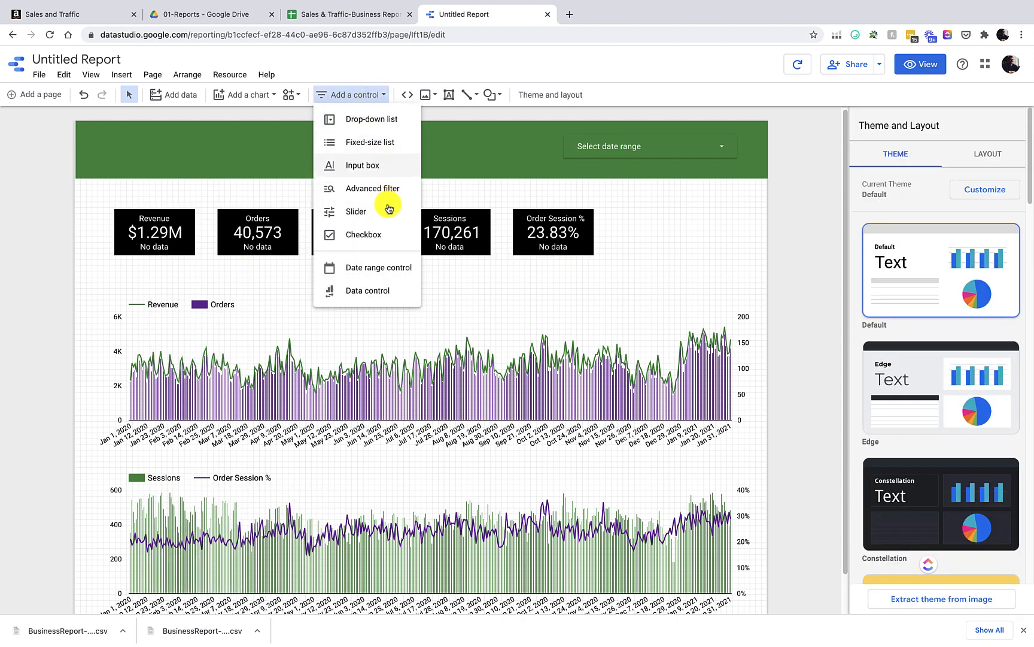
pyautogui.click(370, 213)
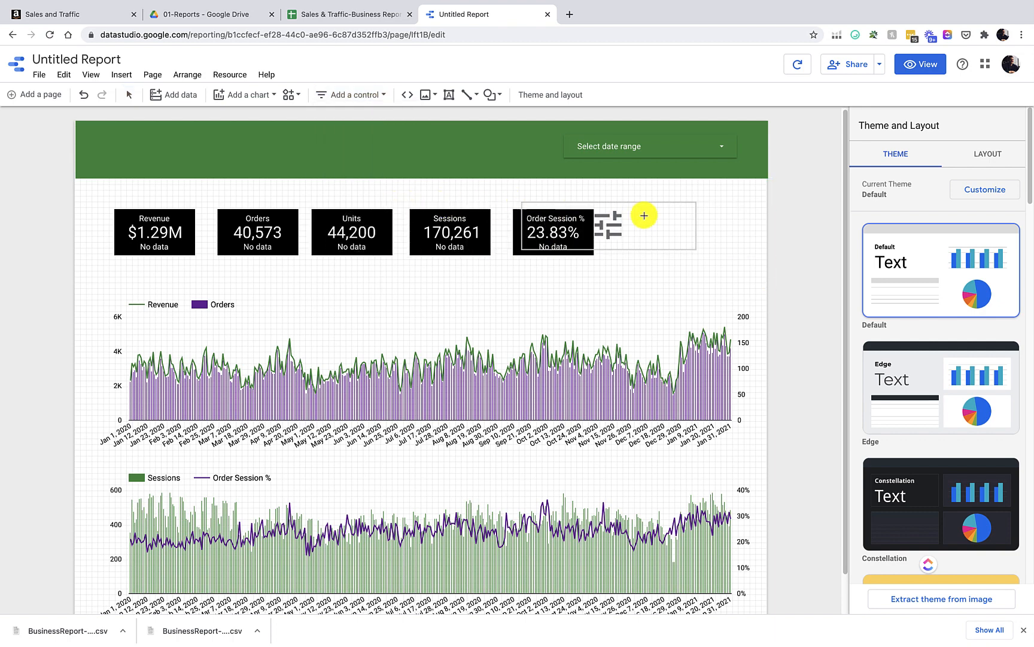
pyautogui.moveTo(516, 166)
pyautogui.mouseDown()
pyautogui.moveTo(342, 121)
pyautogui.moveTo(369, 126)
pyautogui.mouseUp()
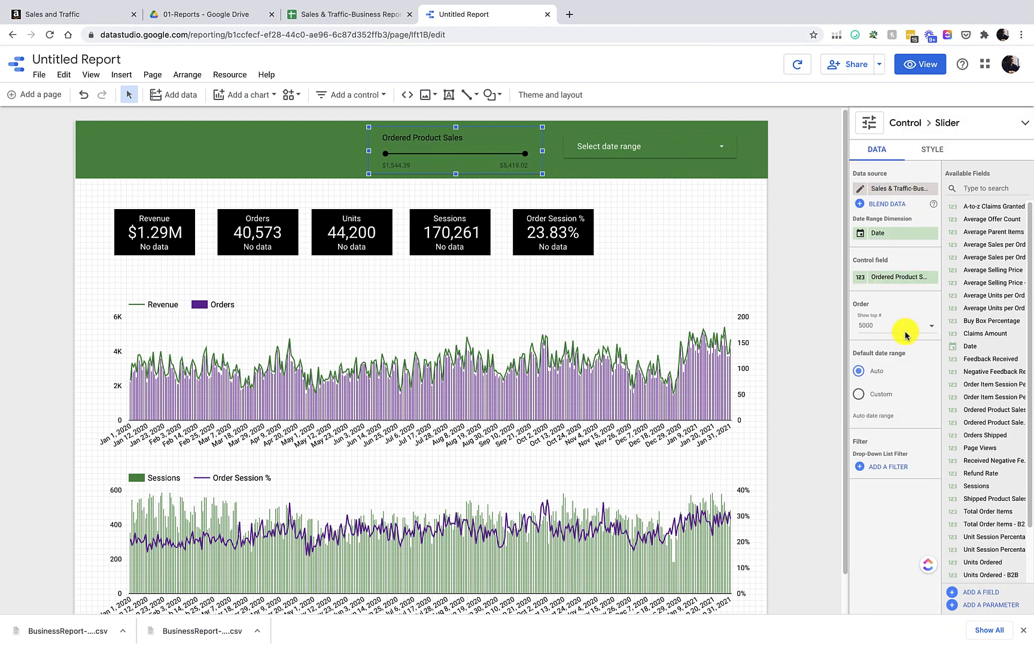
# Step: Set the slider's control field to Unit Session Percentage
pyautogui.click(901, 278)
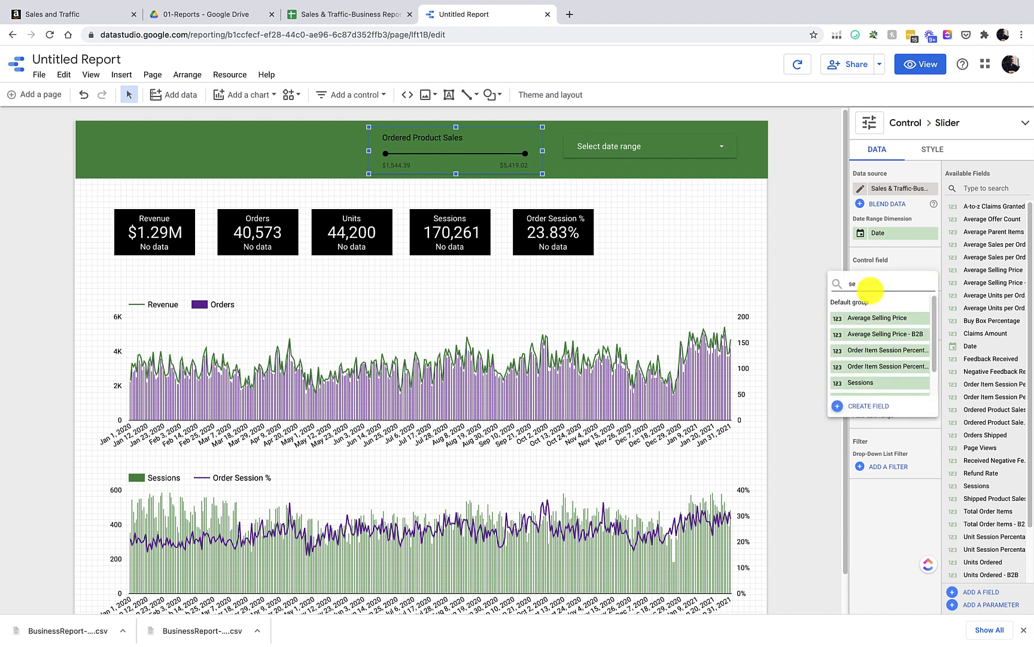
pyautogui.press('BackSpace')
pyautogui.write('%')
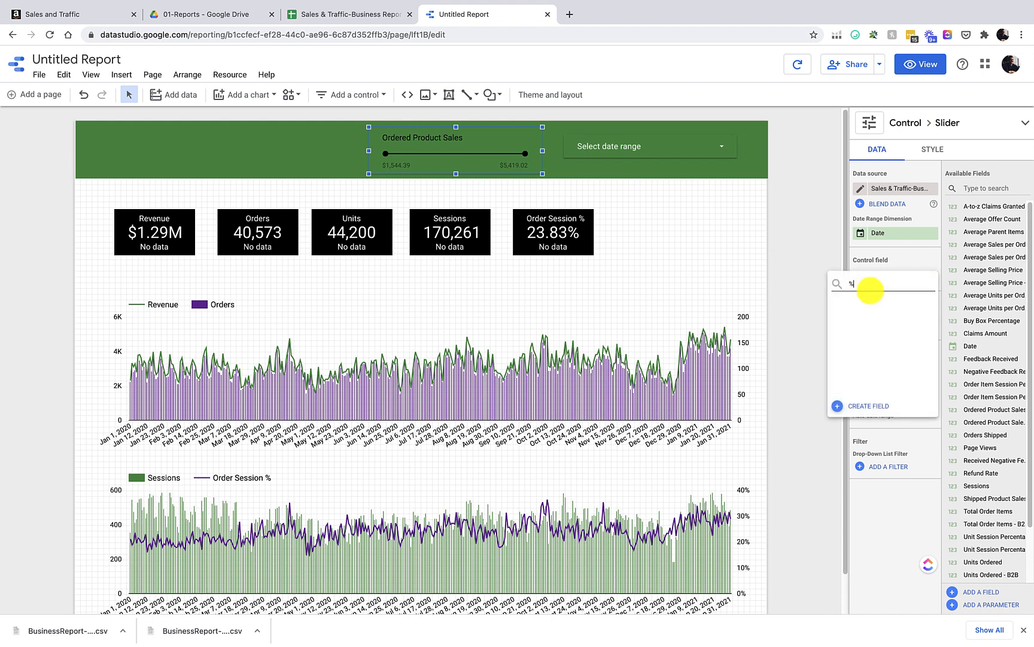
pyautogui.press('BackSpace')
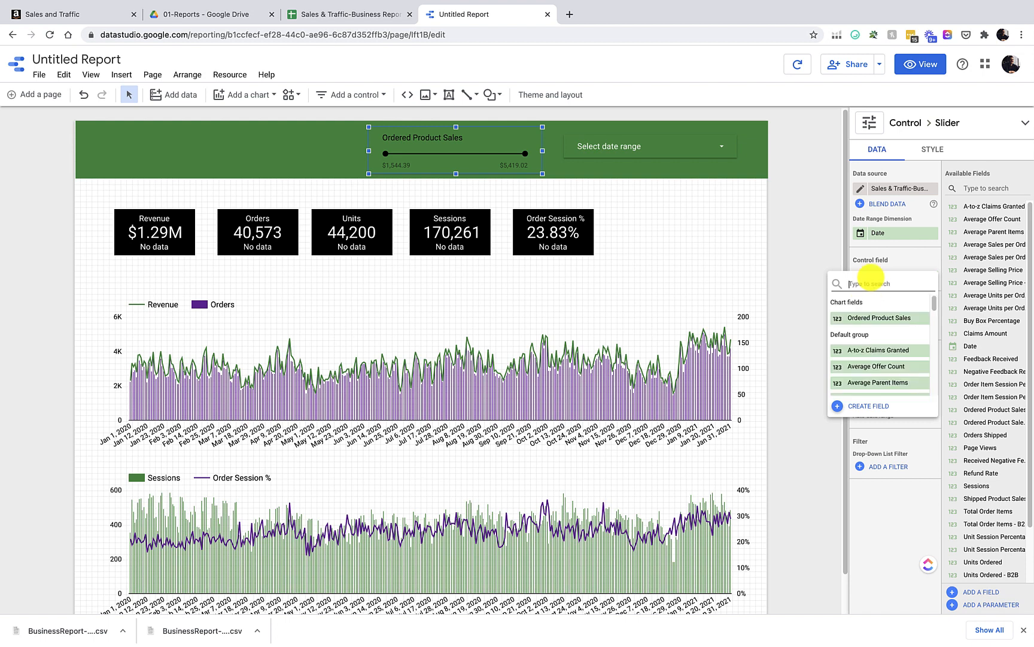
pyautogui.write('sess')
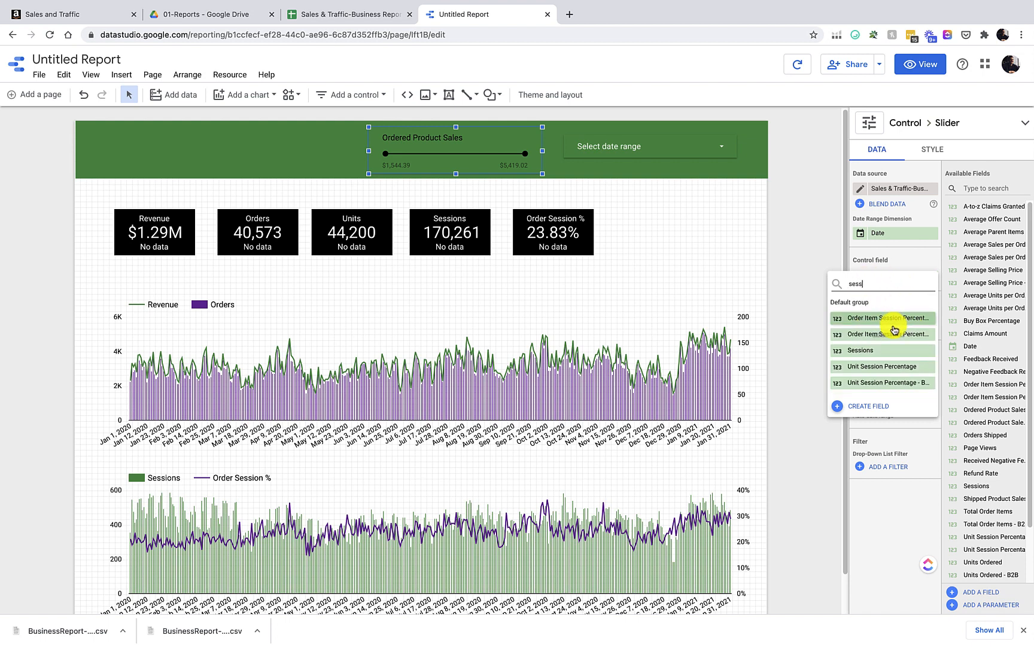
pyautogui.click(888, 367)
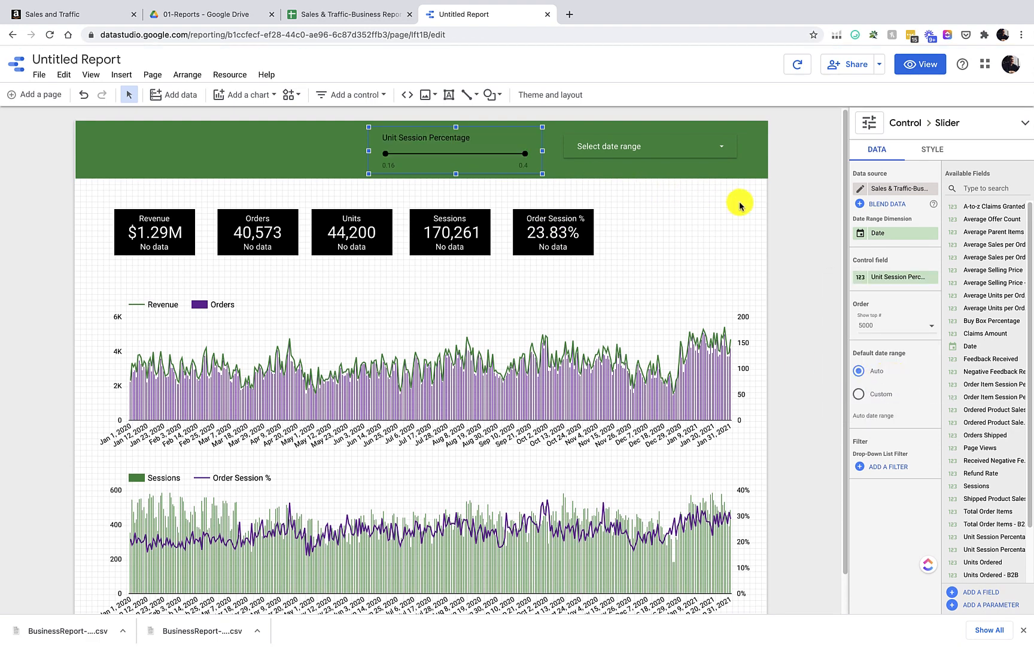
# Step: Preview the report, try the Unit Session Percentage slider with an upper limit of 0.22 and a slightly raised lower limit, and return to editing
pyautogui.click(925, 71)
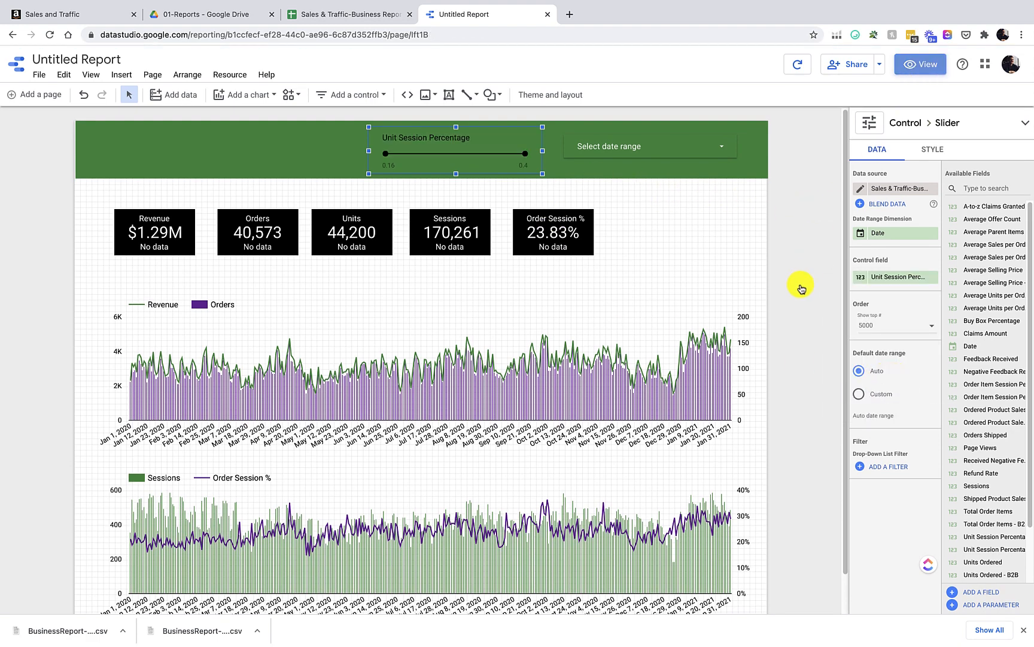
pyautogui.click(763, 120)
pyautogui.click(737, 312)
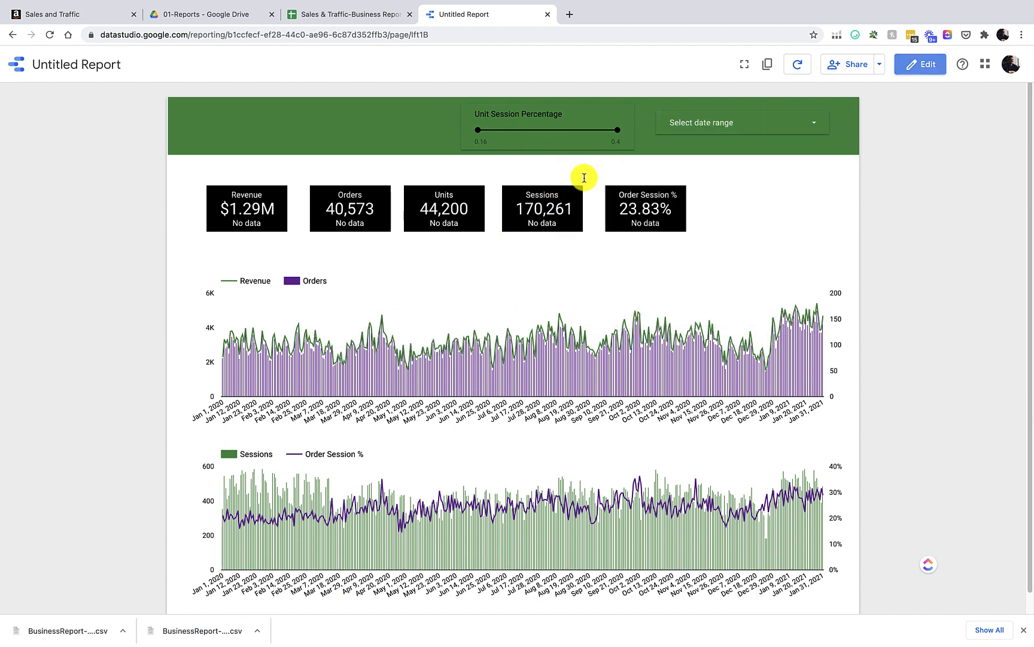
pyautogui.moveTo(617, 129); pyautogui.dragTo(525, 135)
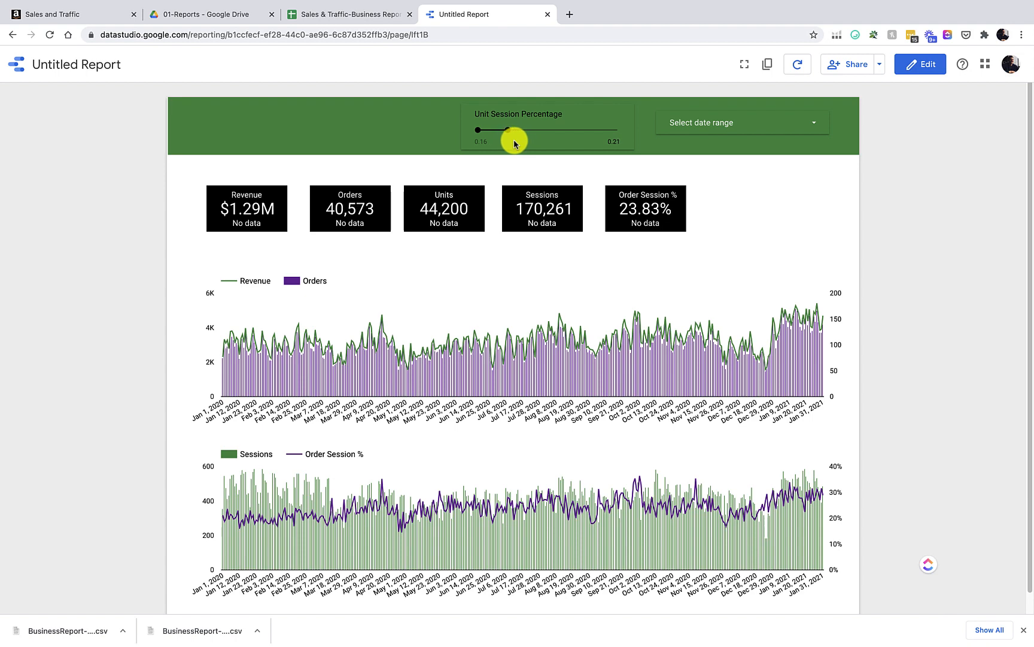
pyautogui.moveTo(513, 143); pyautogui.dragTo(513, 143)
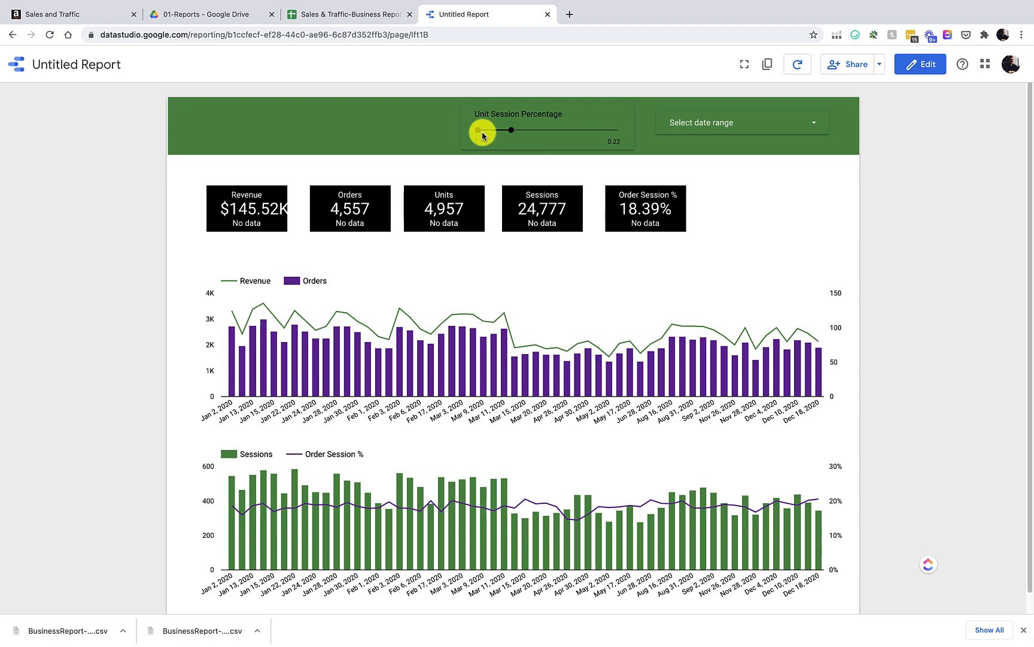
pyautogui.click(485, 132)
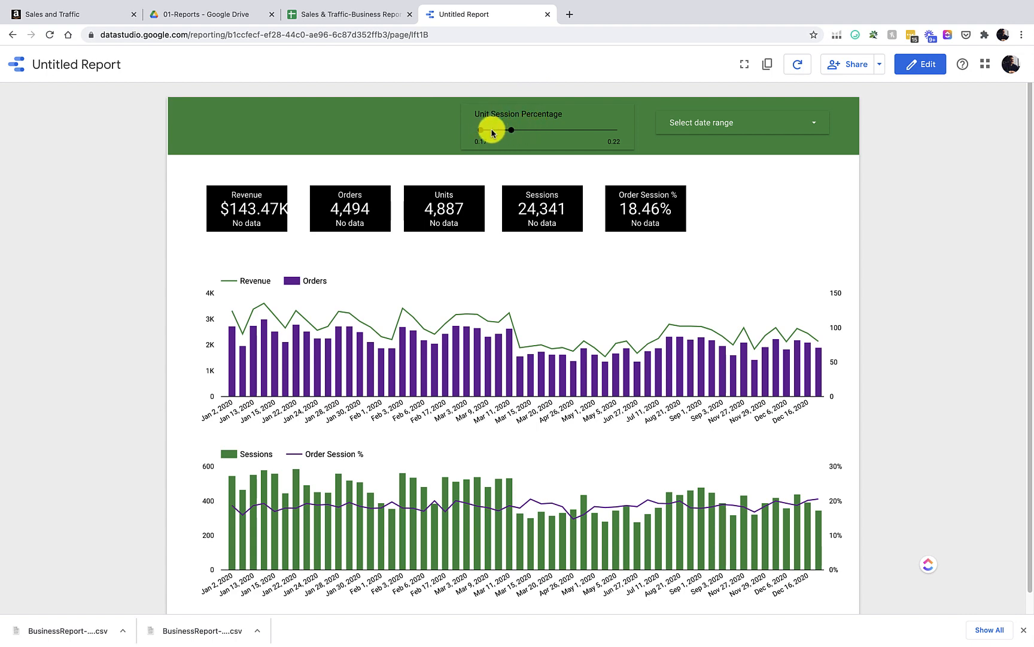
pyautogui.click(921, 69)
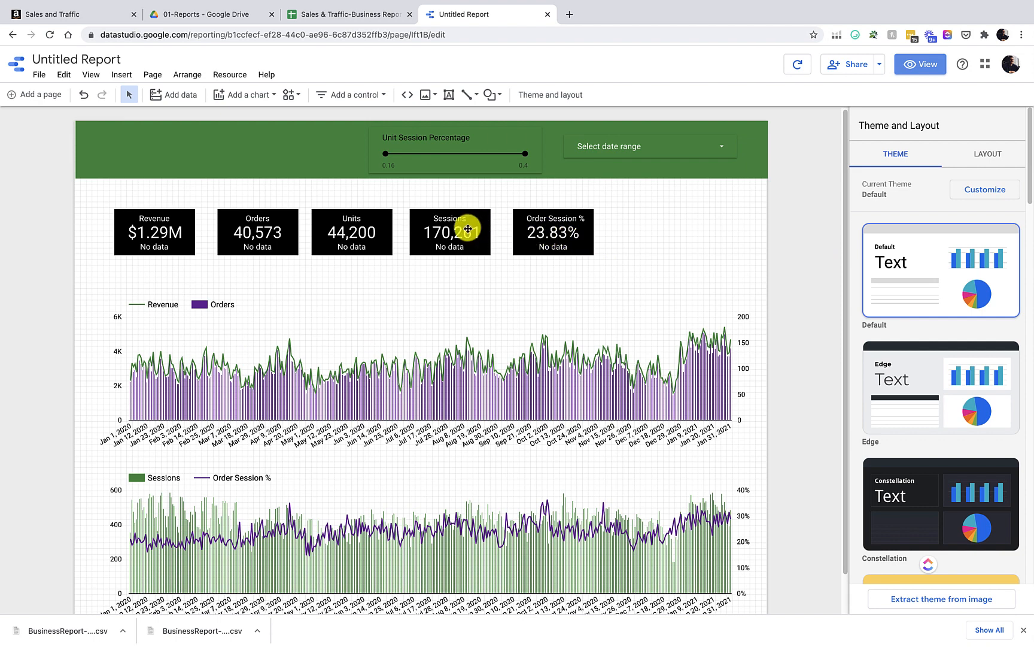
# Step: Duplicate the Sessions scorecard and place the copy after Order Session % at the end of the row
pyautogui.click(468, 228)
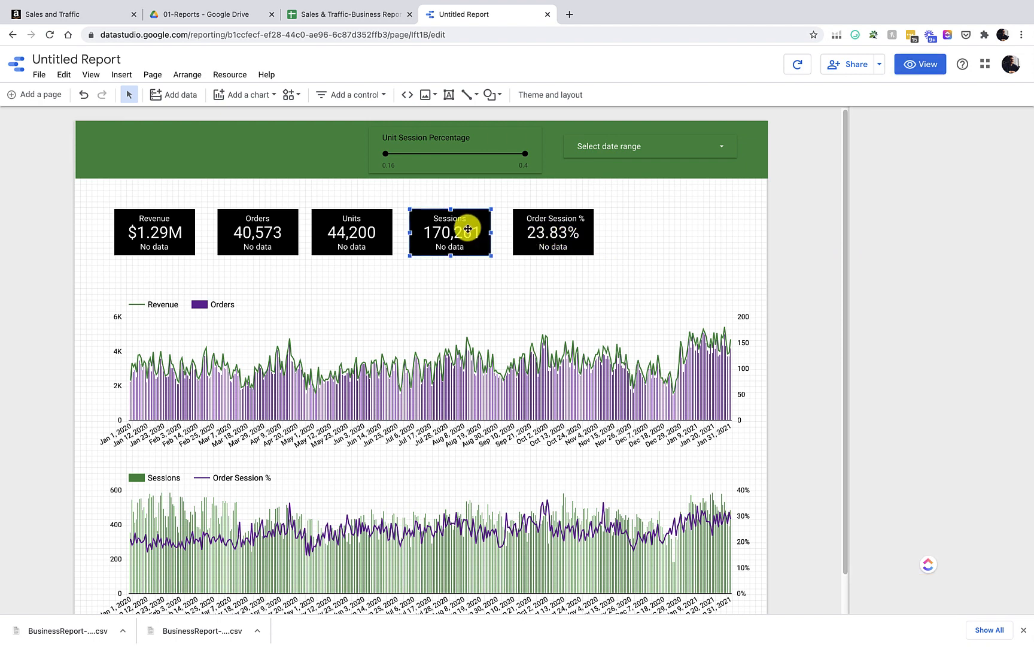
pyautogui.hotkey('ctrl', 'c')
pyautogui.hotkey('ctrl', 'v')
pyautogui.moveTo(649, 237)
pyautogui.mouseDown()
pyautogui.moveTo(652, 220)
pyautogui.moveTo(649, 230)
pyautogui.mouseUp()
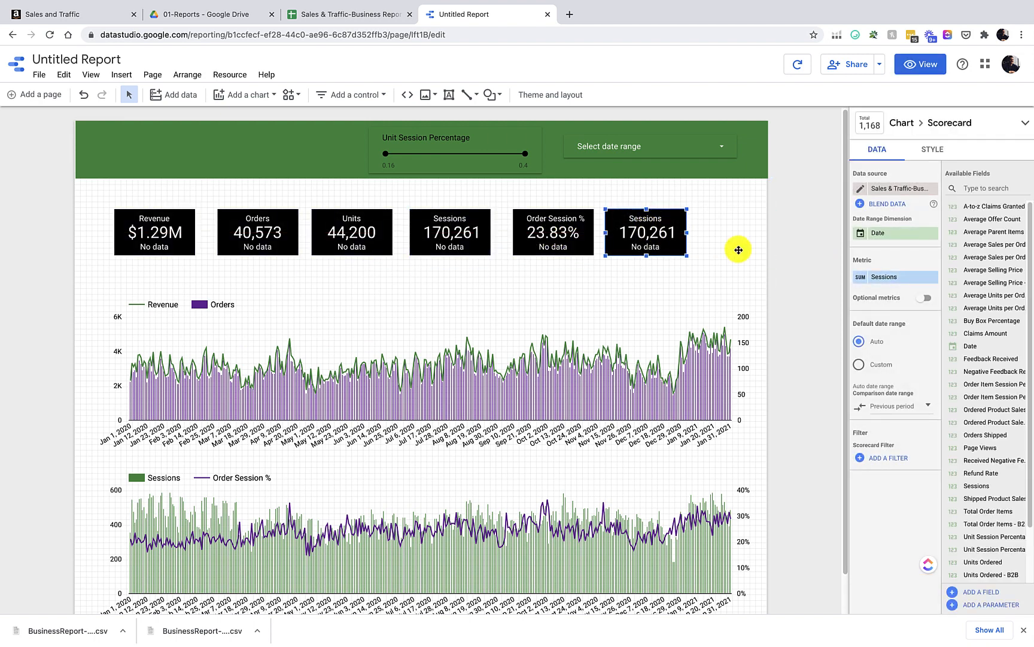
# Step: Change the metric of the duplicated scorecard to Units Refunded
pyautogui.click(889, 277)
pyautogui.write('ref')
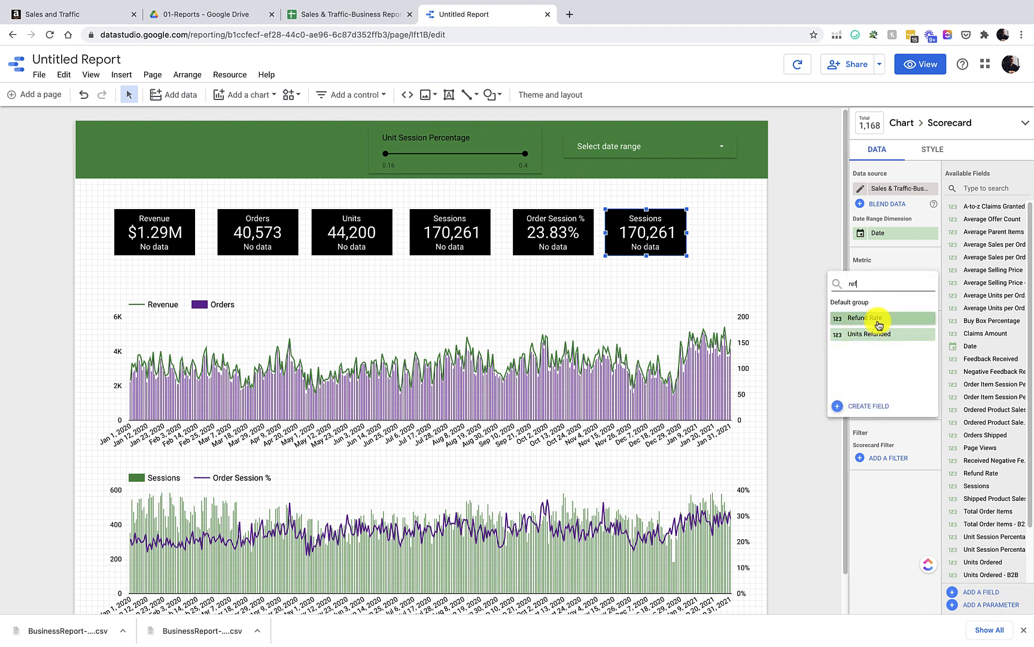
pyautogui.click(878, 339)
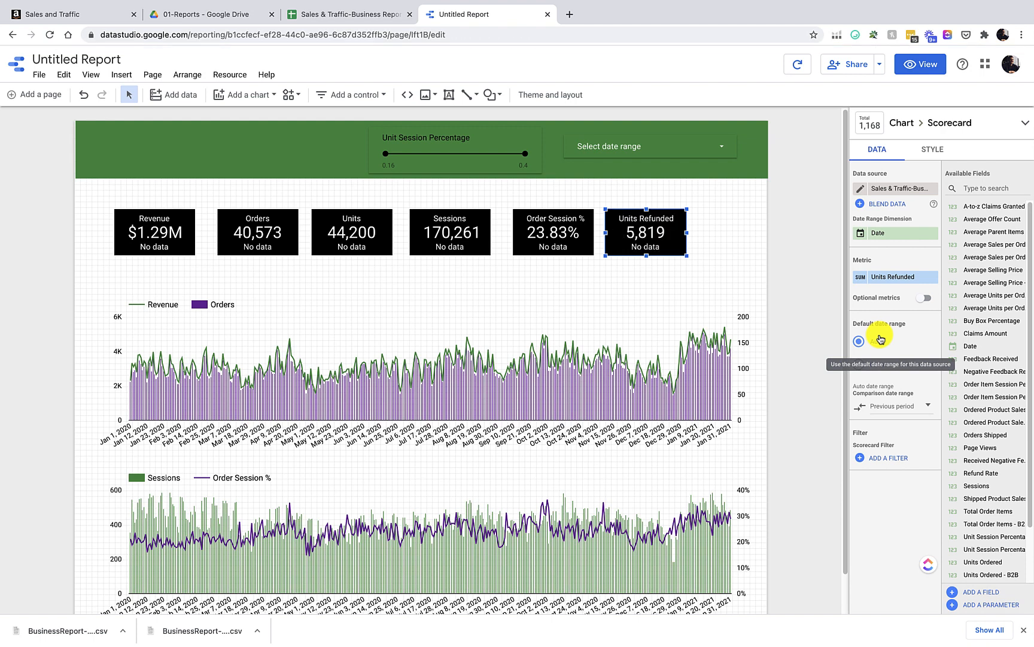
# Step: Add a text box reading "Dashboard" in the empty area of the green header, before the slider
pyautogui.click(448, 95)
pyautogui.moveTo(114, 135); pyautogui.dragTo(282, 158)
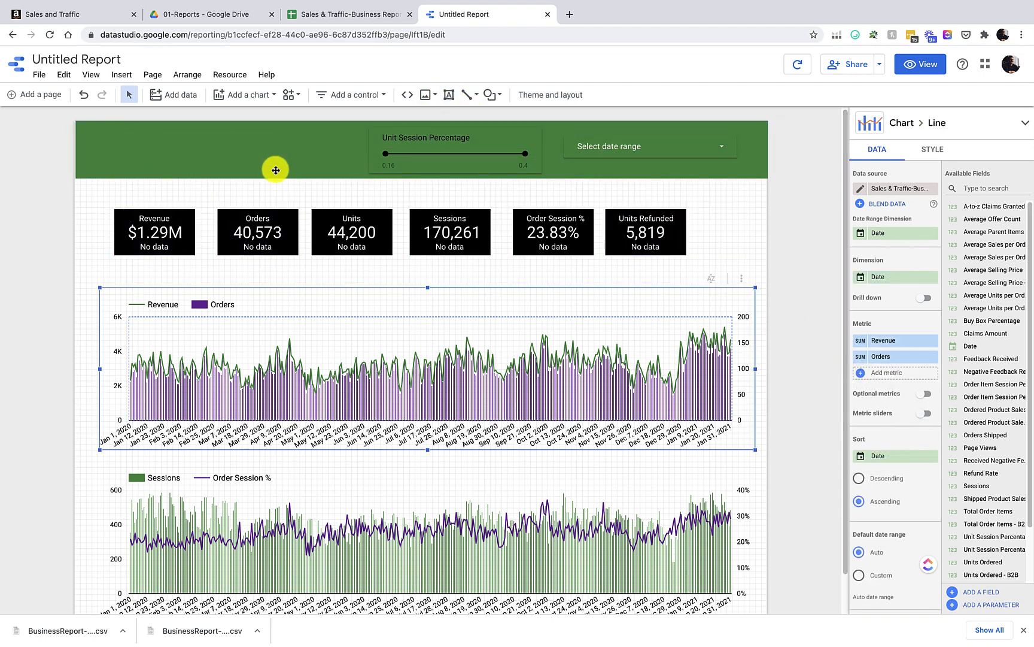
pyautogui.write('Dashboard')
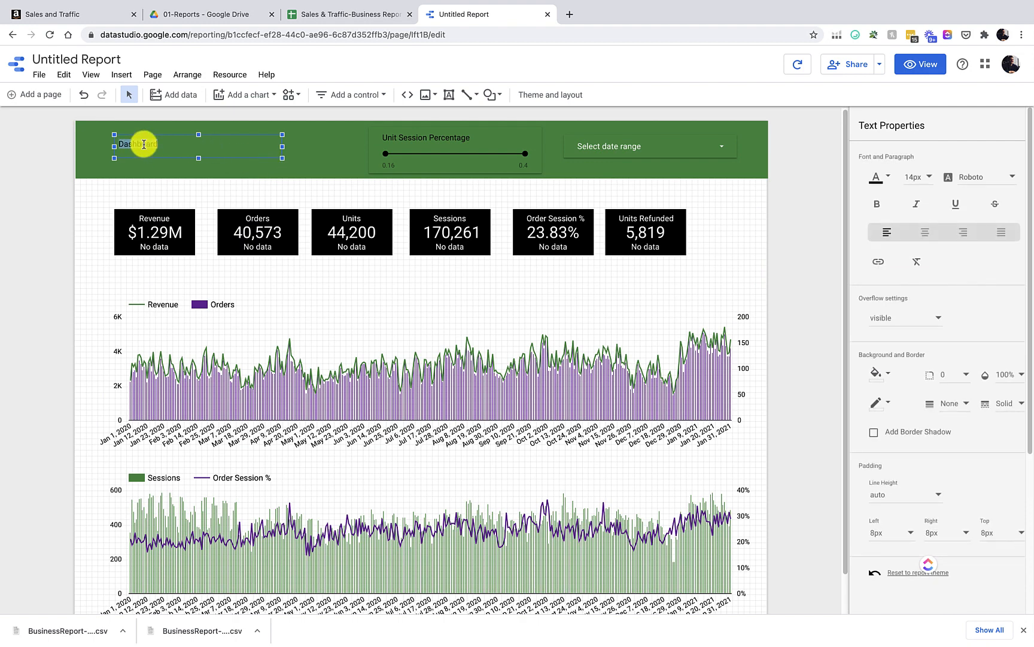
# Step: Set the Dashboard title's font size to 32px and its colour to white
pyautogui.click(924, 176)
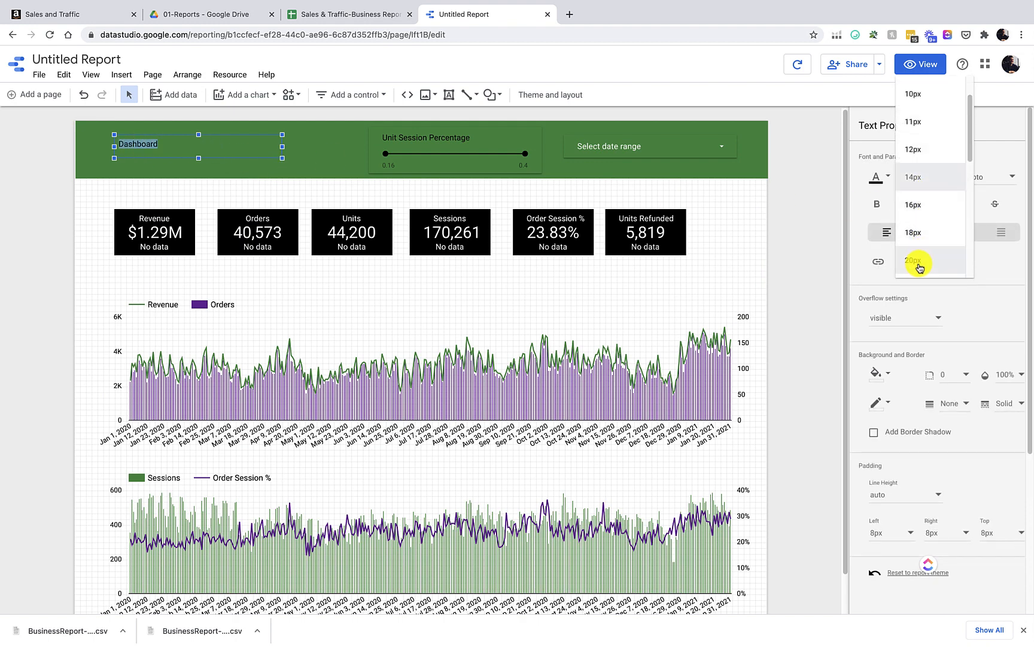
pyautogui.scroll(-5, 928, 251)
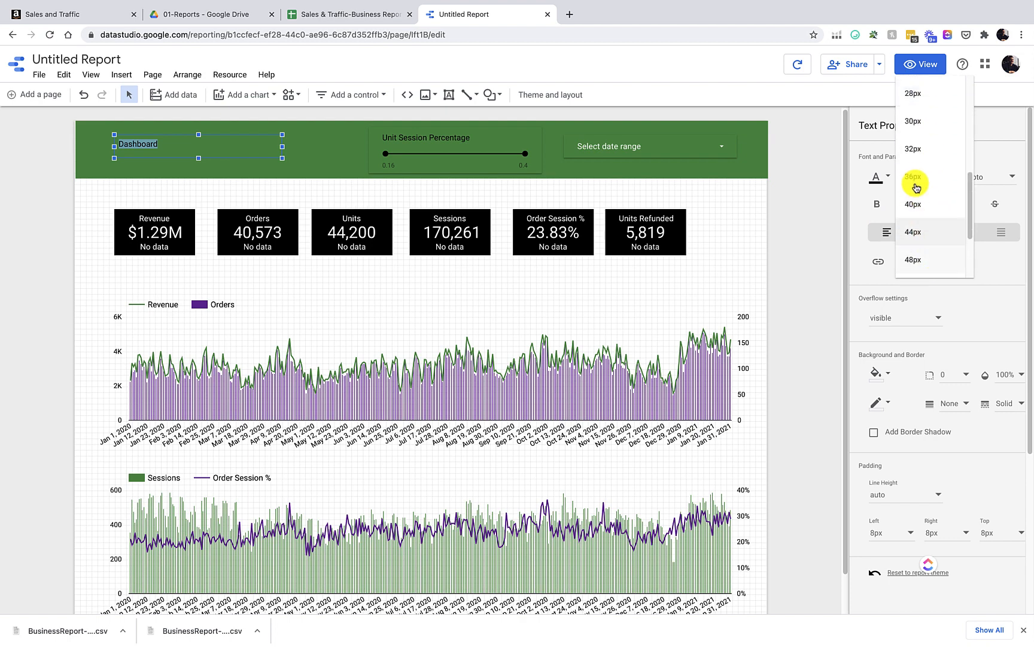
pyautogui.click(914, 146)
pyautogui.click(891, 180)
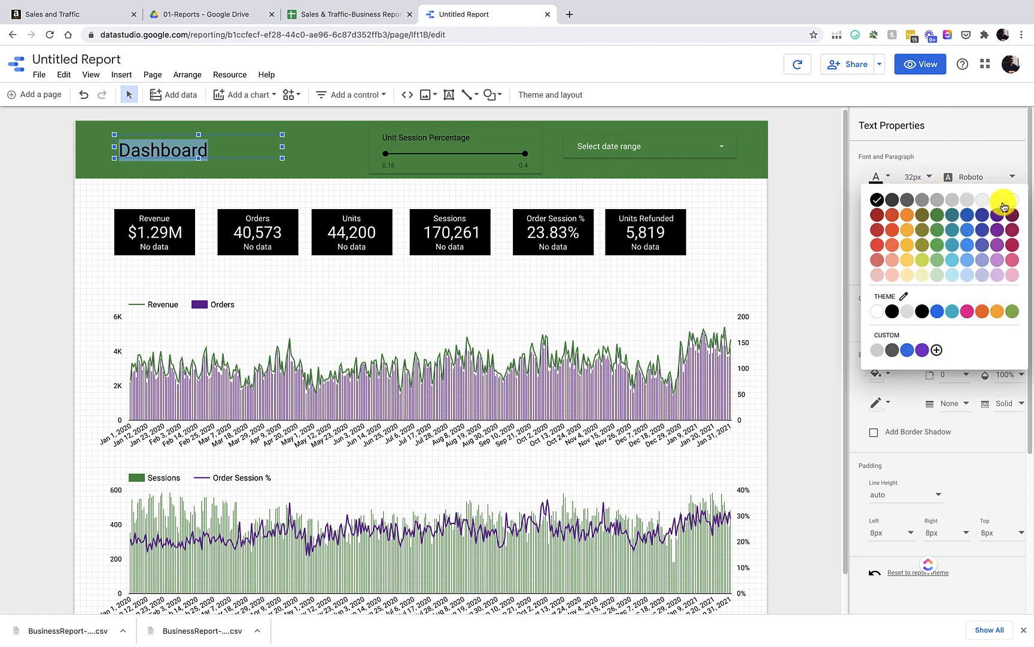
pyautogui.click(1013, 201)
pyautogui.click(94, 185)
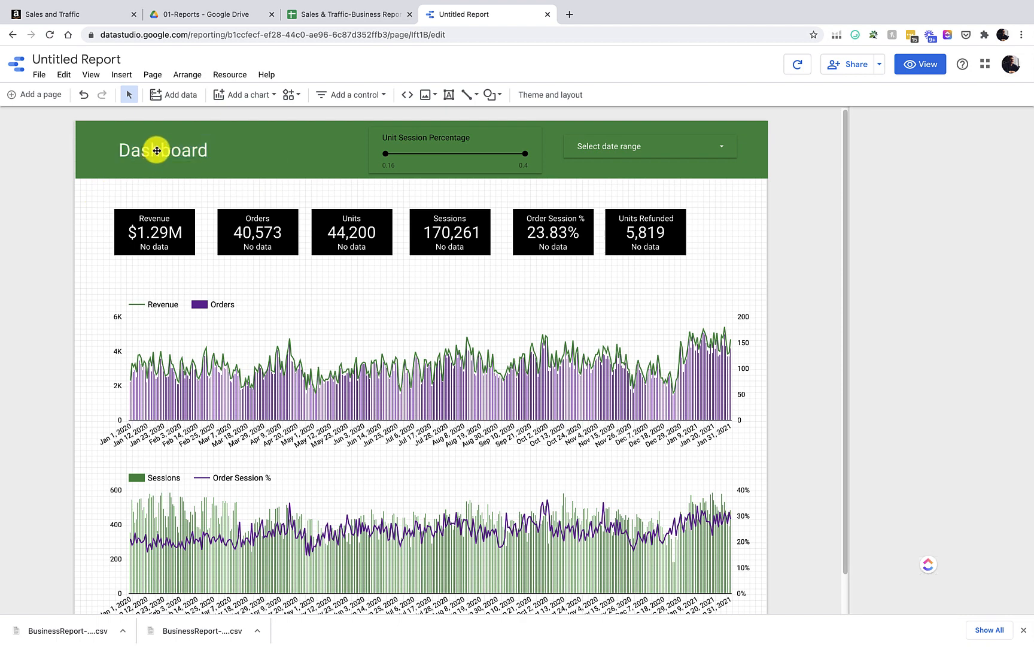
# Step: Move the Dashboard title slightly closer to the left edge of the header
pyautogui.click(205, 149)
pyautogui.moveTo(221, 135); pyautogui.dragTo(207, 139)
pyautogui.click(728, 257)
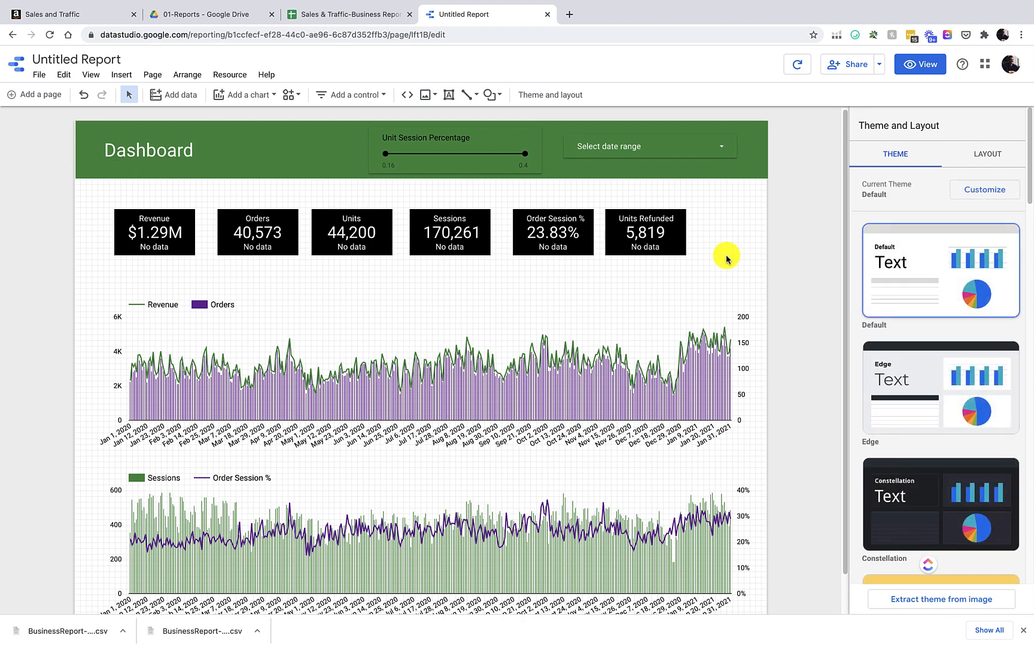